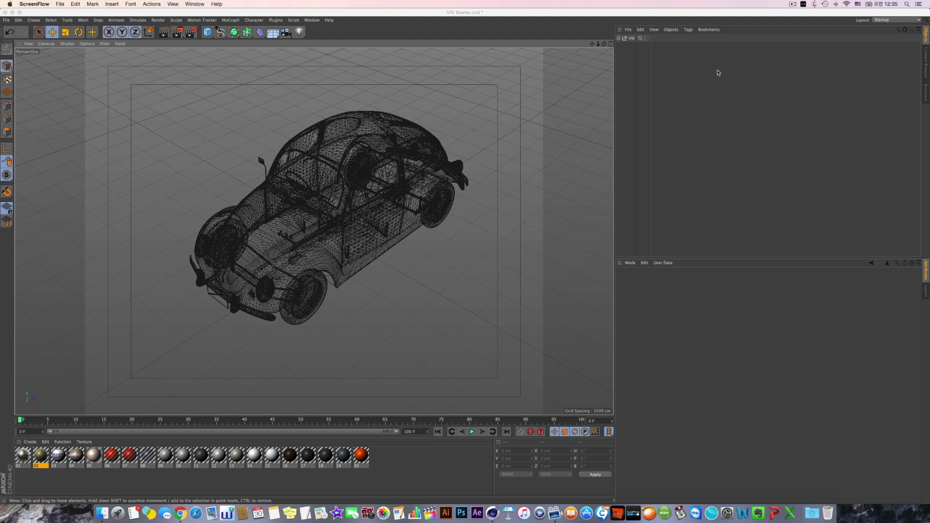
- Test-render the perspective view, render the car to the Picture Viewer, and move the viewer window off the car
{"action": "left_click", "coordinate": [168, 32]}
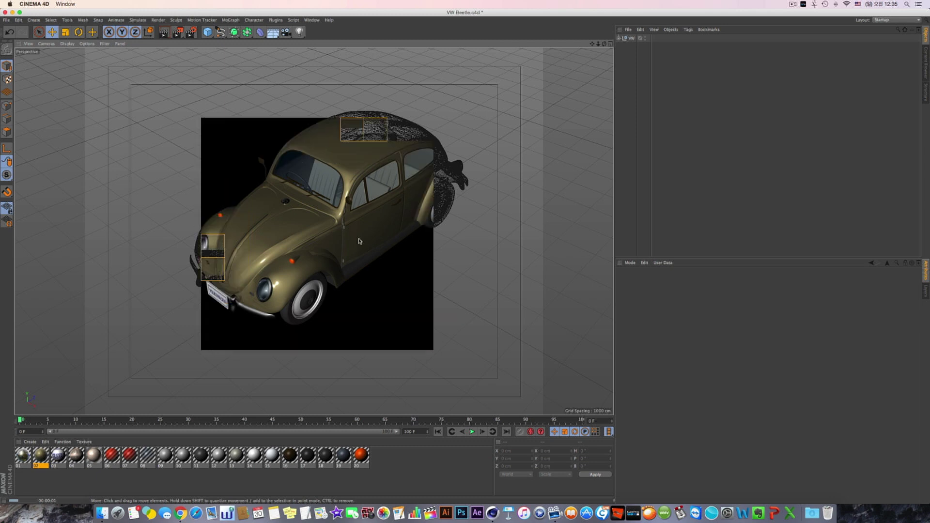
{"action": "left_click", "coordinate": [223, 61]}
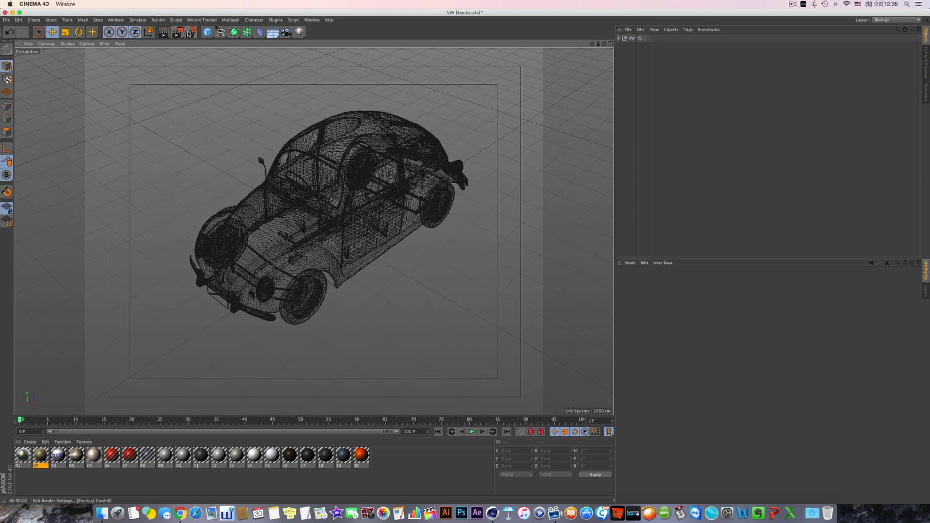
{"action": "left_click", "coordinate": [179, 32]}
{"action": "left_click_drag", "start_coordinate": [284, 71], "coordinate": [483, 90]}
{"action": "left_click_drag", "start_coordinate": [657, 364], "coordinate": [812, 489]}
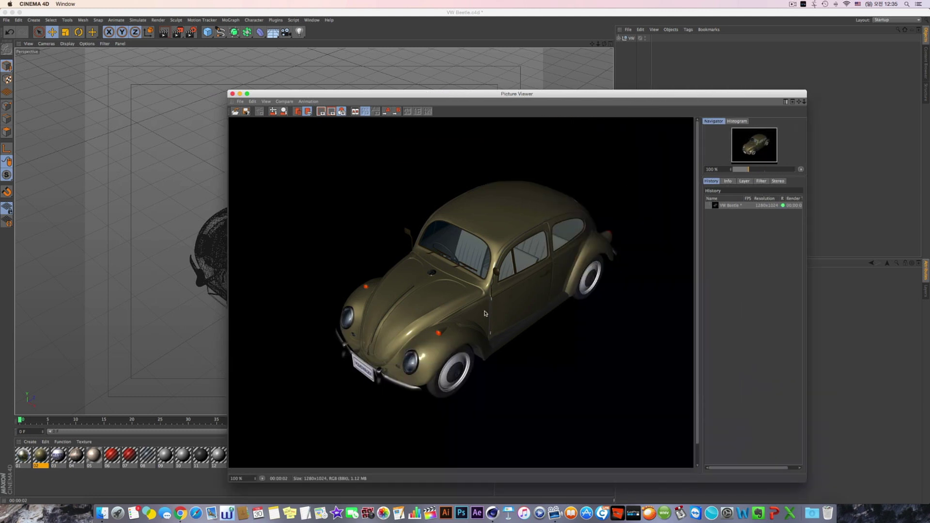
{"action": "left_click_drag", "start_coordinate": [463, 90], "coordinate": [381, 227]}
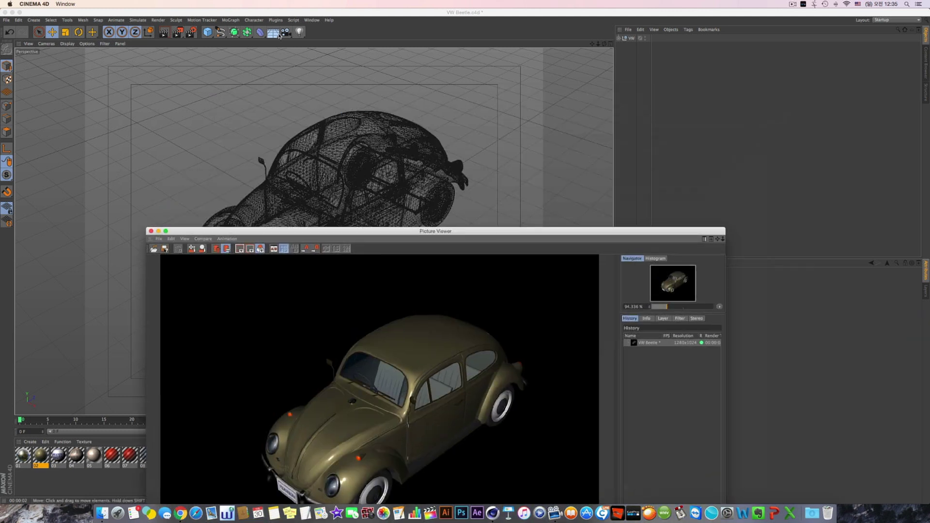
- Add a camera to the scene, look through it, and check the rendered car in the Picture Viewer
{"action": "left_click", "coordinate": [285, 32]}
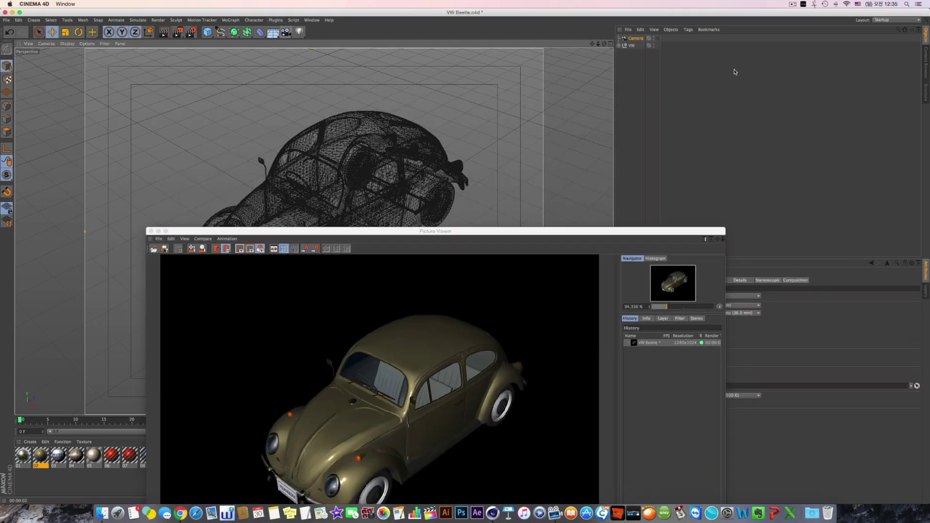
{"action": "left_click", "coordinate": [657, 38]}
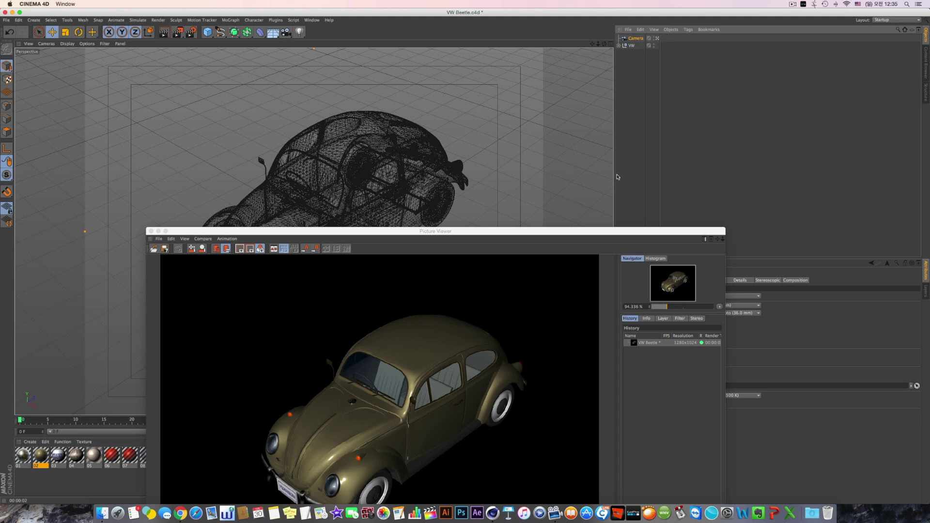
{"action": "left_click_drag", "start_coordinate": [461, 235], "coordinate": [511, 96]}
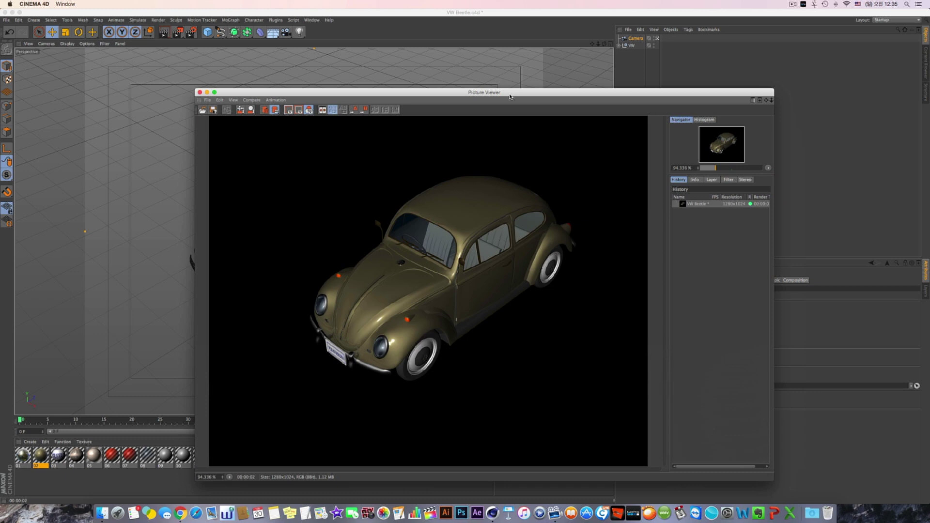
{"action": "left_click_drag", "start_coordinate": [510, 96], "coordinate": [521, 85]}
{"action": "scroll", "coordinate": [442, 238], "scroll_direction": "up", "scroll_amount": 1}
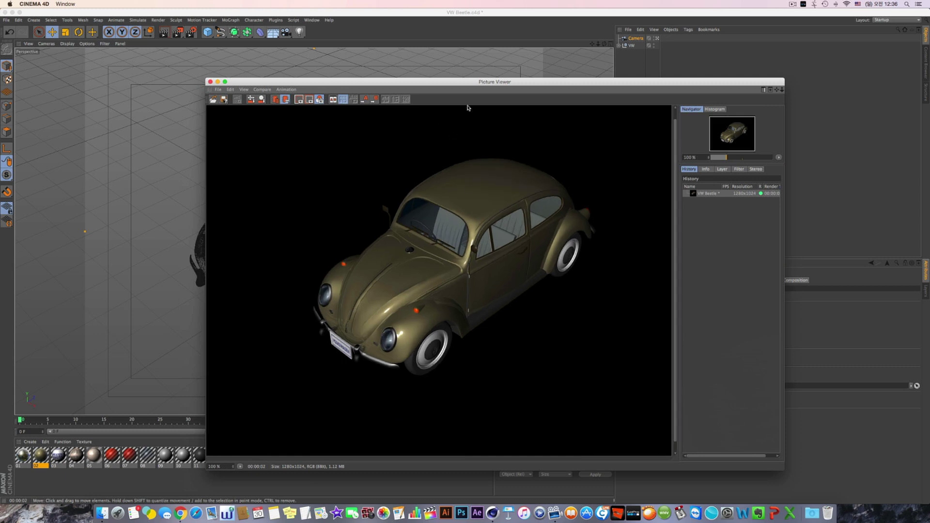
{"action": "left_click_drag", "start_coordinate": [468, 84], "coordinate": [450, 378]}
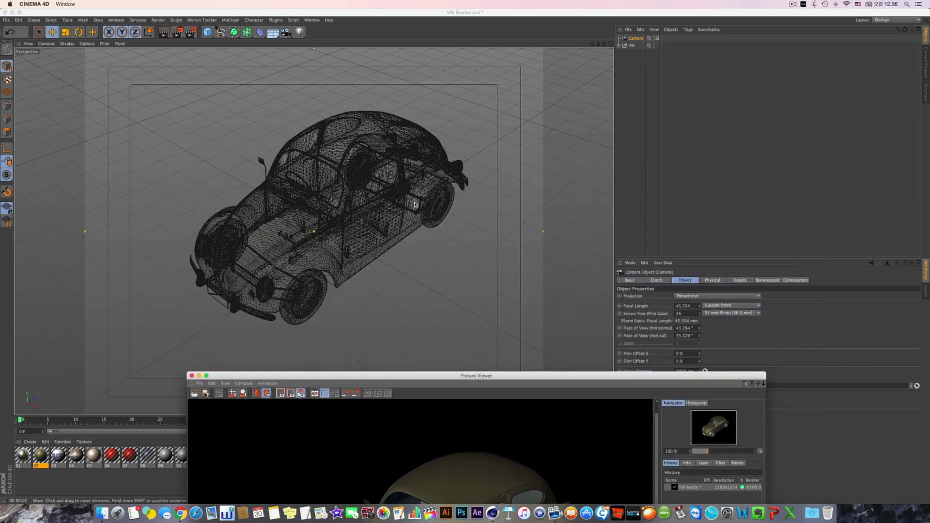
- Add a light and place it high in front of the car, beyond the camera, in the Right view
{"action": "left_click", "coordinate": [306, 44]}
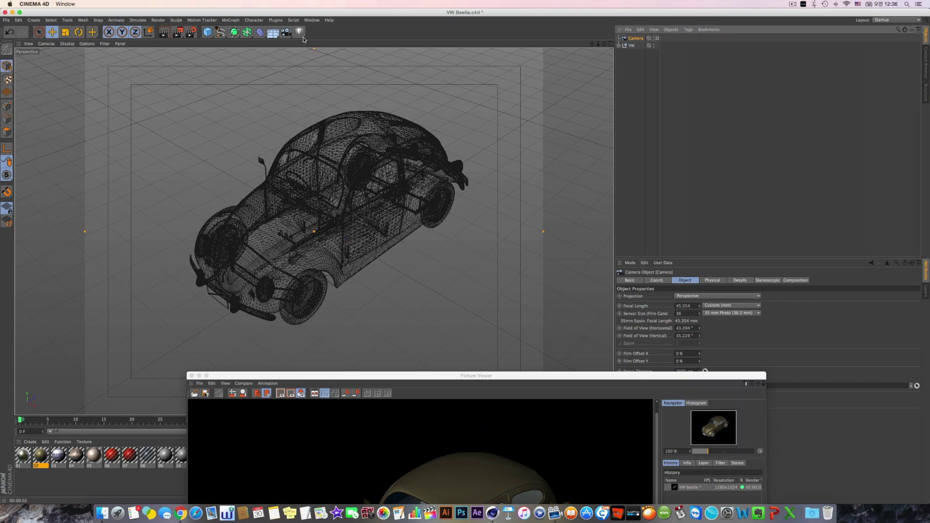
{"action": "left_click", "coordinate": [300, 32]}
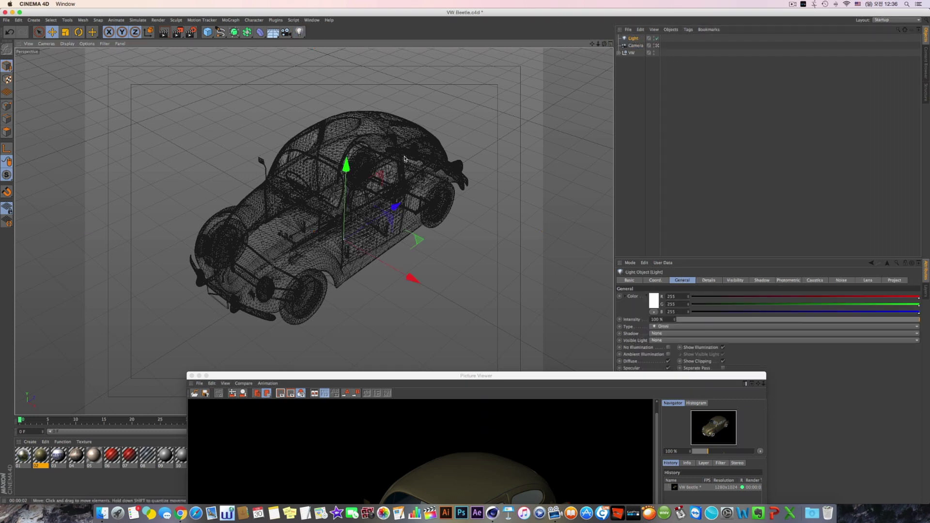
{"action": "left_click", "coordinate": [611, 45]}
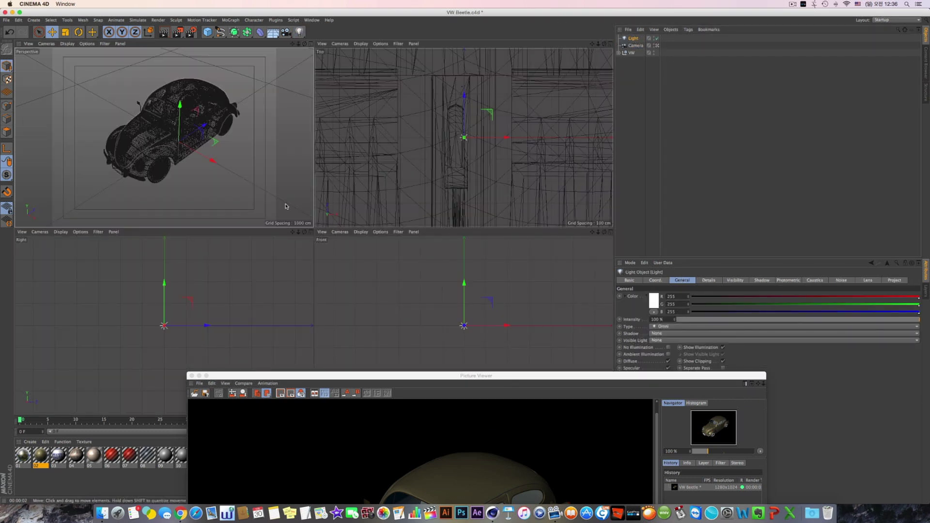
{"action": "scroll", "coordinate": [220, 319], "scroll_direction": "up", "scroll_amount": 10}
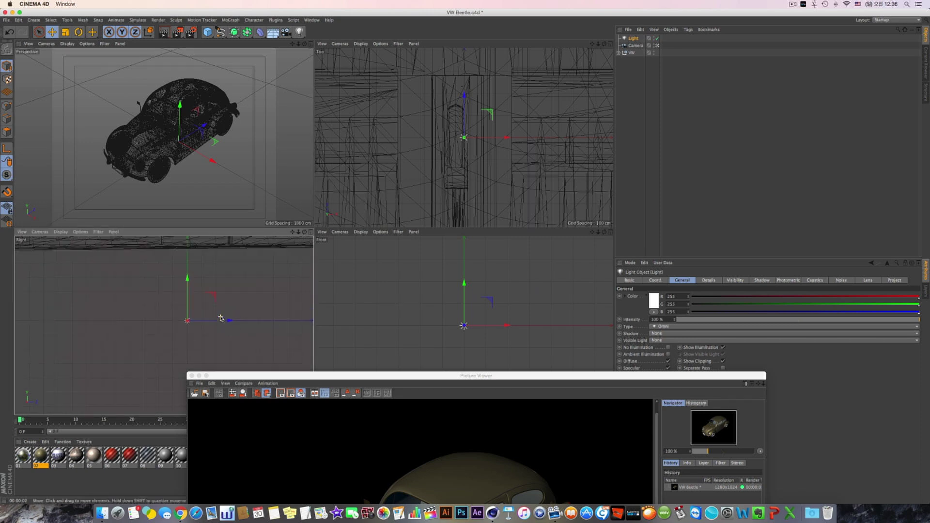
{"action": "scroll", "coordinate": [221, 318], "scroll_direction": "down", "scroll_amount": 20}
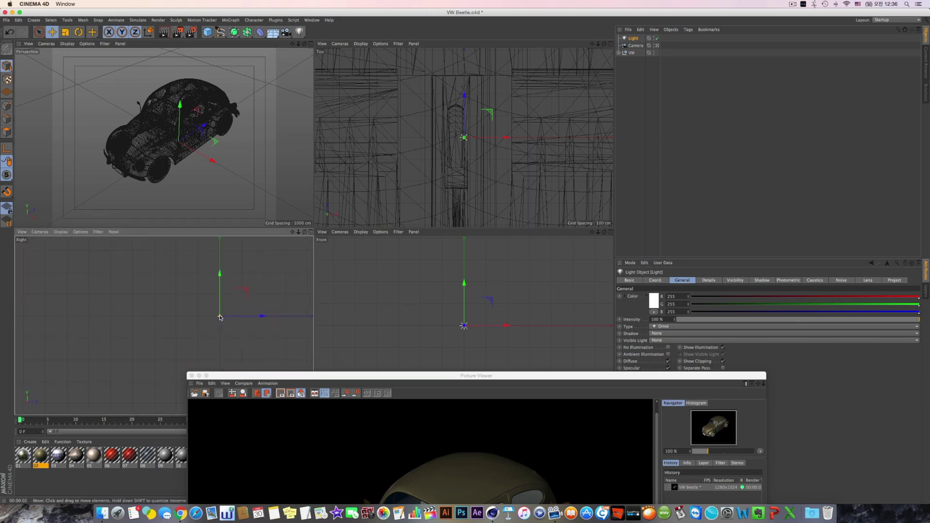
{"action": "left_click", "coordinate": [632, 53]}
{"action": "key", "text": "s"}
{"action": "scroll", "coordinate": [185, 316], "scroll_direction": "down", "scroll_amount": 5}
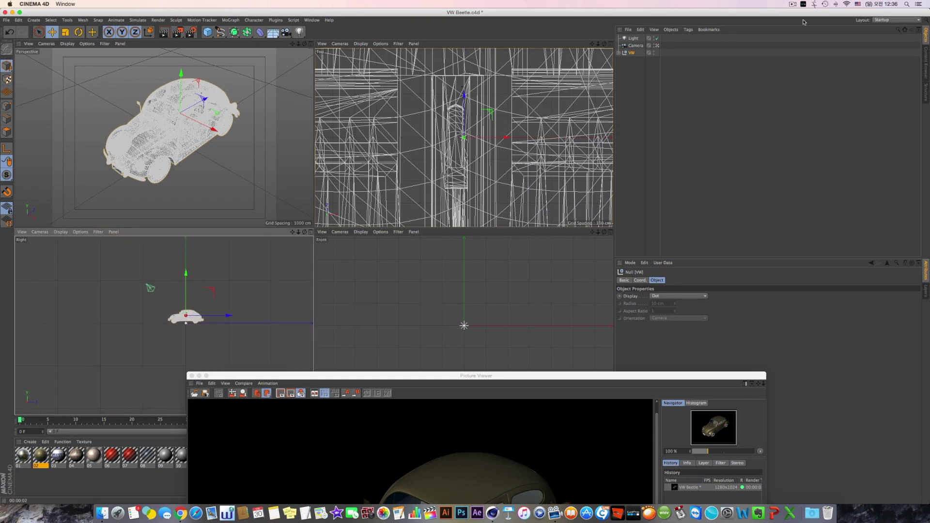
{"action": "left_click", "coordinate": [633, 38]}
{"action": "left_click_drag", "start_coordinate": [220, 296], "coordinate": [148, 228]}
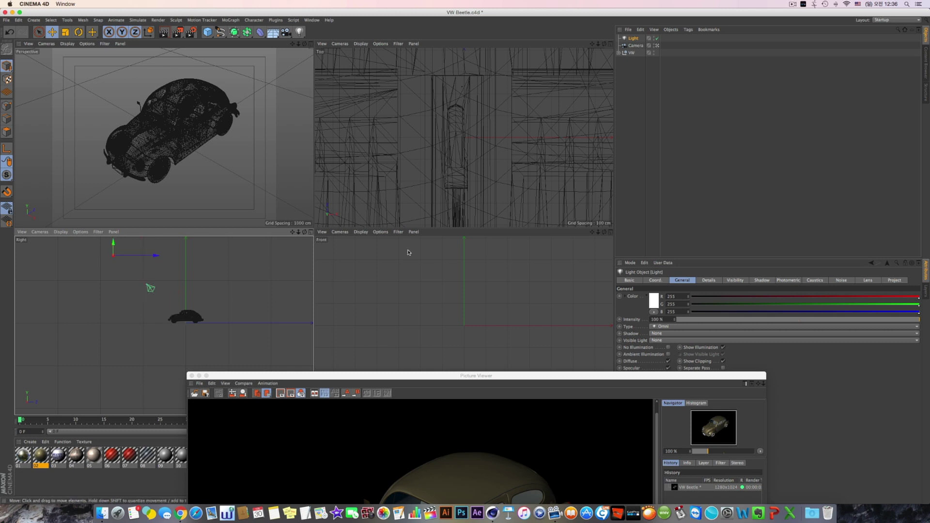
- Set the light's type to Area and its shadow to Raytraced (Hard)
{"action": "left_click", "coordinate": [632, 39]}
{"action": "left_click_drag", "start_coordinate": [666, 376], "coordinate": [416, 341]}
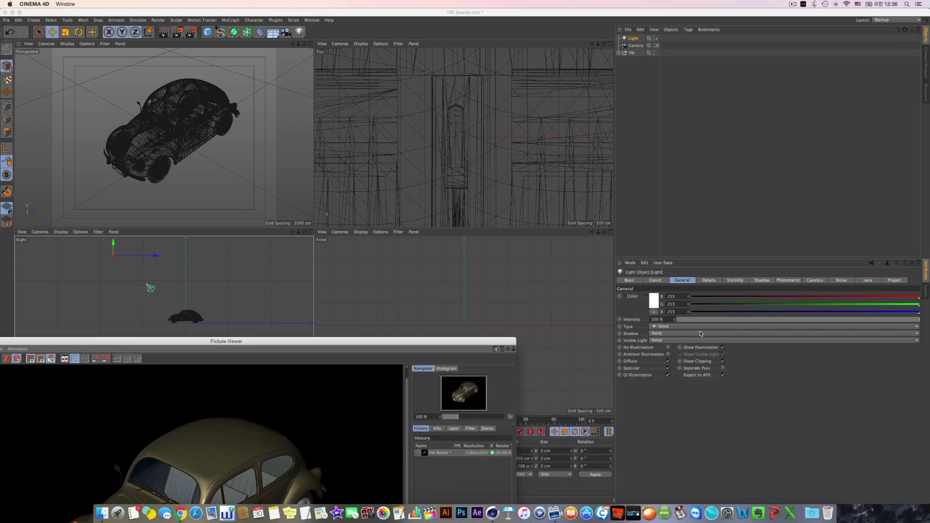
{"action": "left_click", "coordinate": [677, 327]}
{"action": "left_click", "coordinate": [664, 357]}
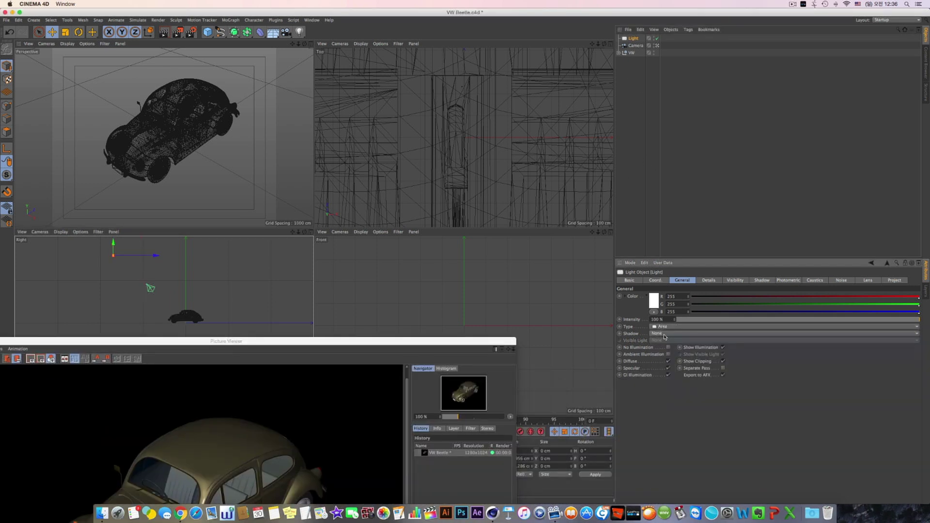
{"action": "left_click", "coordinate": [664, 334]}
{"action": "left_click", "coordinate": [658, 358]}
- Add a floor object and apply a newly created material to it
{"action": "left_click_drag", "start_coordinate": [399, 343], "coordinate": [739, 106]}
{"action": "left_click_drag", "start_coordinate": [604, 107], "coordinate": [559, 342]}
{"action": "left_click", "coordinate": [272, 43]}
{"action": "left_click", "coordinate": [273, 32]}
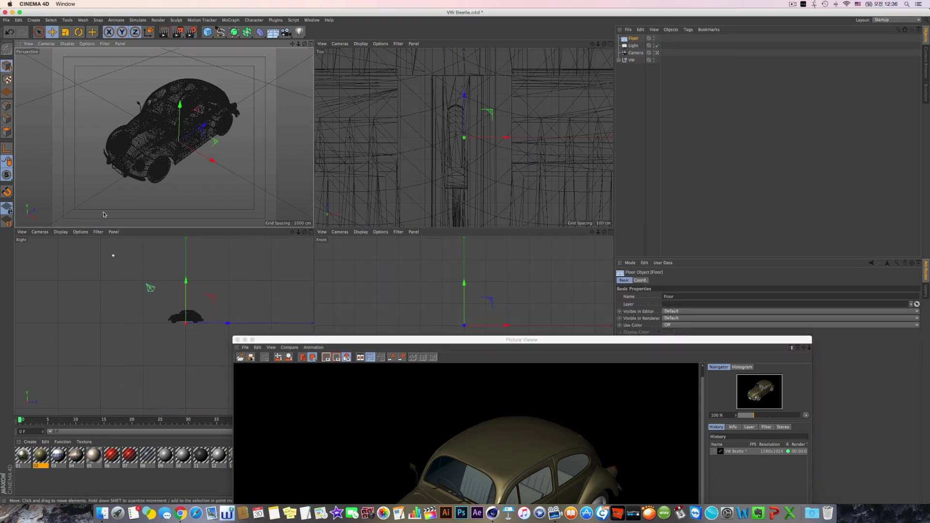
{"action": "double_click", "coordinate": [27, 465]}
{"action": "left_click_drag", "start_coordinate": [27, 464], "coordinate": [645, 42]}
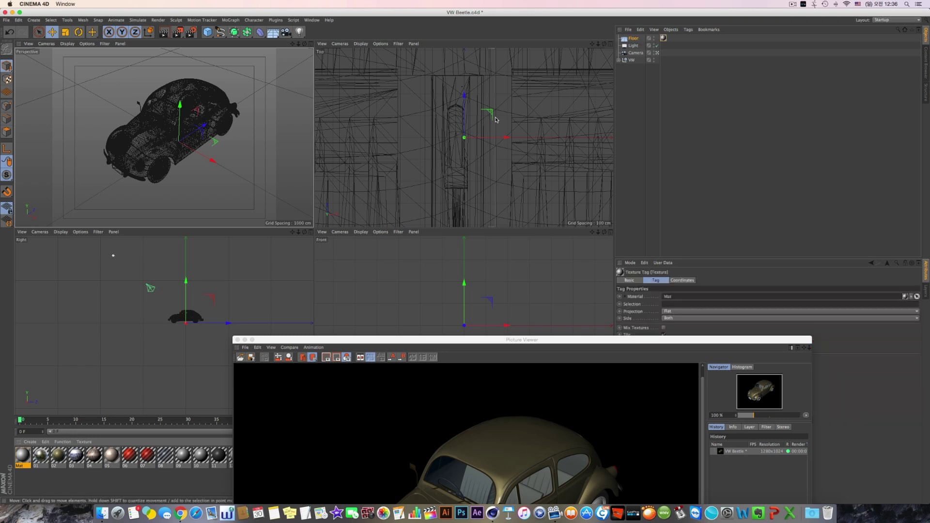
- Frame the car larger through the camera and lock the camera with a Protection tag
{"action": "scroll", "coordinate": [207, 158], "scroll_direction": "down", "scroll_amount": 4}
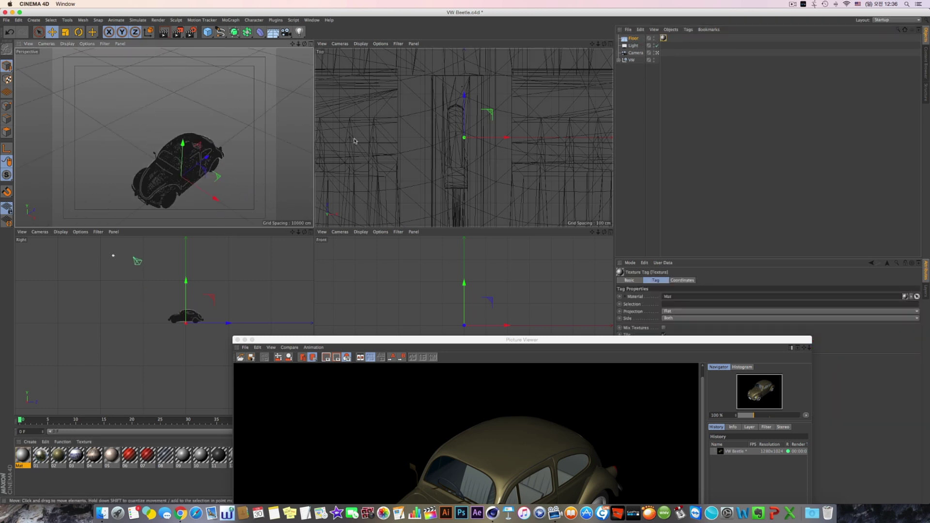
{"action": "scroll", "coordinate": [202, 174], "scroll_direction": "up", "scroll_amount": 4}
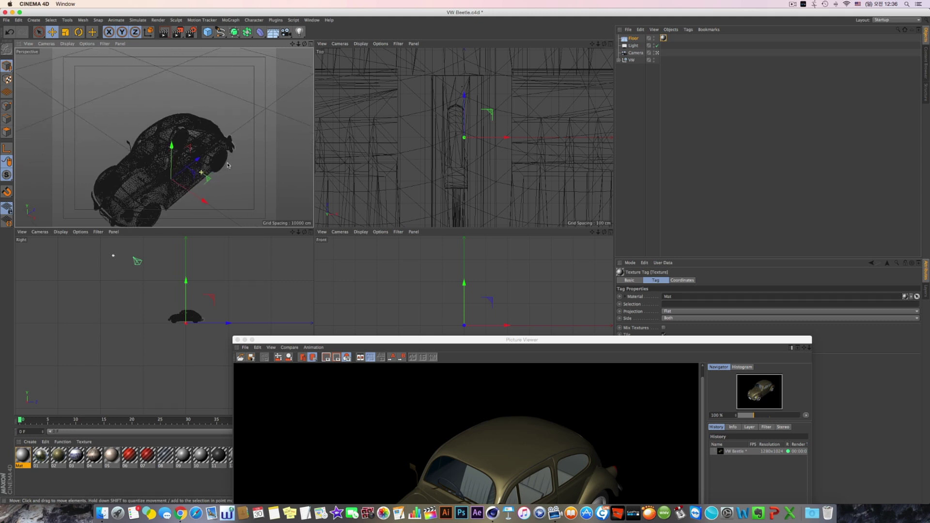
{"action": "left_click_drag", "start_coordinate": [292, 46], "coordinate": [308, 7]}
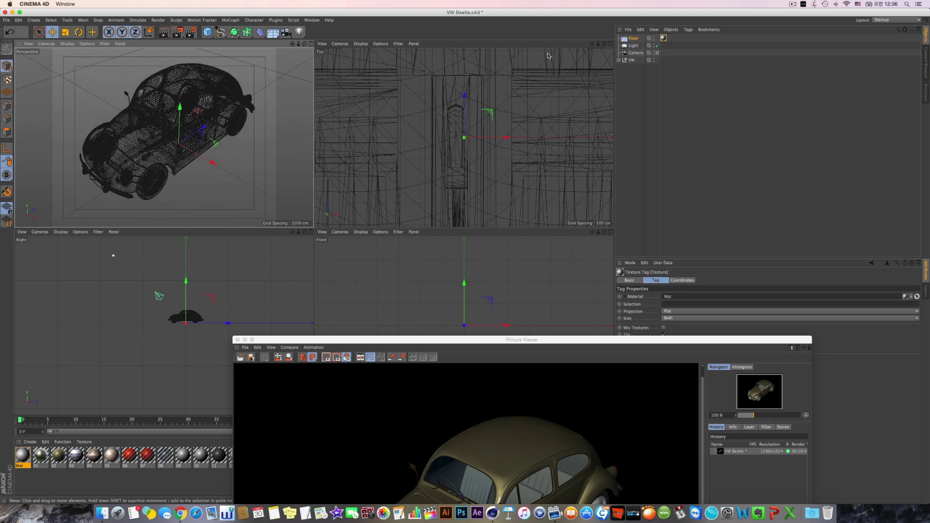
{"action": "right_click", "coordinate": [634, 53]}
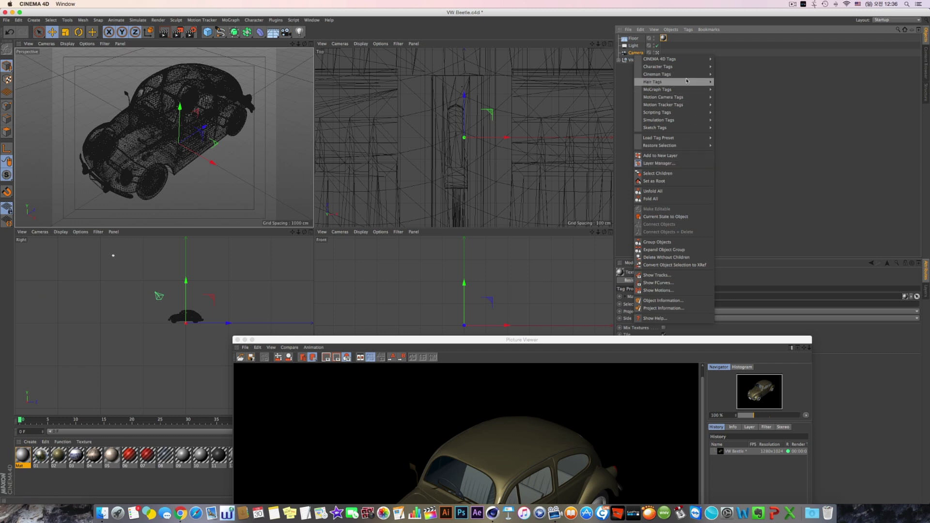
{"action": "mouse_move", "coordinate": [685, 60]}
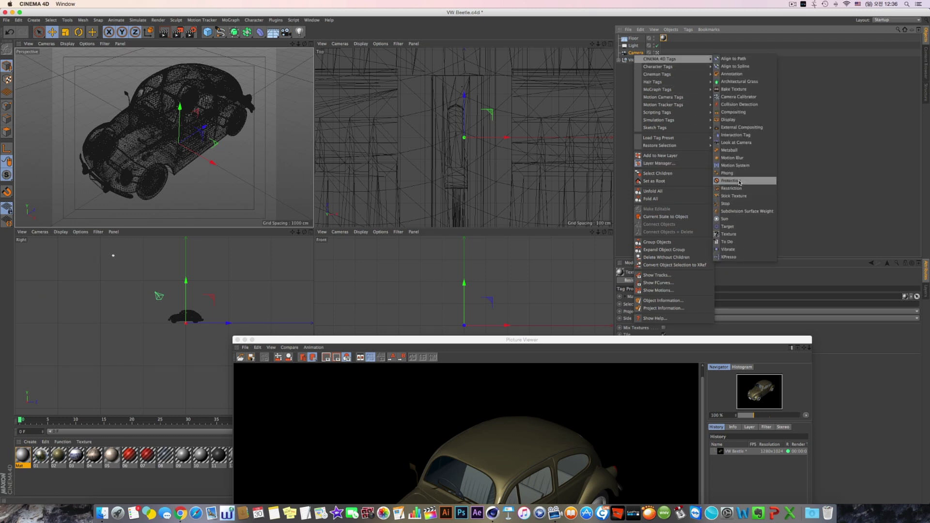
{"action": "left_click", "coordinate": [740, 183]}
{"action": "left_click", "coordinate": [666, 68]}
- Disable the light, render the scene to the Picture Viewer, and delete the earlier render from the history
{"action": "left_click", "coordinate": [634, 39]}
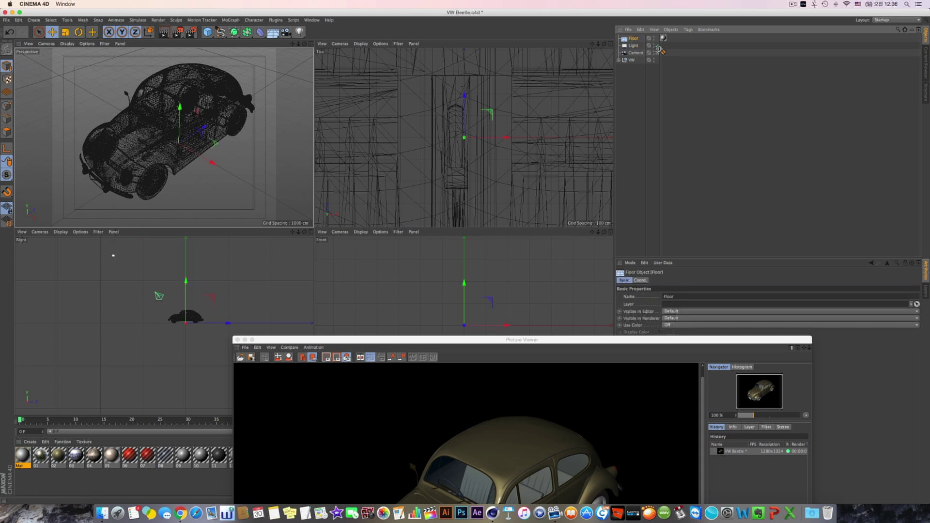
{"action": "left_click", "coordinate": [177, 32]}
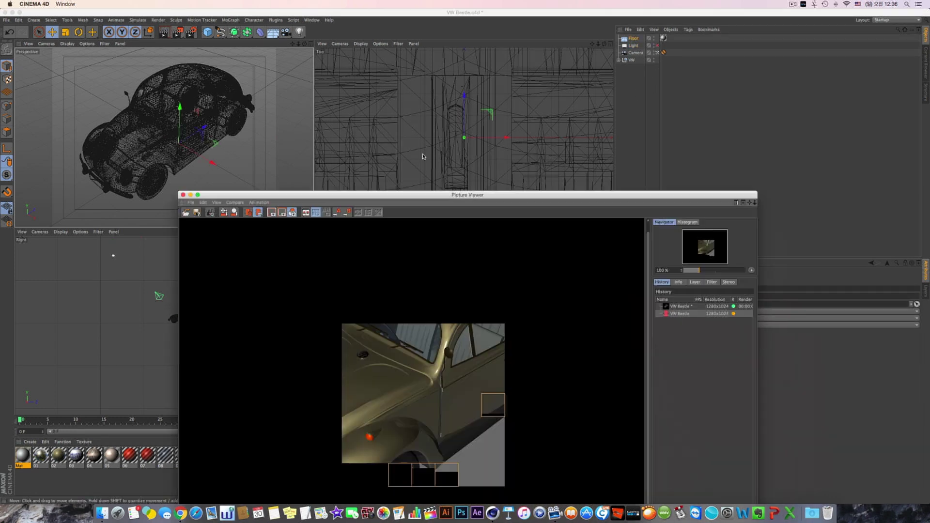
{"action": "left_click_drag", "start_coordinate": [423, 156], "coordinate": [399, 71]}
{"action": "left_click", "coordinate": [644, 183]}
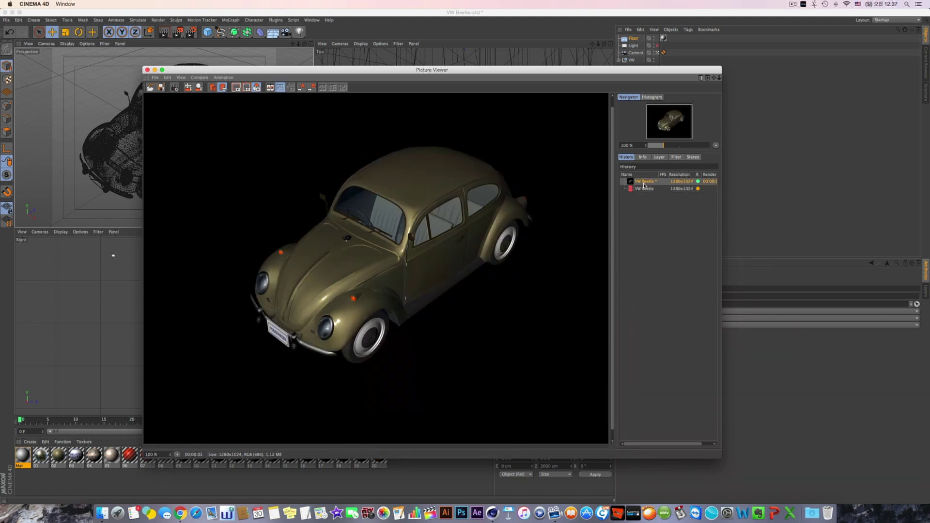
{"action": "key", "text": "BackSpace"}
{"action": "left_click", "coordinate": [520, 166]}
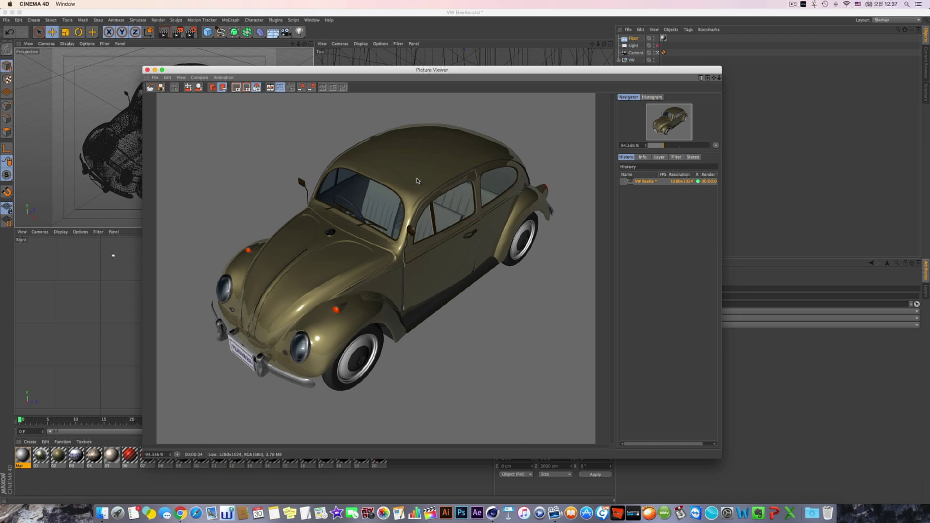
- Switch the light back on and select it to show its settings
{"action": "left_click_drag", "start_coordinate": [455, 74], "coordinate": [520, 389]}
{"action": "left_click", "coordinate": [657, 45]}
{"action": "left_click", "coordinate": [638, 46]}
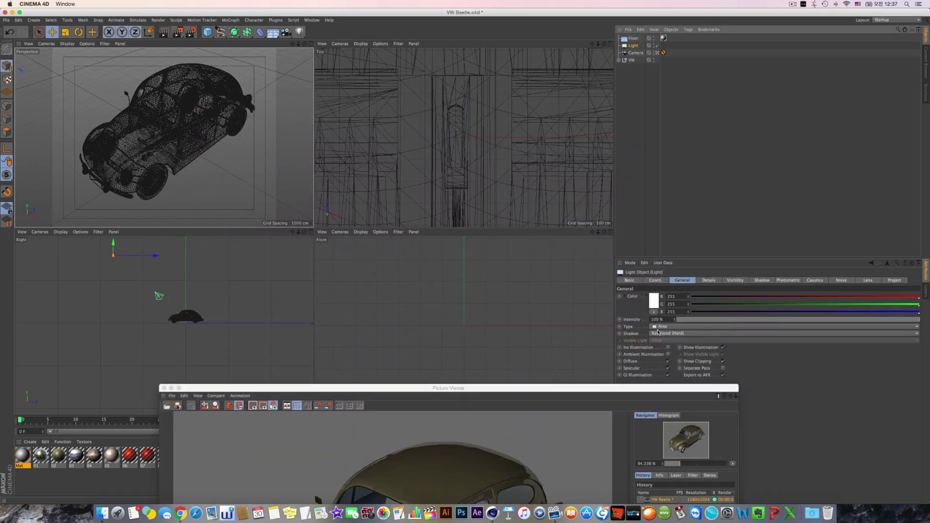
- Maximize the Right view, move the Picture Viewer aside, and detach the Doodle tools as a floating palette with Doodle Paint active
{"action": "left_click", "coordinate": [310, 233]}
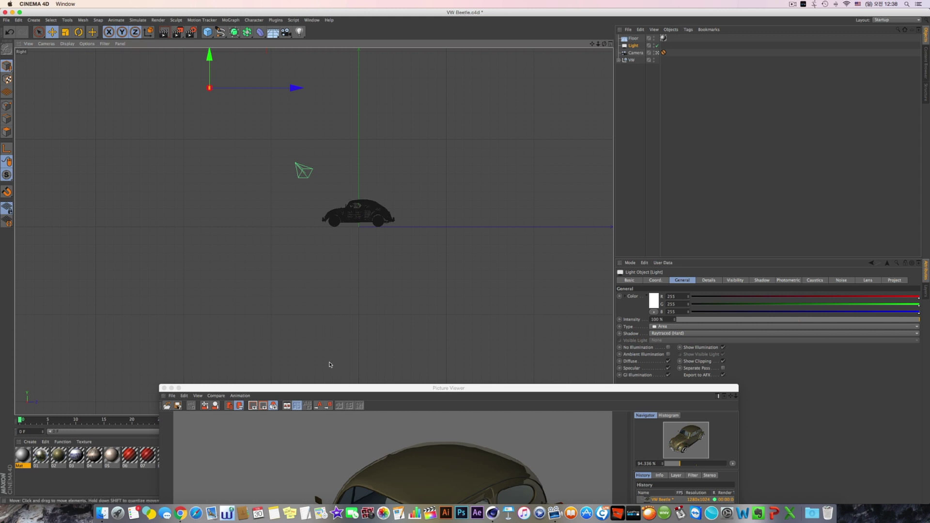
{"action": "left_click_drag", "start_coordinate": [327, 388], "coordinate": [490, 221]}
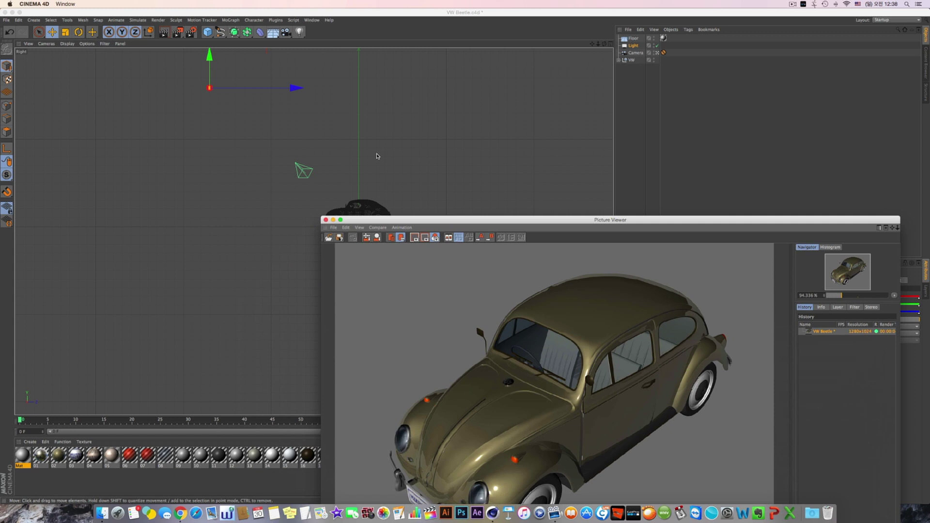
{"action": "left_click", "coordinate": [67, 20]}
{"action": "mouse_move", "coordinate": [102, 97]}
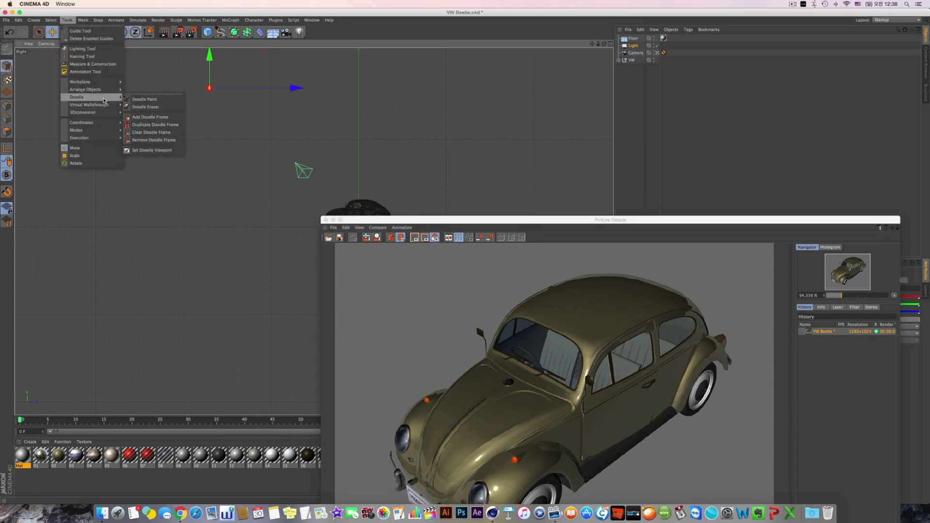
{"action": "left_click", "coordinate": [140, 91]}
{"action": "left_click_drag", "start_coordinate": [150, 89], "coordinate": [64, 53]}
{"action": "left_click", "coordinate": [58, 63]}
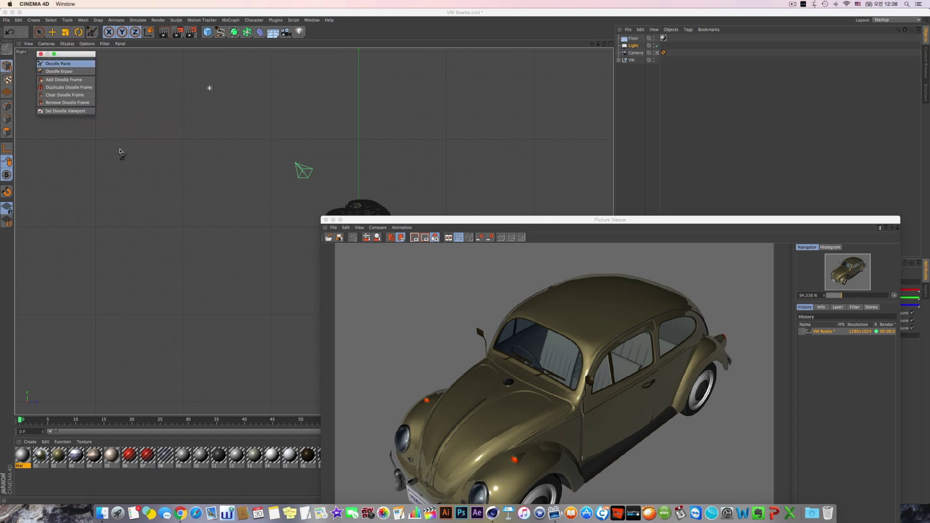
- Doodle a flat, slanted light panel in the Right view with two rays spreading upward from its edges
{"action": "mouse_move", "coordinate": [80, 191]}
{"action": "left_mouse_down"}
{"action": "mouse_move", "coordinate": [124, 142]}
{"action": "mouse_move", "coordinate": [165, 143]}
{"action": "mouse_move", "coordinate": [179, 186]}
{"action": "mouse_move", "coordinate": [100, 187]}
{"action": "mouse_move", "coordinate": [76, 119]}
{"action": "left_mouse_up"}
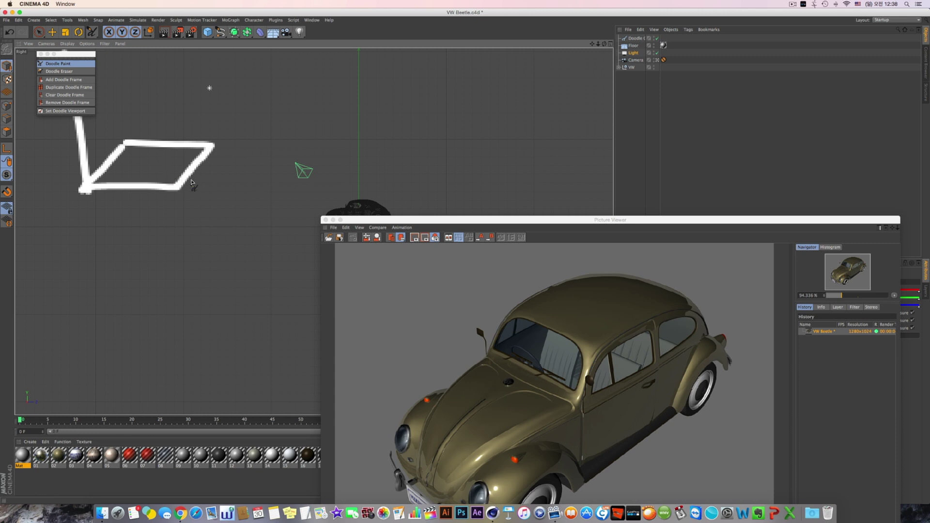
{"action": "left_click_drag", "start_coordinate": [201, 177], "coordinate": [267, 49]}
{"action": "scroll", "coordinate": [165, 204], "scroll_direction": "down", "scroll_amount": 2}
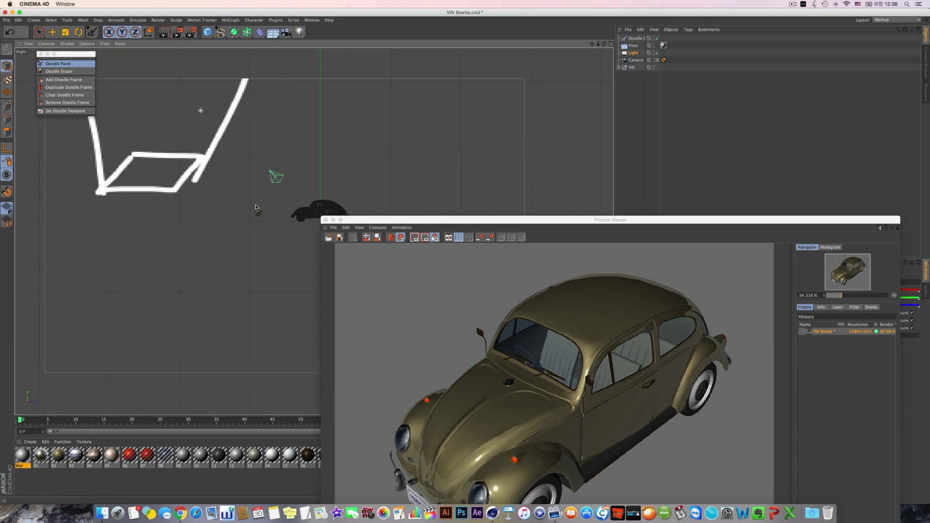
- Doodle a second, upright light panel below the first, with diverging rays and two nearly parallel rays extending toward the car
{"action": "left_click", "coordinate": [58, 63]}
{"action": "mouse_move", "coordinate": [92, 197]}
{"action": "left_mouse_down"}
{"action": "mouse_move", "coordinate": [91, 259]}
{"action": "mouse_move", "coordinate": [129, 215]}
{"action": "mouse_move", "coordinate": [86, 204]}
{"action": "mouse_move", "coordinate": [373, 95]}
{"action": "left_mouse_up"}
{"action": "left_click_drag", "start_coordinate": [107, 262], "coordinate": [320, 338]}
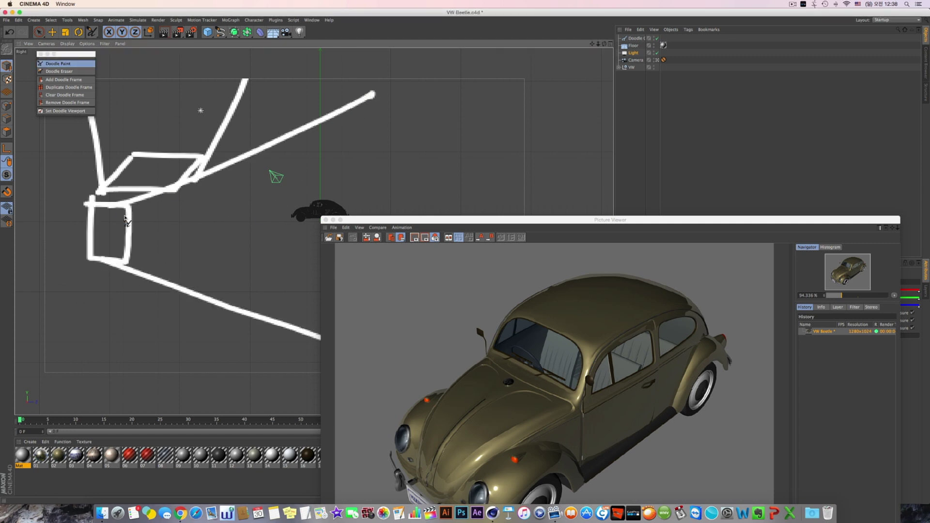
{"action": "left_click_drag", "start_coordinate": [100, 196], "coordinate": [438, 191]}
{"action": "left_click_drag", "start_coordinate": [115, 268], "coordinate": [449, 263]}
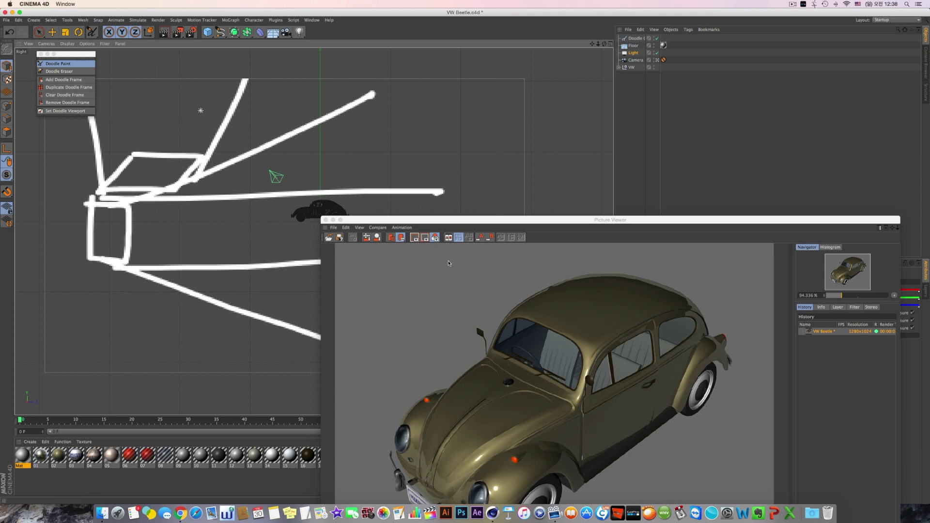
- Delete the doodle object and switch back to the Move tool
{"action": "left_click", "coordinate": [632, 38]}
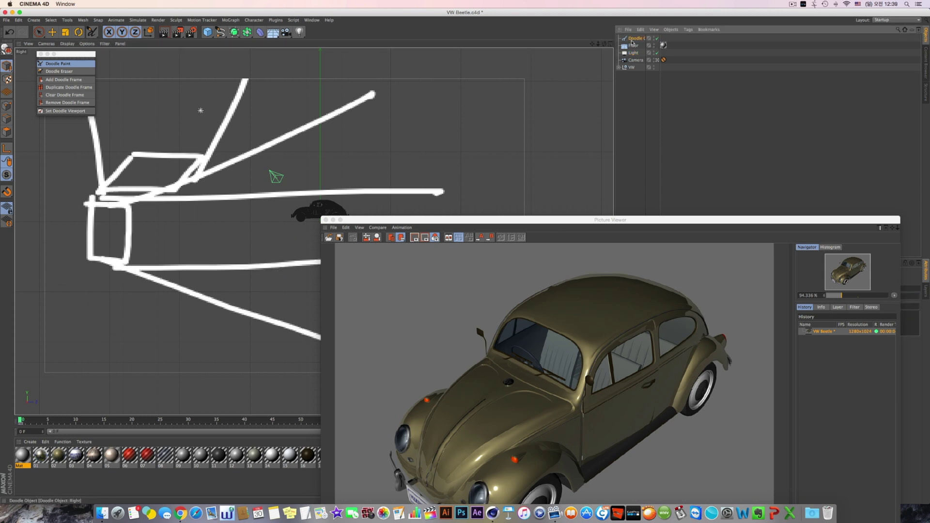
{"action": "key", "text": "Delete"}
{"action": "left_click", "coordinate": [52, 32]}
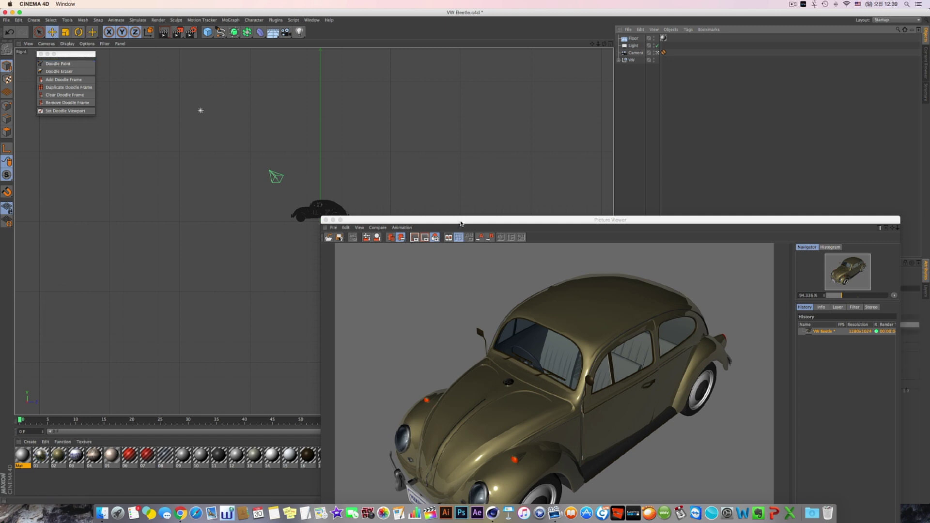
- Select the light to show its settings, move the Picture Viewer clear of them, and restore the four-view layout
{"action": "left_click_drag", "start_coordinate": [461, 224], "coordinate": [384, 296]}
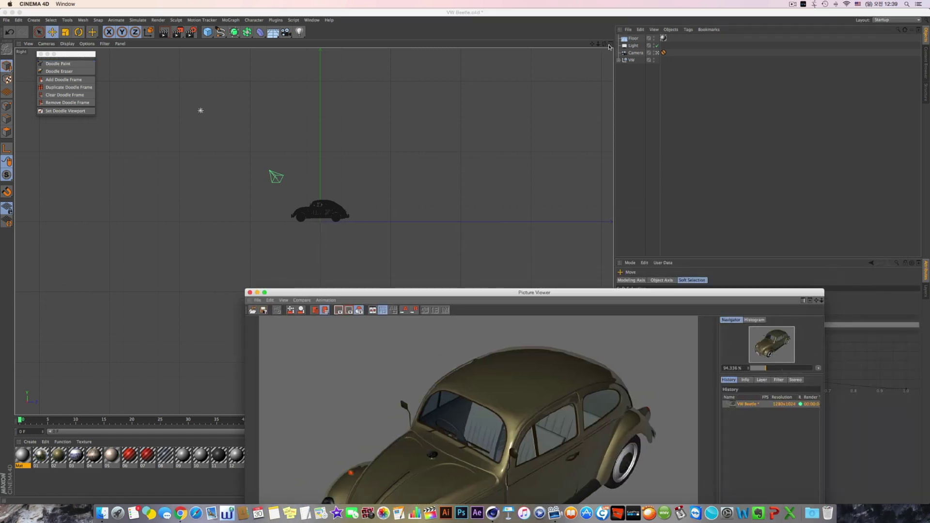
{"action": "left_click", "coordinate": [610, 45]}
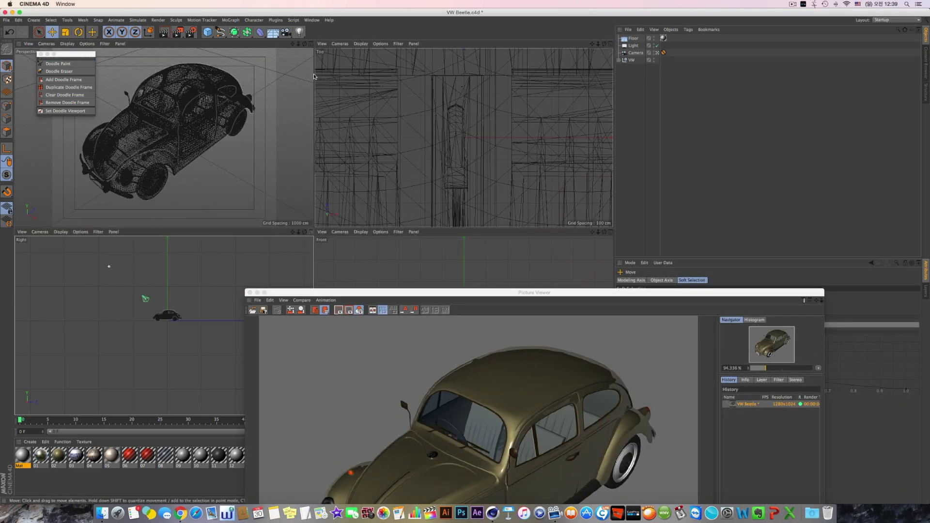
{"action": "left_click", "coordinate": [312, 43]}
{"action": "left_click", "coordinate": [634, 45]}
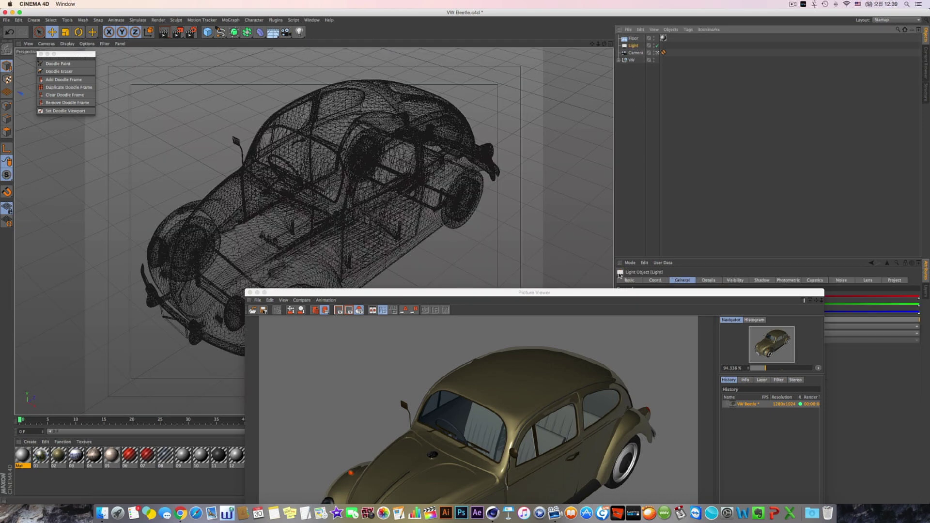
{"action": "left_click_drag", "start_coordinate": [619, 296], "coordinate": [336, 388]}
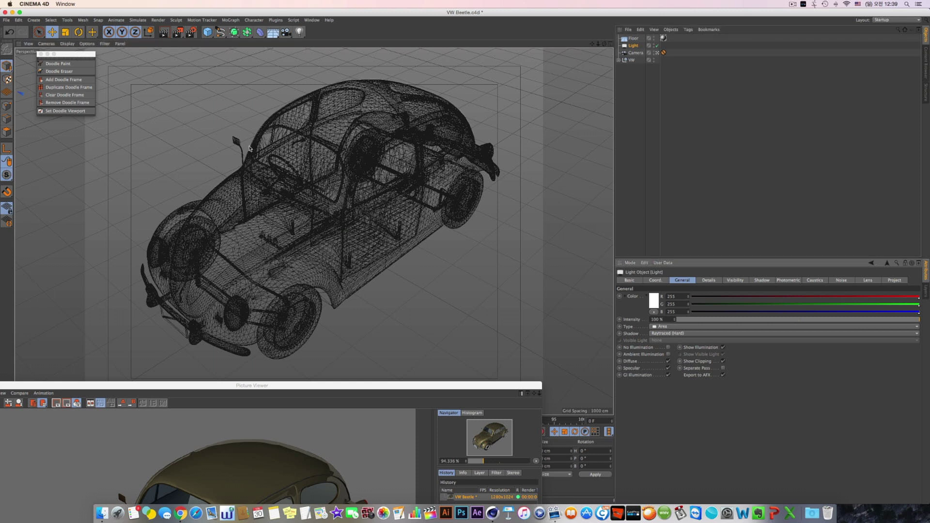
{"action": "left_click", "coordinate": [610, 44]}
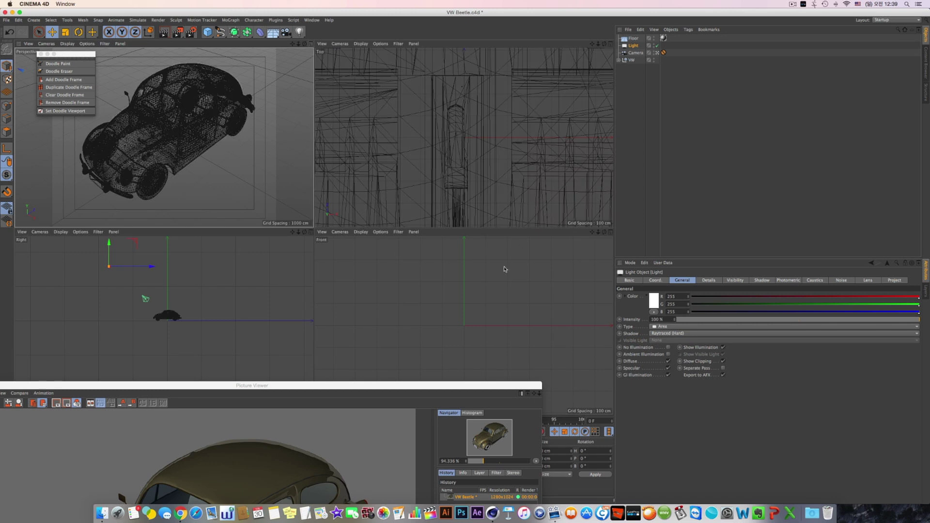
- Change the Front view to a shaded Perspective view and frame the area light in it
{"action": "left_click", "coordinate": [340, 232]}
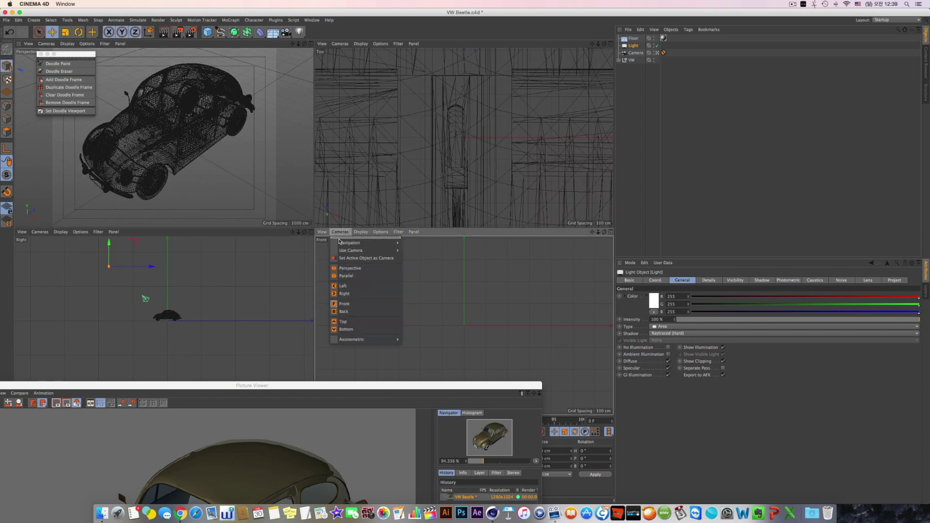
{"action": "left_click", "coordinate": [350, 268]}
{"action": "left_click", "coordinate": [361, 233]}
{"action": "left_click", "coordinate": [365, 251]}
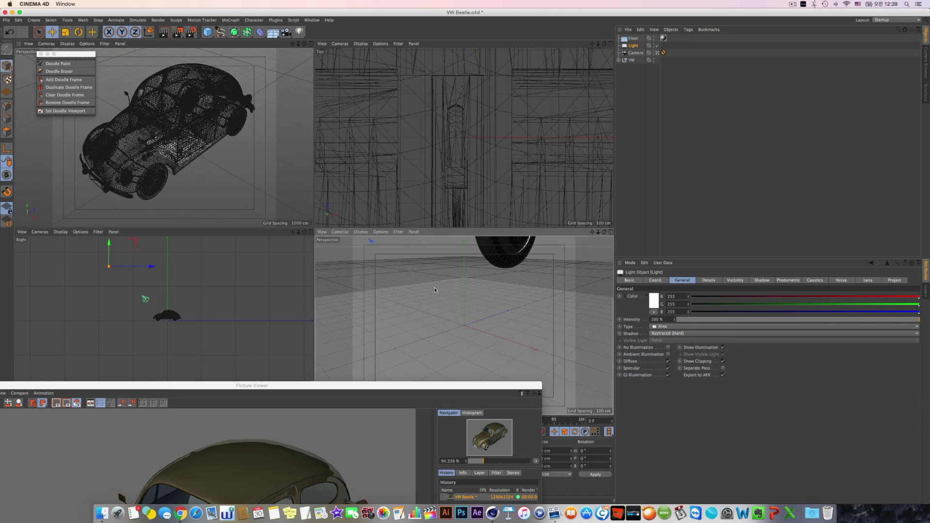
{"action": "scroll", "coordinate": [461, 300], "scroll_direction": "down", "scroll_amount": 10}
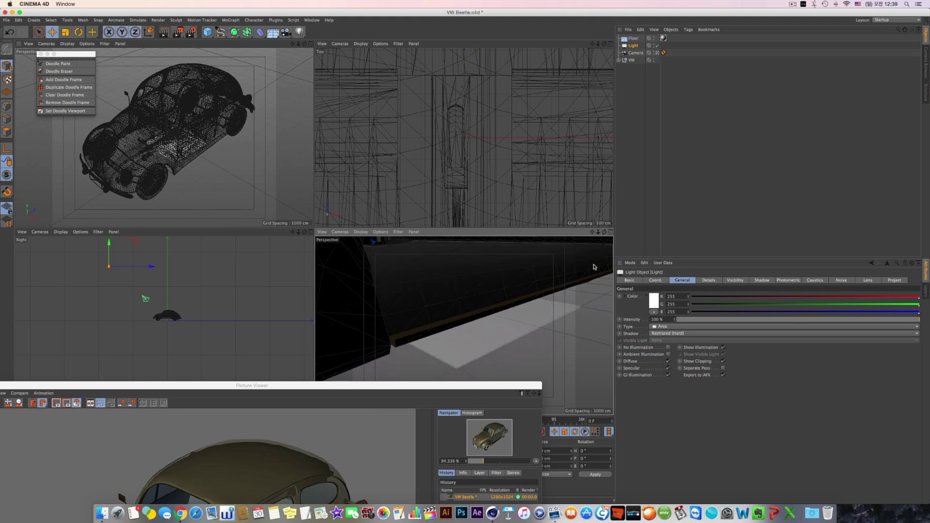
{"action": "left_click_drag", "start_coordinate": [592, 233], "coordinate": [509, 234]}
{"action": "left_click_drag", "start_coordinate": [592, 232], "coordinate": [720, 348]}
{"action": "scroll", "coordinate": [508, 312], "scroll_direction": "down", "scroll_amount": 5}
{"action": "left_click_drag", "start_coordinate": [464, 326], "coordinate": [395, 271]}
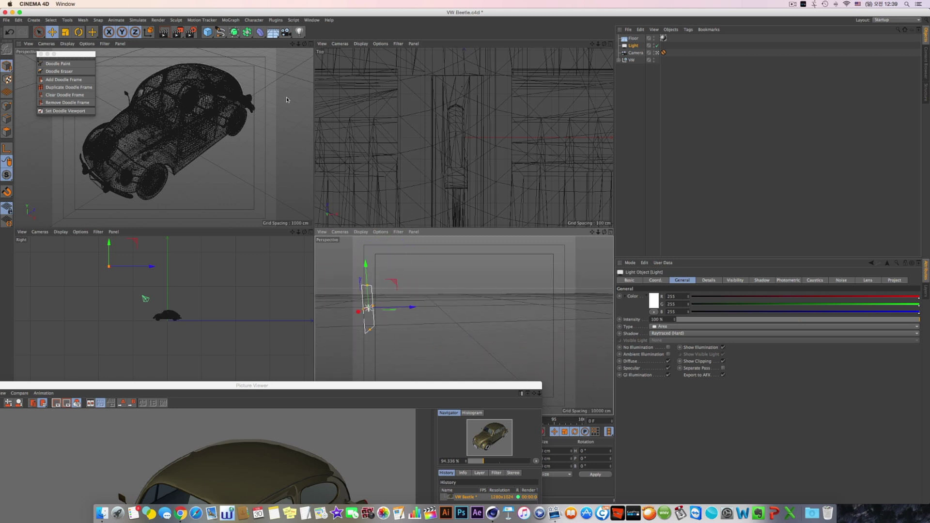
- Render a preview of the camera view directly in the viewport with the area light's current orientation
{"action": "left_click", "coordinate": [242, 72]}
{"action": "left_click", "coordinate": [163, 31]}
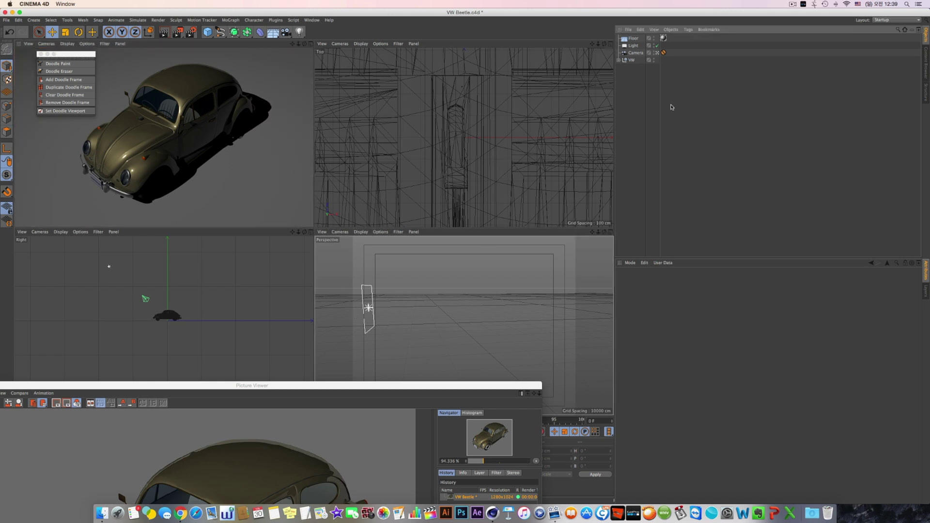
- Add a Target tag to the light and set the VW object as its target
{"action": "left_click", "coordinate": [633, 46]}
{"action": "right_click", "coordinate": [634, 45]}
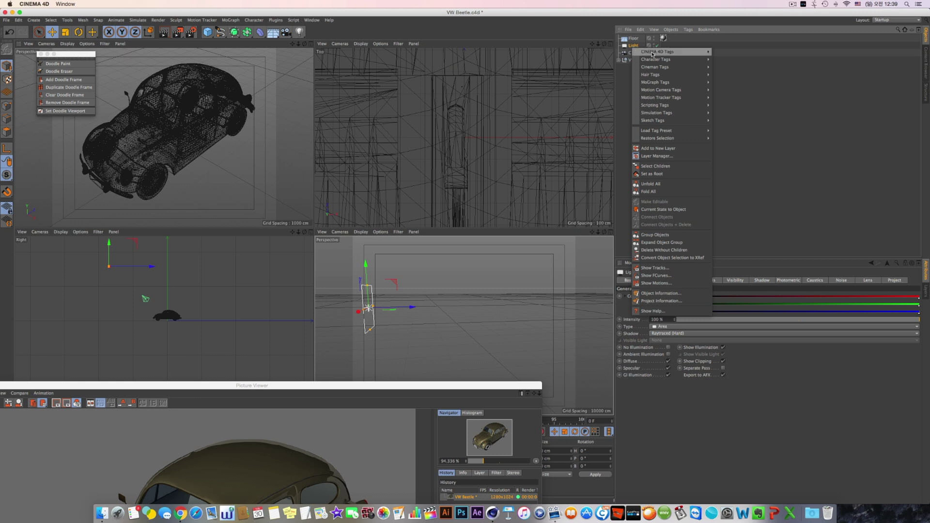
{"action": "mouse_move", "coordinate": [698, 51]}
{"action": "left_click", "coordinate": [745, 219]}
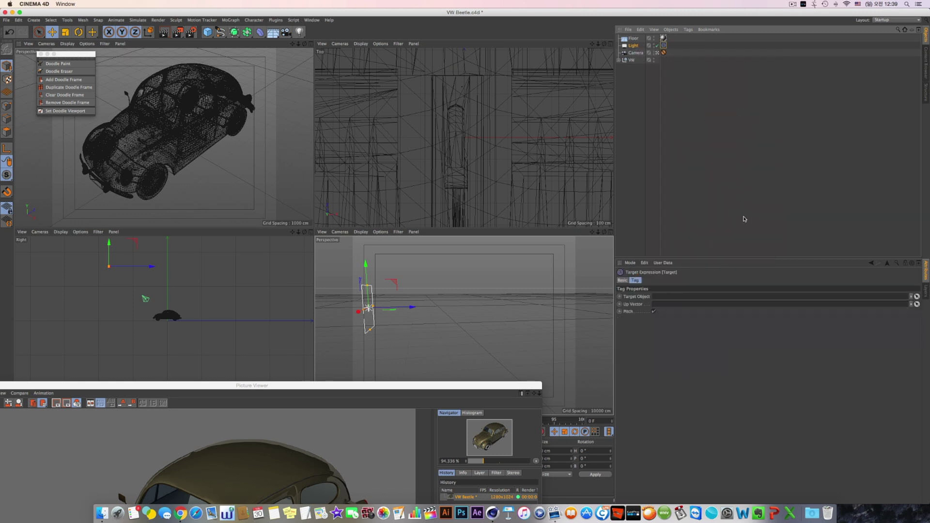
{"action": "left_click_drag", "start_coordinate": [634, 61], "coordinate": [653, 295]}
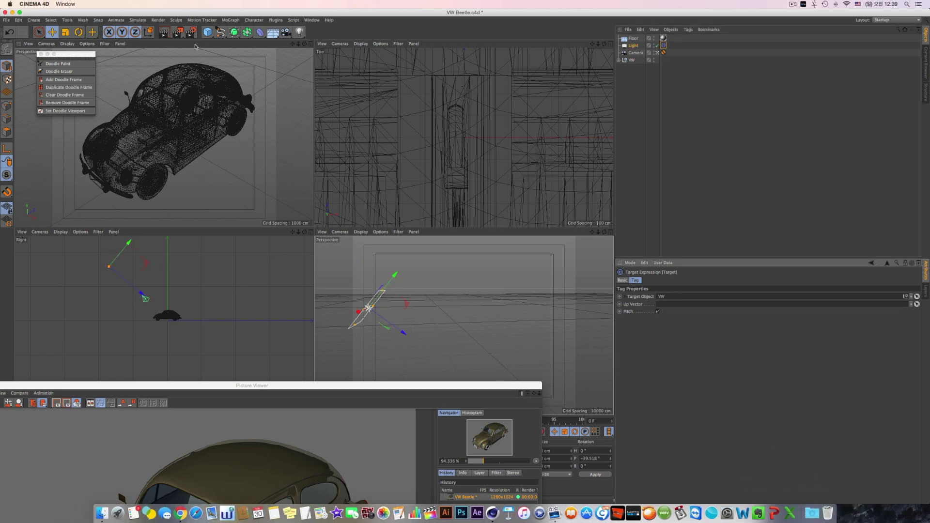
- Render the scene to the Picture Viewer, inspect the new render, and close the viewer
{"action": "key", "text": "shift+r"}
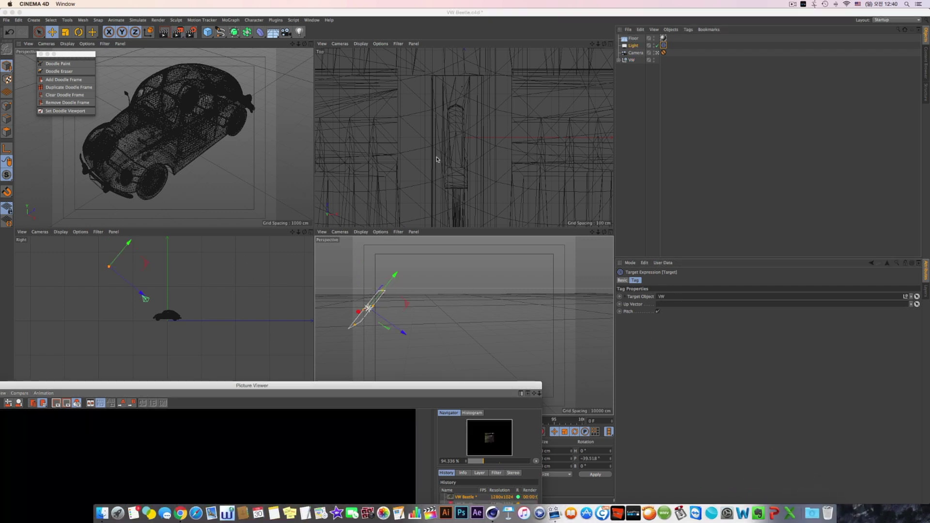
{"action": "double_click", "coordinate": [303, 392]}
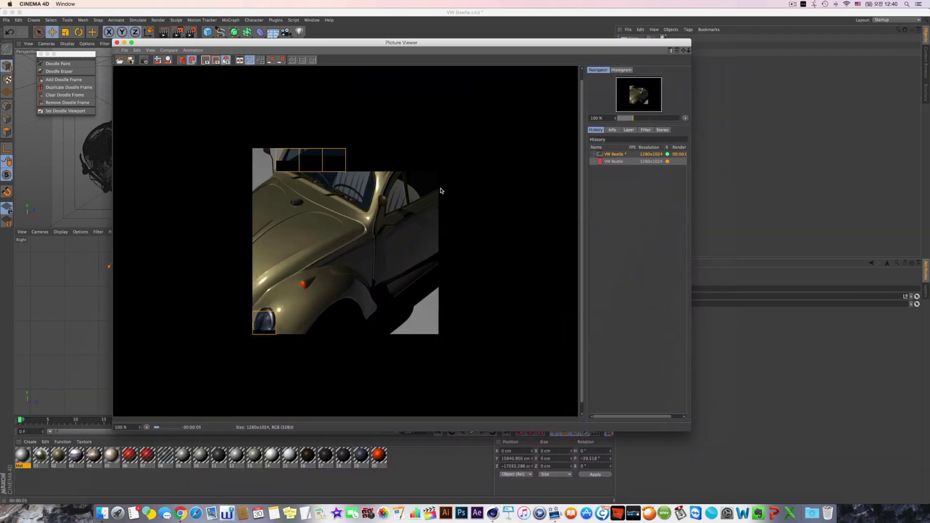
{"action": "left_click", "coordinate": [619, 160]}
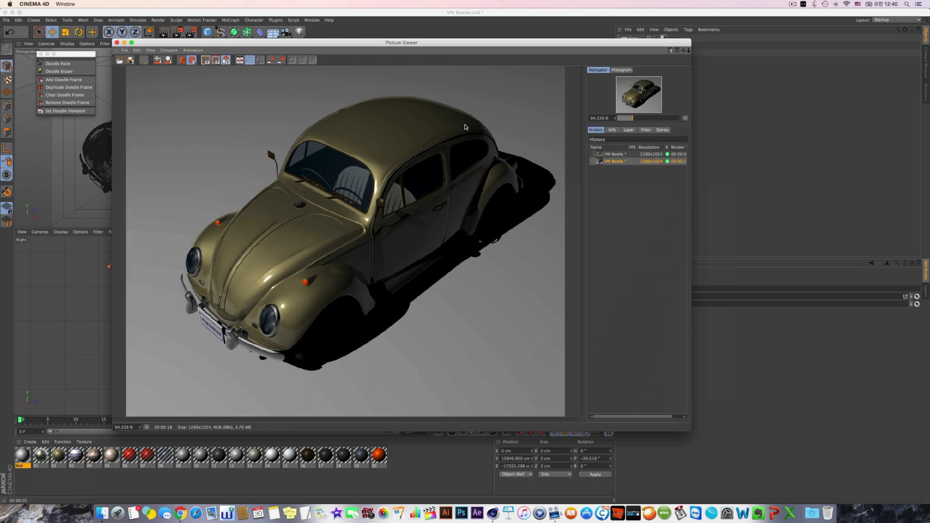
{"action": "left_click_drag", "start_coordinate": [414, 48], "coordinate": [494, 83]}
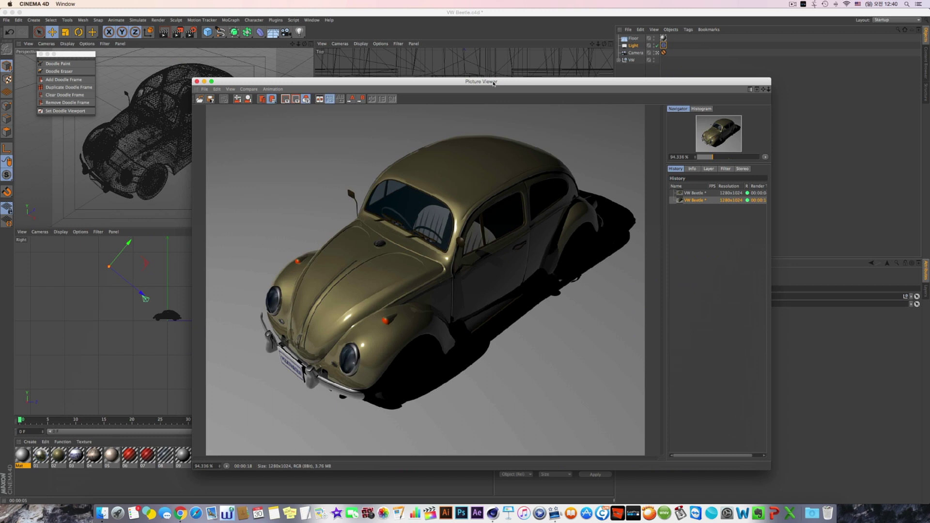
{"action": "left_click", "coordinate": [196, 82]}
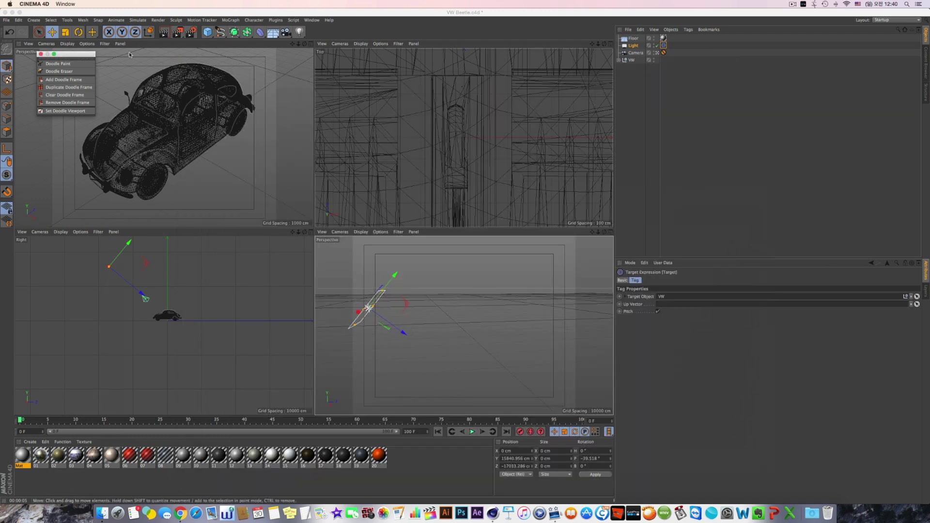
- Add a Physical Sky object to the scene
{"action": "left_click", "coordinate": [18, 20]}
{"action": "mouse_move", "coordinate": [27, 21]}
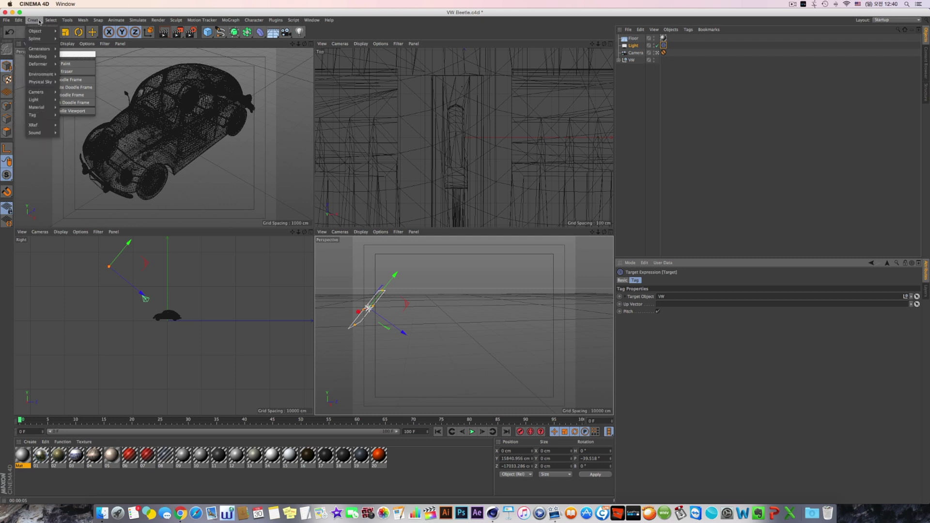
{"action": "mouse_move", "coordinate": [41, 82]}
{"action": "left_click", "coordinate": [79, 83]}
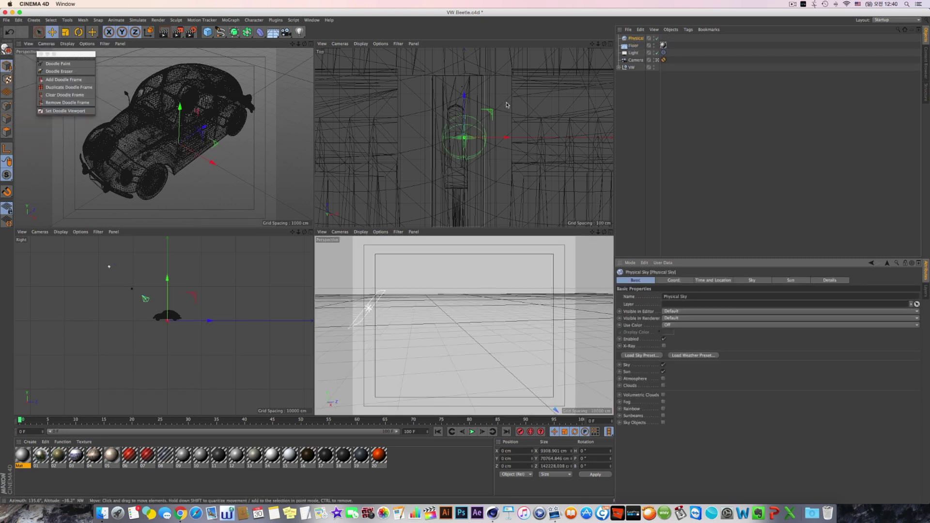
- Set the Physical Sky's date to 29 December 2016 and its time to 19:06
{"action": "left_click", "coordinate": [702, 283]}
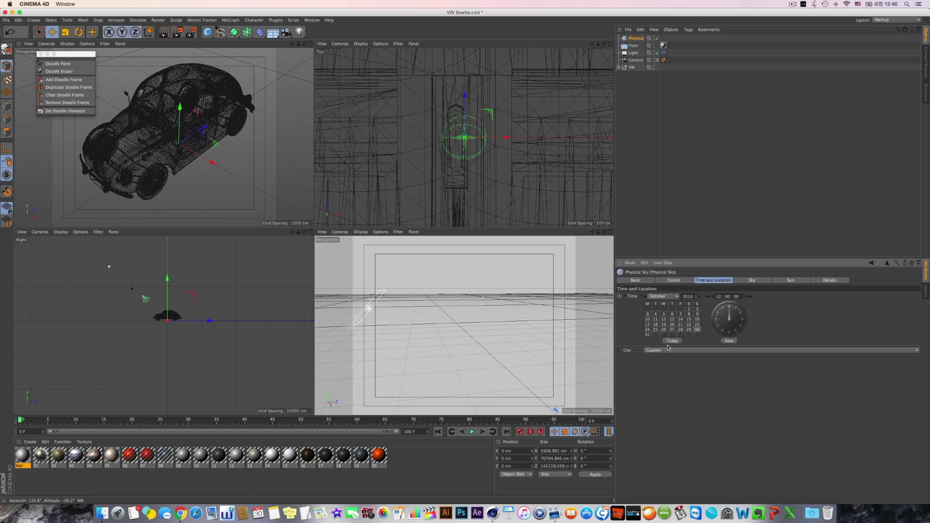
{"action": "left_click", "coordinate": [663, 297]}
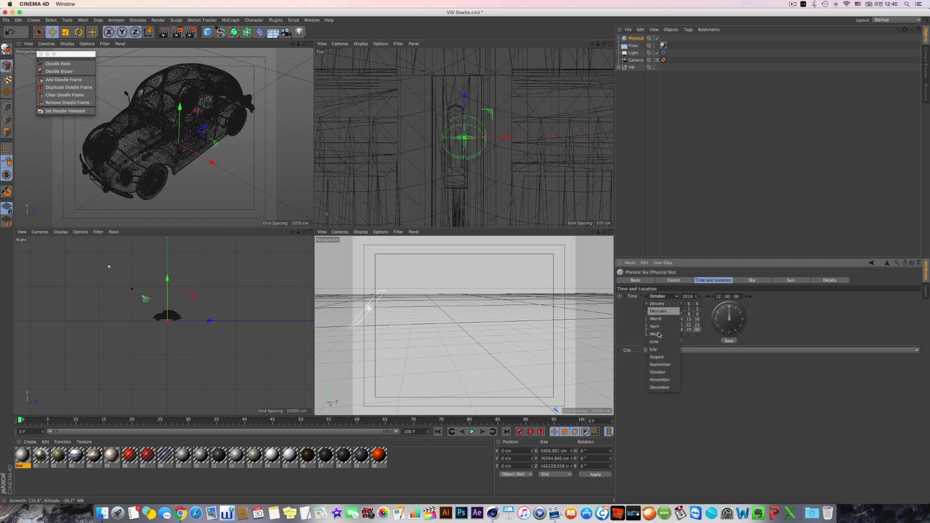
{"action": "left_click", "coordinate": [662, 387]}
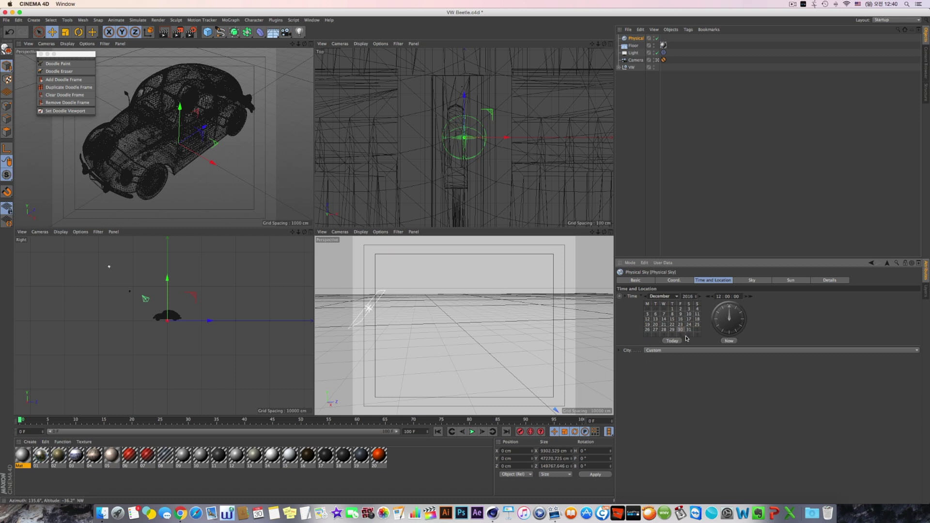
{"action": "left_click", "coordinate": [673, 330]}
{"action": "left_click_drag", "start_coordinate": [729, 309], "coordinate": [712, 303]}
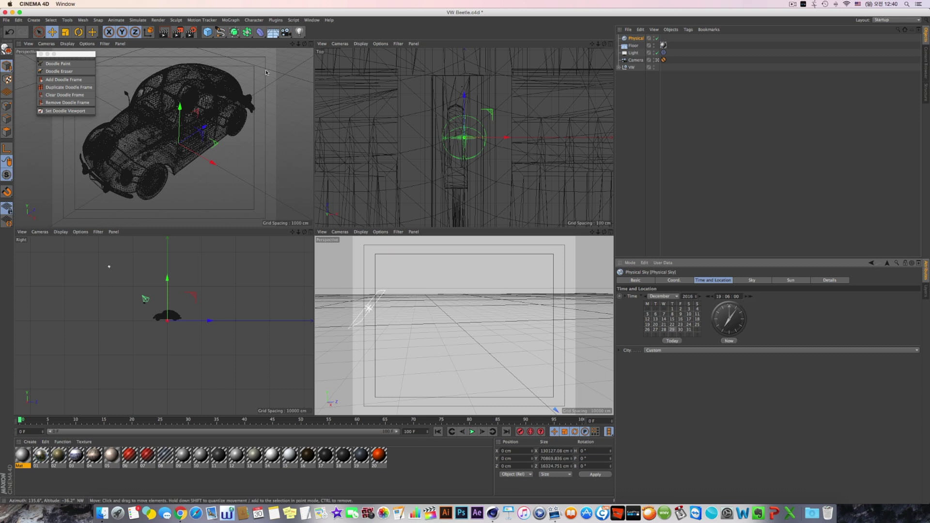
- Render a preview of the camera view in the viewport with the Physical Sky lighting
{"action": "left_click", "coordinate": [165, 33]}
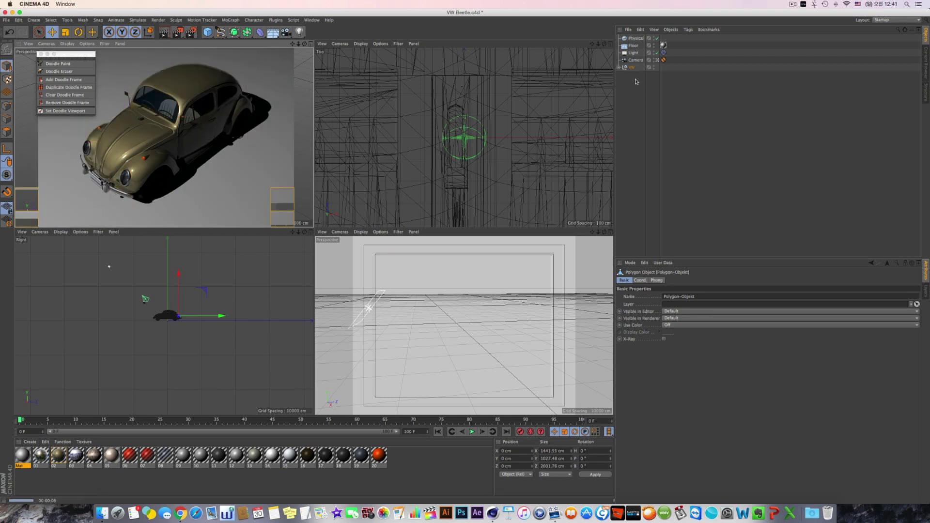
- Set the Physical Sky's city to Quebec, QC, Canada, North America
{"action": "left_click", "coordinate": [634, 39]}
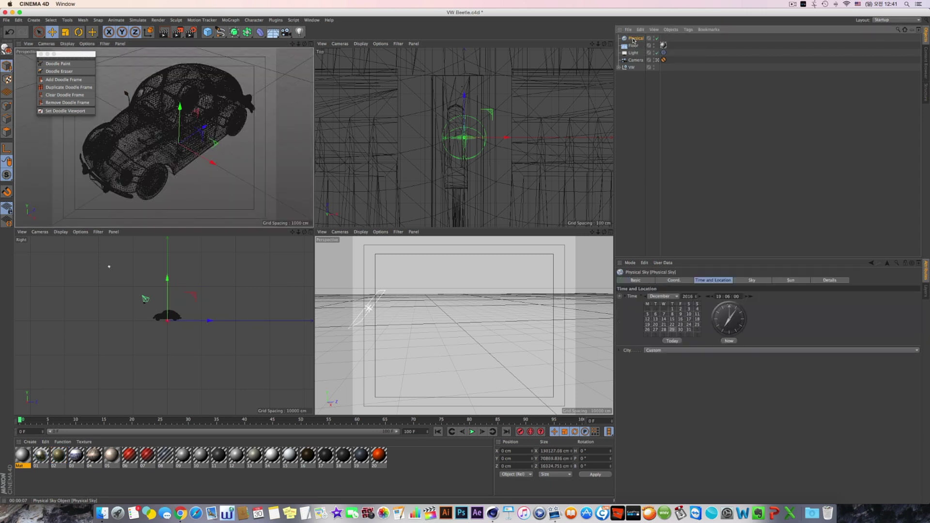
{"action": "left_click", "coordinate": [673, 351]}
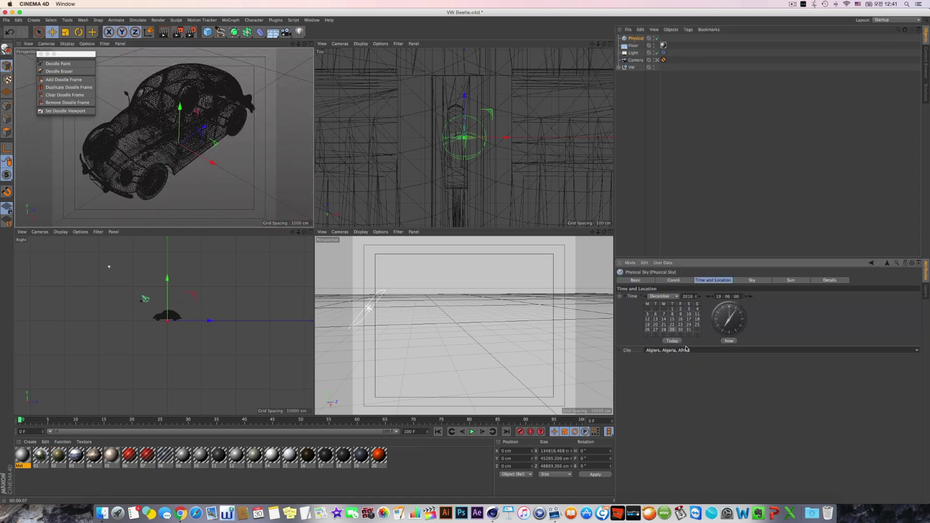
{"action": "left_click", "coordinate": [659, 351]}
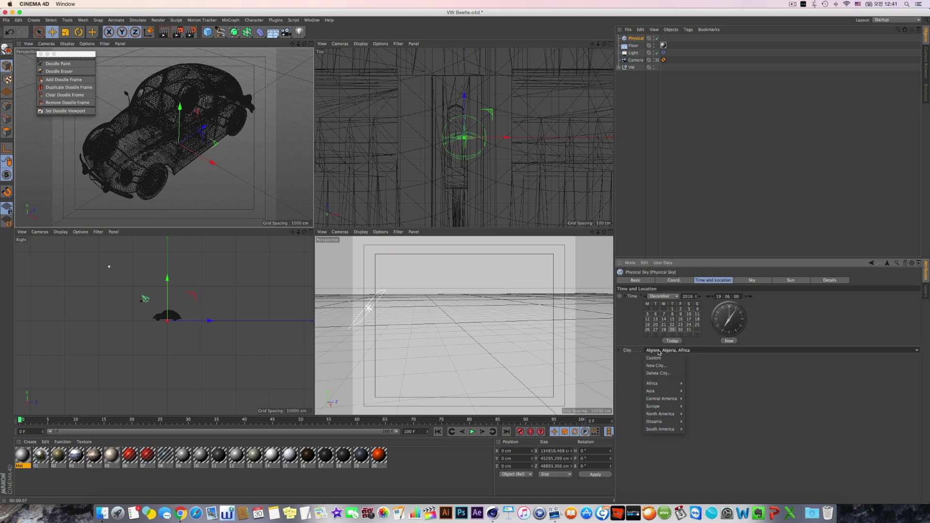
{"action": "mouse_move", "coordinate": [654, 422]}
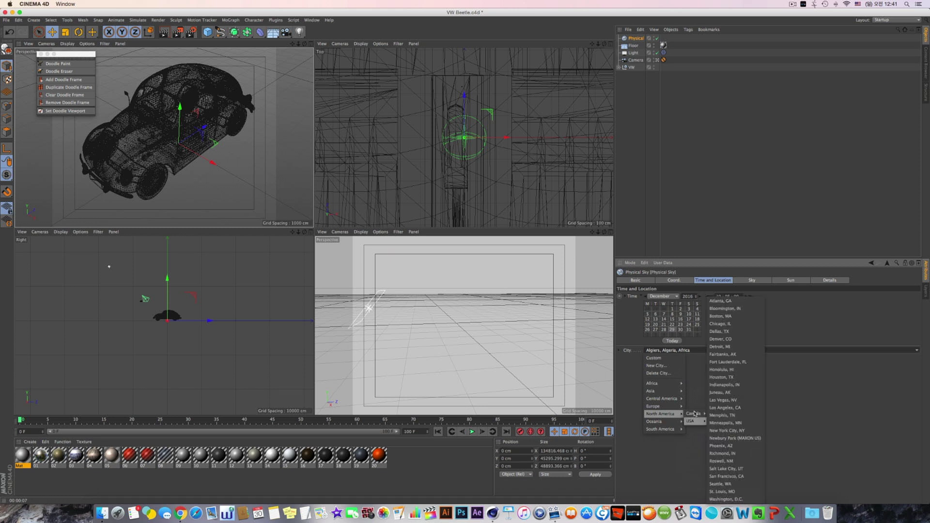
{"action": "left_click", "coordinate": [736, 444]}
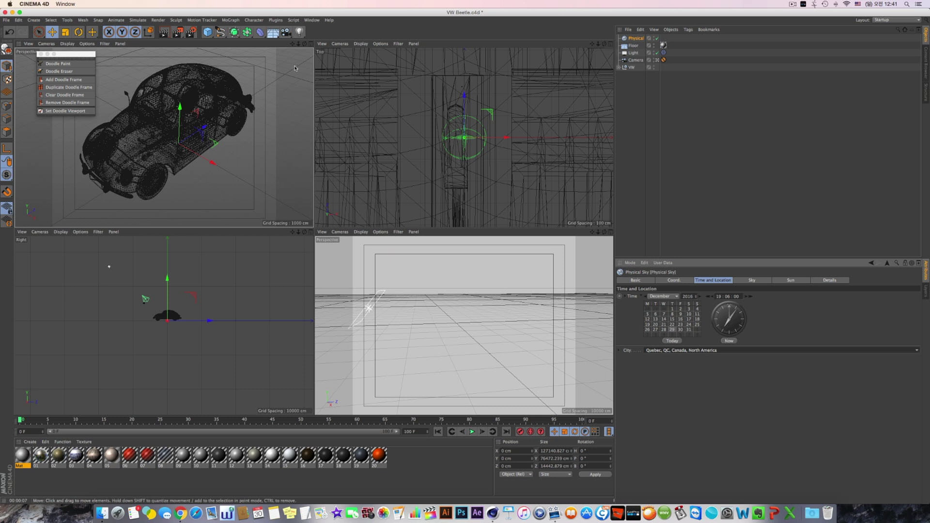
- Maximize the camera view and render a preview with the Physical Sky's time set to 22:18
{"action": "middle_click", "coordinate": [262, 85]}
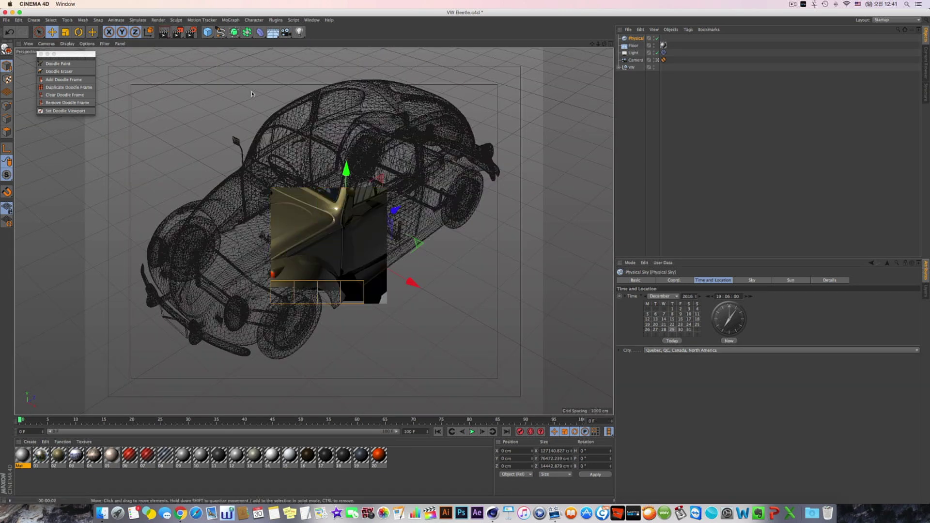
{"action": "left_click_drag", "start_coordinate": [729, 330], "coordinate": [710, 301]}
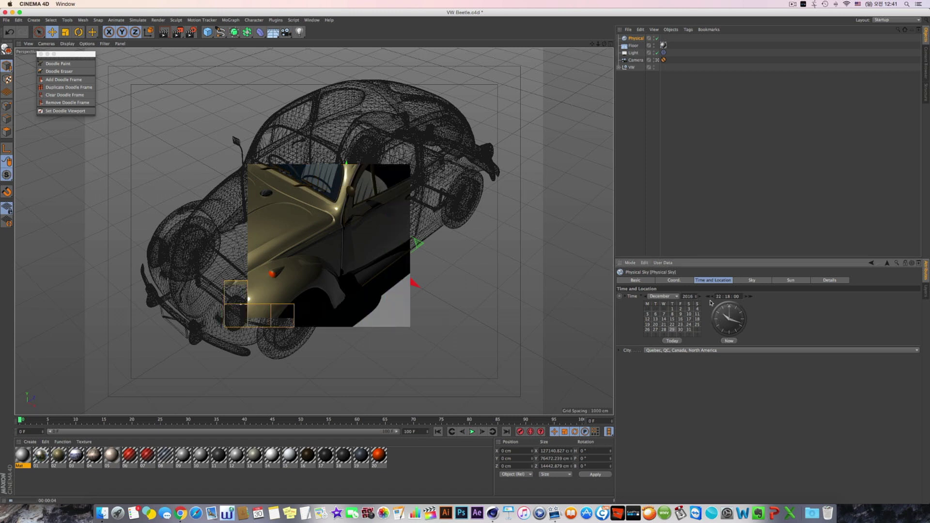
{"action": "left_click", "coordinate": [164, 31]}
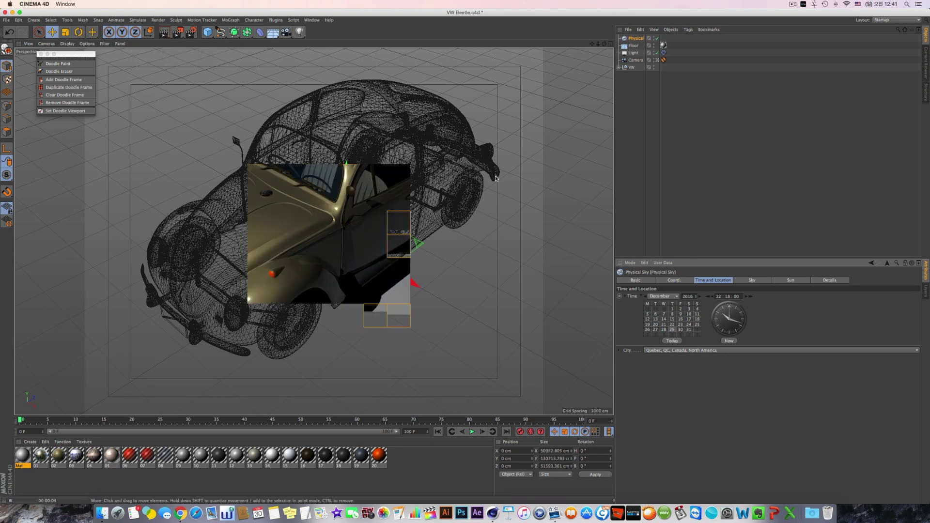
- Try the Physical Sky at 18:52 and at 07:00, rendering a viewport preview for each time
{"action": "mouse_move", "coordinate": [722, 315]}
{"action": "left_mouse_down"}
{"action": "mouse_move", "coordinate": [734, 325]}
{"action": "mouse_move", "coordinate": [726, 326]}
{"action": "left_mouse_up"}
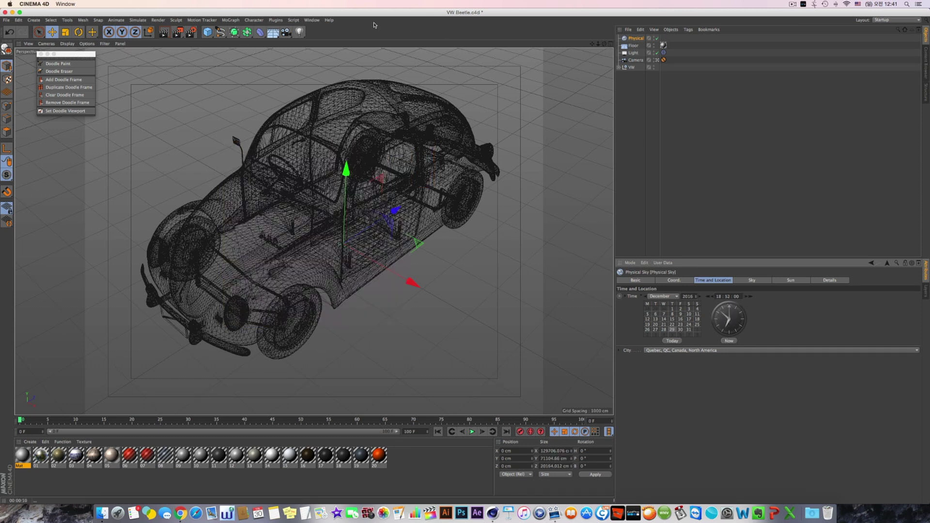
{"action": "left_click", "coordinate": [165, 32]}
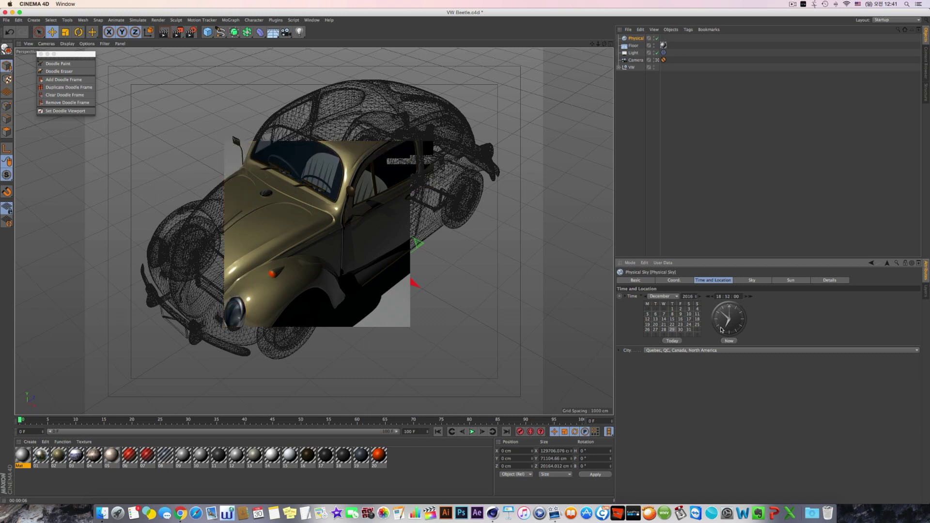
{"action": "mouse_move", "coordinate": [726, 329]}
{"action": "left_mouse_down"}
{"action": "mouse_move", "coordinate": [727, 312]}
{"action": "mouse_move", "coordinate": [738, 316]}
{"action": "mouse_move", "coordinate": [725, 327]}
{"action": "left_mouse_up"}
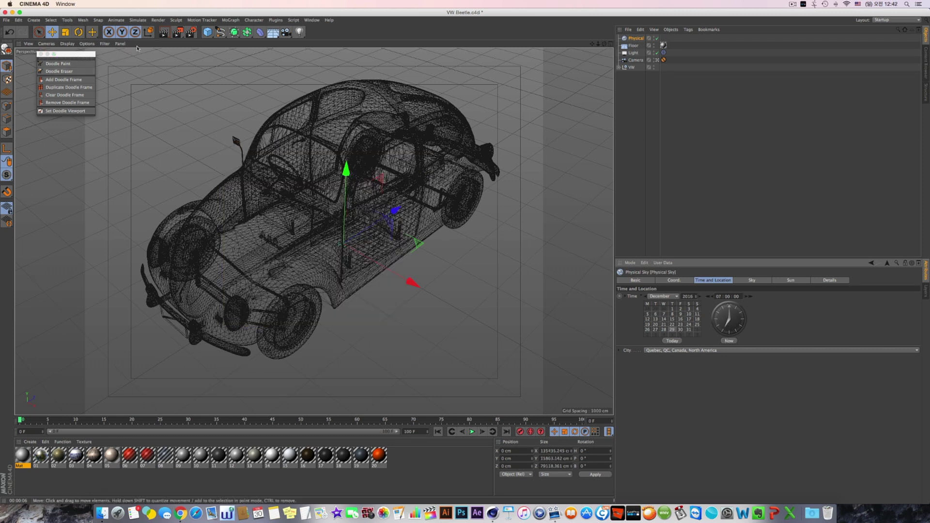
{"action": "left_click", "coordinate": [164, 32]}
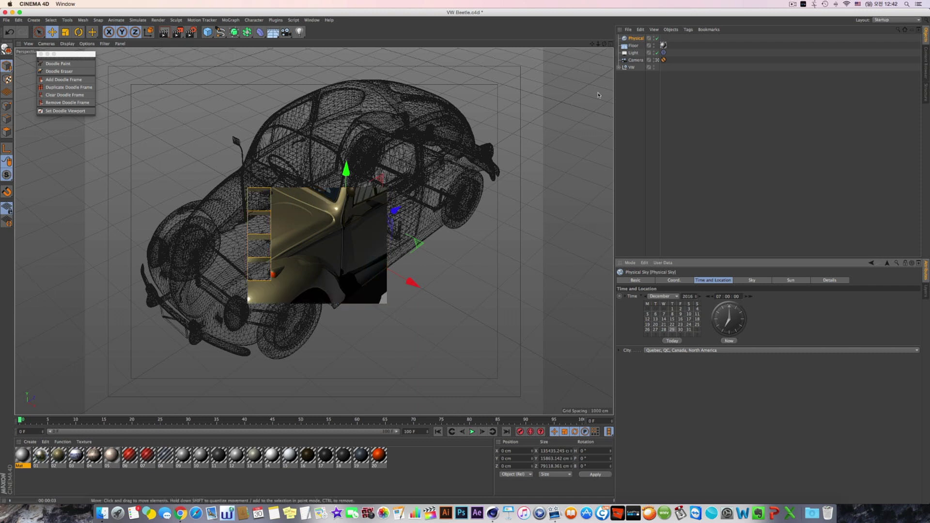
- Disable the light and render a preview lit only by the Physical Sky
{"action": "left_click", "coordinate": [636, 101]}
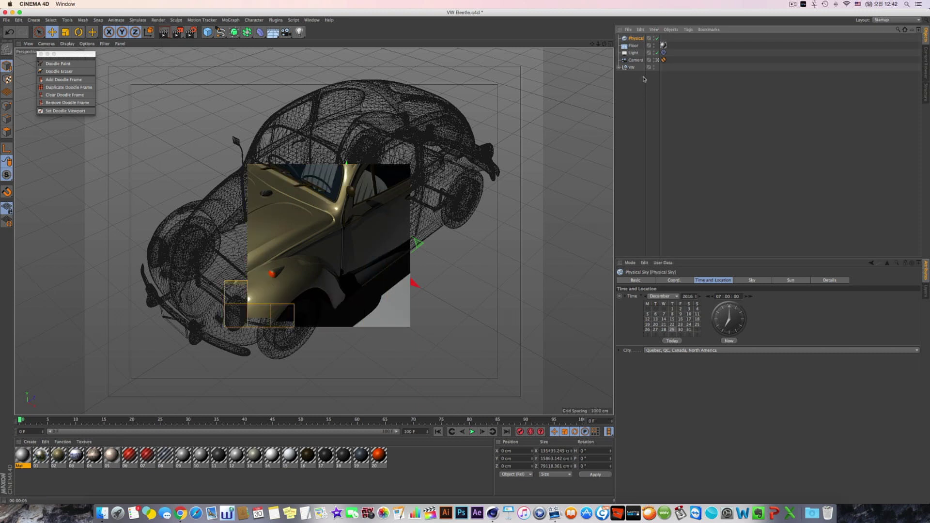
{"action": "left_click", "coordinate": [164, 32]}
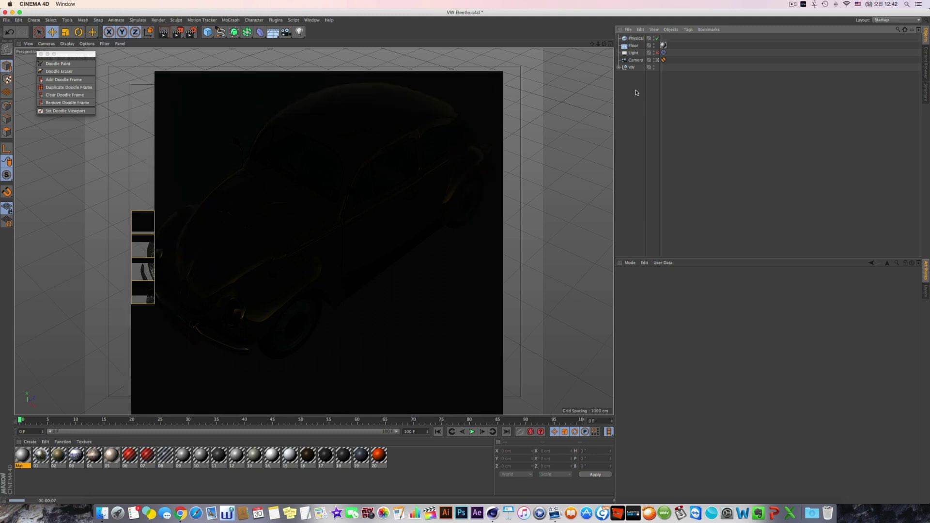
{"action": "key", "text": "Escape"}
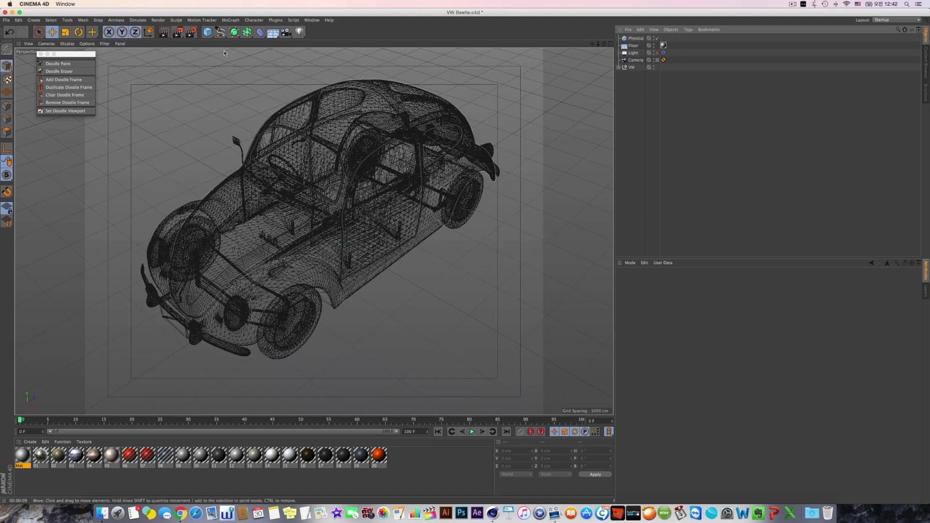
- Check the output options in the render settings
{"action": "left_click", "coordinate": [192, 33]}
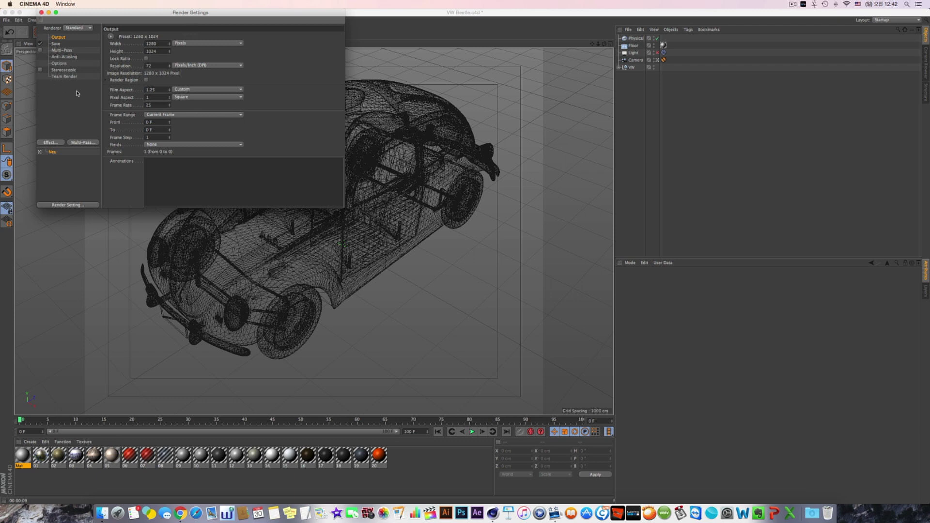
{"action": "left_click", "coordinate": [147, 59]}
{"action": "left_click", "coordinate": [41, 13]}
- Delete the existing Physical Sky and add a new one to the scene
{"action": "left_click", "coordinate": [633, 39]}
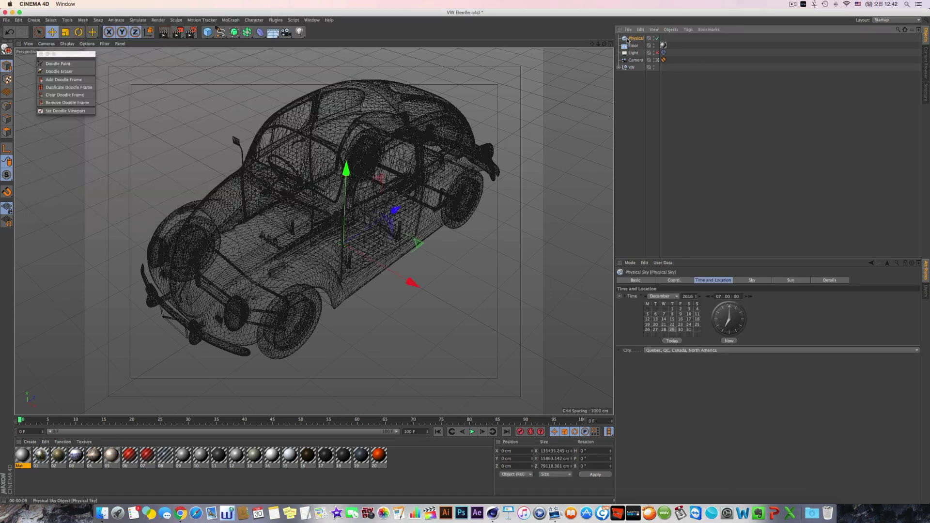
{"action": "key", "text": "Delete"}
{"action": "left_click", "coordinate": [633, 38]}
{"action": "left_click", "coordinate": [34, 20]}
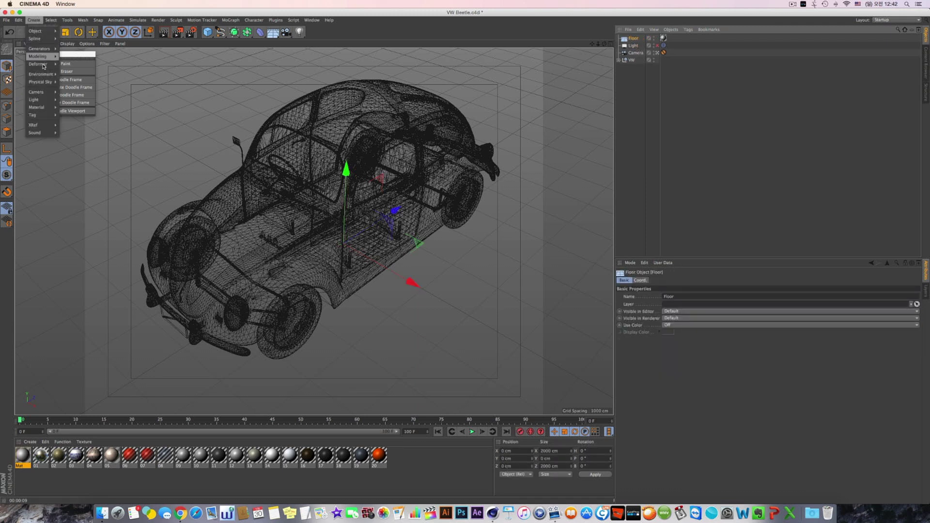
{"action": "mouse_move", "coordinate": [41, 82]}
{"action": "left_click", "coordinate": [72, 84]}
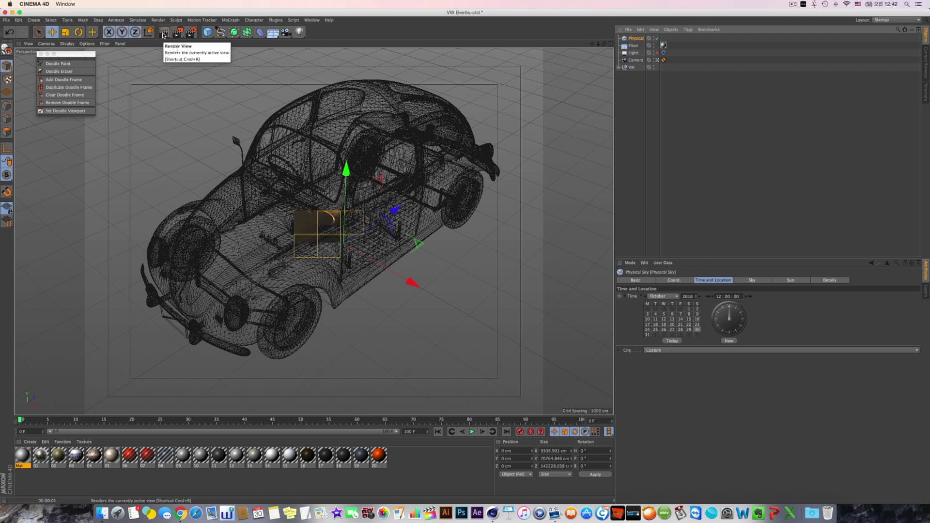
- Switch out of and back into the scene camera and preview its view with the new Physical Sky
{"action": "left_click", "coordinate": [662, 74]}
{"action": "left_click", "coordinate": [658, 60]}
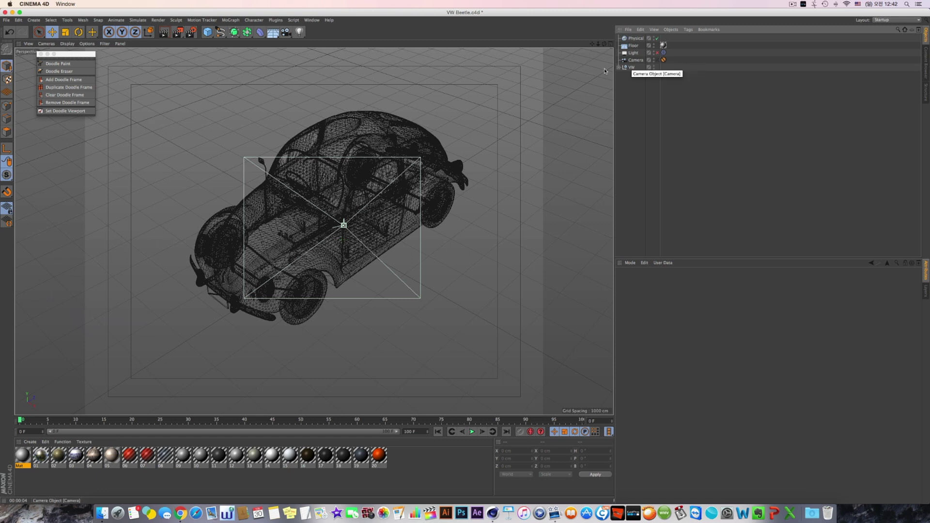
{"action": "left_click", "coordinate": [657, 60]}
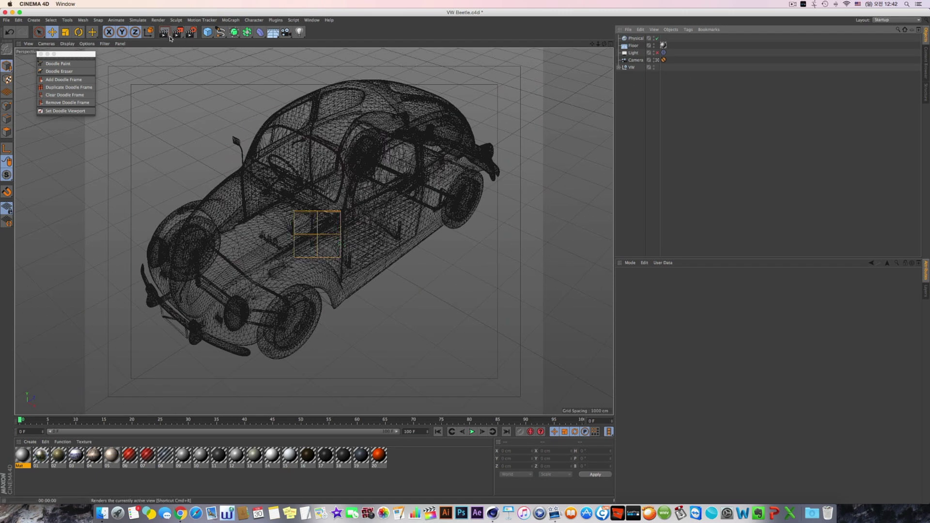
- Set the new Physical Sky's date to 29 December 2016 and its time to 18:27
{"action": "left_click", "coordinate": [635, 38]}
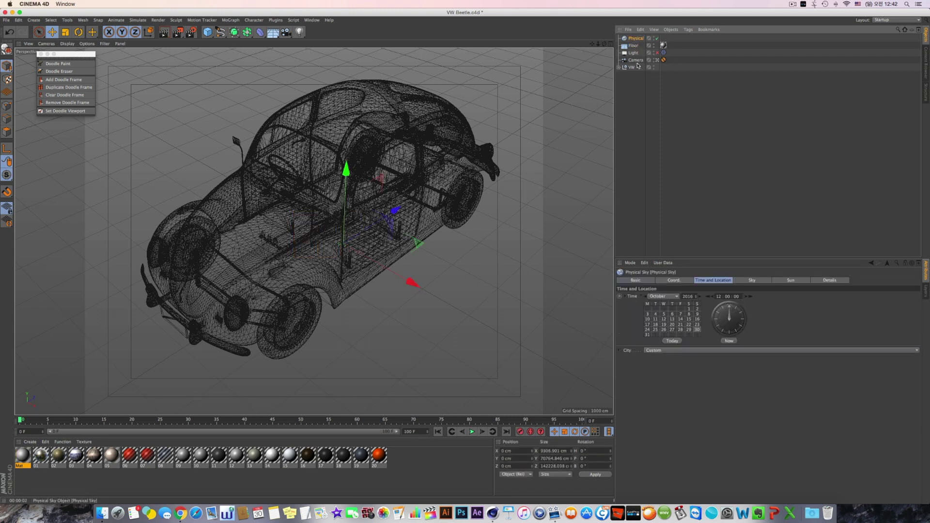
{"action": "left_click", "coordinate": [666, 297]}
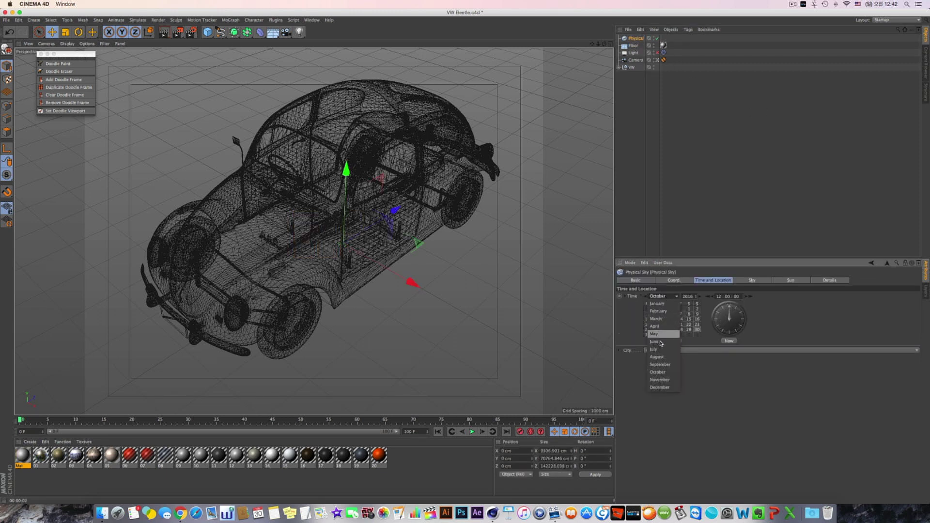
{"action": "left_click", "coordinate": [666, 381]}
{"action": "left_click", "coordinate": [671, 330]}
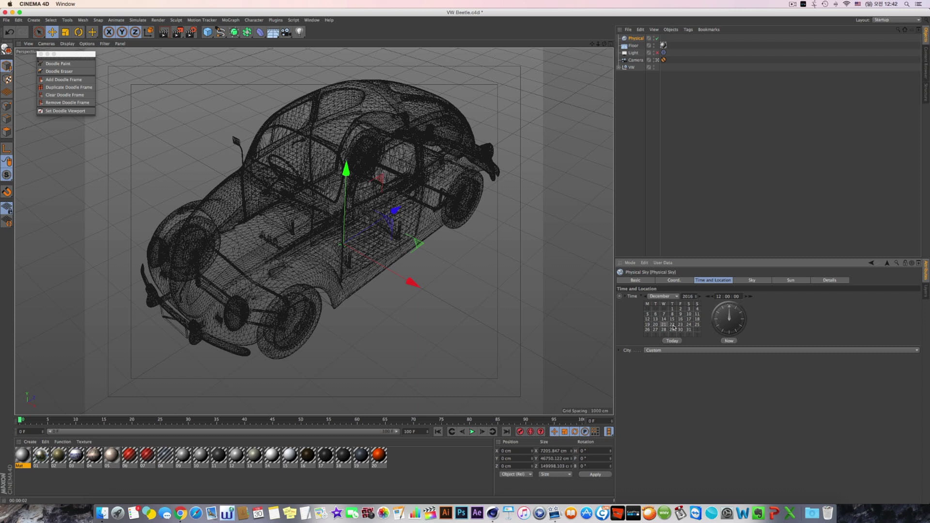
{"action": "left_click_drag", "start_coordinate": [733, 314], "coordinate": [730, 330]}
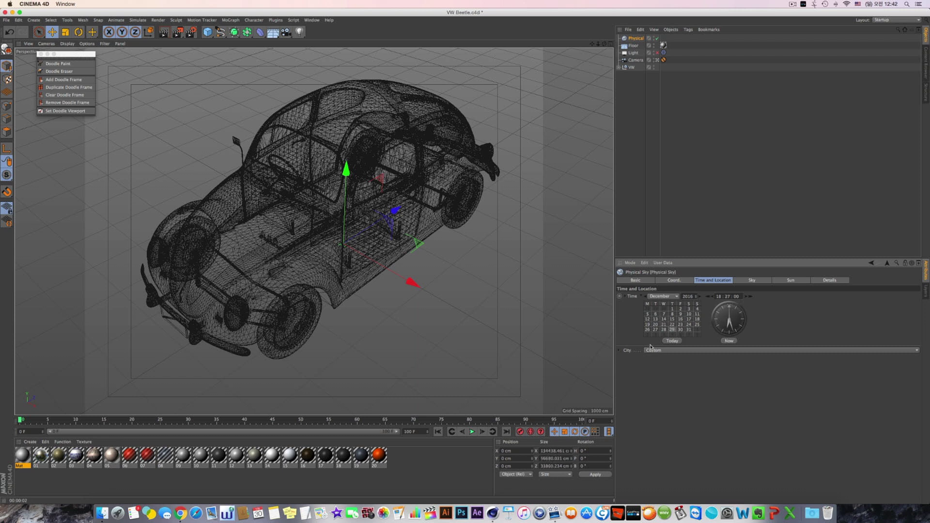
- Render a preview with the Physical Sky alone and another with the light enabled
{"action": "left_click", "coordinate": [165, 33]}
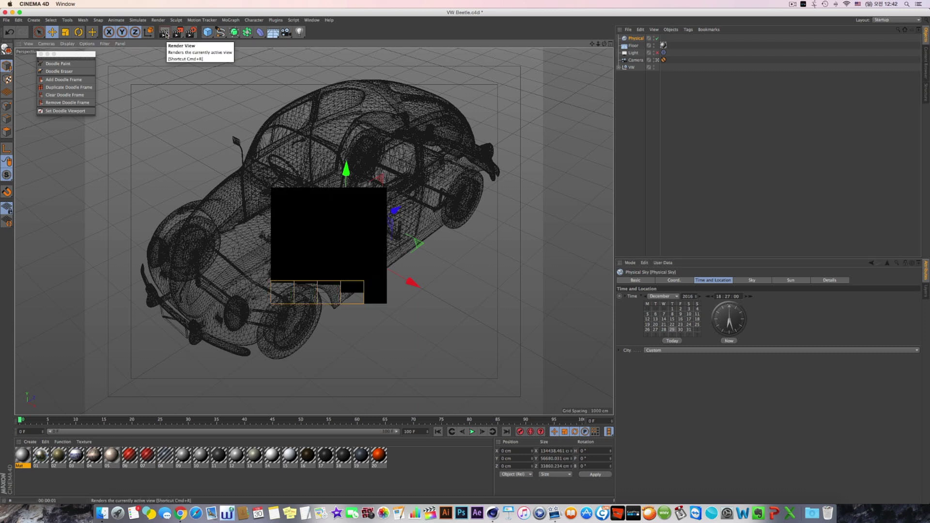
{"action": "left_click", "coordinate": [664, 82]}
{"action": "left_click", "coordinate": [658, 53]}
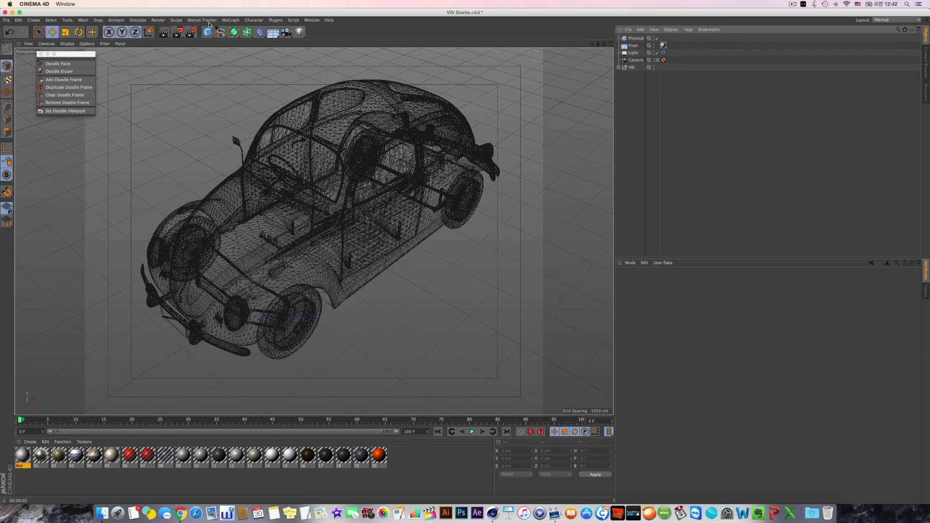
{"action": "left_click", "coordinate": [165, 34]}
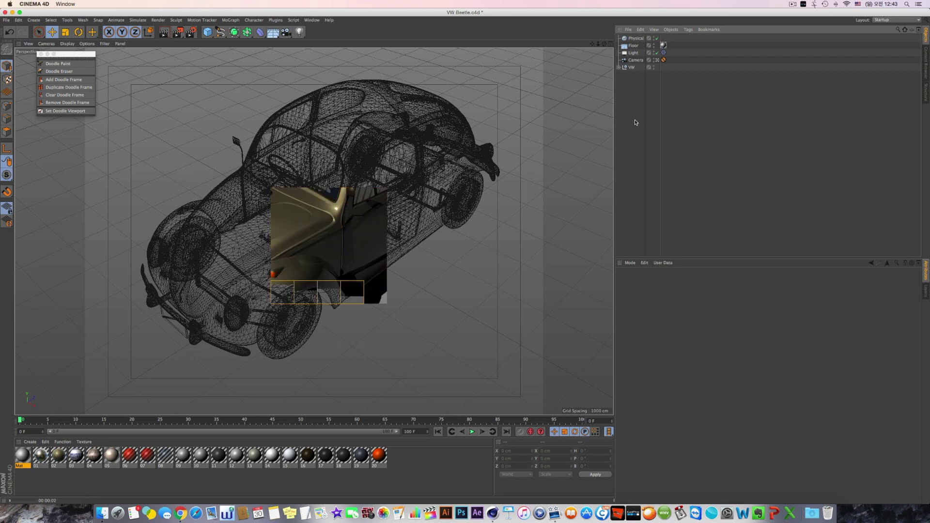
- Disable the light and render a preview with the Physical Sky's time set to 14:21
{"action": "left_click", "coordinate": [650, 88]}
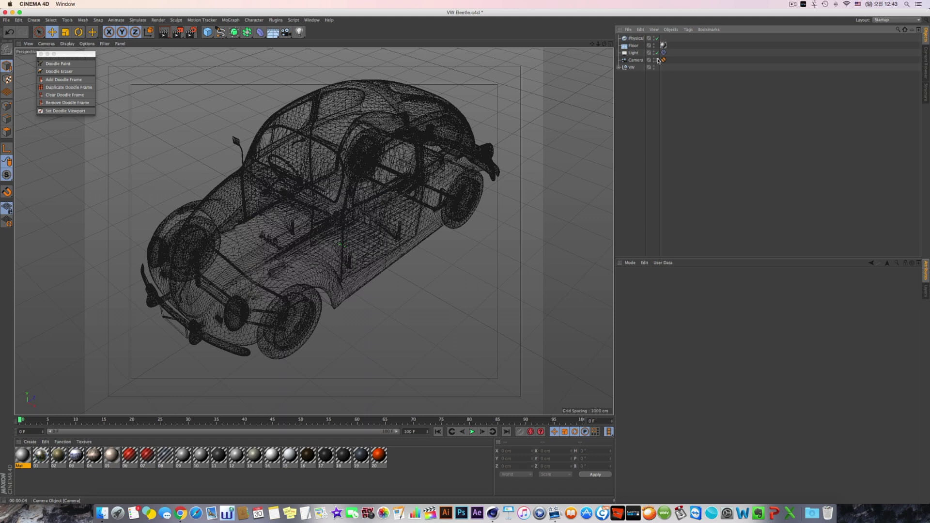
{"action": "left_click", "coordinate": [635, 39]}
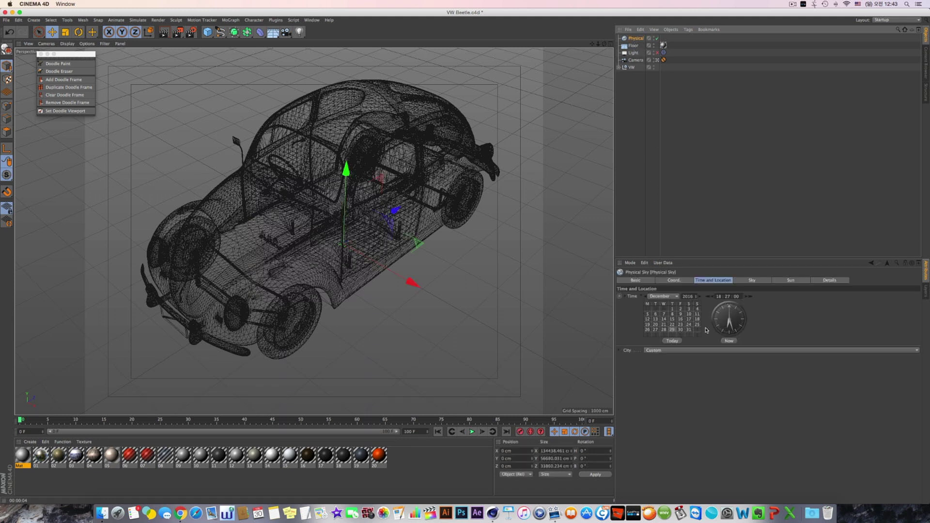
{"action": "mouse_move", "coordinate": [726, 324]}
{"action": "left_mouse_down"}
{"action": "mouse_move", "coordinate": [724, 313]}
{"action": "mouse_move", "coordinate": [736, 317]}
{"action": "left_mouse_up"}
{"action": "left_click", "coordinate": [167, 34]}
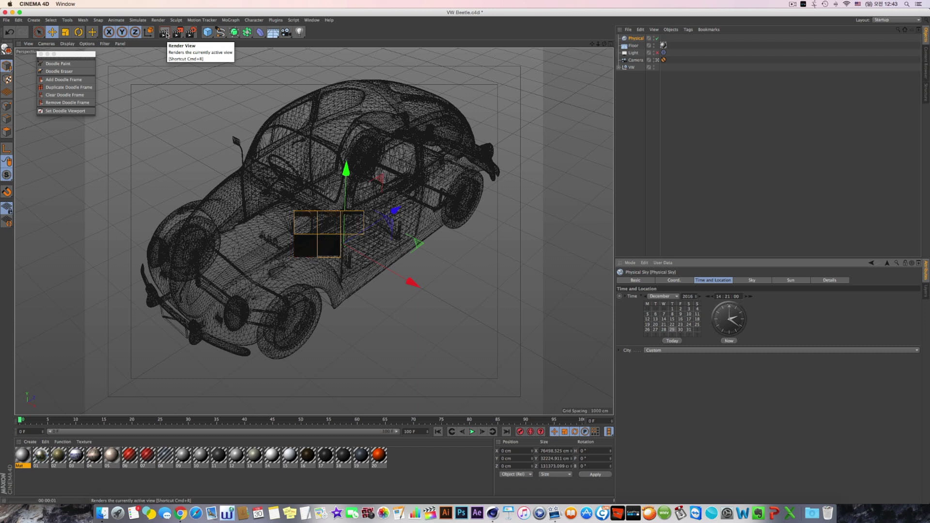
- Enable the light and test the combined lighting with a viewport preview and a Picture Viewer render
{"action": "left_click", "coordinate": [656, 103]}
{"action": "left_click", "coordinate": [657, 53]}
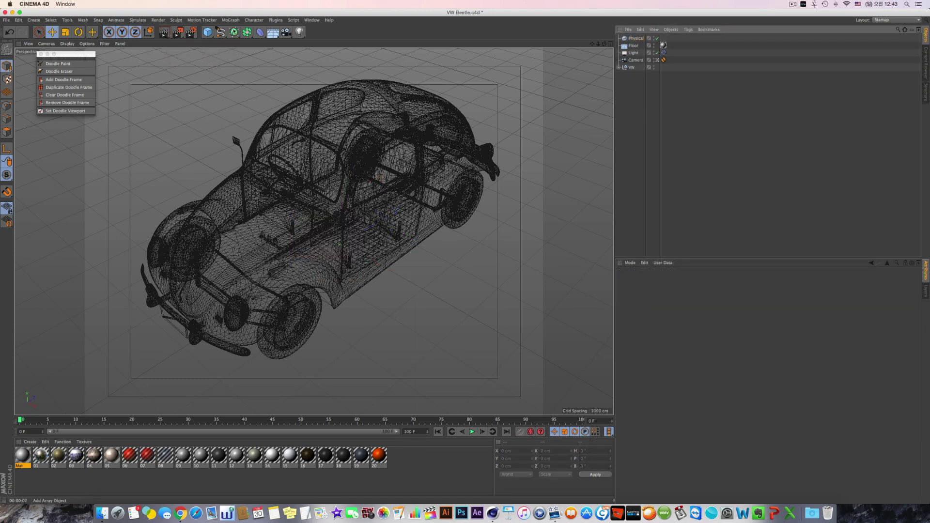
{"action": "left_click", "coordinate": [166, 33]}
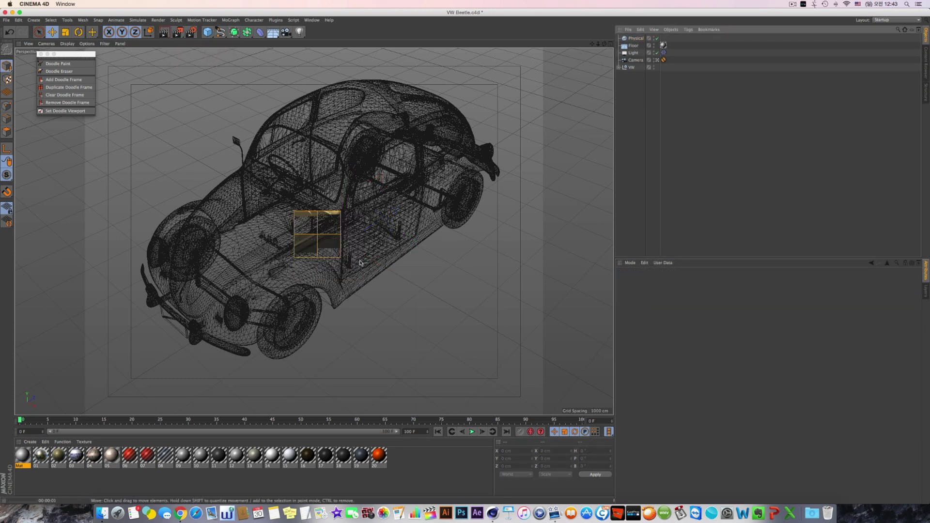
{"action": "left_click", "coordinate": [651, 54]}
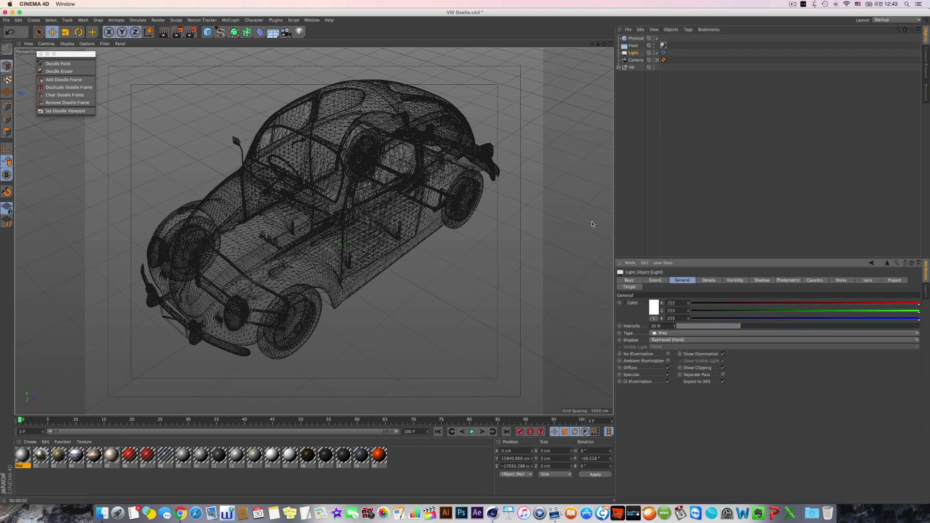
{"action": "left_click", "coordinate": [177, 32]}
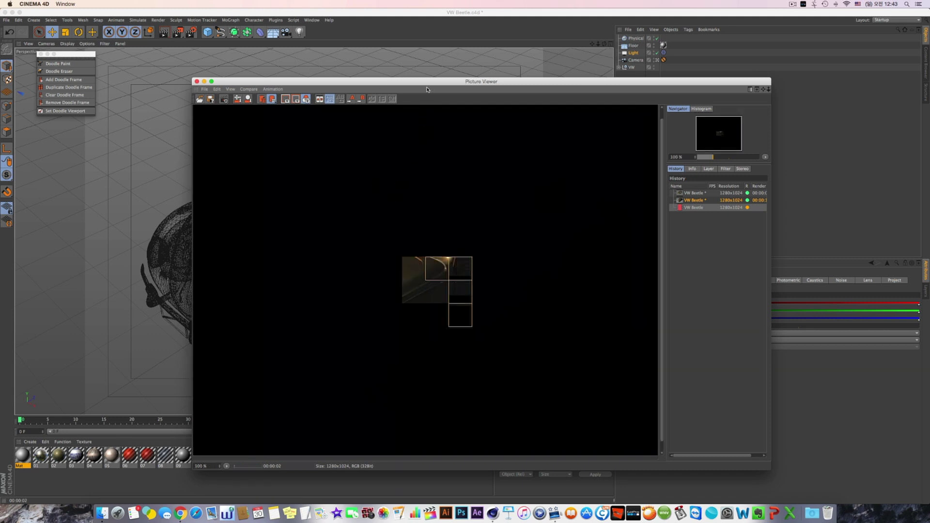
- Compare the three Picture Viewer renders, checking how the Physical Sky changes the car's lighting and shadows
{"action": "left_click_drag", "start_coordinate": [426, 82], "coordinate": [307, 68]}
{"action": "double_click", "coordinate": [315, 196]}
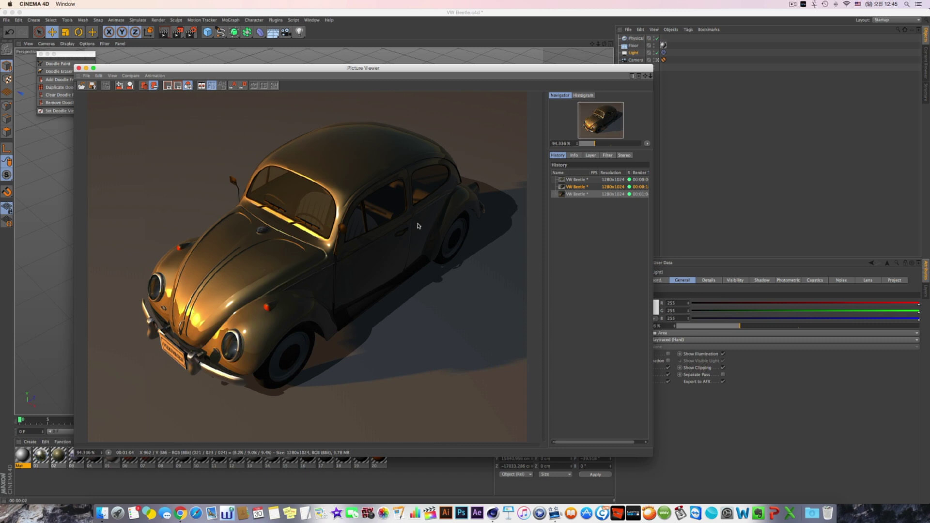
{"action": "left_click", "coordinate": [572, 187]}
{"action": "key", "text": "Up"}
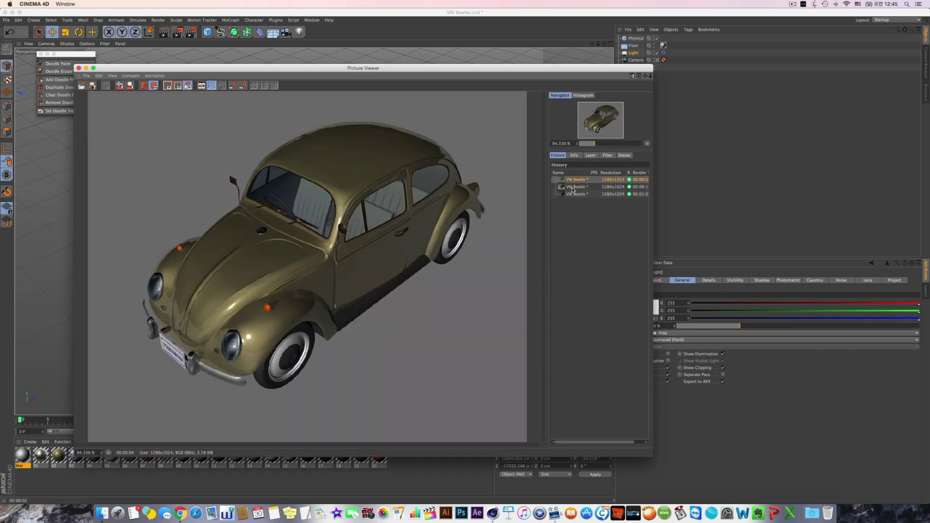
{"action": "key", "text": "Down"}
{"action": "key", "text": "Down"}
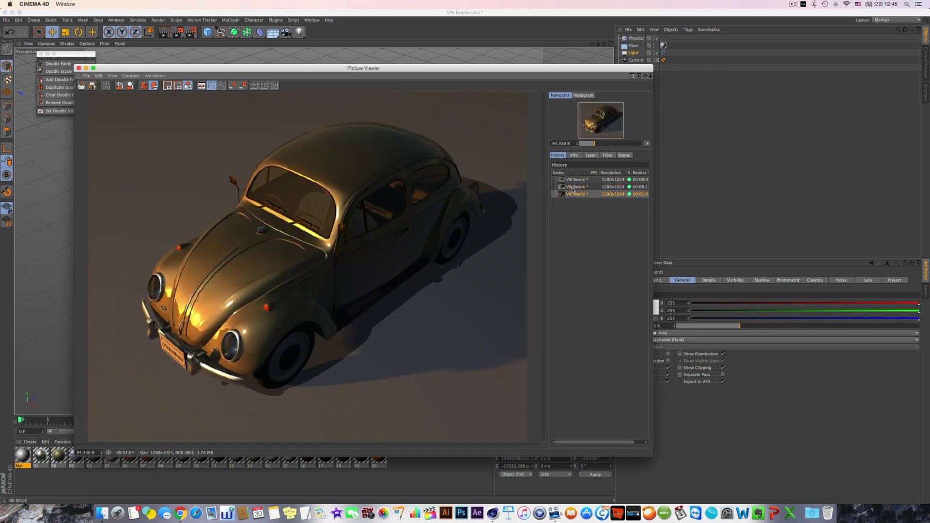
{"action": "key", "text": "Up"}
{"action": "key", "text": "Down"}
{"action": "key", "text": "Up"}
{"action": "key", "text": "Down"}
- Add Global Illumination to the render settings and render the scene to the Picture Viewer
{"action": "left_click", "coordinate": [545, 43]}
{"action": "left_click", "coordinate": [192, 32]}
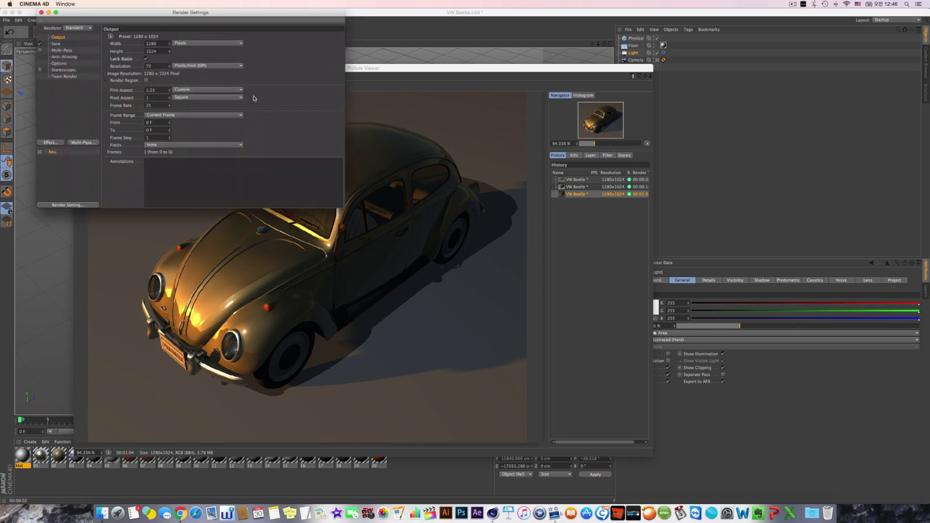
{"action": "left_click", "coordinate": [55, 143]}
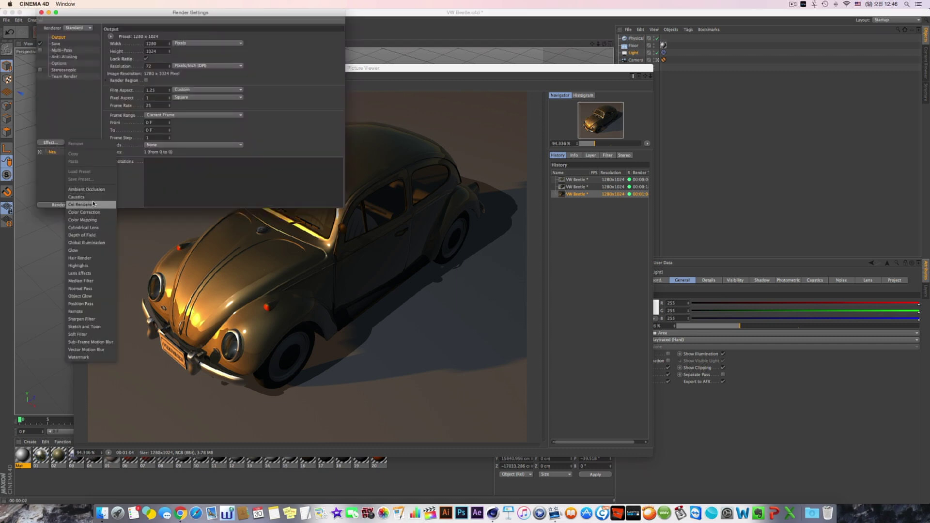
{"action": "left_click", "coordinate": [98, 245]}
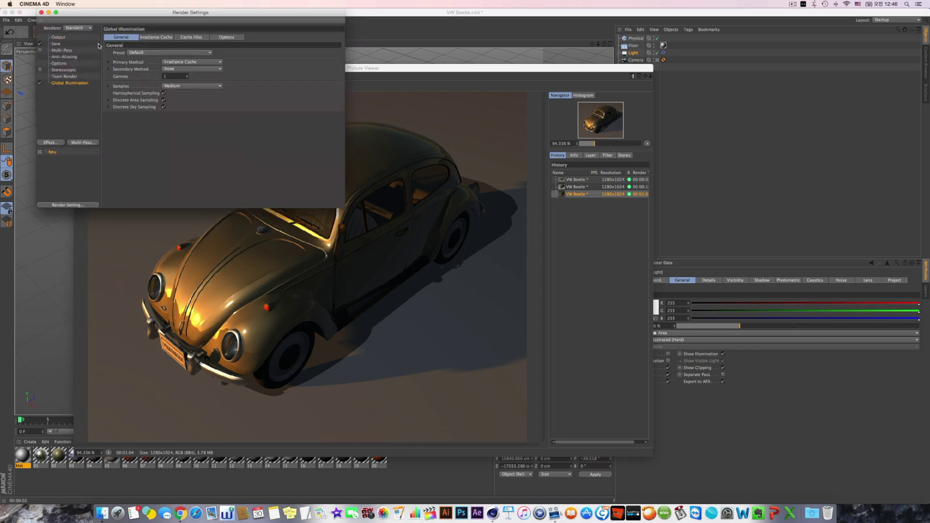
{"action": "left_click", "coordinate": [42, 12]}
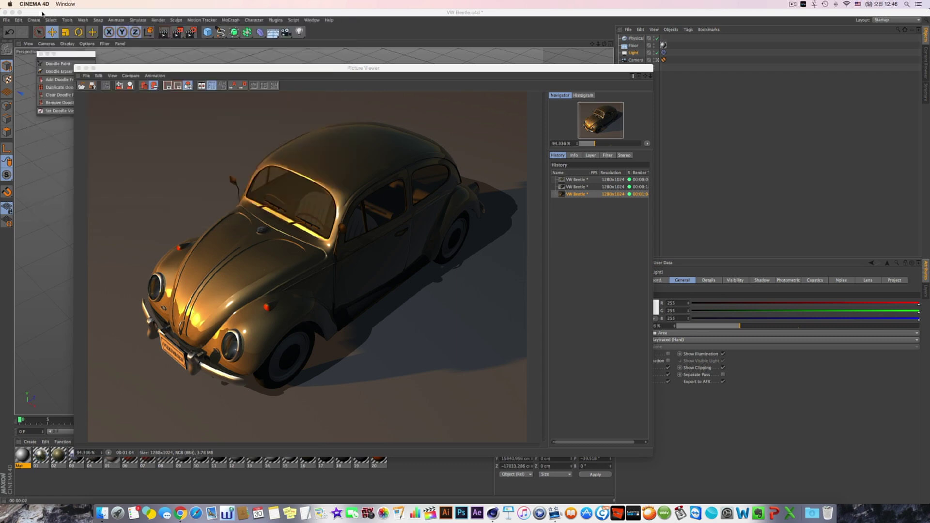
{"action": "left_click", "coordinate": [179, 33]}
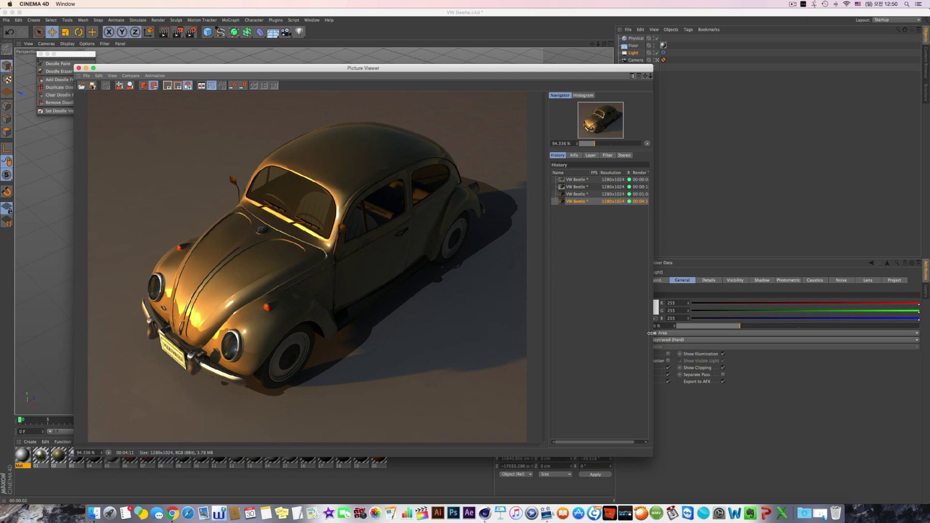
- Widen the render history and compare the Global Illumination render and its render time with the previous render
{"action": "left_click_drag", "start_coordinate": [654, 451], "coordinate": [684, 455]}
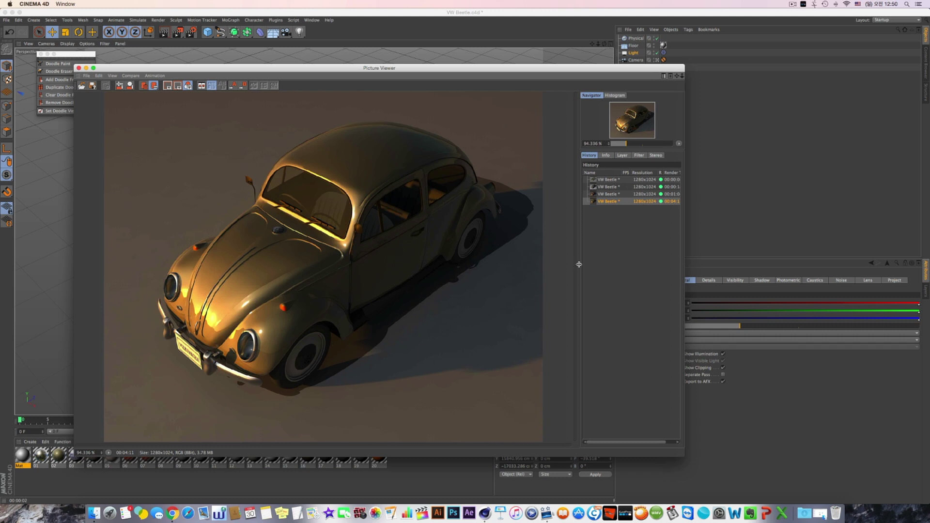
{"action": "left_click_drag", "start_coordinate": [580, 264], "coordinate": [566, 264]}
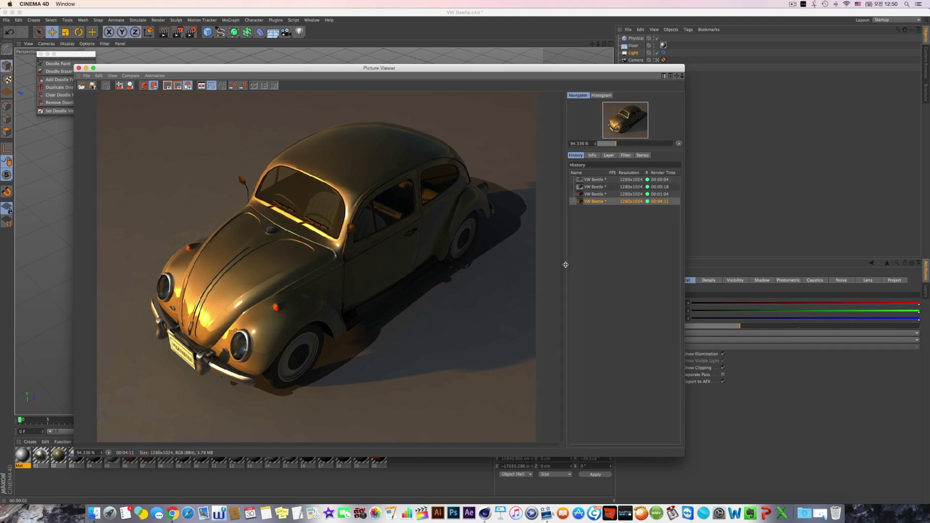
{"action": "left_click", "coordinate": [606, 194]}
{"action": "left_click", "coordinate": [596, 203]}
{"action": "left_click", "coordinate": [596, 195]}
{"action": "left_click", "coordinate": [596, 202]}
{"action": "left_click", "coordinate": [596, 195]}
{"action": "left_click", "coordinate": [594, 202]}
{"action": "left_click", "coordinate": [595, 196]}
{"action": "left_click", "coordinate": [594, 201]}
{"action": "left_click", "coordinate": [594, 195]}
{"action": "left_click", "coordinate": [593, 201]}
{"action": "left_click", "coordinate": [598, 194]}
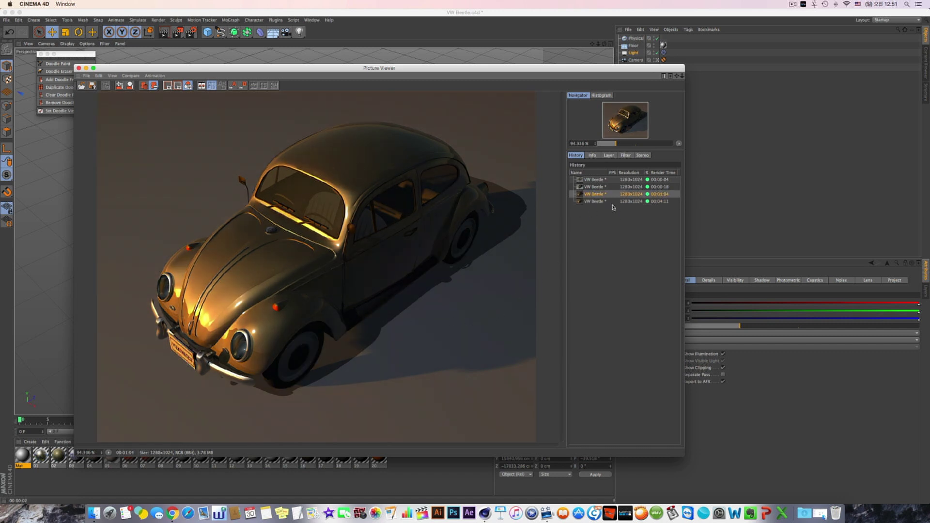
{"action": "left_click", "coordinate": [596, 201]}
{"action": "left_click", "coordinate": [586, 195]}
{"action": "left_click", "coordinate": [589, 201]}
{"action": "left_click", "coordinate": [601, 194]}
{"action": "left_click", "coordinate": [600, 201]}
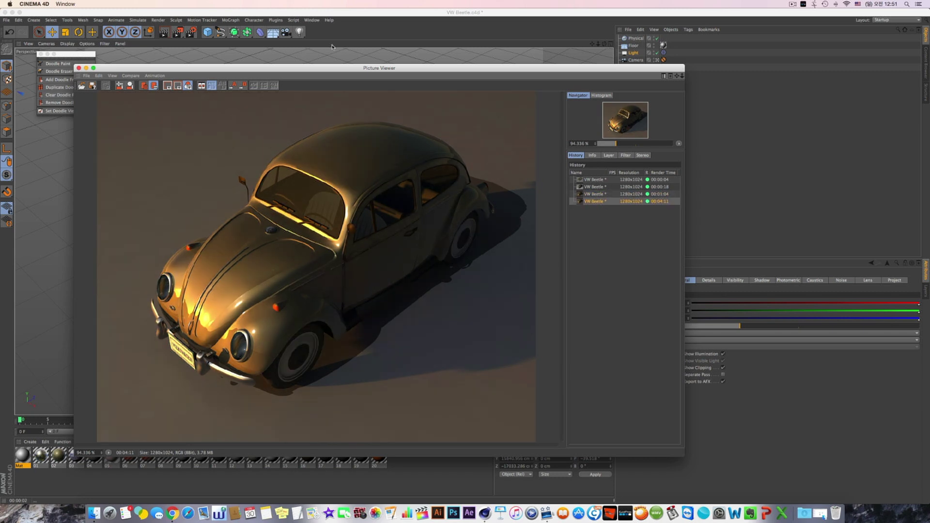
- Disable Global Illumination in the render settings and move the settings and render windows clear of the viewport
{"action": "left_click", "coordinate": [79, 68]}
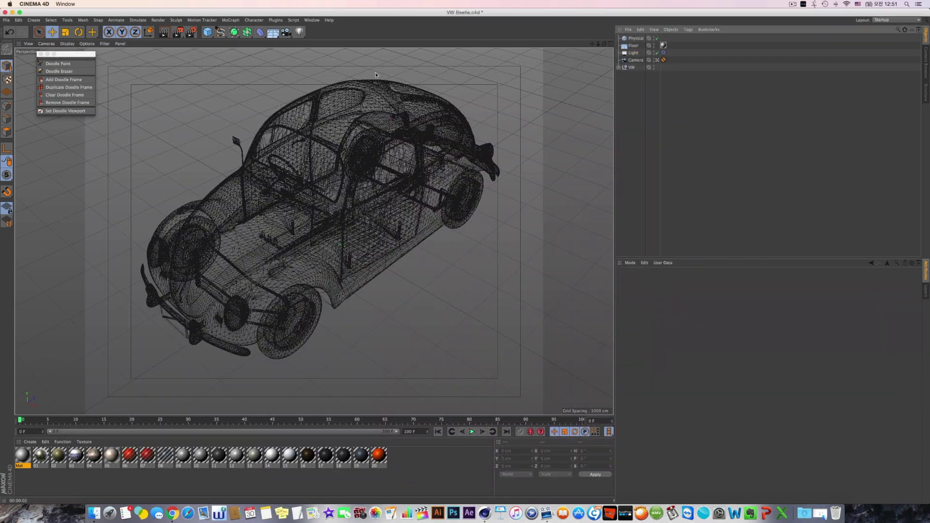
{"action": "left_click", "coordinate": [191, 32]}
{"action": "left_click", "coordinate": [40, 83]}
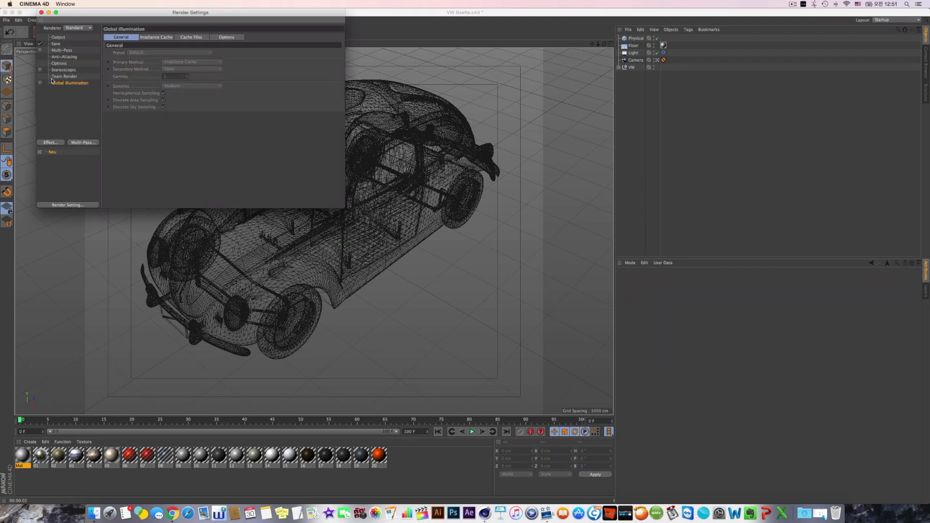
{"action": "left_click", "coordinate": [284, 17]}
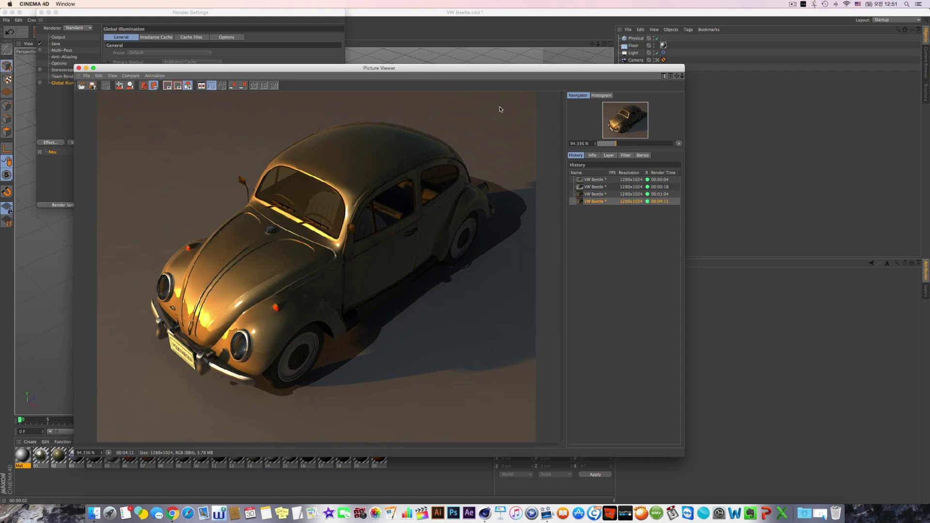
{"action": "left_click_drag", "start_coordinate": [441, 69], "coordinate": [630, 274]}
{"action": "left_click_drag", "start_coordinate": [206, 12], "coordinate": [751, 316]}
{"action": "left_click_drag", "start_coordinate": [358, 273], "coordinate": [592, 407]}
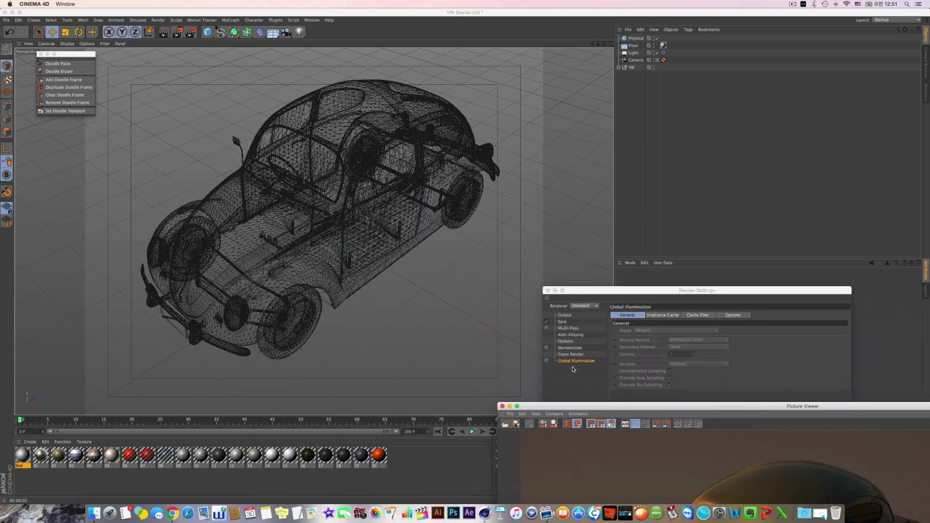
- Add a second light, place it above and well out to the side of the car, and return to the camera view
{"action": "left_click", "coordinate": [301, 32]}
{"action": "left_click_drag", "start_coordinate": [412, 281], "coordinate": [534, 351]}
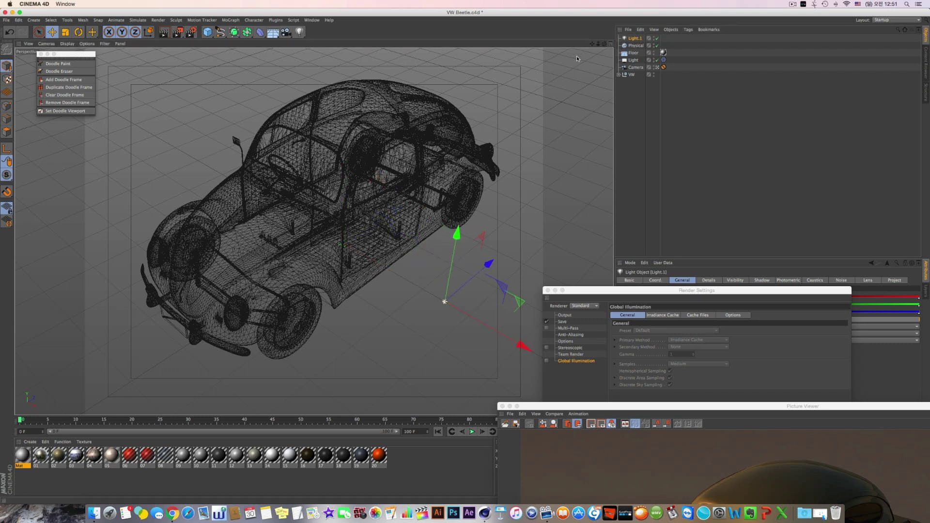
{"action": "left_click", "coordinate": [608, 46]}
{"action": "scroll", "coordinate": [485, 165], "scroll_direction": "down", "scroll_amount": 5}
{"action": "right_click_drag", "start_coordinate": [387, 316], "coordinate": [375, 313], "text": "alt"}
{"action": "left_click_drag", "start_coordinate": [596, 236], "coordinate": [592, 385]}
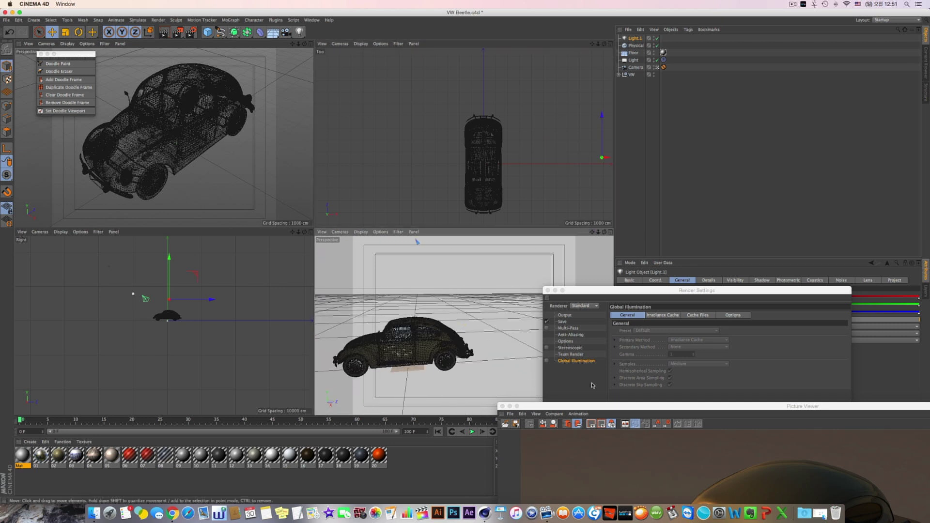
{"action": "left_click_drag", "start_coordinate": [382, 289], "coordinate": [568, 267], "text": "alt"}
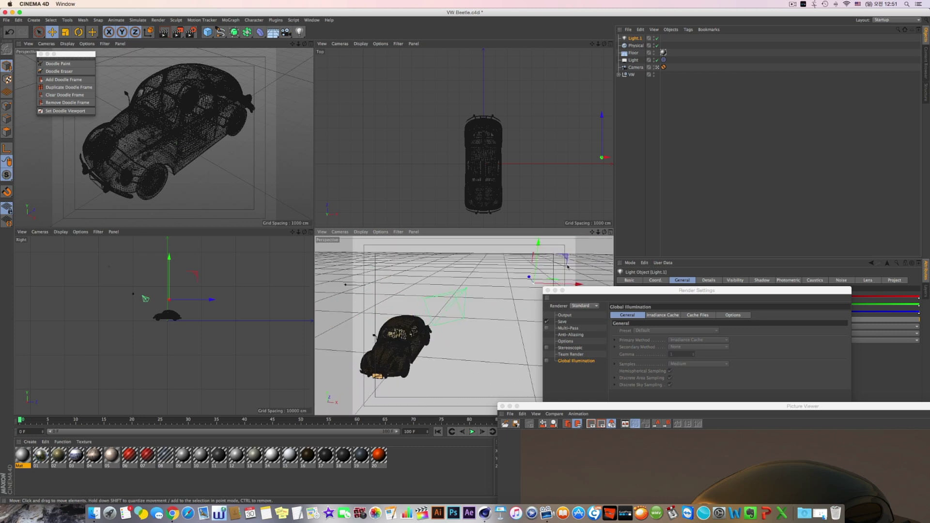
{"action": "left_click", "coordinate": [310, 44]}
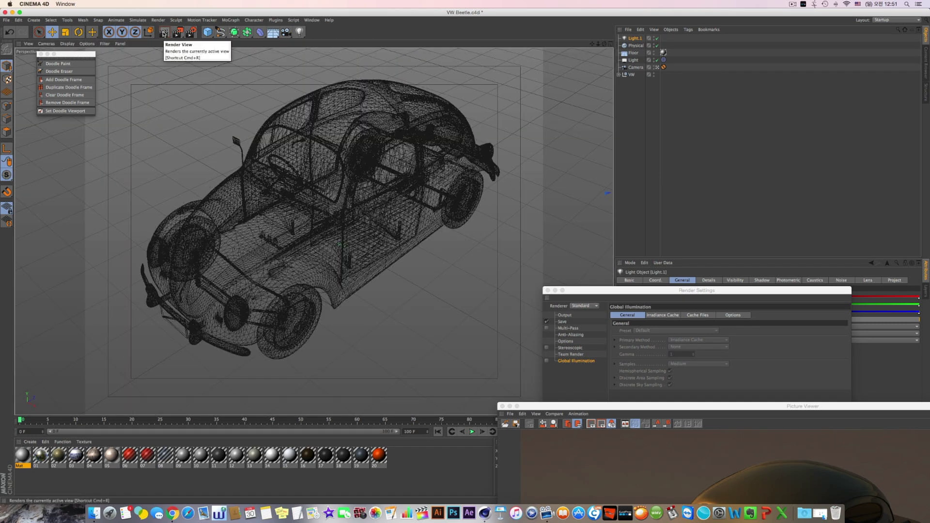
- Compare the renders with and without Global Illumination again, examining the shaded side of the car
{"action": "left_click_drag", "start_coordinate": [671, 403], "coordinate": [668, 402]}
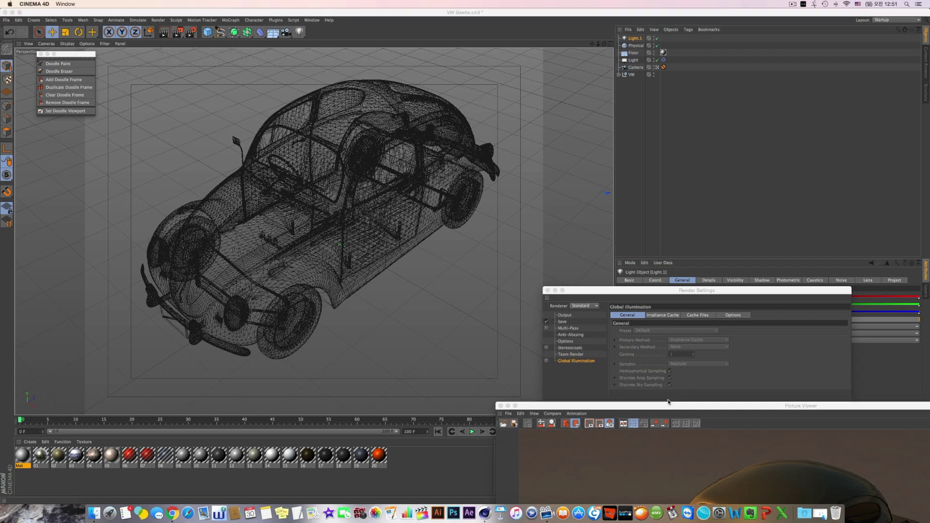
{"action": "double_click", "coordinate": [669, 402]}
{"action": "left_click", "coordinate": [682, 241]}
{"action": "left_click", "coordinate": [683, 249]}
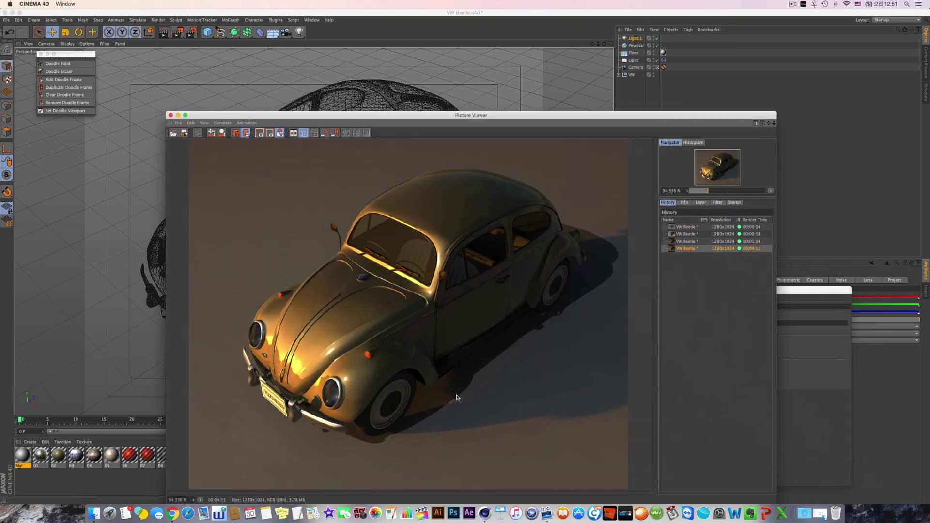
{"action": "double_click", "coordinate": [510, 118]}
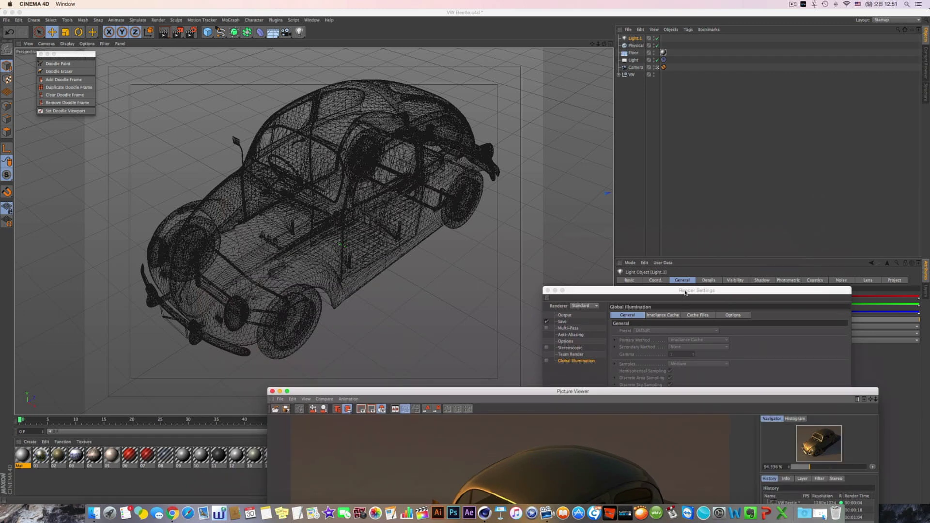
- Set the new light's intensity to 26% and test it with a preview render
{"action": "left_click", "coordinate": [716, 322]}
{"action": "left_click_drag", "start_coordinate": [716, 322], "coordinate": [740, 320]}
{"action": "left_click", "coordinate": [178, 32]}
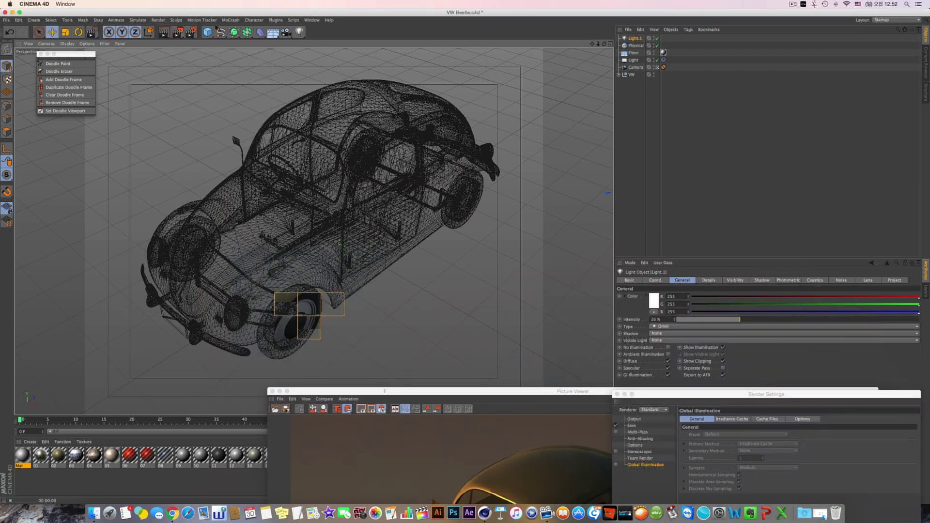
- Set the new light's intensity to 14% and its color to warm yellow, RGB 246, 219, 126
{"action": "left_click_drag", "start_coordinate": [390, 392], "coordinate": [333, 373]}
{"action": "left_click", "coordinate": [655, 303]}
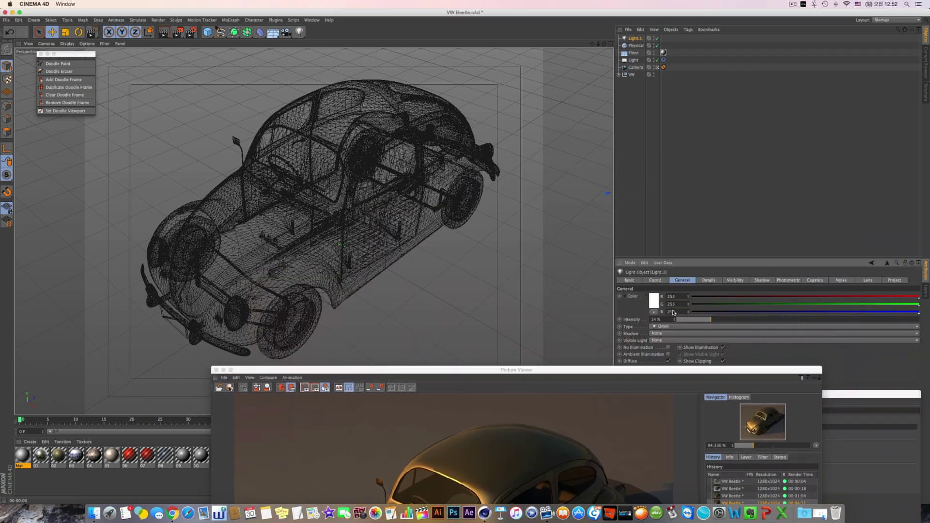
{"action": "left_click", "coordinate": [655, 303]}
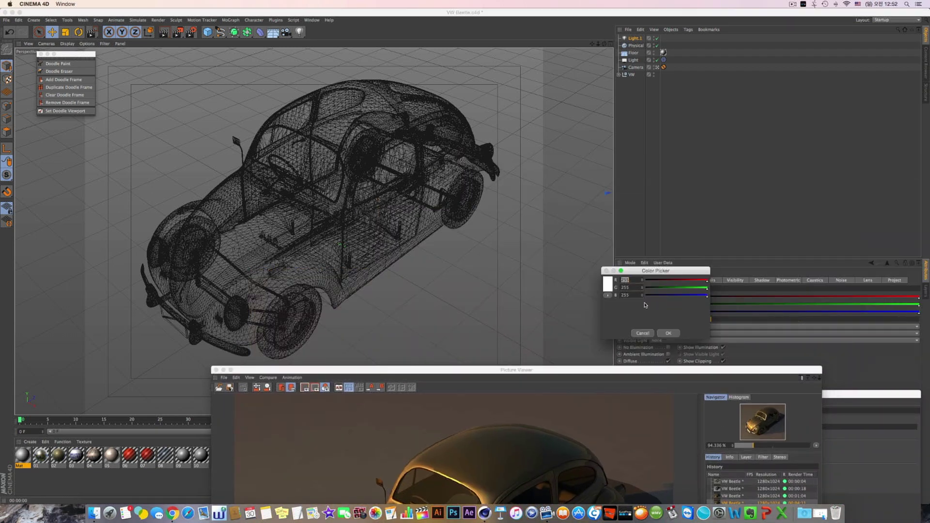
{"action": "left_click", "coordinate": [608, 295]}
{"action": "left_click_drag", "start_coordinate": [631, 412], "coordinate": [635, 414]}
{"action": "left_click", "coordinate": [629, 294]}
{"action": "left_click", "coordinate": [676, 335]}
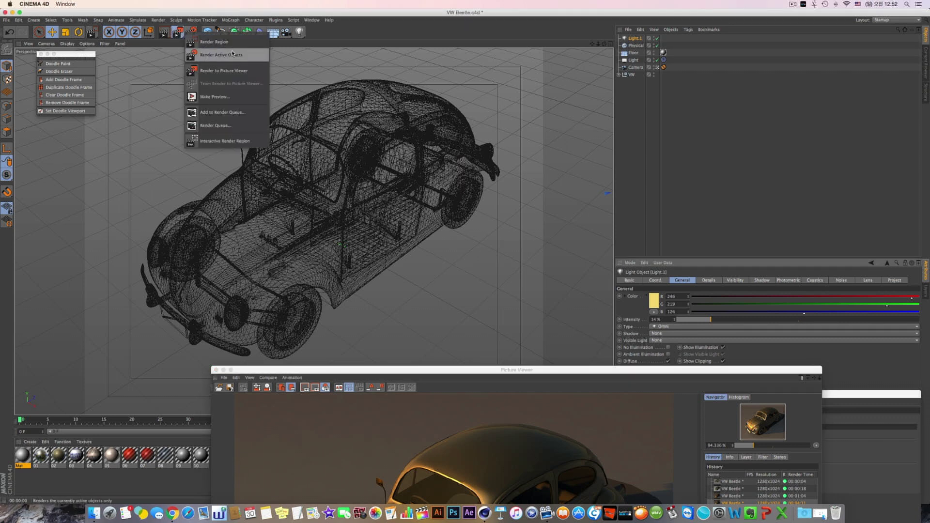
- Render a test region around the car's front wheel and headlight, and render the full scene to the Picture Viewer
{"action": "left_click", "coordinate": [315, 193]}
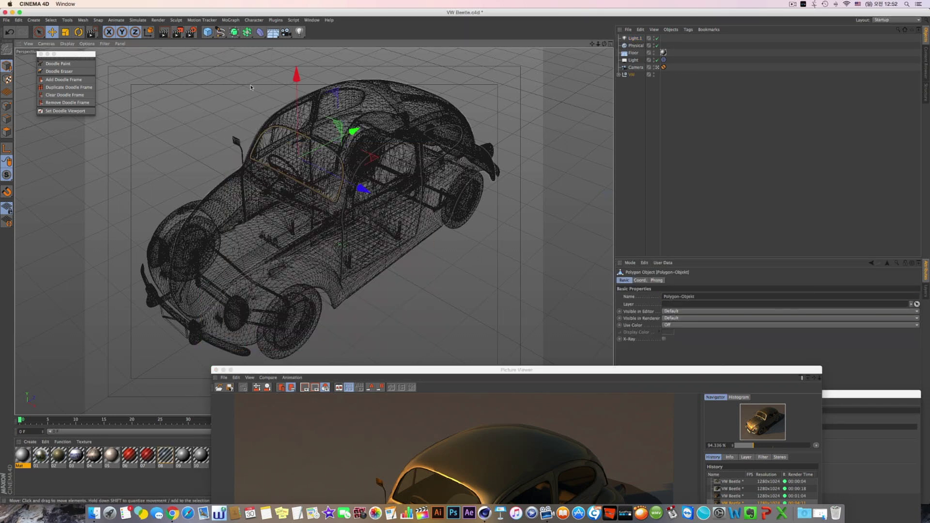
{"action": "left_click_drag", "start_coordinate": [176, 34], "coordinate": [190, 45]}
{"action": "left_click_drag", "start_coordinate": [223, 273], "coordinate": [502, 128]}
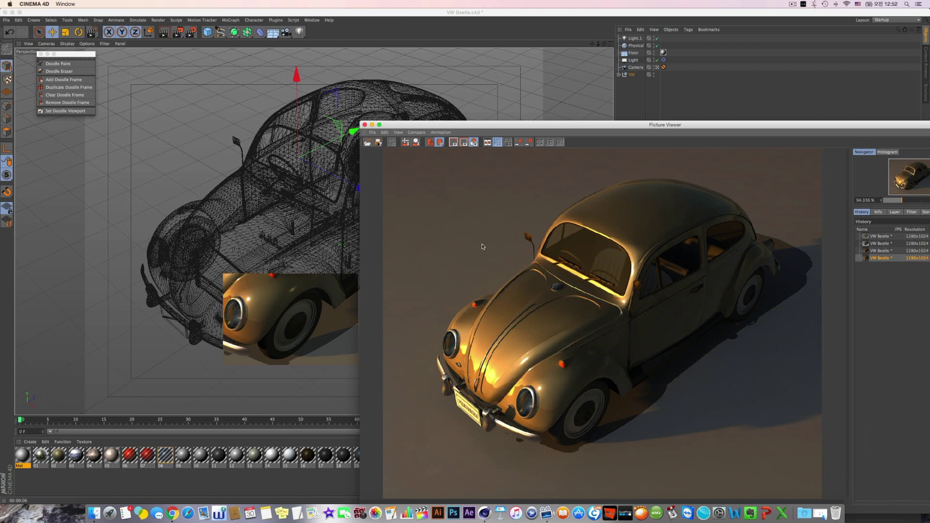
{"action": "left_click_drag", "start_coordinate": [465, 127], "coordinate": [336, 378]}
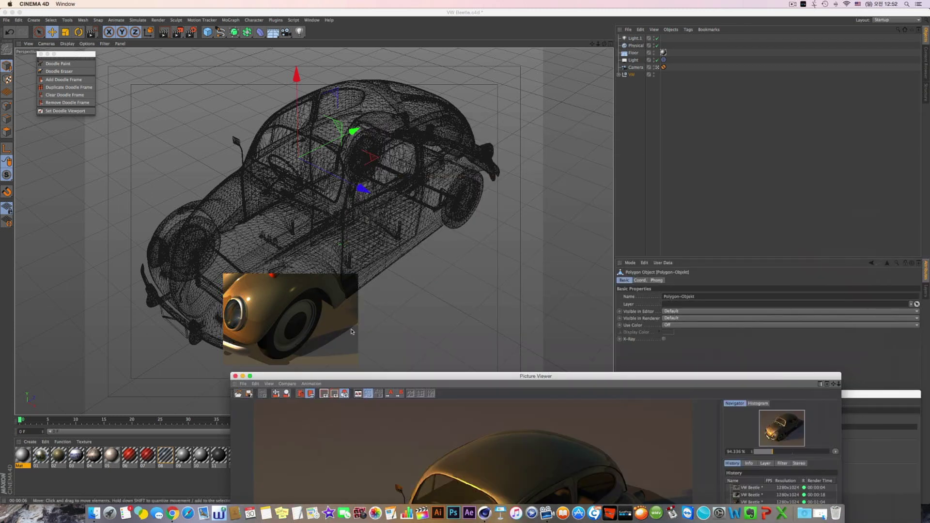
{"action": "left_click", "coordinate": [178, 32]}
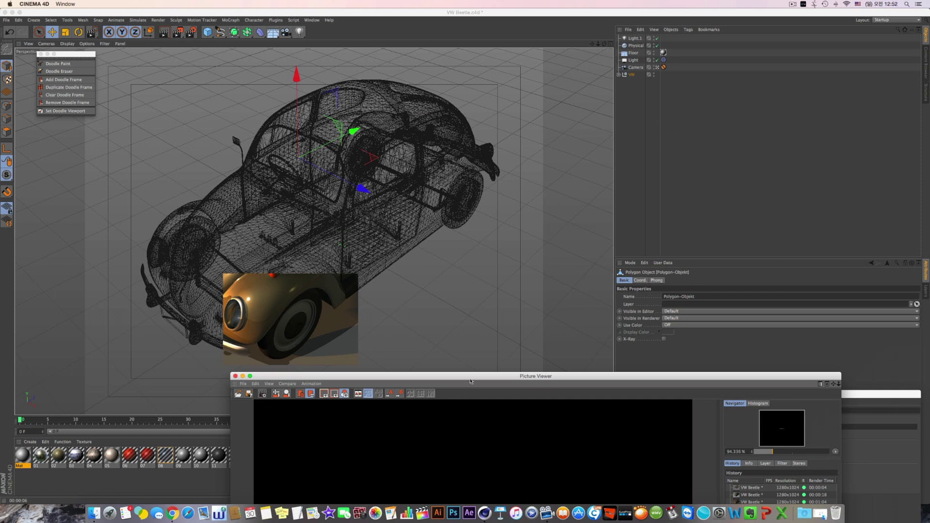
{"action": "left_click_drag", "start_coordinate": [474, 379], "coordinate": [386, 64]}
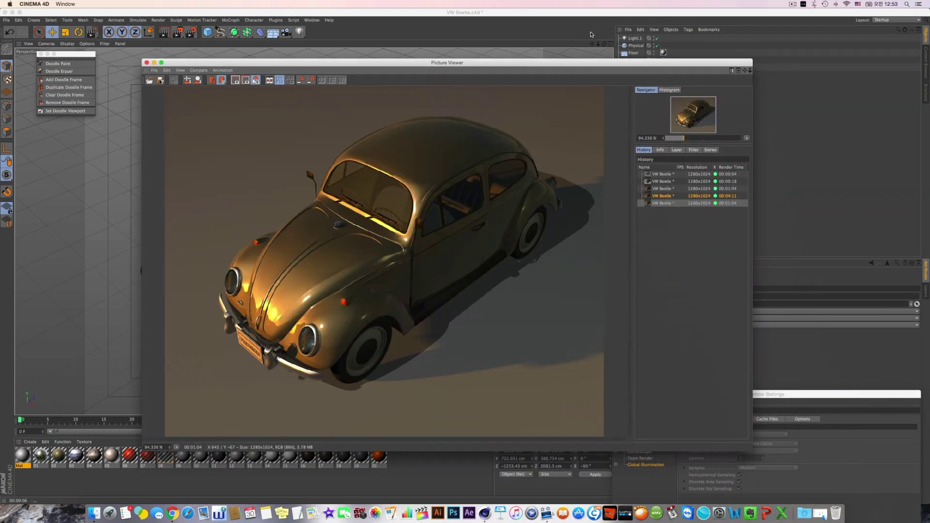
- Compare the render using the yellow fill light with the earlier renders, alternating between the versions in the history
{"action": "left_click", "coordinate": [672, 204]}
{"action": "left_click", "coordinate": [673, 189]}
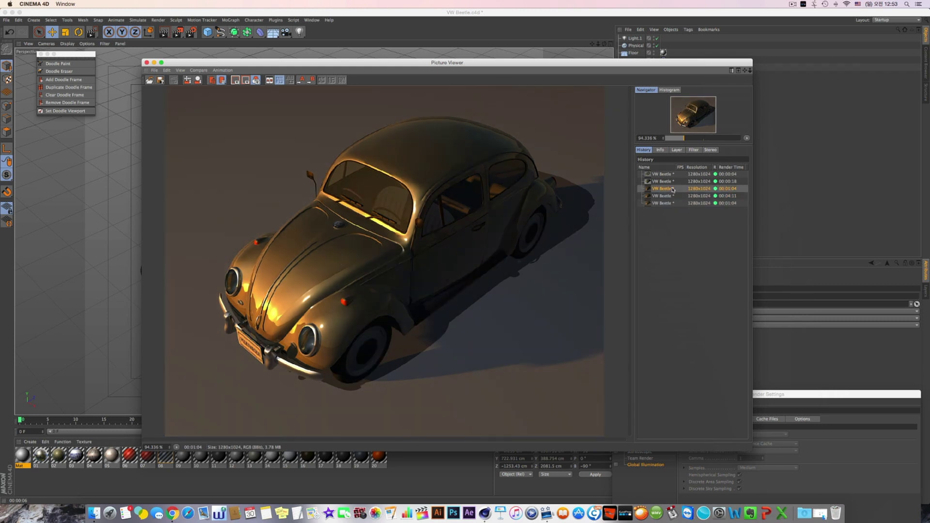
{"action": "key", "text": "Down"}
{"action": "key", "text": "Down"}
{"action": "key", "text": "Up"}
{"action": "key", "text": "Up"}
{"action": "left_click", "coordinate": [671, 204]}
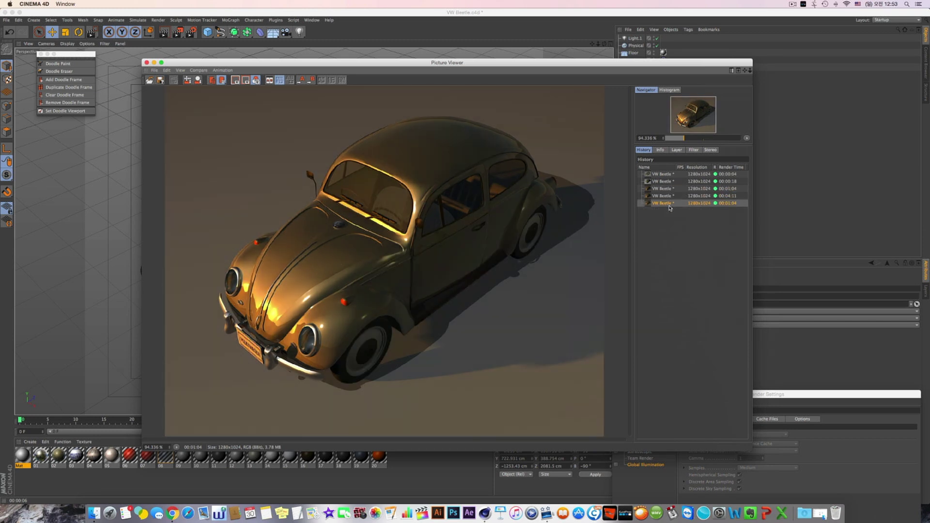
{"action": "key", "text": "Up"}
{"action": "key", "text": "Down"}
{"action": "key", "text": "Up"}
{"action": "key", "text": "Down"}
{"action": "key", "text": "Up"}
{"action": "key", "text": "Down"}
{"action": "key", "text": "Up"}
{"action": "key", "text": "Down"}
{"action": "key", "text": "Up"}
{"action": "key", "text": "Down"}
{"action": "key", "text": "Up"}
{"action": "key", "text": "Down"}
{"action": "key", "text": "Up"}
{"action": "key", "text": "Down"}
{"action": "key", "text": "Up"}
{"action": "key", "text": "Down"}
{"action": "key", "text": "Up"}
{"action": "key", "text": "Down"}
{"action": "key", "text": "Up"}
{"action": "key", "text": "Down"}
{"action": "key", "text": "Up"}
{"action": "key", "text": "Up"}
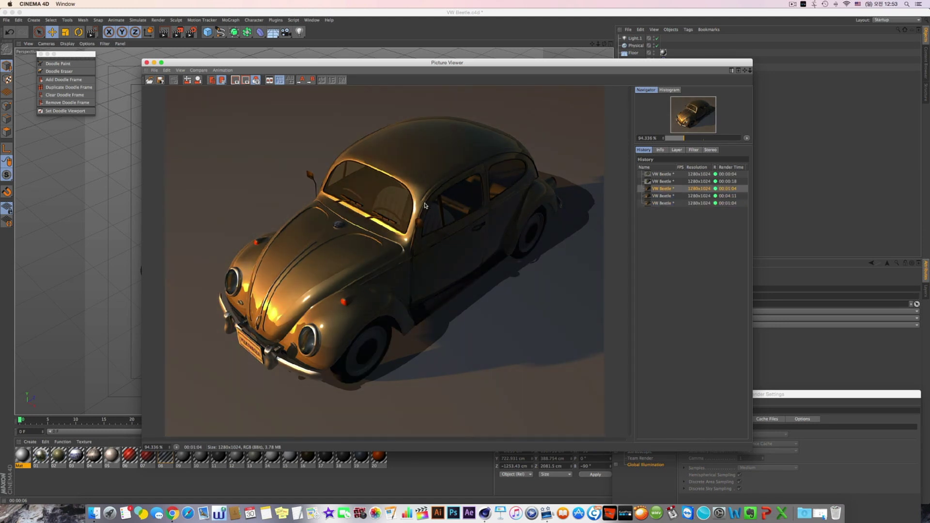
- Examine the windshield, wipers and seat up close, comparing the last three renders in the history
{"action": "scroll", "coordinate": [378, 193], "scroll_direction": "up", "scroll_amount": 5}
{"action": "scroll", "coordinate": [378, 192], "scroll_direction": "down", "scroll_amount": 4}
{"action": "scroll", "coordinate": [378, 193], "scroll_direction": "up", "scroll_amount": 7}
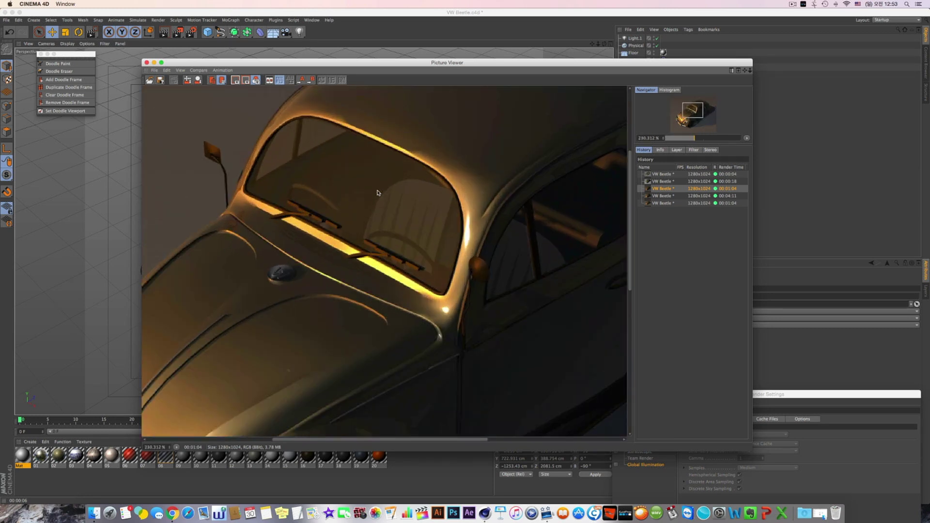
{"action": "key", "text": "Down"}
{"action": "key", "text": "Down"}
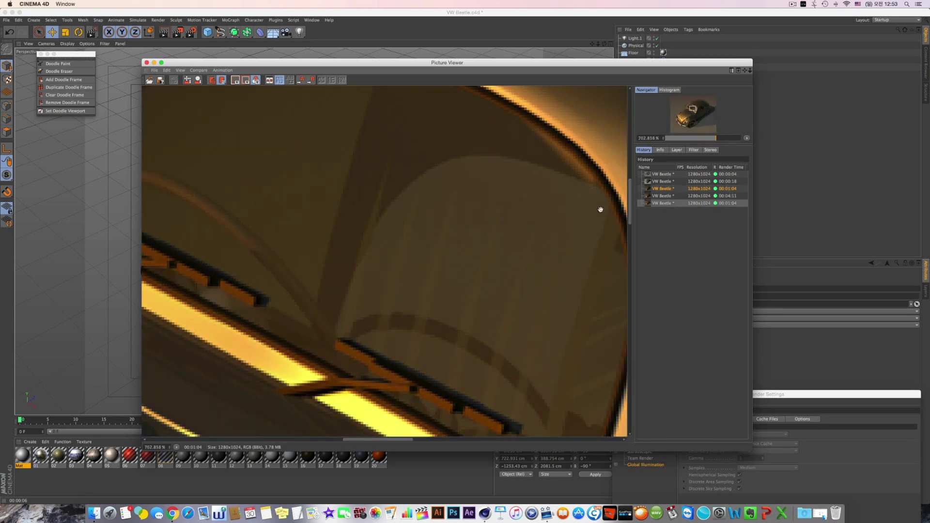
{"action": "key", "text": "Up"}
{"action": "key", "text": "Up"}
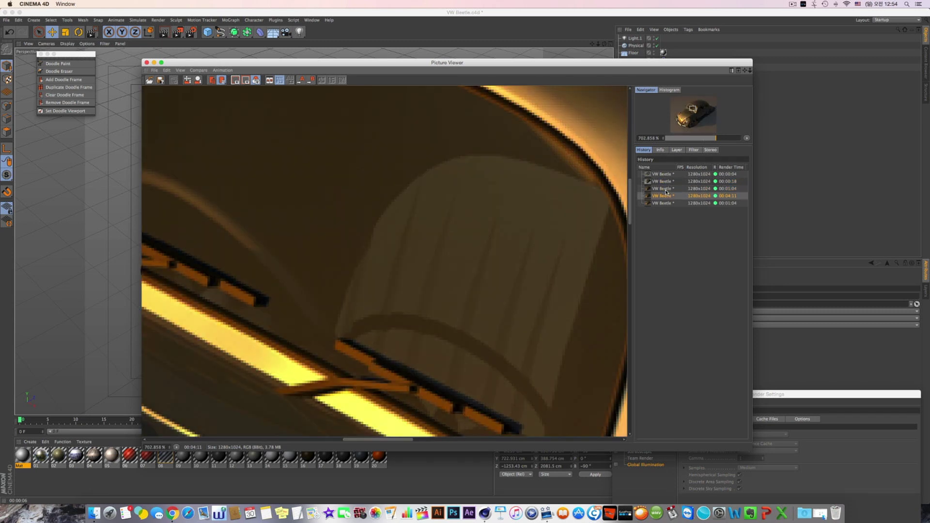
{"action": "left_click", "coordinate": [666, 190]}
{"action": "left_click", "coordinate": [665, 196]}
{"action": "left_click_drag", "start_coordinate": [316, 297], "coordinate": [389, 319]}
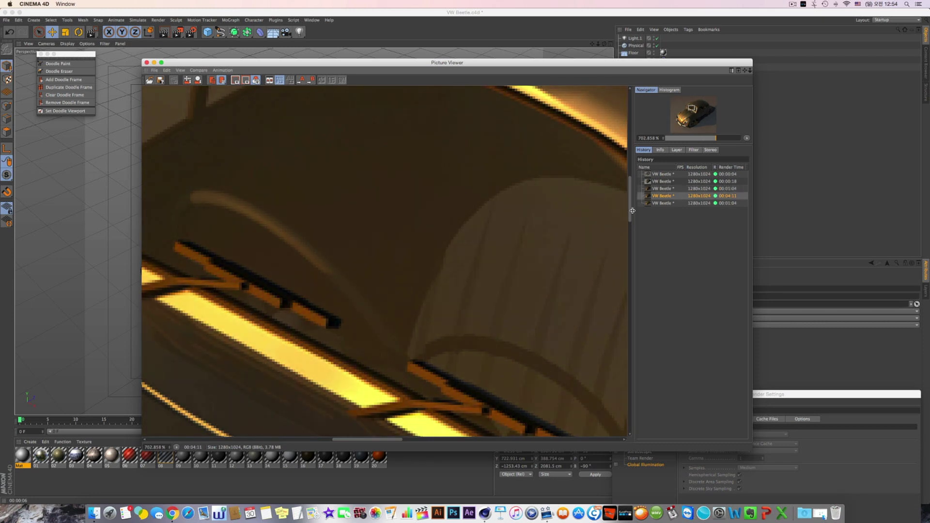
- Examine the hood, side and floor shadow in the fill-light render and compare it with the earlier renders
{"action": "key", "text": "Down"}
{"action": "scroll", "coordinate": [469, 241], "scroll_direction": "down", "scroll_amount": 8}
{"action": "scroll", "coordinate": [469, 241], "scroll_direction": "up", "scroll_amount": 6}
{"action": "scroll", "coordinate": [470, 245], "scroll_direction": "down", "scroll_amount": 4}
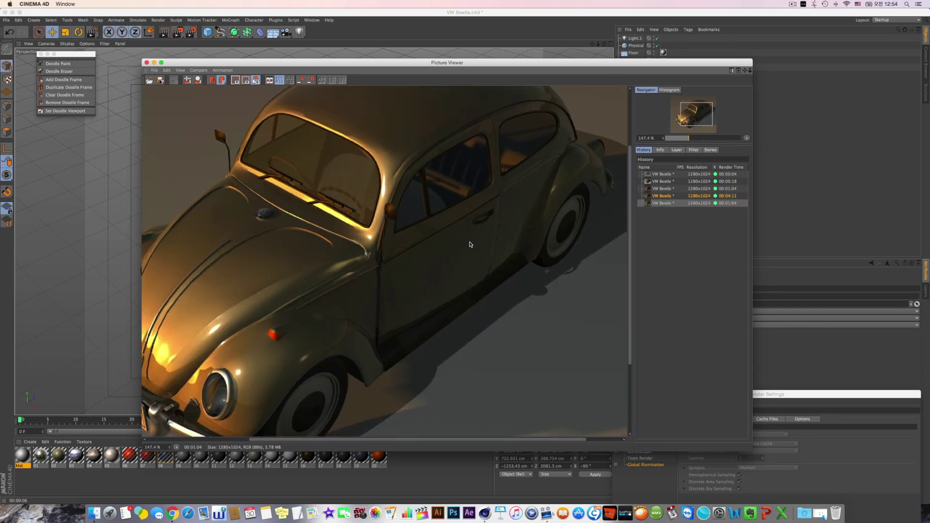
{"action": "scroll", "coordinate": [446, 270], "scroll_direction": "up", "scroll_amount": 3}
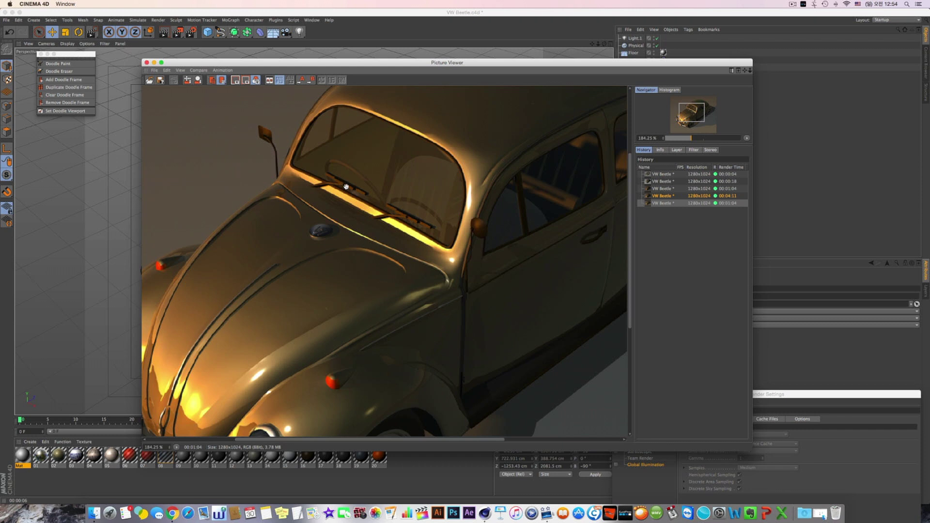
{"action": "scroll", "coordinate": [346, 186], "scroll_direction": "down", "scroll_amount": 3}
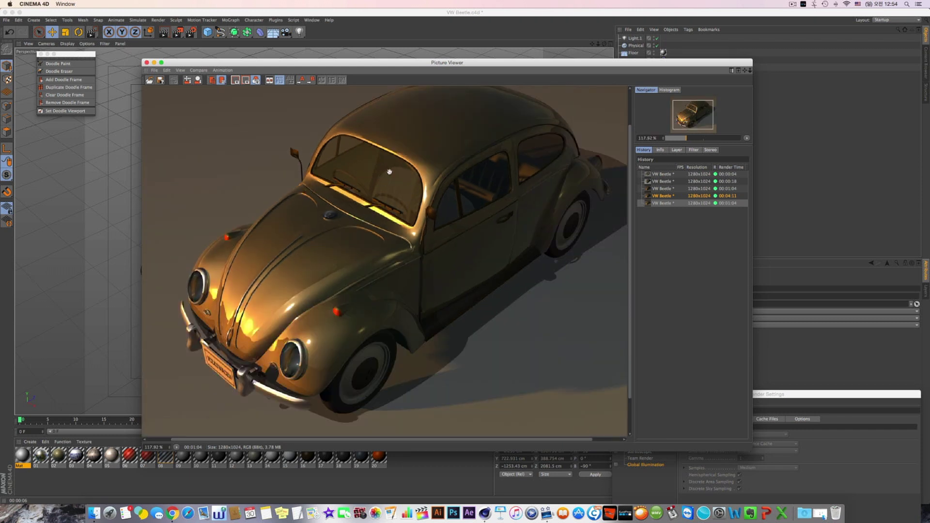
{"action": "left_click", "coordinate": [674, 203]}
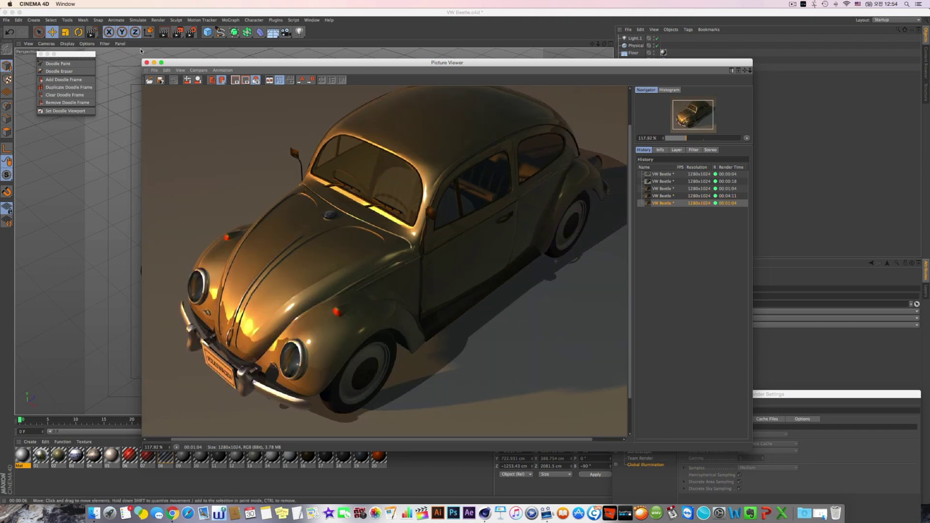
{"action": "left_click", "coordinate": [666, 182]}
{"action": "left_click", "coordinate": [667, 189]}
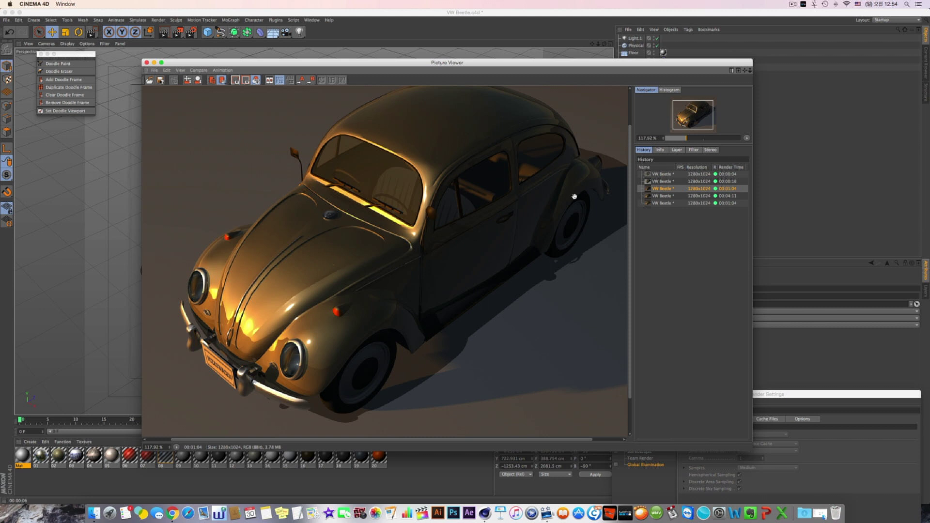
{"action": "left_click", "coordinate": [675, 204]}
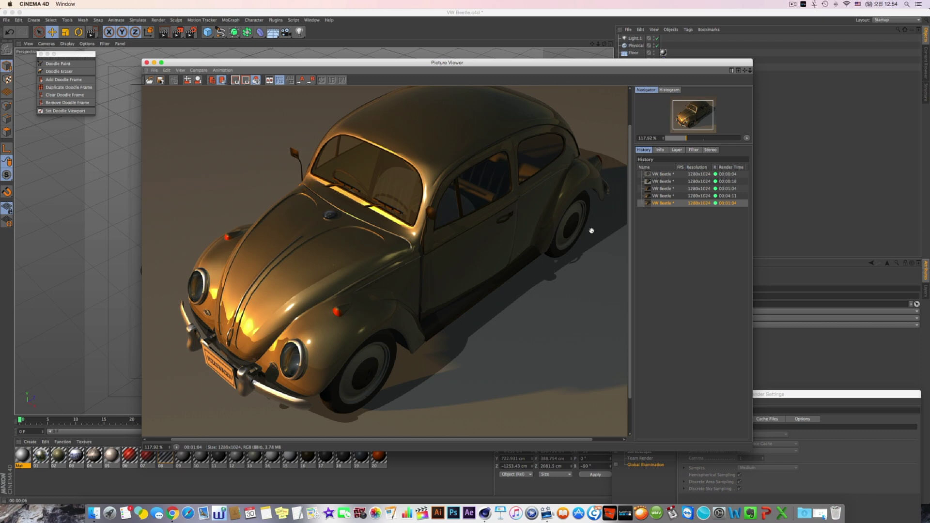
- Alternate between the Global Illumination render and the fill-light render to compare them, and close the Picture Viewer
{"action": "left_click", "coordinate": [663, 197]}
{"action": "left_click", "coordinate": [660, 203]}
{"action": "left_click", "coordinate": [662, 197]}
{"action": "left_click", "coordinate": [662, 203]}
{"action": "left_click", "coordinate": [663, 196]}
{"action": "left_click", "coordinate": [662, 203]}
{"action": "left_click", "coordinate": [663, 196]}
{"action": "left_click", "coordinate": [662, 203]}
{"action": "left_click", "coordinate": [148, 63]}
- Disable the Light.1, Physical Sky and Light objects in the scene
{"action": "left_click", "coordinate": [465, 104]}
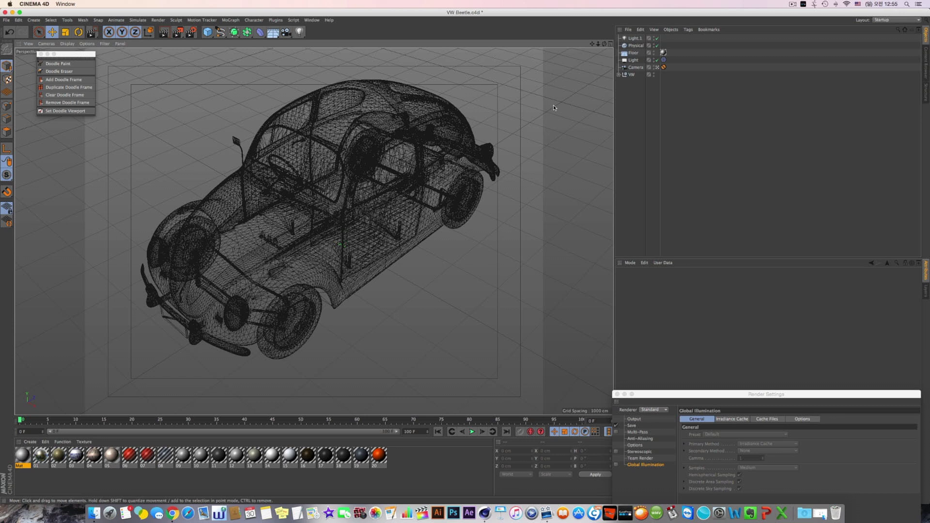
{"action": "left_click", "coordinate": [632, 38]}
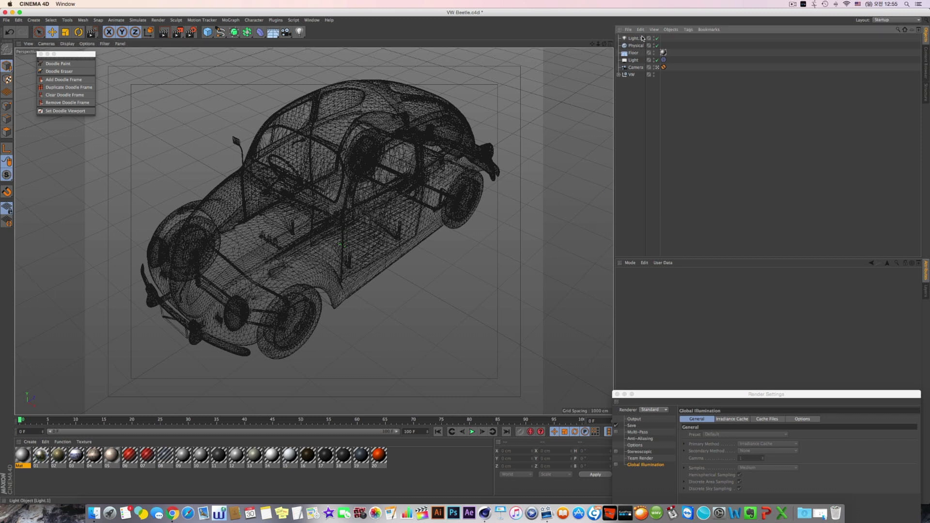
{"action": "left_click", "coordinate": [658, 45]}
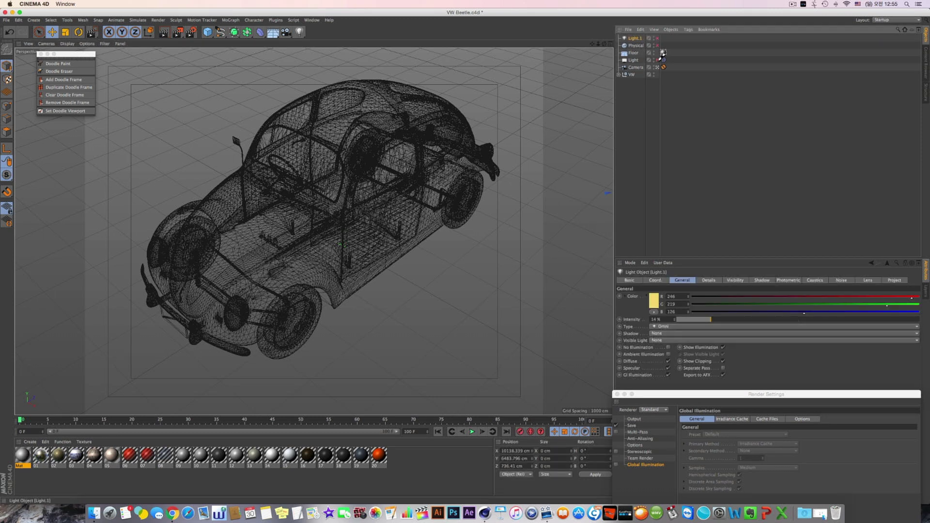
{"action": "left_click", "coordinate": [639, 45]}
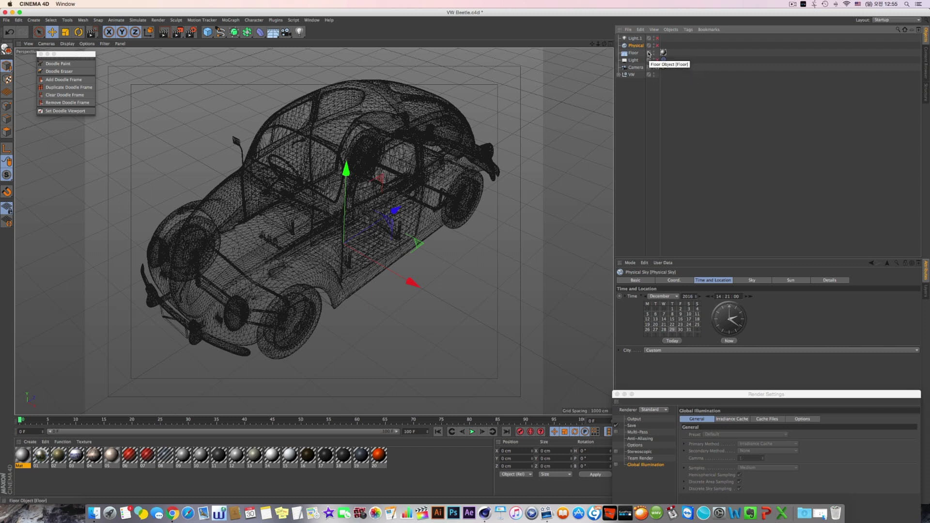
{"action": "left_click", "coordinate": [655, 47]}
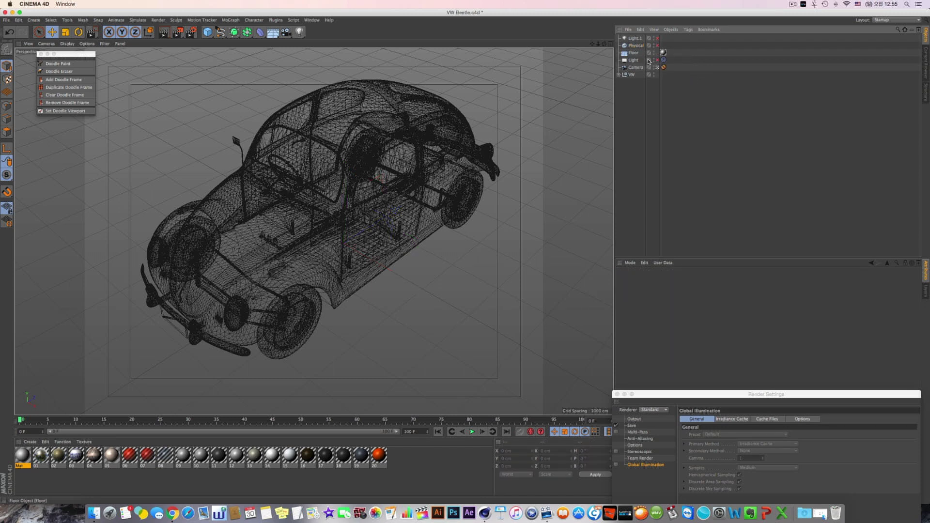
- Add a Sky object and create a new material with Color and Reflectance off and Luminance on
{"action": "left_click_drag", "start_coordinate": [273, 32], "coordinate": [299, 55]}
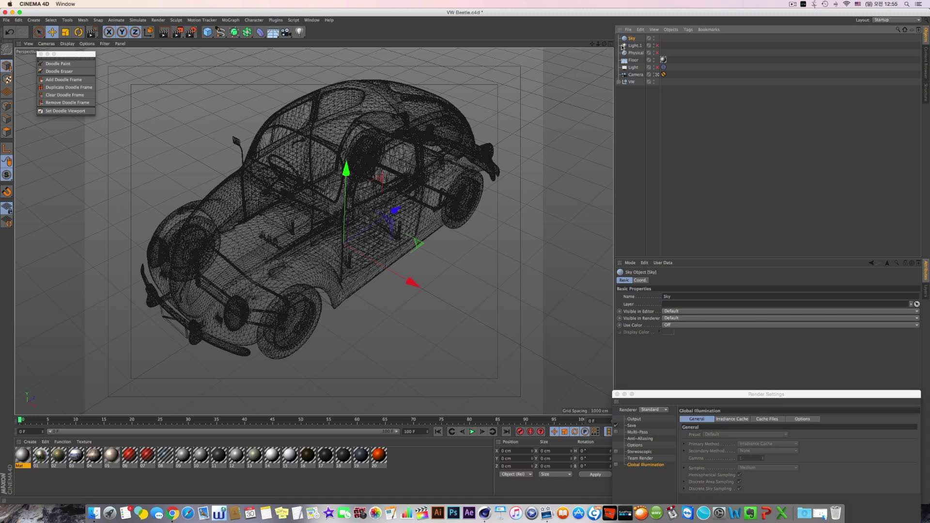
{"action": "double_click", "coordinate": [33, 488]}
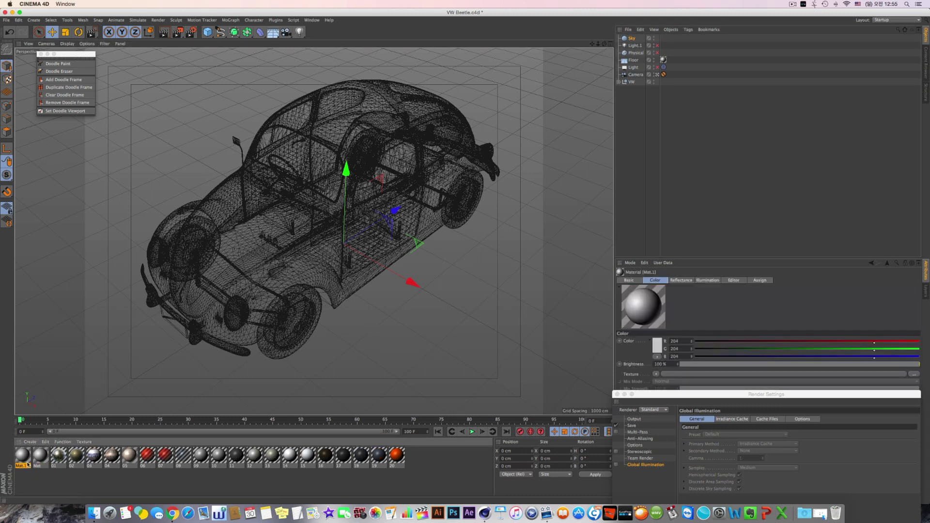
{"action": "double_click", "coordinate": [25, 455]}
{"action": "left_click", "coordinate": [146, 134]}
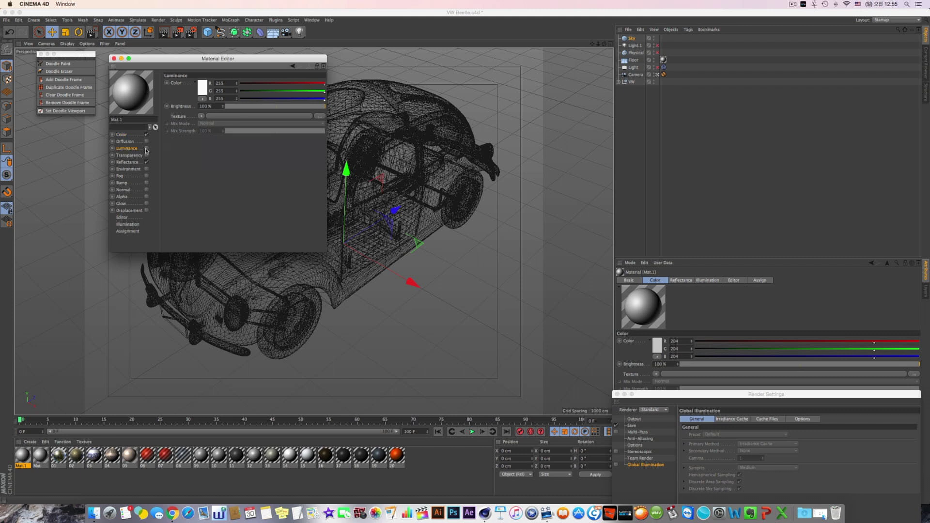
{"action": "left_click", "coordinate": [146, 148]}
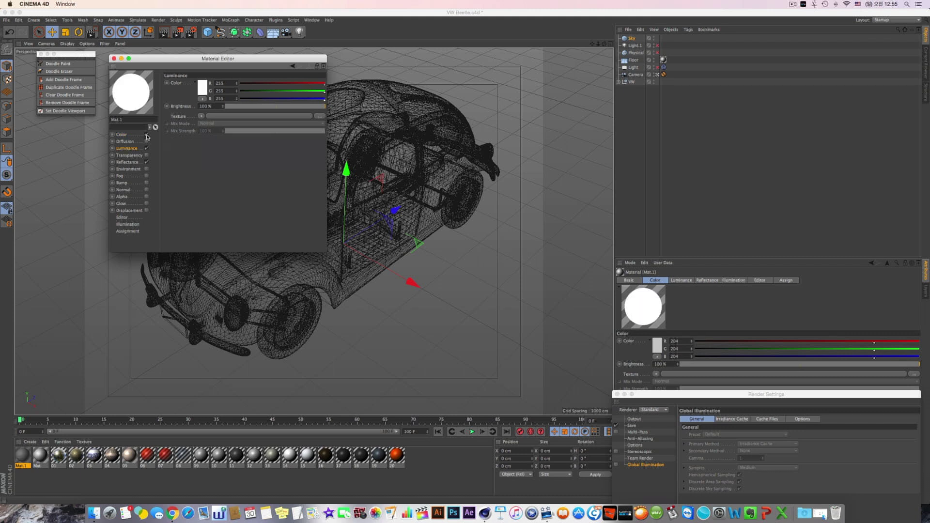
- Load nature_hdri_20_20150408_1920604022.jpg from the nature hdri folder as the material's Luminance texture, copying it to the project location
{"action": "left_click", "coordinate": [319, 116]}
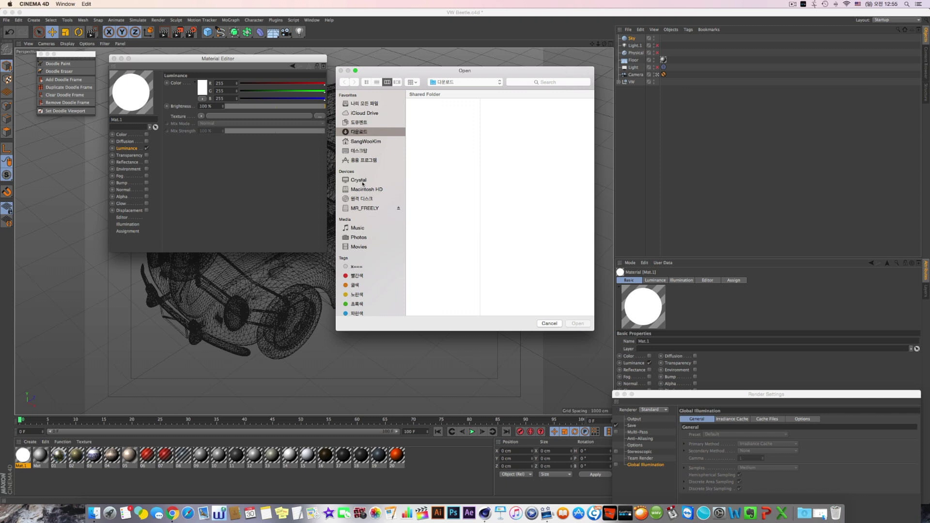
{"action": "left_click", "coordinate": [363, 152]}
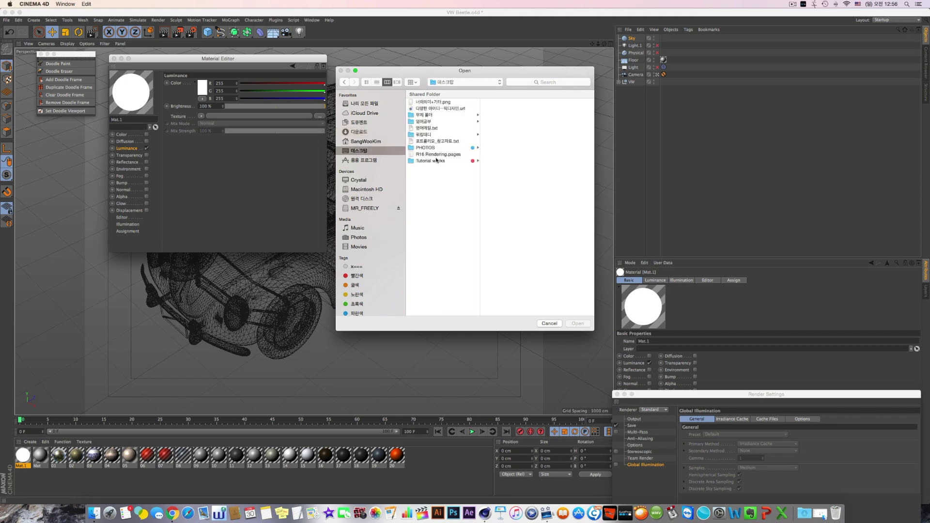
{"action": "left_click", "coordinate": [431, 161]}
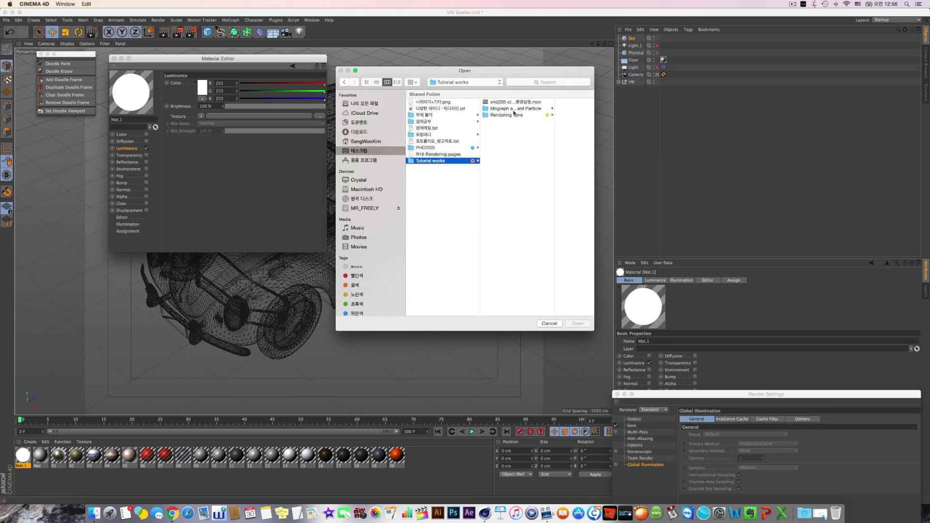
{"action": "left_click", "coordinate": [515, 115]}
{"action": "left_click", "coordinate": [537, 103]}
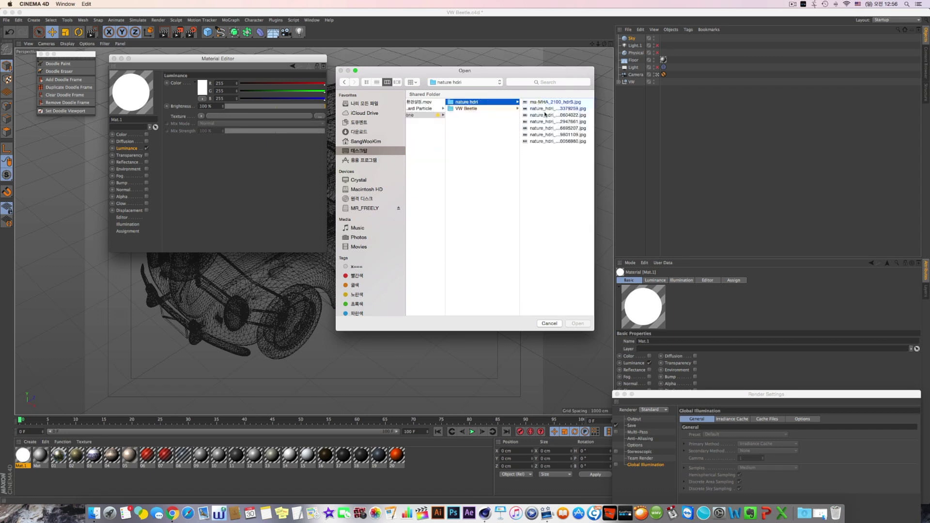
{"action": "left_click", "coordinate": [545, 110]}
{"action": "left_click", "coordinate": [488, 115]}
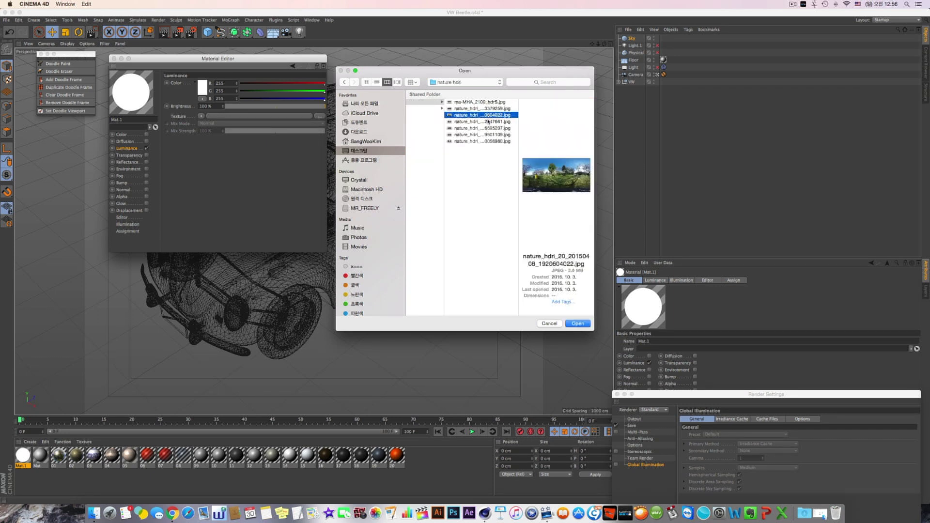
{"action": "left_click", "coordinate": [488, 121]}
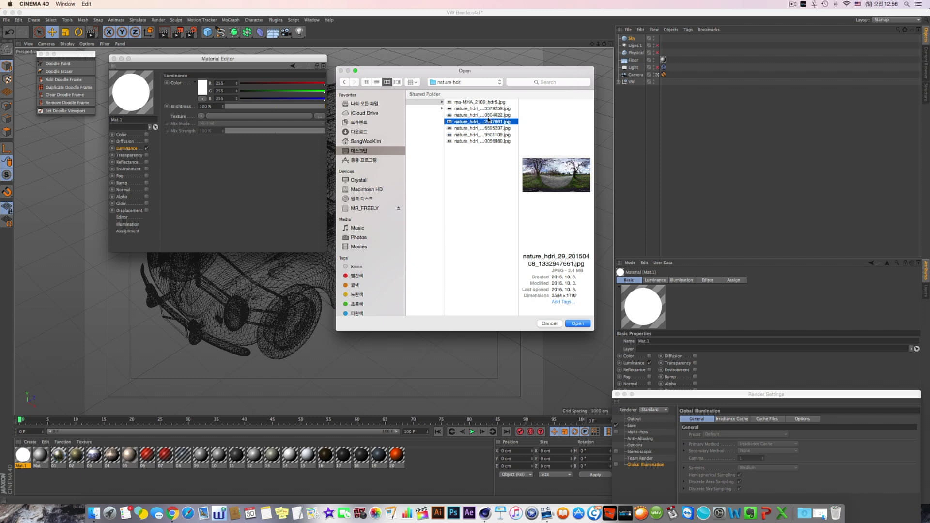
{"action": "left_click", "coordinate": [578, 323]}
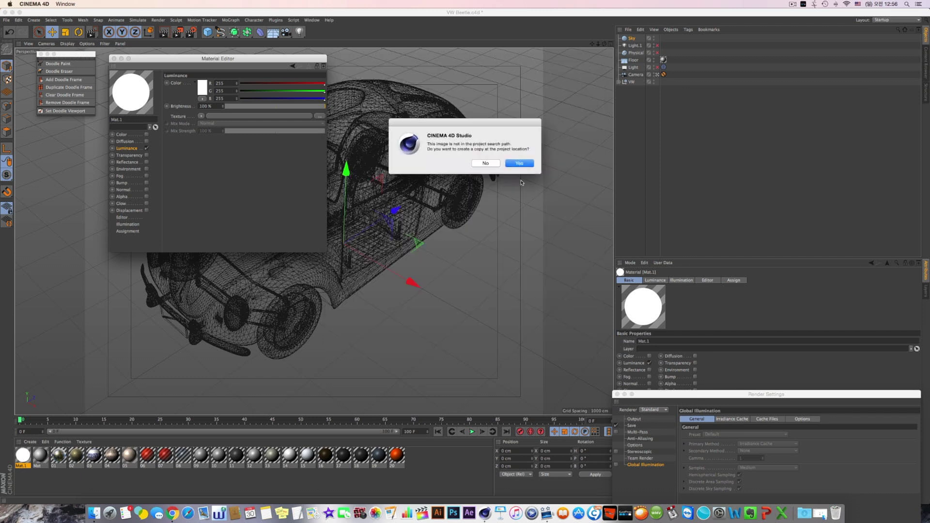
{"action": "left_click", "coordinate": [527, 164]}
{"action": "left_click_drag", "start_coordinate": [255, 58], "coordinate": [570, 105]}
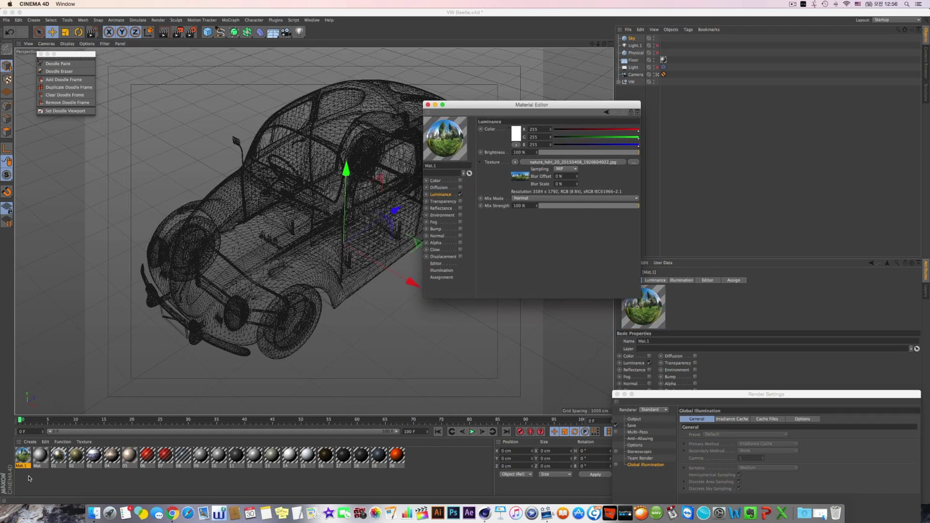
- Apply the HDRI material to the Sky and give the Sky a Compositing tag with Seen by Camera disabled
{"action": "left_click_drag", "start_coordinate": [18, 467], "coordinate": [629, 40]}
{"action": "right_click", "coordinate": [630, 41]}
{"action": "mouse_move", "coordinate": [650, 46]}
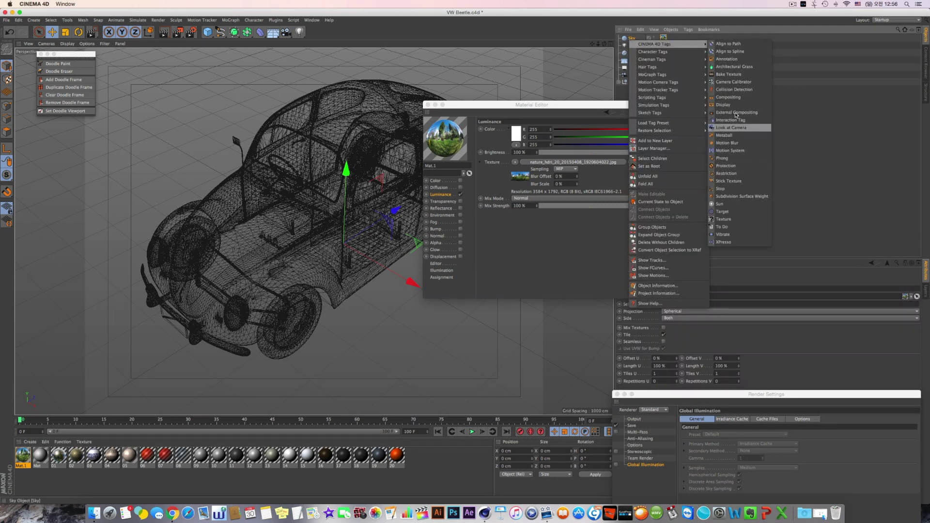
{"action": "left_click", "coordinate": [729, 97]}
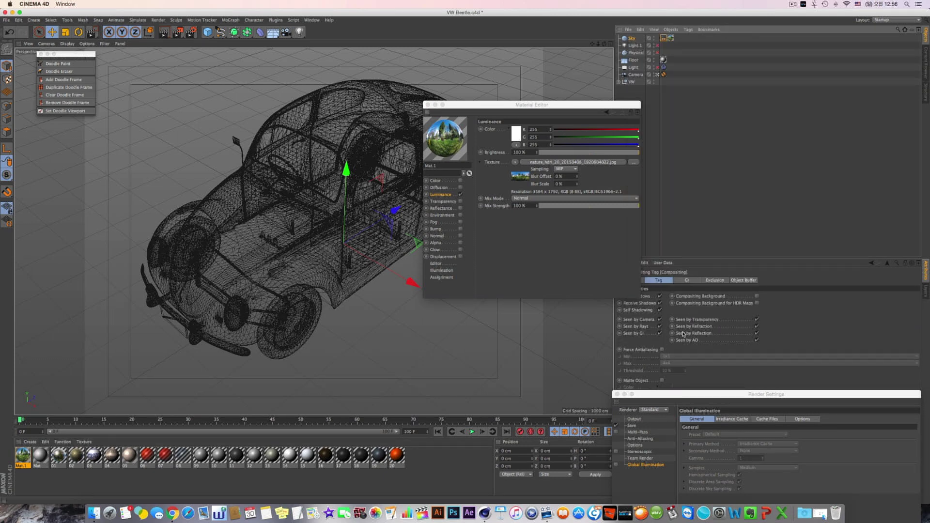
{"action": "left_click", "coordinate": [660, 320]}
{"action": "left_click", "coordinate": [428, 105]}
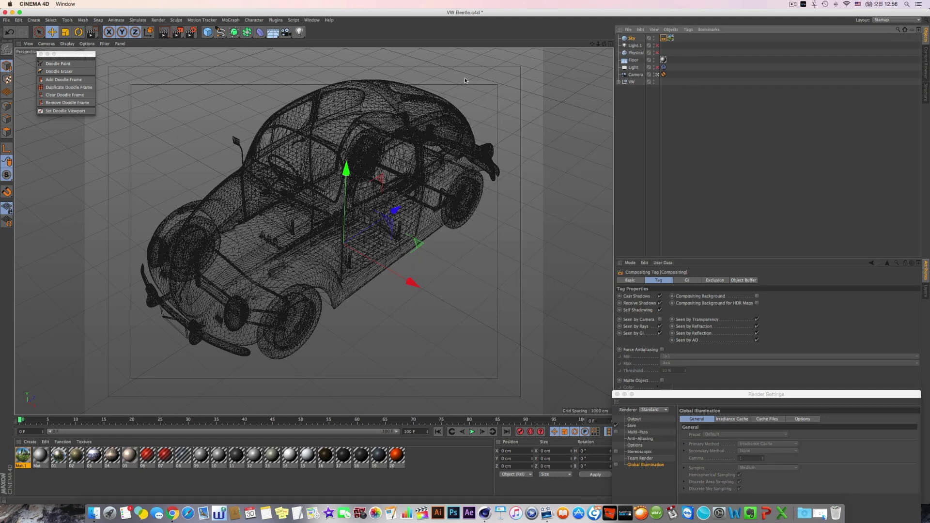
- Re-enable the area light named Light and render the scene to the Picture Viewer
{"action": "left_click", "coordinate": [658, 67]}
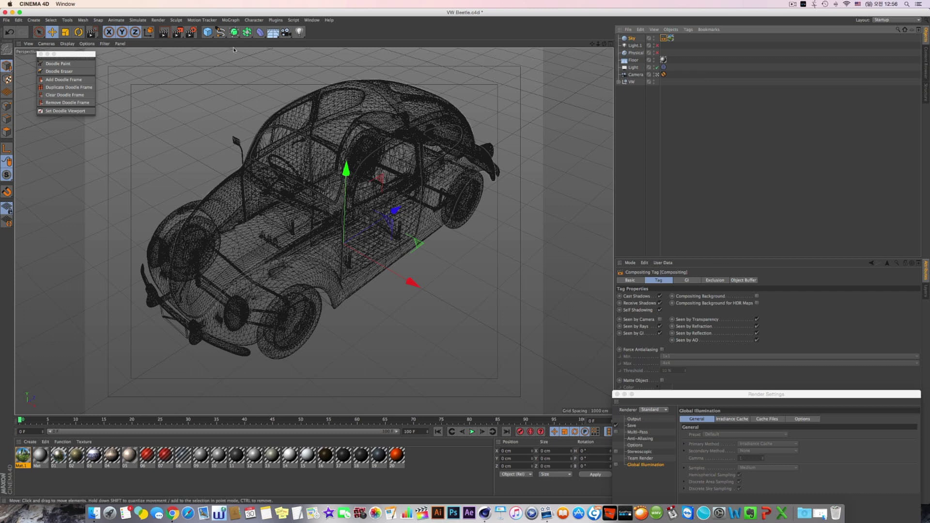
{"action": "left_click", "coordinate": [708, 395]}
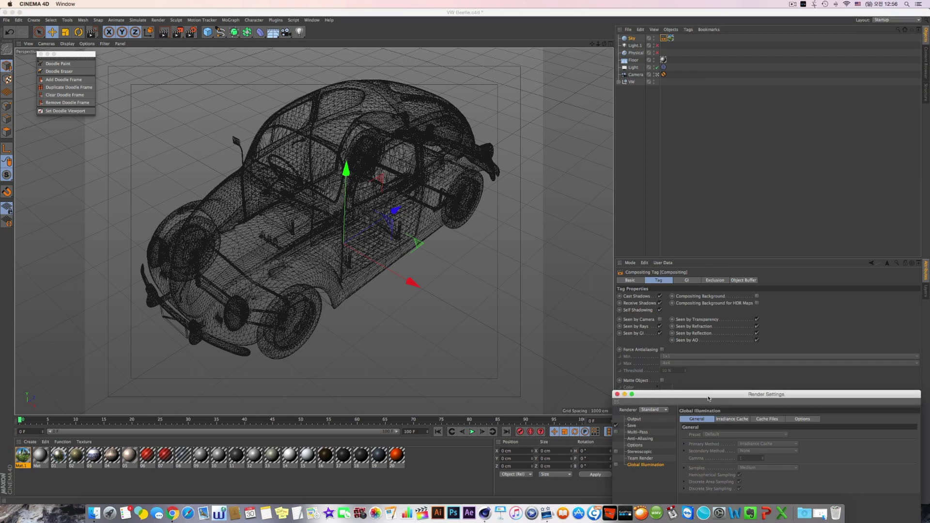
{"action": "left_click", "coordinate": [176, 32]}
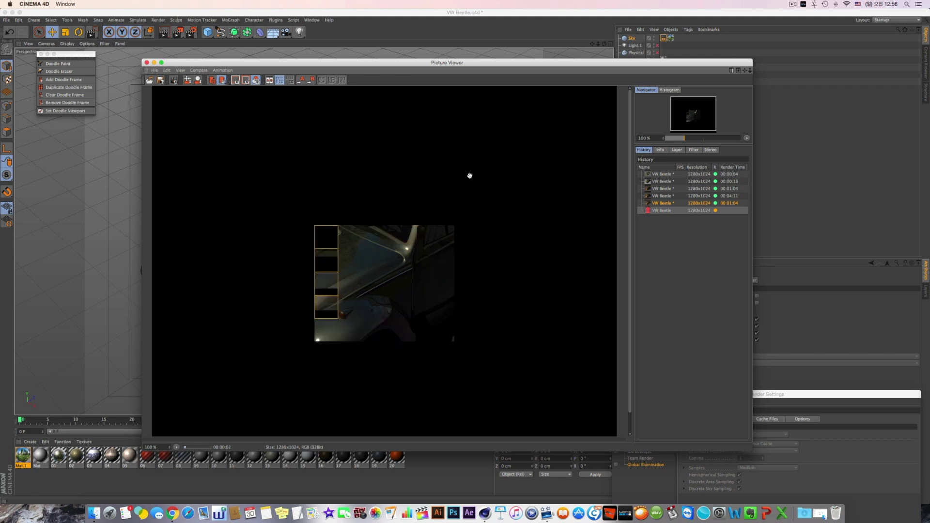
{"action": "scroll", "coordinate": [493, 192], "scroll_direction": "down", "scroll_amount": 1}
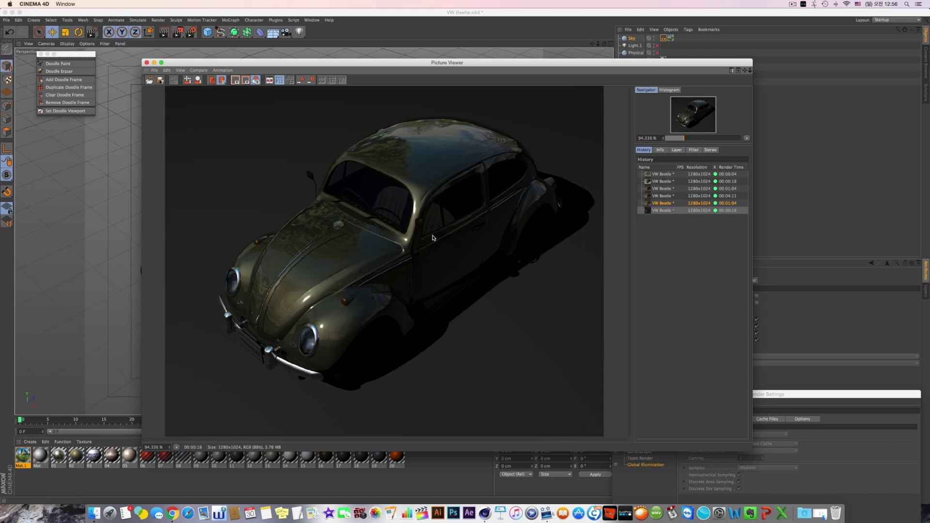
- Enable Global Illumination in the render settings and render the HDRI-lit scene to the Picture Viewer
{"action": "key", "text": "super+b"}
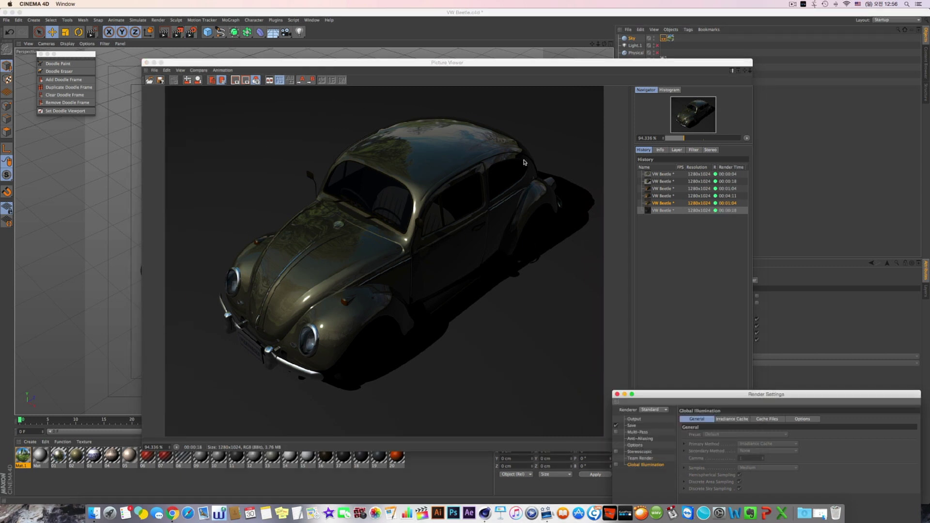
{"action": "left_click", "coordinate": [616, 465]}
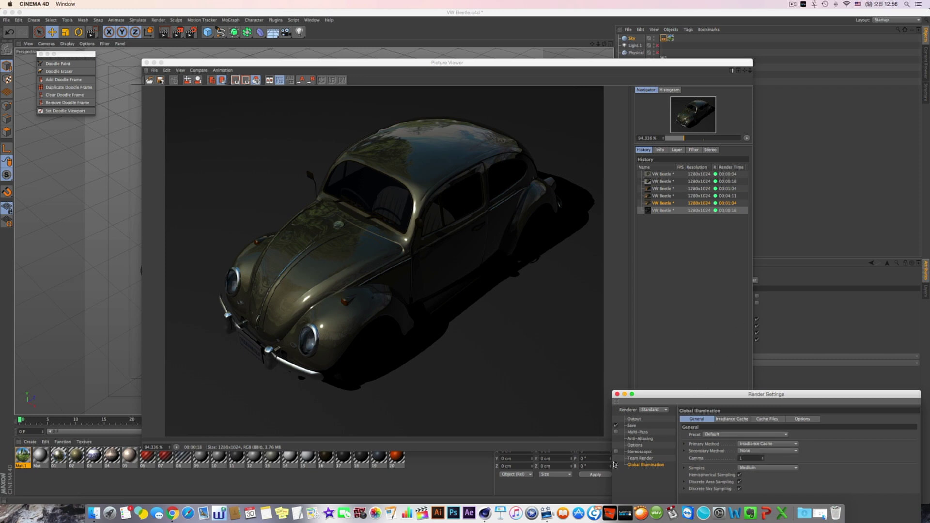
{"action": "left_click", "coordinate": [179, 32]}
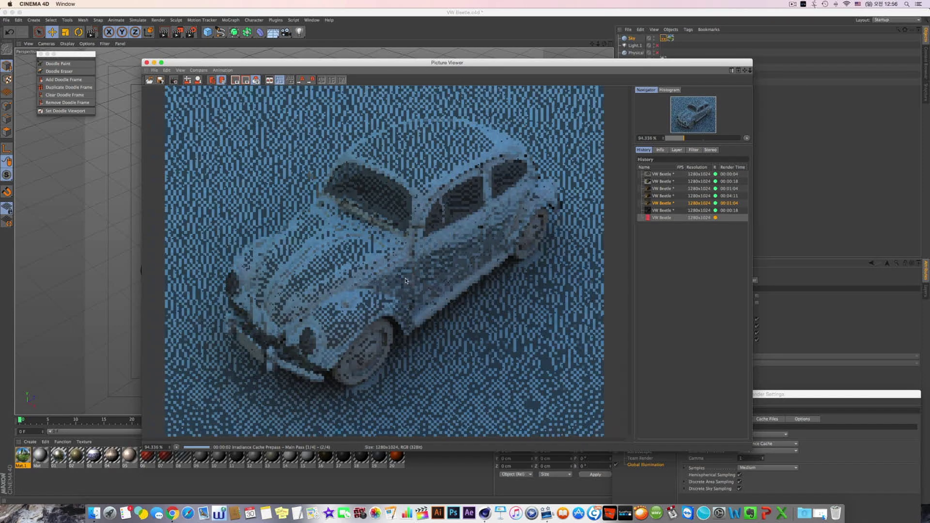
{"action": "left_click", "coordinate": [757, 395]}
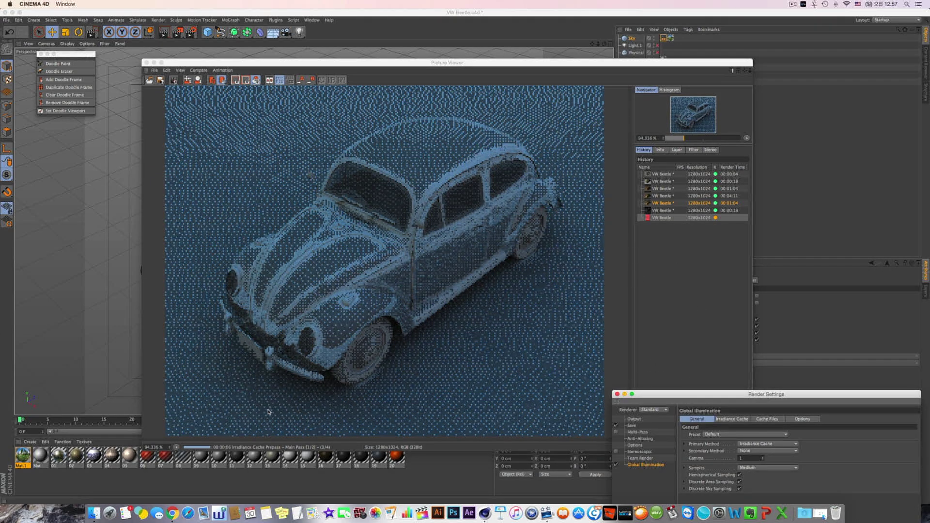
- Examine the HDRI material's Luminance settings alongside the render in progress, and close the Material Editor
{"action": "double_click", "coordinate": [22, 455]}
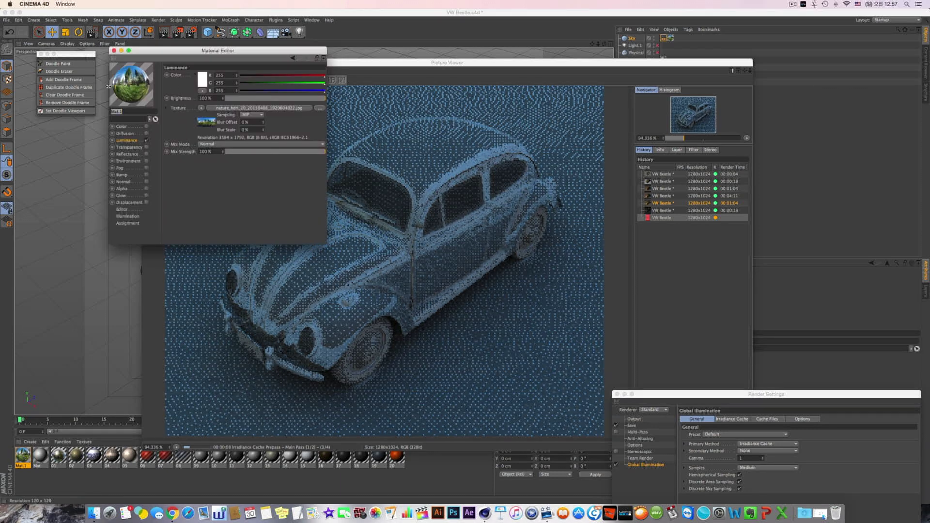
{"action": "left_click_drag", "start_coordinate": [169, 51], "coordinate": [753, 93]}
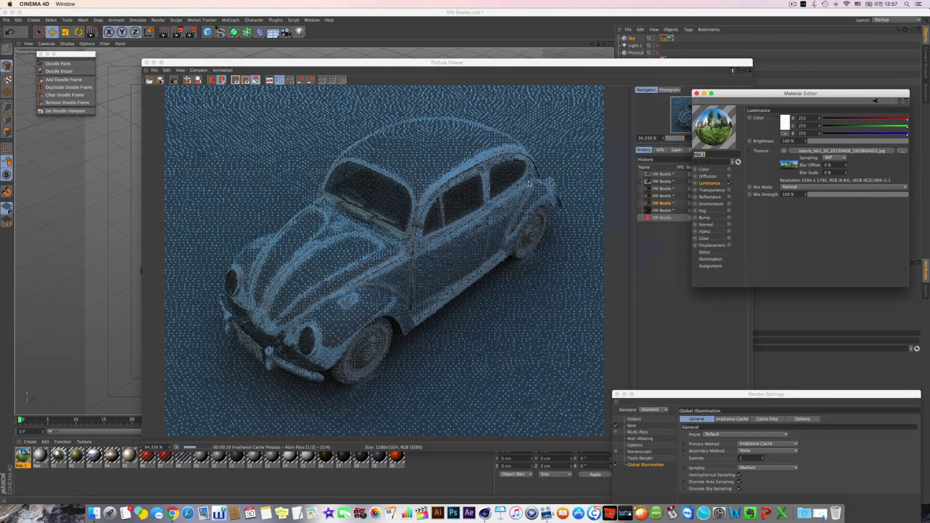
{"action": "left_click", "coordinate": [463, 217]}
{"action": "scroll", "coordinate": [463, 217], "scroll_direction": "down", "scroll_amount": 2}
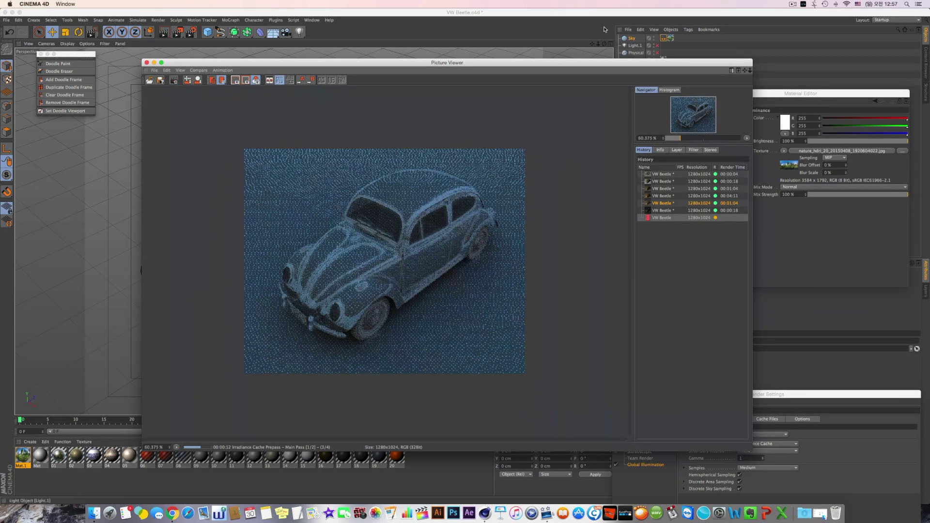
{"action": "scroll", "coordinate": [379, 236], "scroll_direction": "up", "scroll_amount": 3}
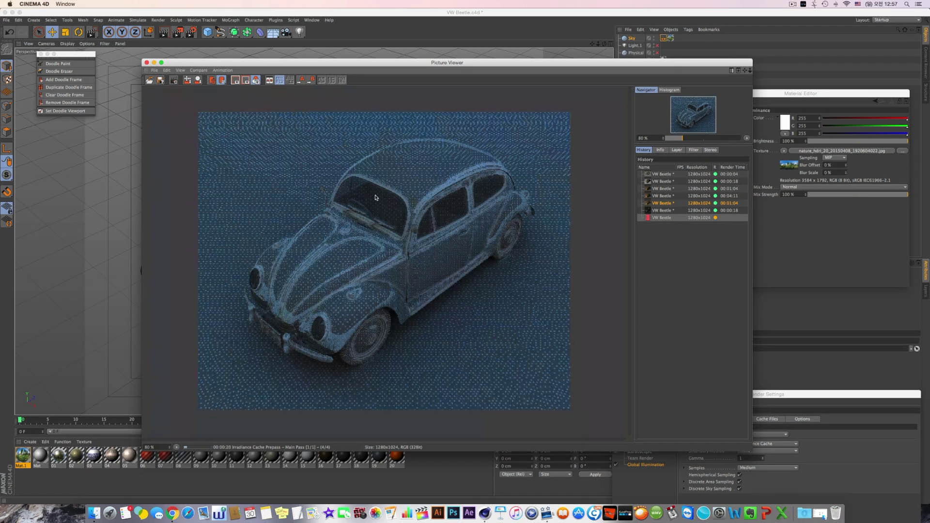
{"action": "left_click", "coordinate": [775, 96]}
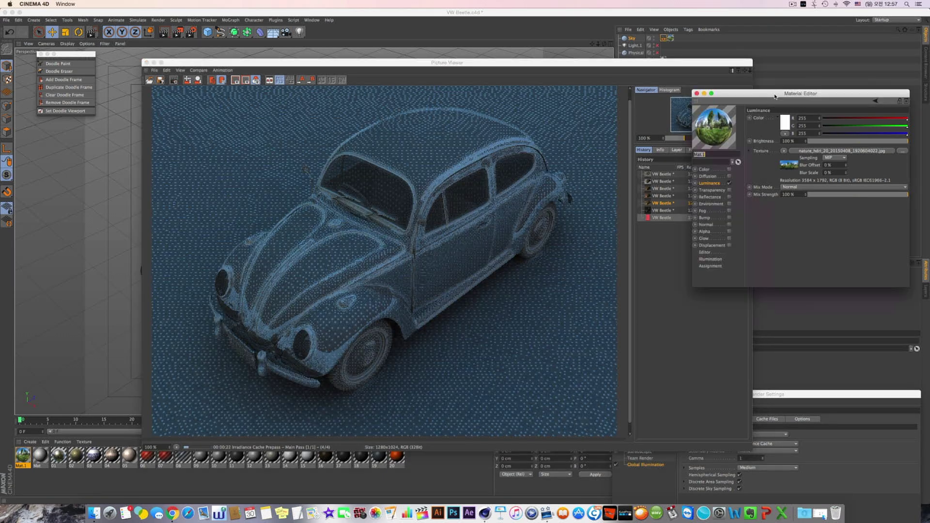
{"action": "left_click", "coordinate": [697, 93]}
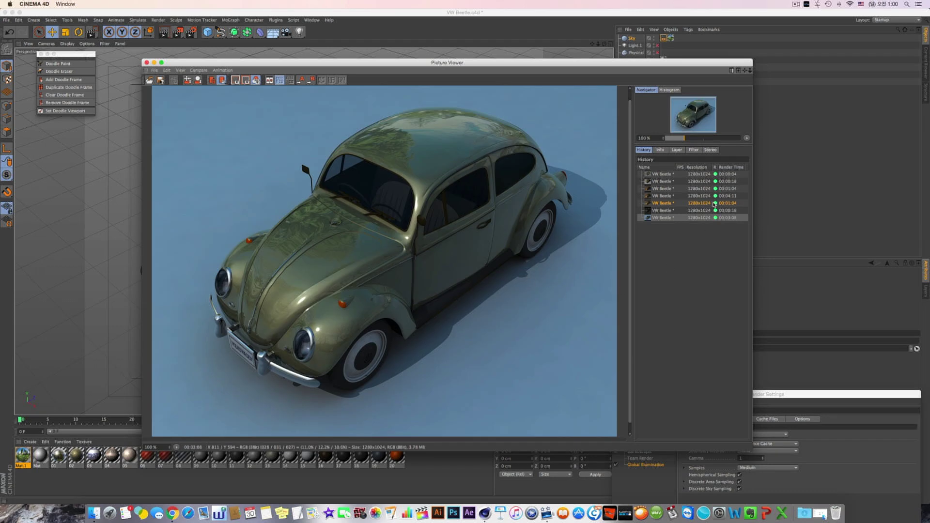
- Compare the HDRI render with Global Illumination against the earlier renders in the history, and close the Picture Viewer
{"action": "left_click", "coordinate": [671, 210]}
{"action": "key", "text": "Down"}
{"action": "key", "text": "Up"}
{"action": "key", "text": "Down"}
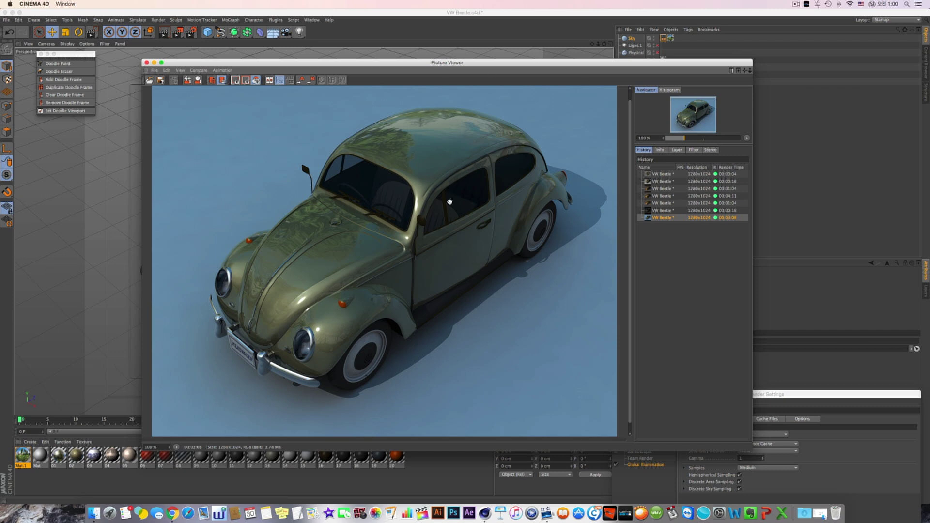
{"action": "key", "text": "Up"}
{"action": "key", "text": "Down"}
{"action": "key", "text": "Up"}
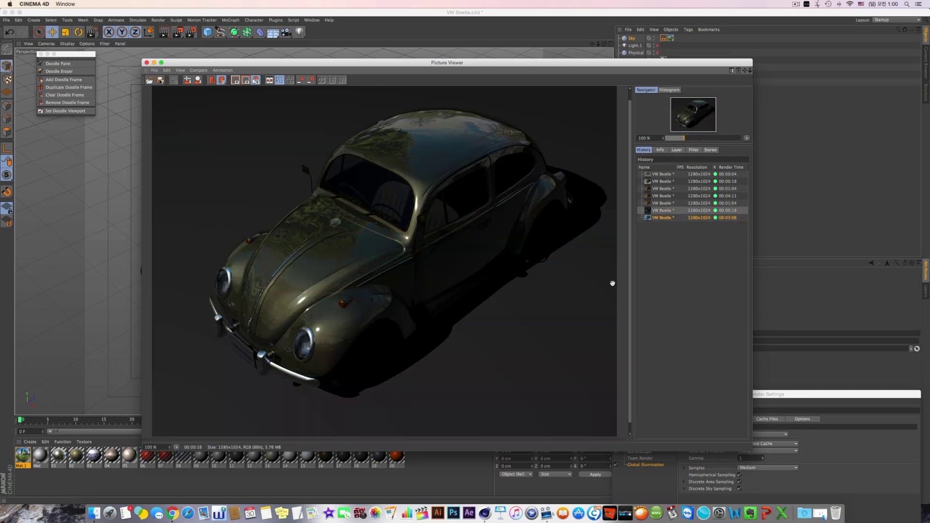
{"action": "key", "text": "Up"}
{"action": "key", "text": "Up"}
{"action": "key", "text": "Up"}
{"action": "key", "text": "Up"}
{"action": "key", "text": "Up"}
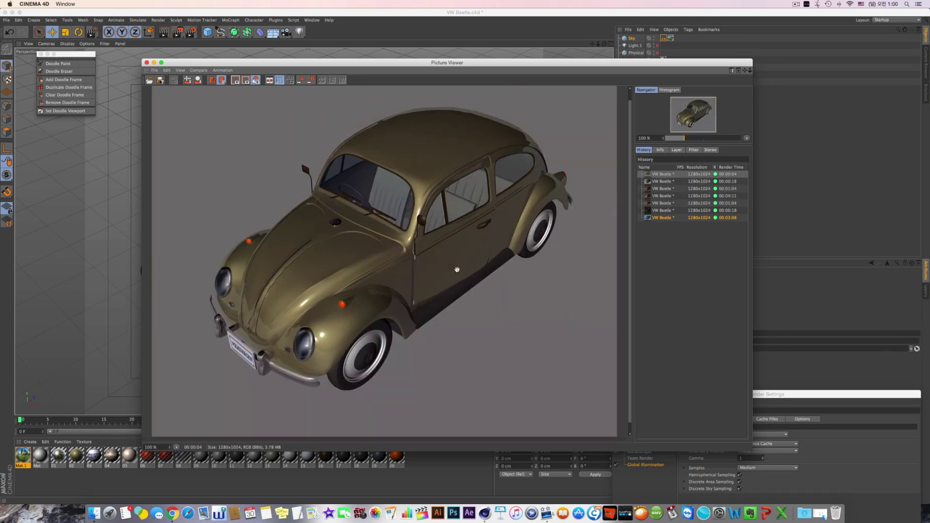
{"action": "left_click", "coordinate": [673, 219]}
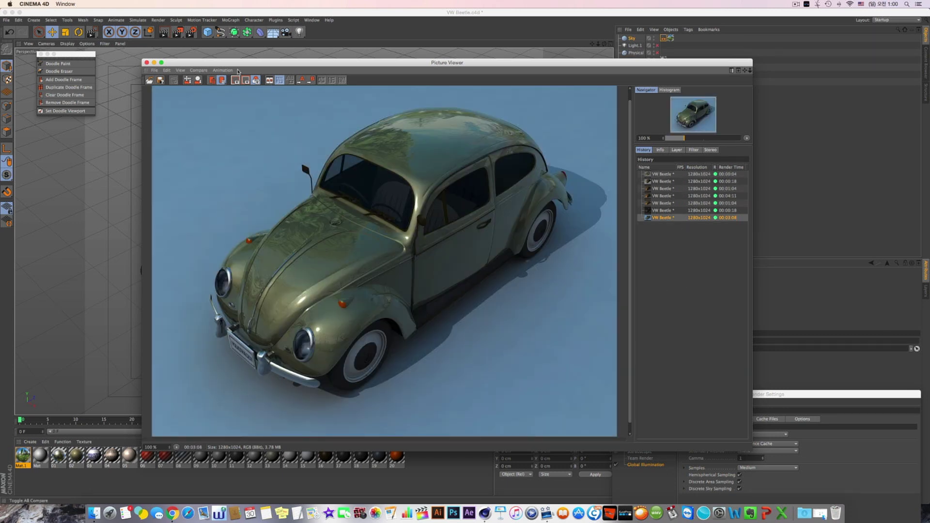
{"action": "left_click", "coordinate": [147, 63]}
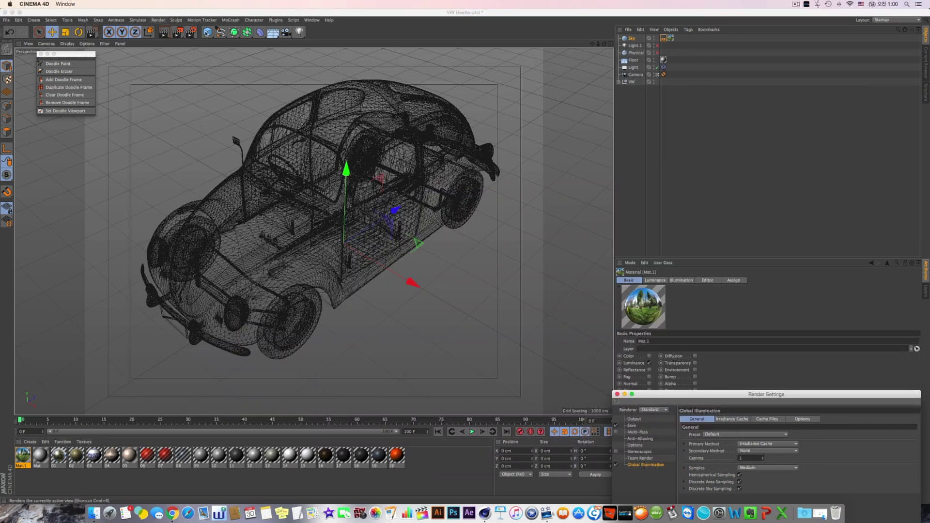
- Disable Global Illumination, re-enable the Physical Sky object and render the scene to the Picture Viewer
{"action": "left_click", "coordinate": [255, 402]}
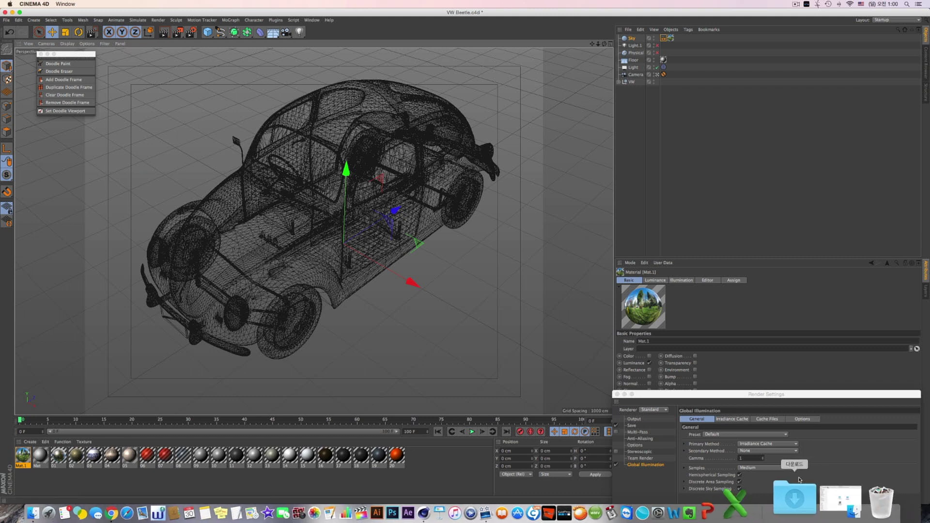
{"action": "left_click", "coordinate": [807, 415]}
{"action": "left_click", "coordinate": [616, 466]}
{"action": "left_click", "coordinate": [657, 45]}
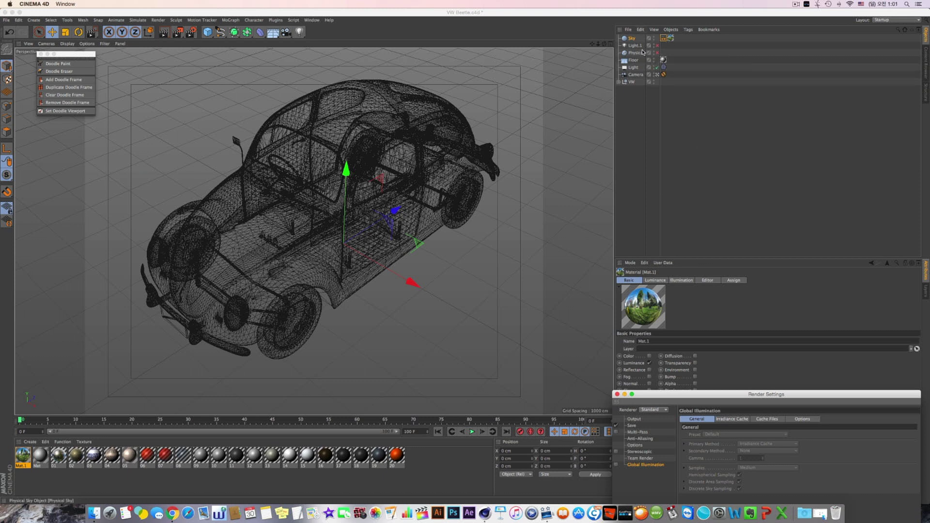
{"action": "left_click", "coordinate": [657, 53]}
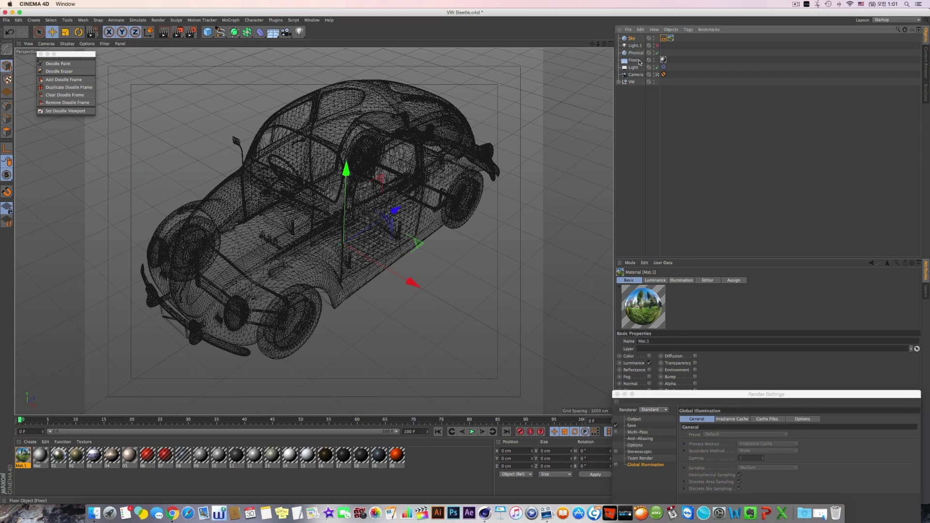
{"action": "left_click", "coordinate": [178, 33]}
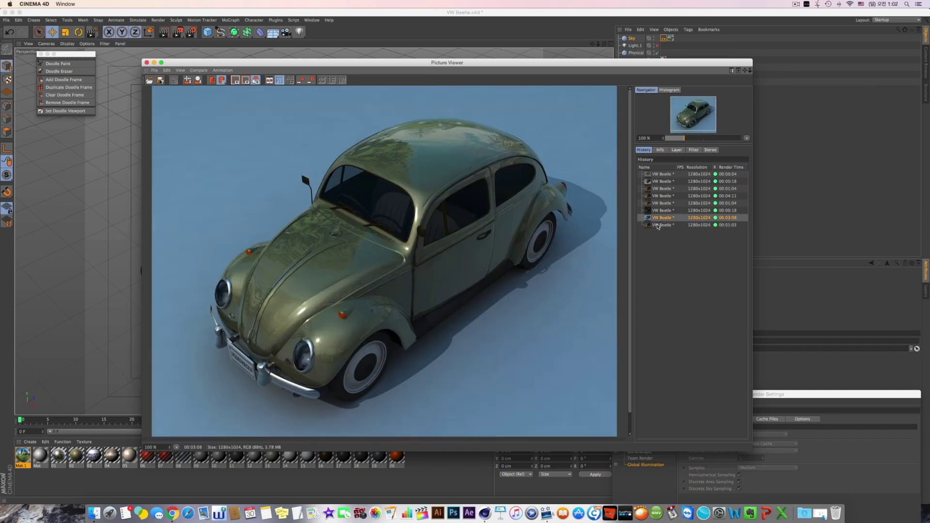
- Examine the newest render in the history together with the attributes of the Physical Sky and Sky objects
{"action": "left_click", "coordinate": [659, 224]}
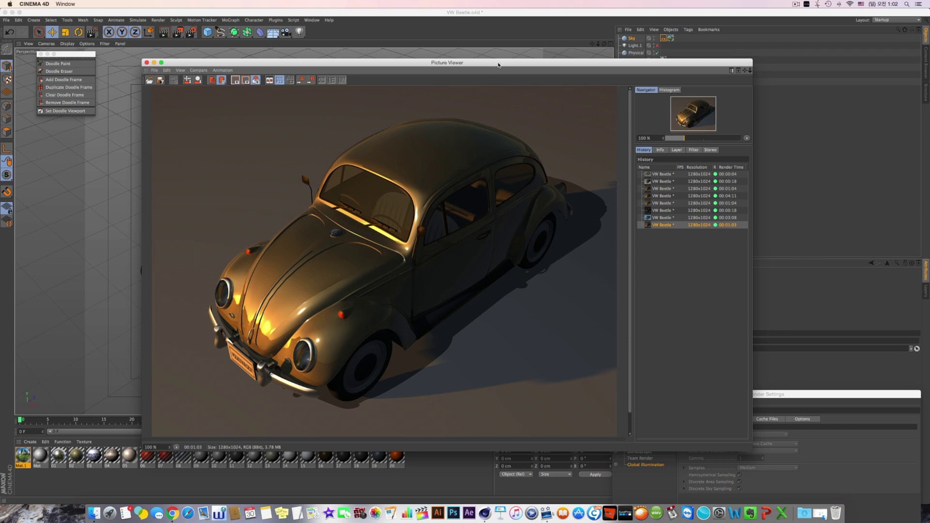
{"action": "left_click_drag", "start_coordinate": [499, 65], "coordinate": [335, 59]}
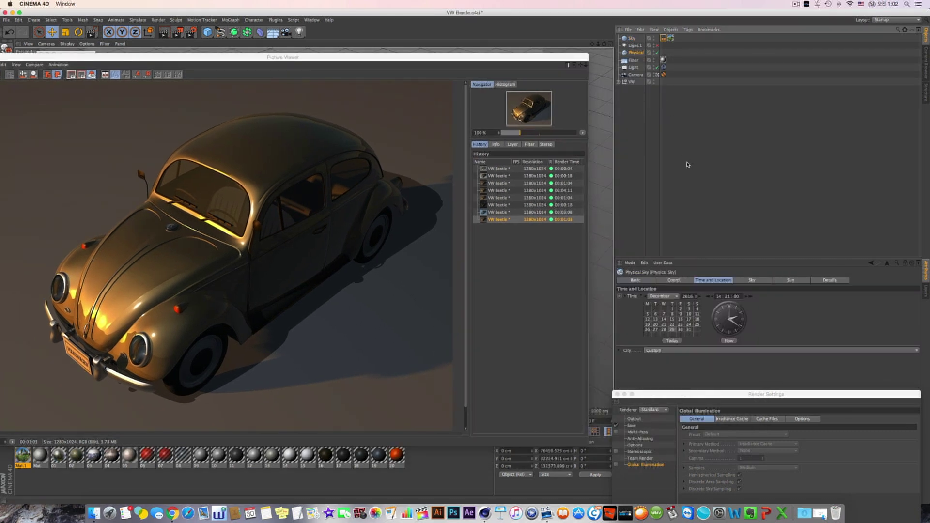
{"action": "left_click", "coordinate": [829, 281]}
{"action": "left_click_drag", "start_coordinate": [673, 397], "coordinate": [261, 438]}
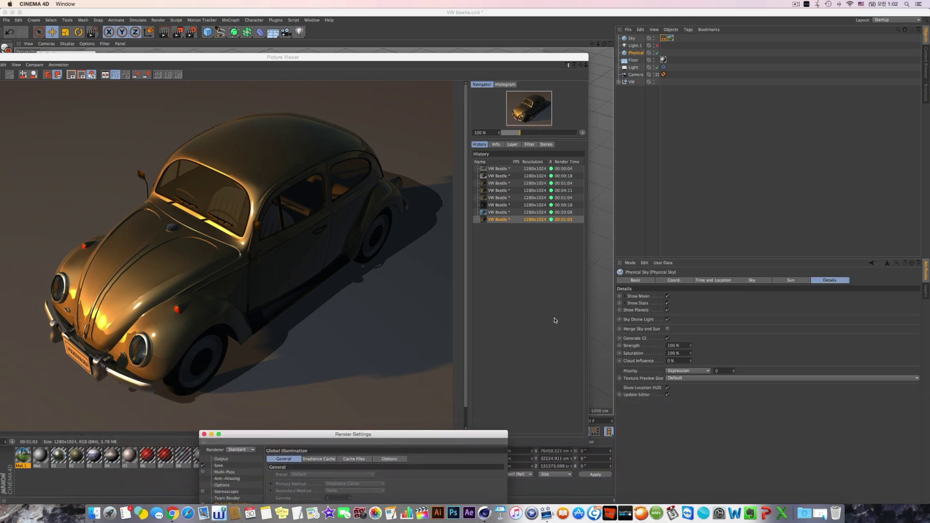
{"action": "left_click", "coordinate": [671, 280]}
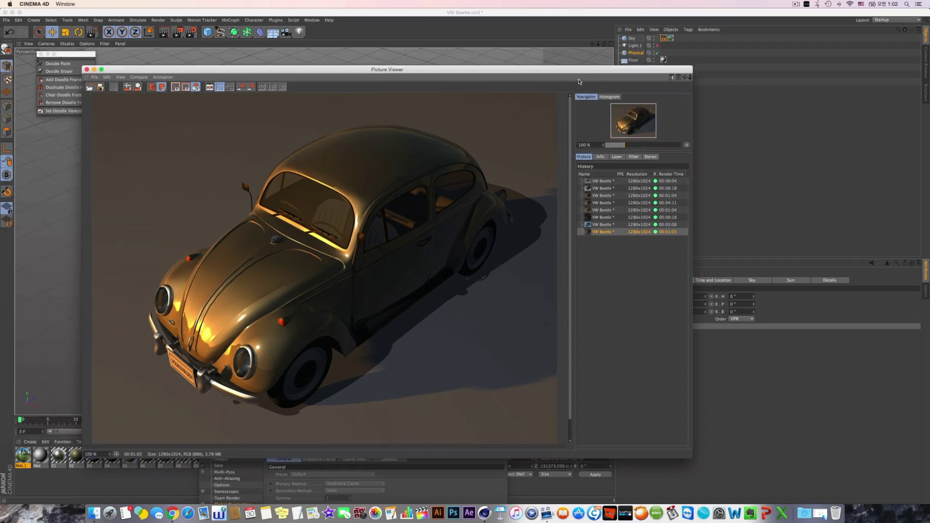
{"action": "left_click_drag", "start_coordinate": [451, 58], "coordinate": [637, 115]}
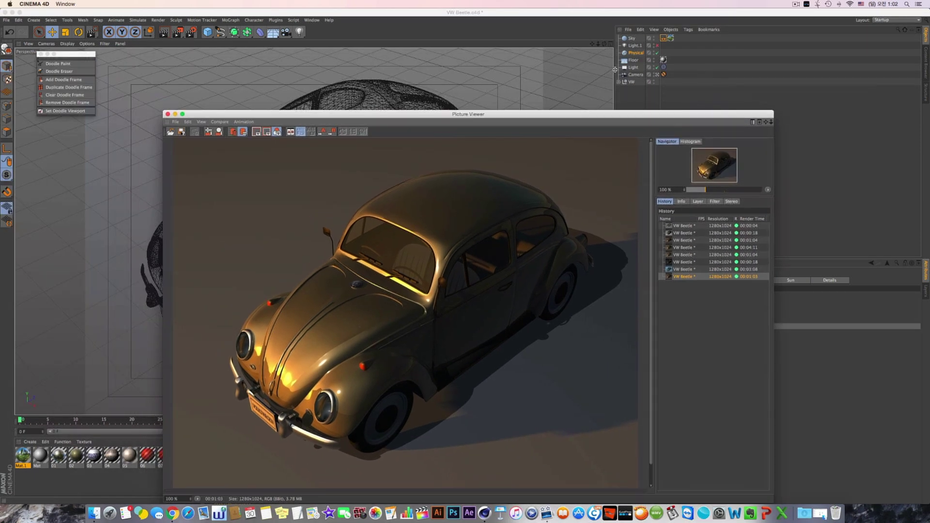
{"action": "left_click", "coordinate": [628, 55]}
{"action": "left_click", "coordinate": [634, 38]}
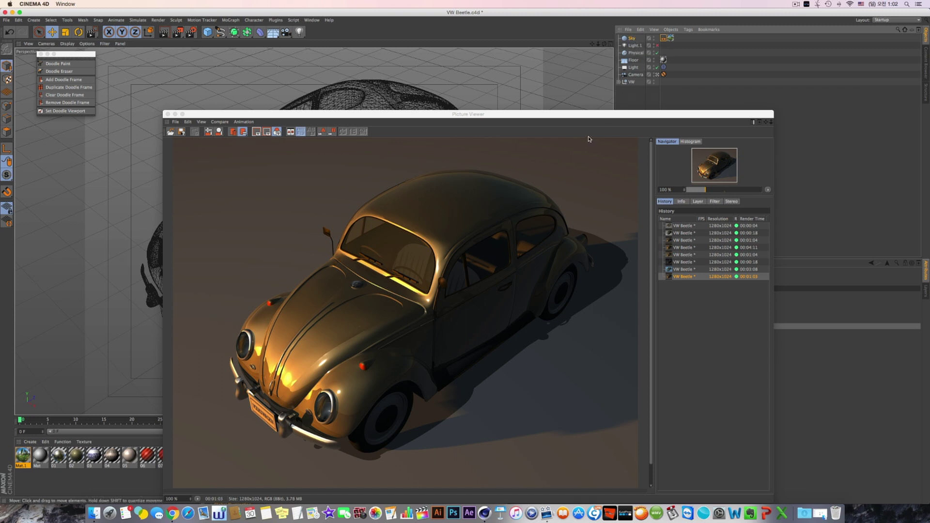
{"action": "left_click_drag", "start_coordinate": [569, 116], "coordinate": [425, 81]}
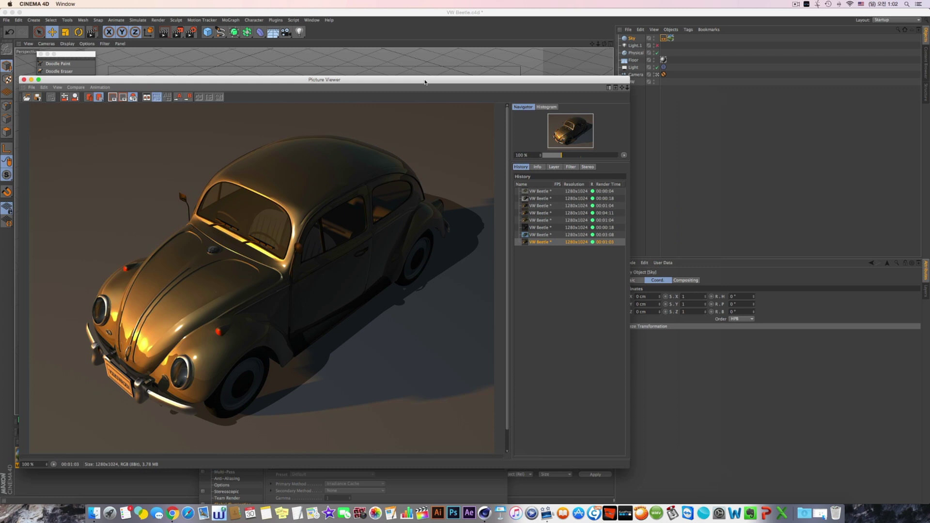
{"action": "left_click_drag", "start_coordinate": [517, 83], "coordinate": [499, 67]}
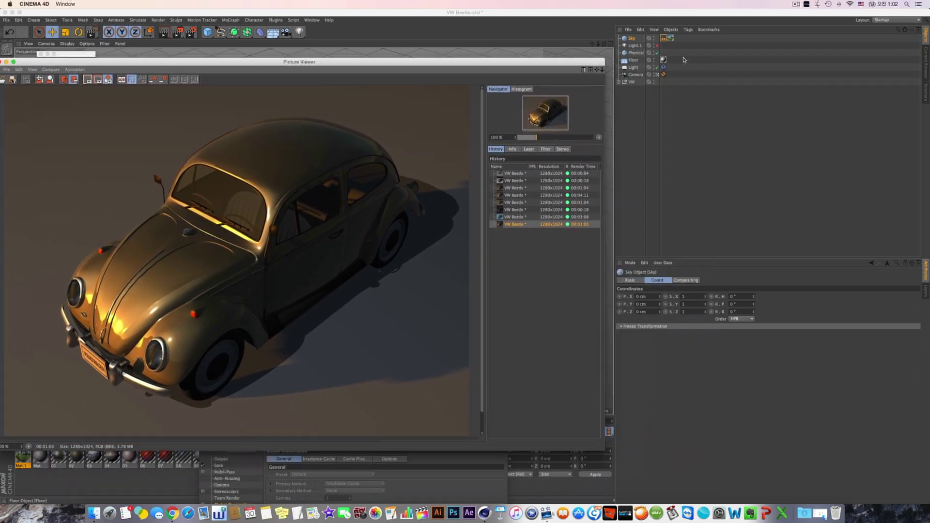
- Add a Compositing tag to the Physical Sky and disable its Seen by Reflection option
{"action": "left_click", "coordinate": [638, 54]}
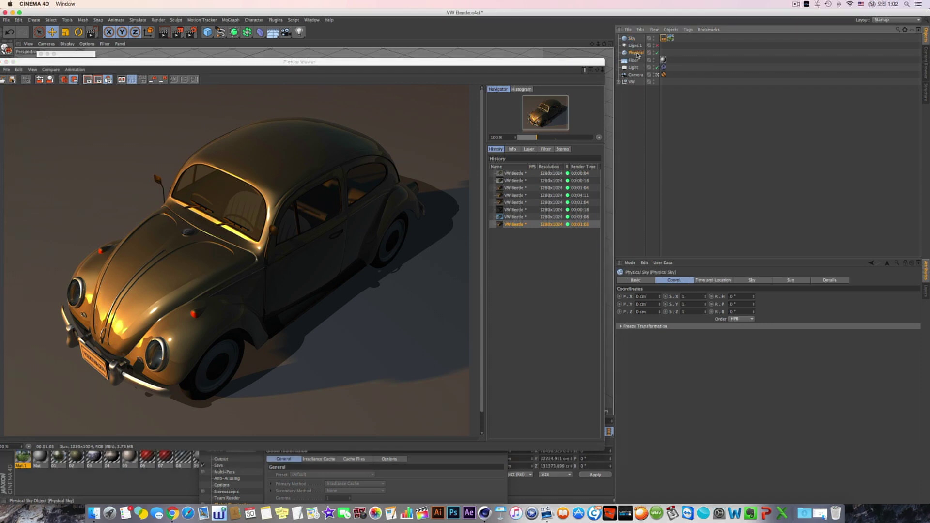
{"action": "left_click", "coordinate": [635, 40]}
{"action": "left_click", "coordinate": [636, 52]}
{"action": "right_click", "coordinate": [637, 53]}
{"action": "mouse_move", "coordinate": [667, 59]}
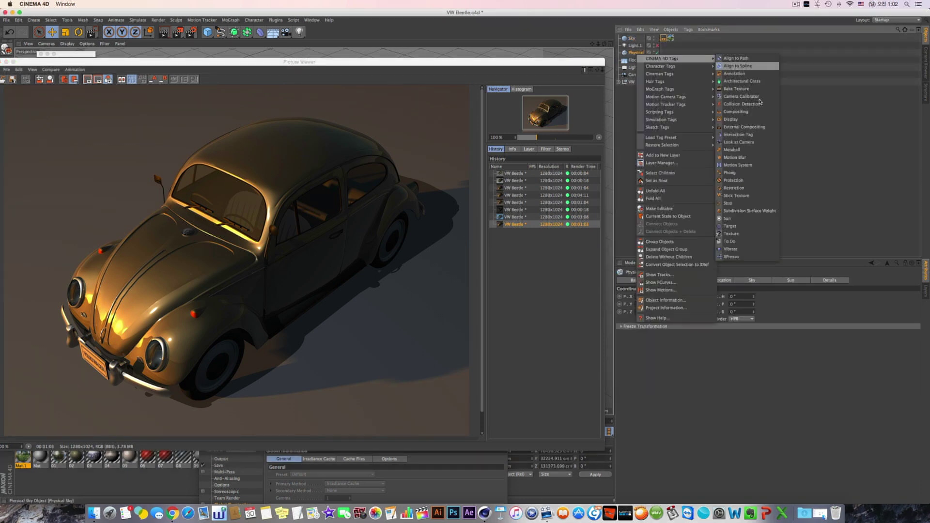
{"action": "left_click", "coordinate": [741, 113]}
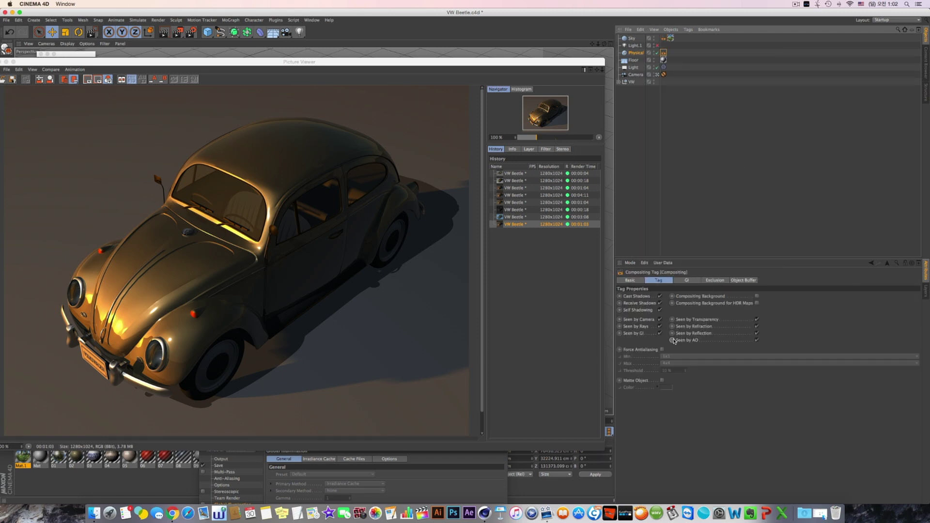
{"action": "left_click", "coordinate": [757, 334]}
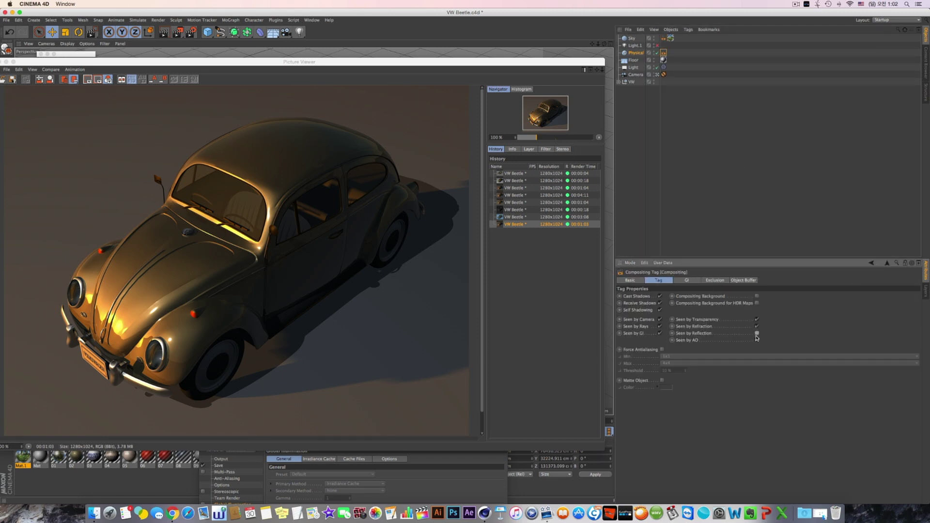
- Test-render a region over the car's hood and windshield in the viewport, and bring back the Picture Viewer for comparison
{"action": "left_click_drag", "start_coordinate": [310, 63], "coordinate": [606, 387]}
{"action": "left_click_drag", "start_coordinate": [179, 33], "coordinate": [194, 42]}
{"action": "left_click_drag", "start_coordinate": [202, 137], "coordinate": [368, 273]}
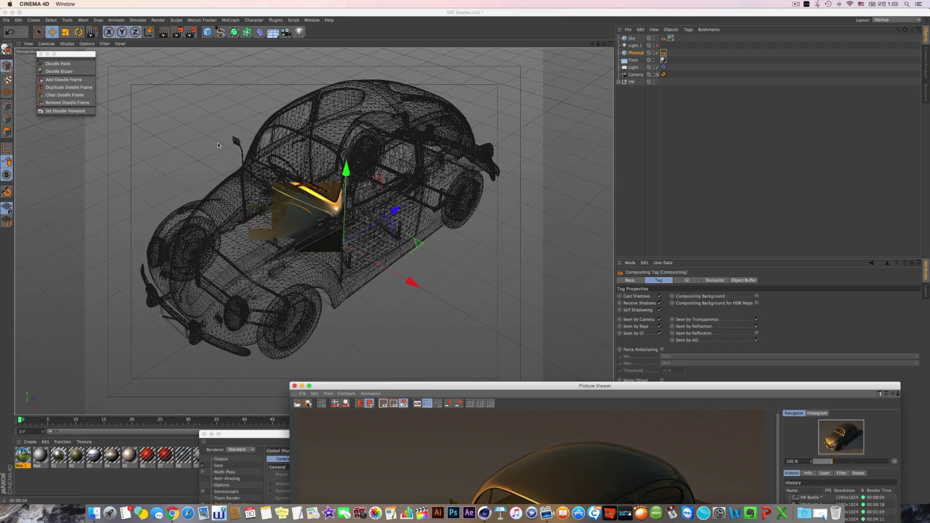
{"action": "left_click_drag", "start_coordinate": [434, 388], "coordinate": [150, 90]}
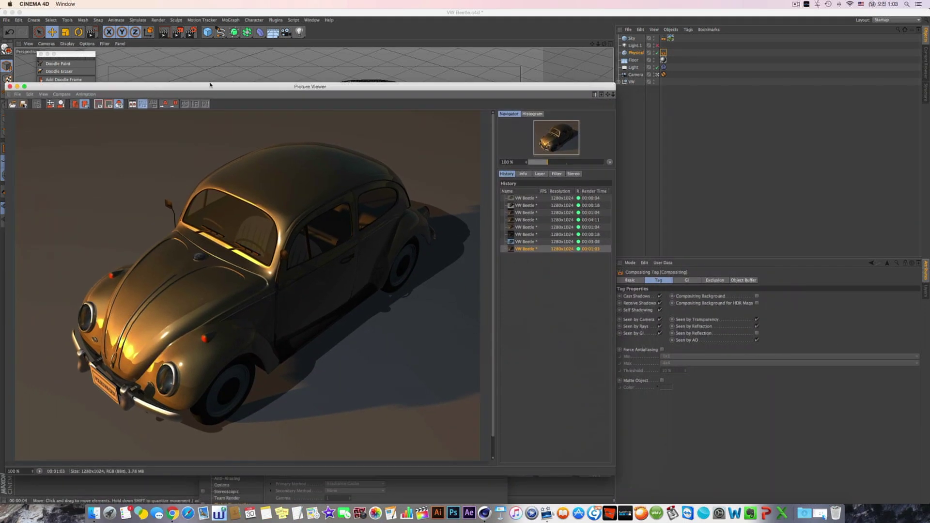
- Delete the Compositing tag from the Physical Sky object
{"action": "left_click", "coordinate": [664, 53]}
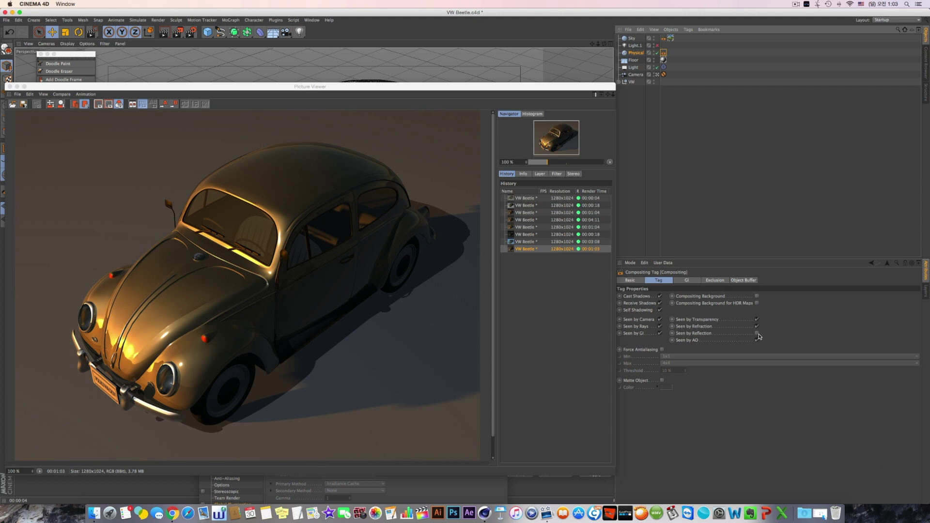
{"action": "key", "text": "Delete"}
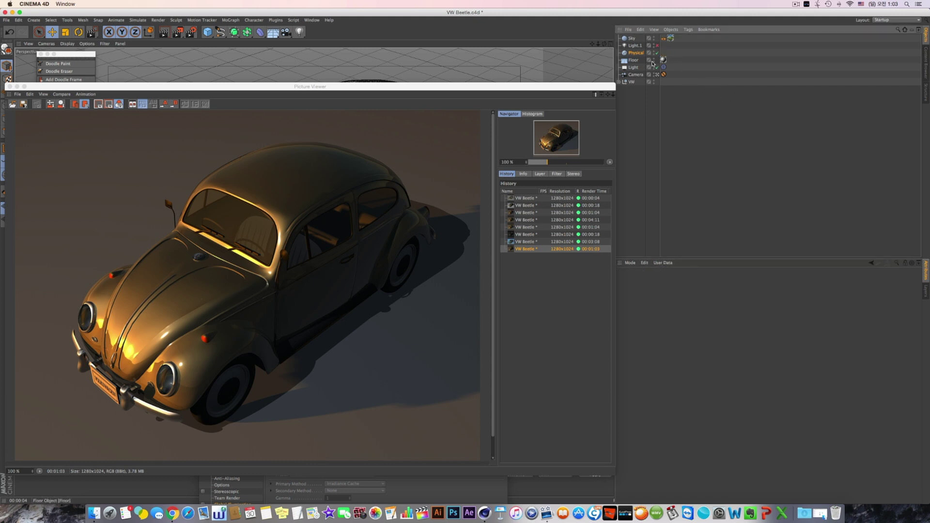
- Move the Sky object directly above the Physical Sky, and give the Physical Sky a Compositing tag with Seen by Reflection disabled
{"action": "left_click", "coordinate": [636, 53]}
{"action": "left_click_drag", "start_coordinate": [636, 39], "coordinate": [632, 50]}
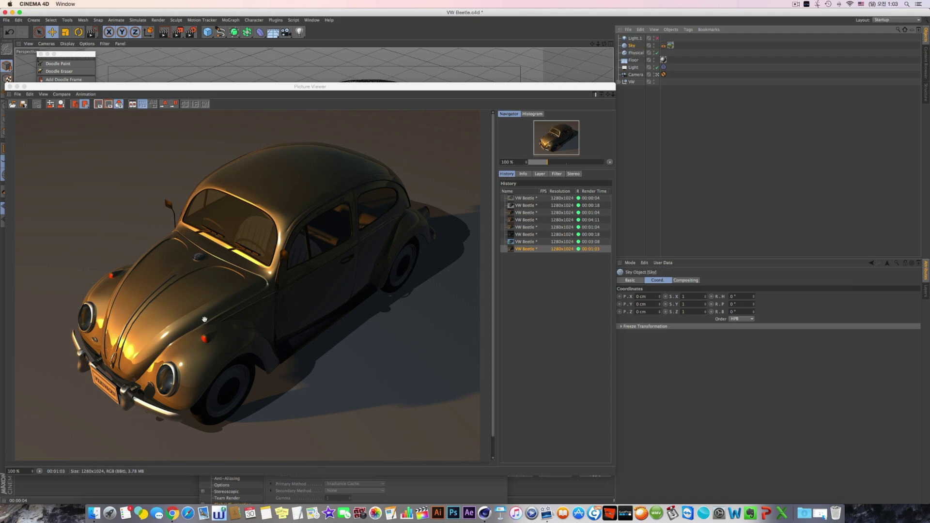
{"action": "right_click", "coordinate": [636, 53]}
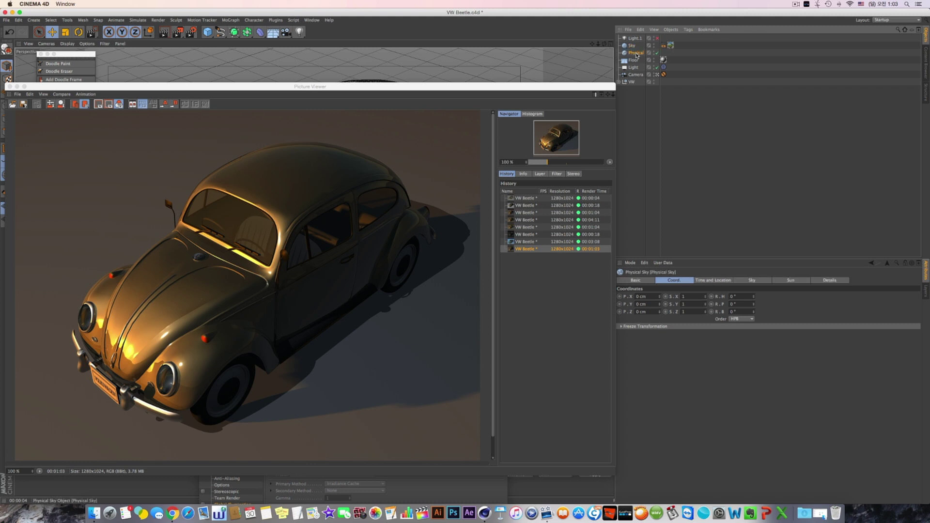
{"action": "mouse_move", "coordinate": [667, 57]}
{"action": "left_click", "coordinate": [731, 112]}
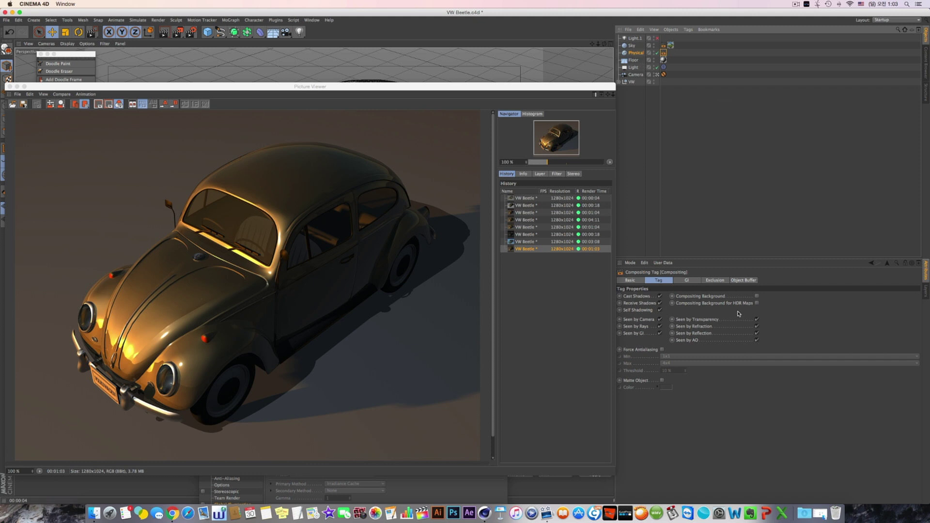
{"action": "left_click", "coordinate": [757, 333]}
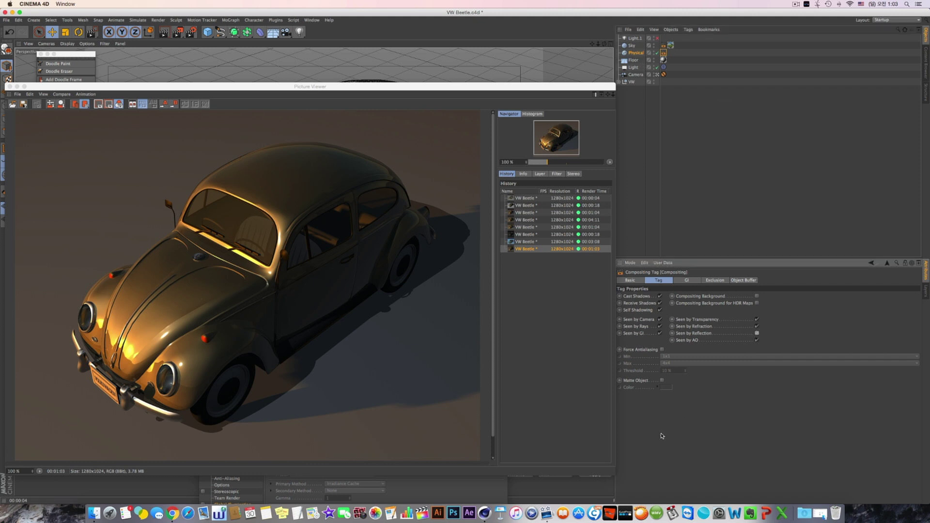
- Render the scene to the Picture Viewer and display the new render from the history after checking the previous one
{"action": "left_click", "coordinate": [632, 46]}
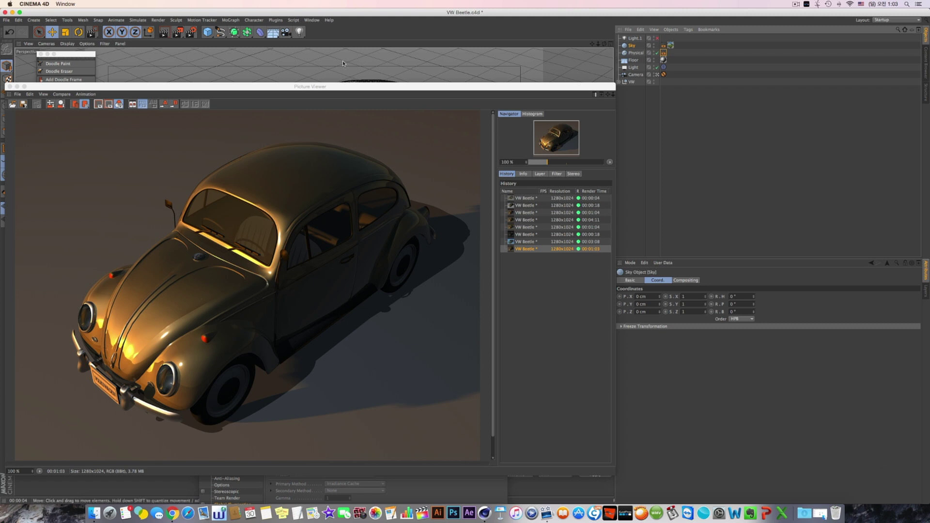
{"action": "key", "text": "shift+r"}
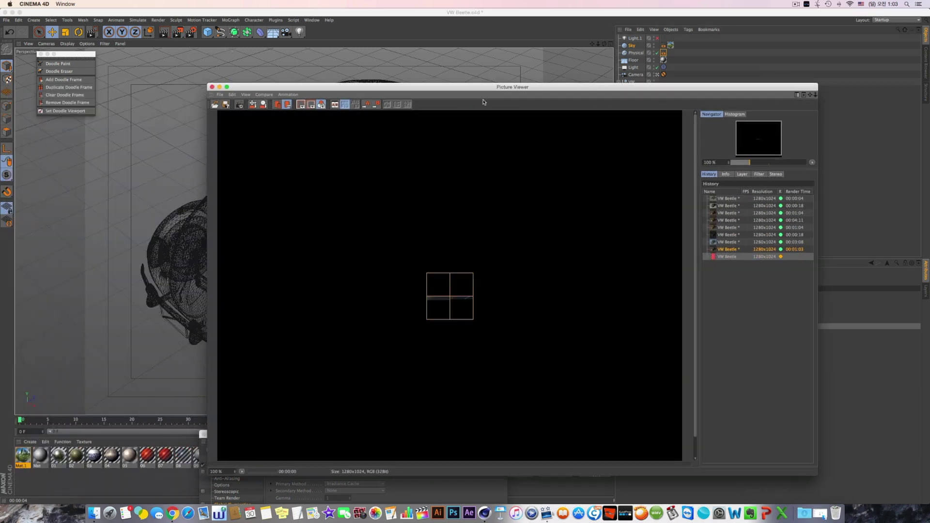
{"action": "left_click", "coordinate": [724, 249]}
{"action": "left_click", "coordinate": [725, 257]}
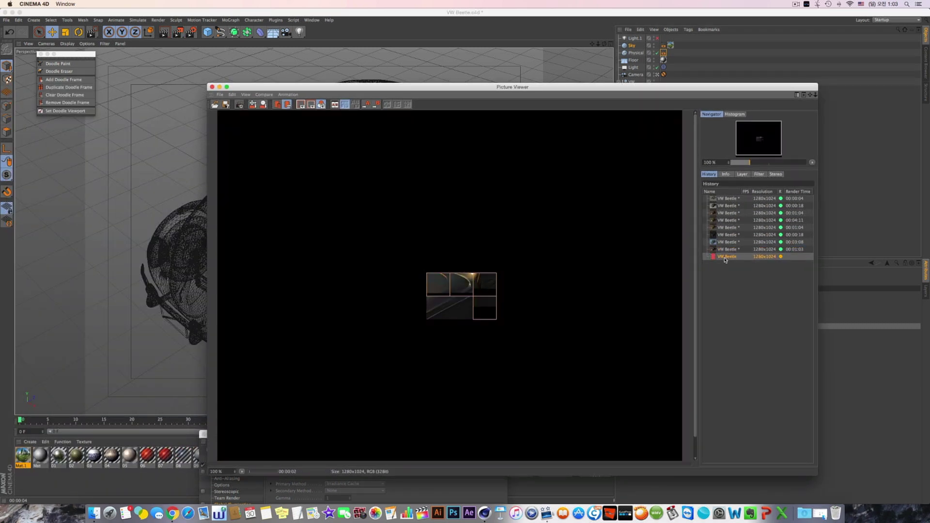
- Keep the running render going and compare it repeatedly with the previous warm-lit Beetle render in the history
{"action": "key", "text": "Escape"}
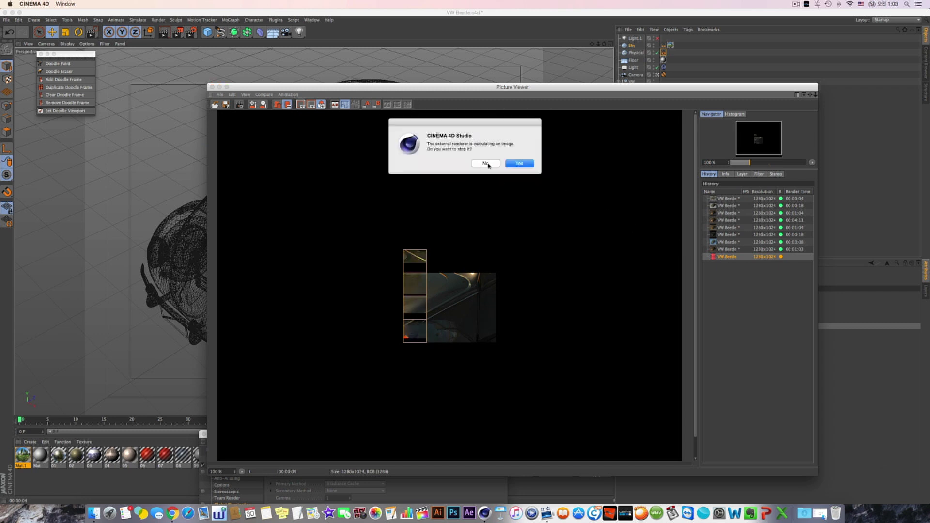
{"action": "left_click", "coordinate": [487, 164]}
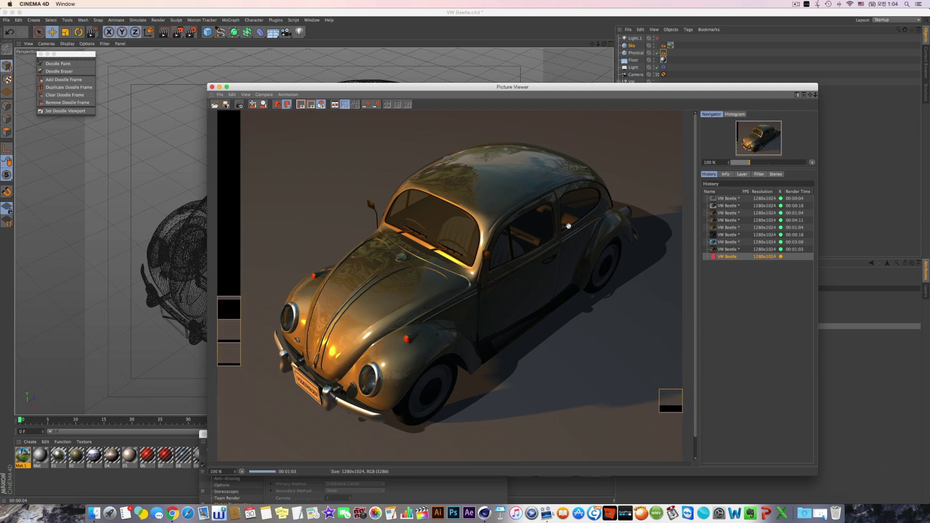
{"action": "left_click", "coordinate": [732, 249]}
{"action": "key", "text": "Down"}
{"action": "key", "text": "Up"}
{"action": "key", "text": "Down"}
{"action": "key", "text": "Up"}
{"action": "key", "text": "Down"}
{"action": "key", "text": "Up"}
{"action": "key", "text": "Down"}
{"action": "left_click", "coordinate": [731, 243]}
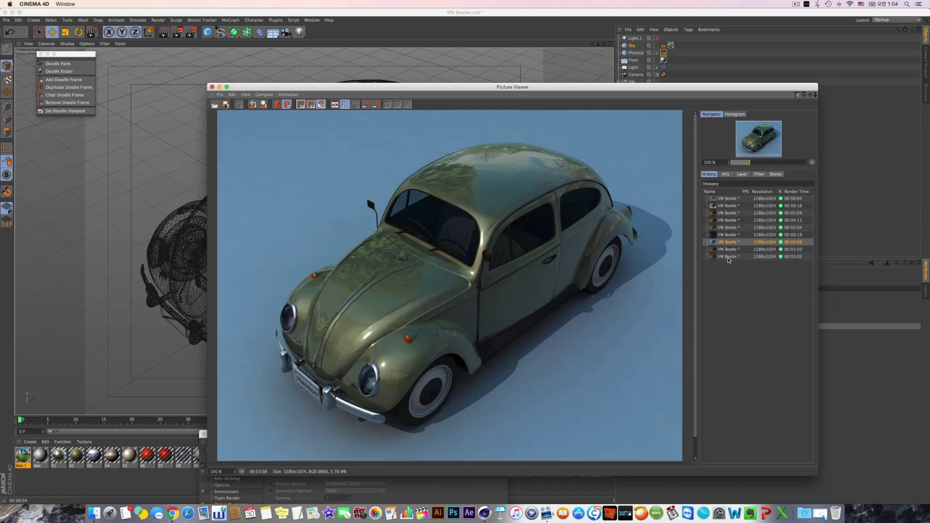
- Compare the newest Beetle render with the blue-lit render and the warm-lit render before it
{"action": "left_click", "coordinate": [731, 257]}
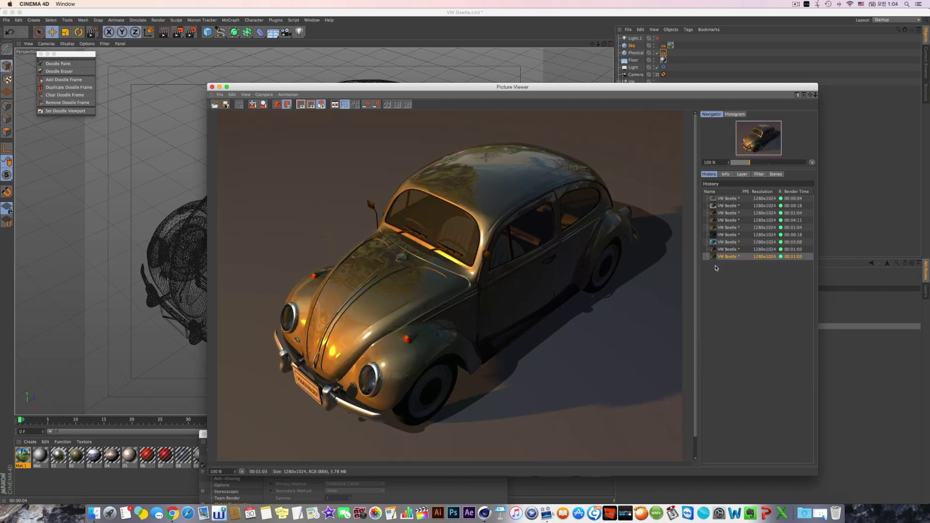
{"action": "left_click", "coordinate": [718, 243]}
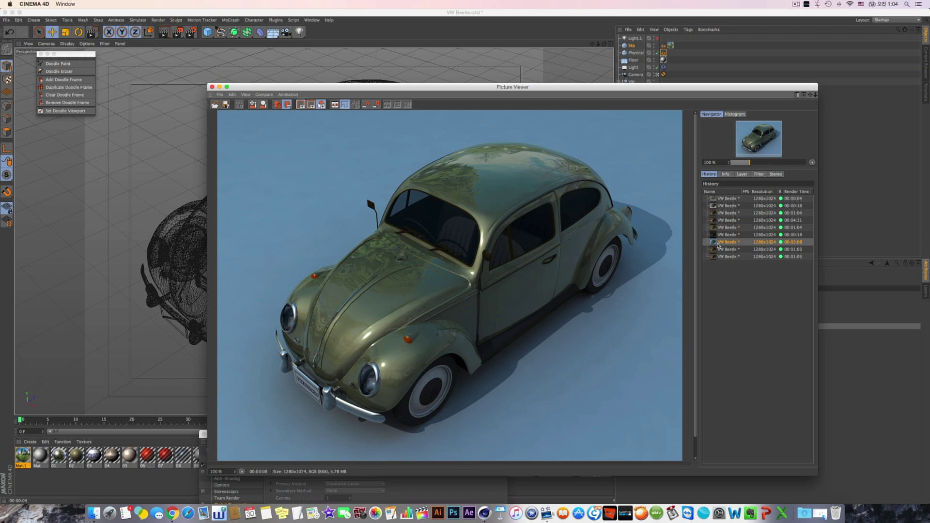
{"action": "key", "text": "Down"}
{"action": "key", "text": "Up"}
{"action": "key", "text": "Down"}
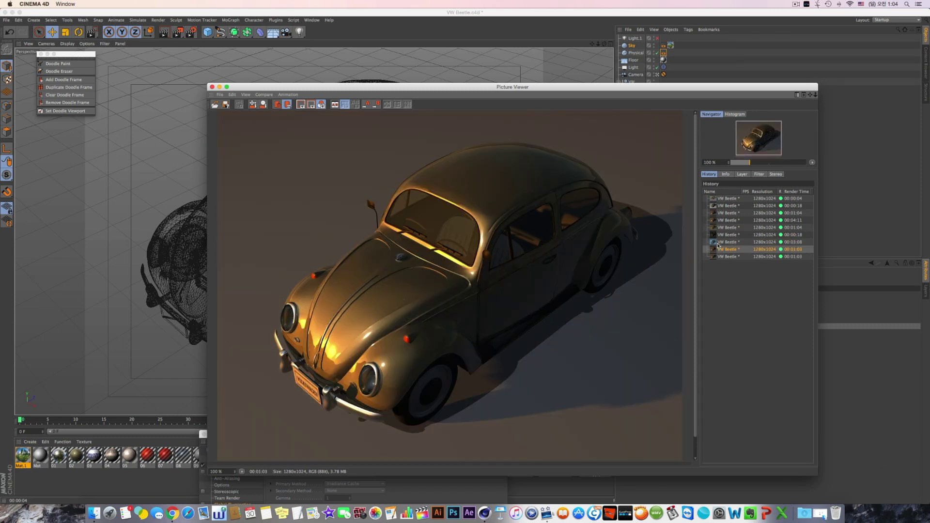
{"action": "key", "text": "Down"}
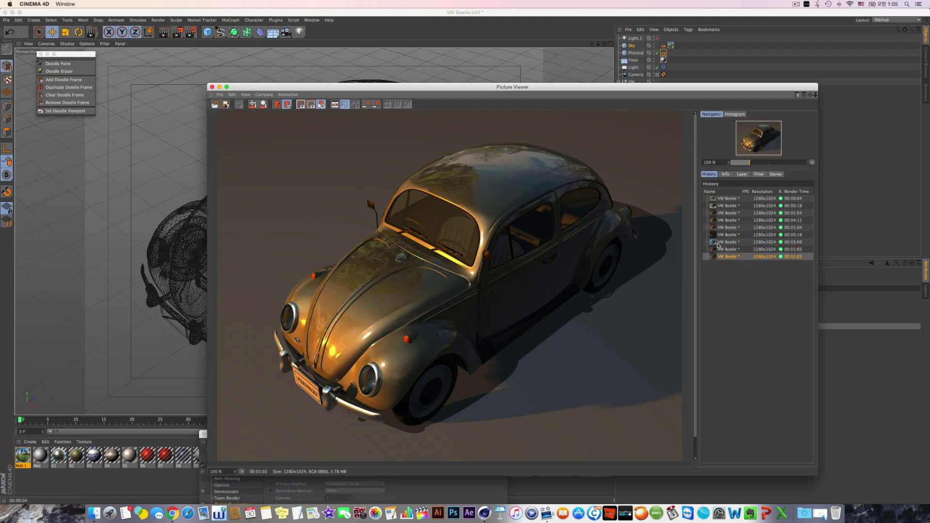
- Go back and forth through the render history to examine how lighting and reflections differ between the Beetle versions
{"action": "key", "text": "Up"}
{"action": "key", "text": "Up"}
{"action": "key", "text": "Up"}
{"action": "key", "text": "Up"}
{"action": "key", "text": "Up"}
{"action": "key", "text": "Up"}
{"action": "key", "text": "Up"}
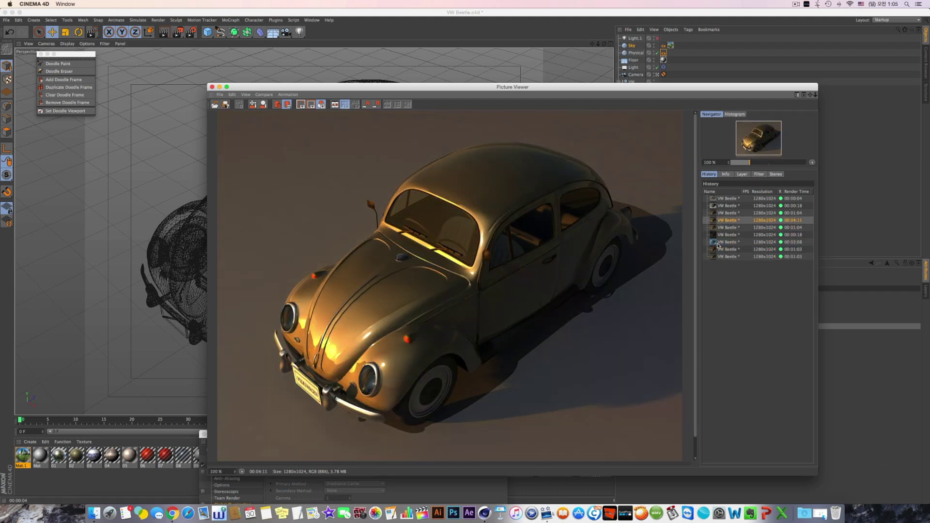
{"action": "key", "text": "Down"}
{"action": "key", "text": "Down"}
{"action": "key", "text": "Down"}
{"action": "key", "text": "Down"}
{"action": "key", "text": "Down"}
{"action": "key", "text": "Down"}
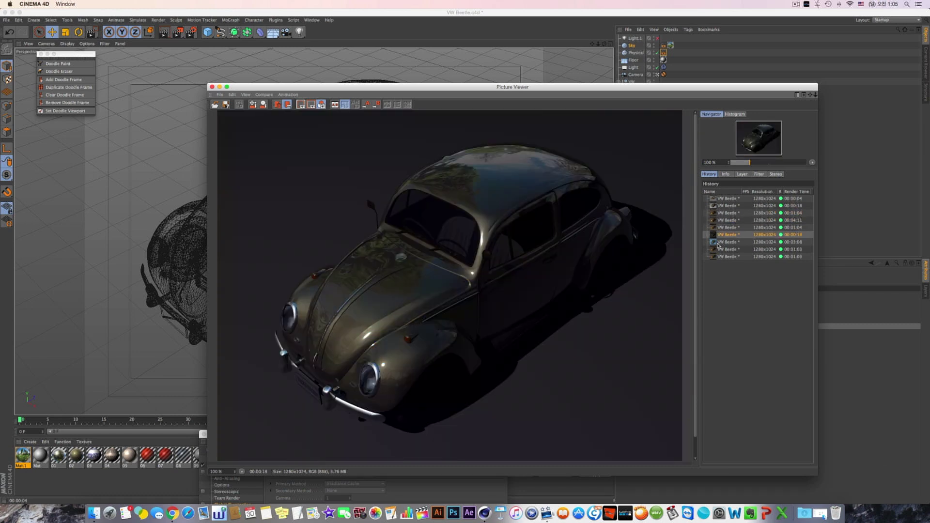
{"action": "key", "text": "Down"}
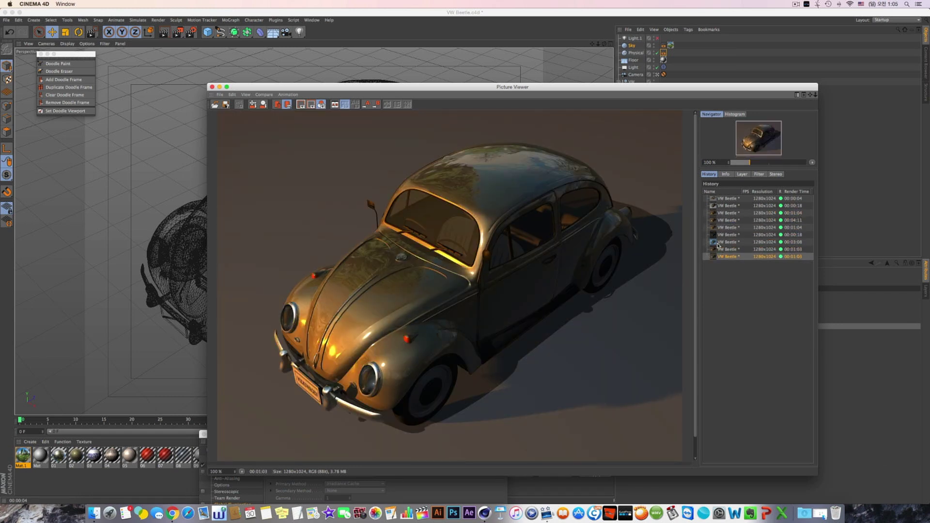
{"action": "key", "text": "Up"}
{"action": "key", "text": "Up"}
{"action": "key", "text": "Up"}
{"action": "key", "text": "Up"}
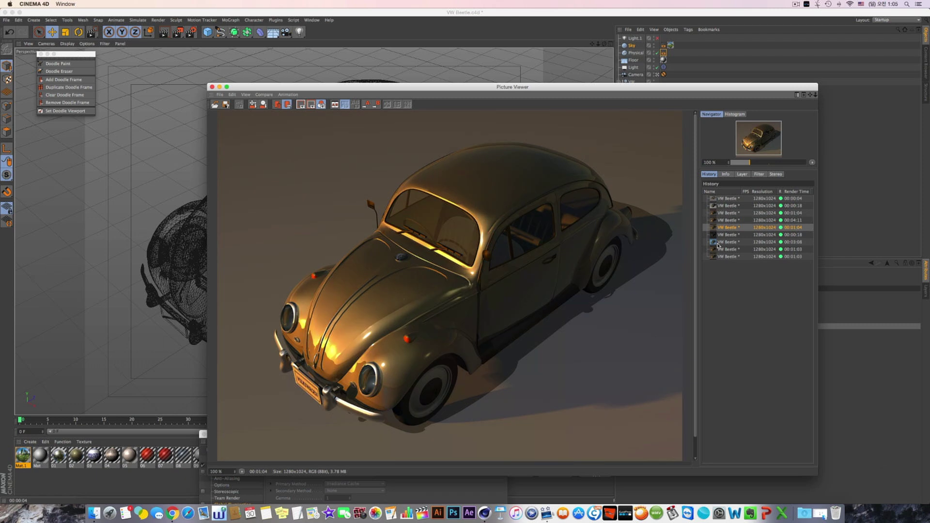
{"action": "key", "text": "Down"}
{"action": "key", "text": "Down"}
{"action": "key", "text": "Down"}
{"action": "key", "text": "Down"}
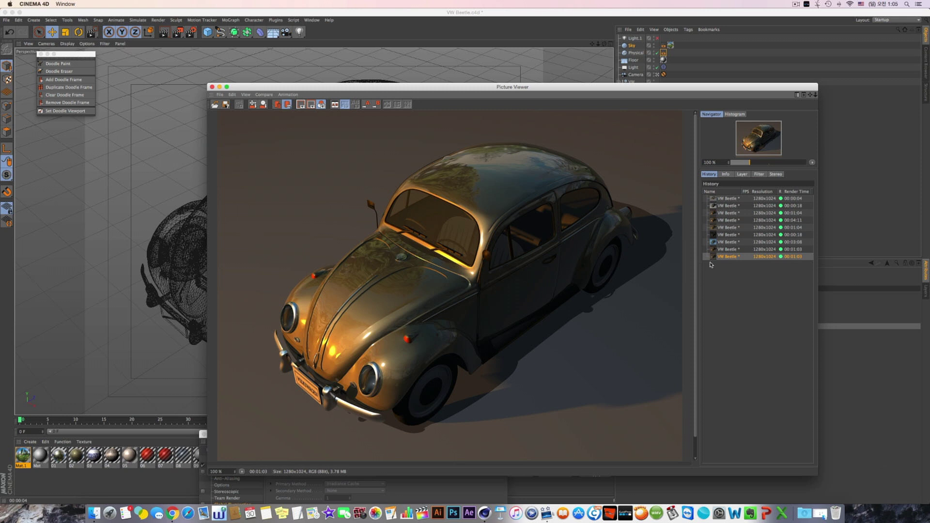
{"action": "left_click", "coordinate": [727, 249]}
{"action": "left_click", "coordinate": [723, 242]}
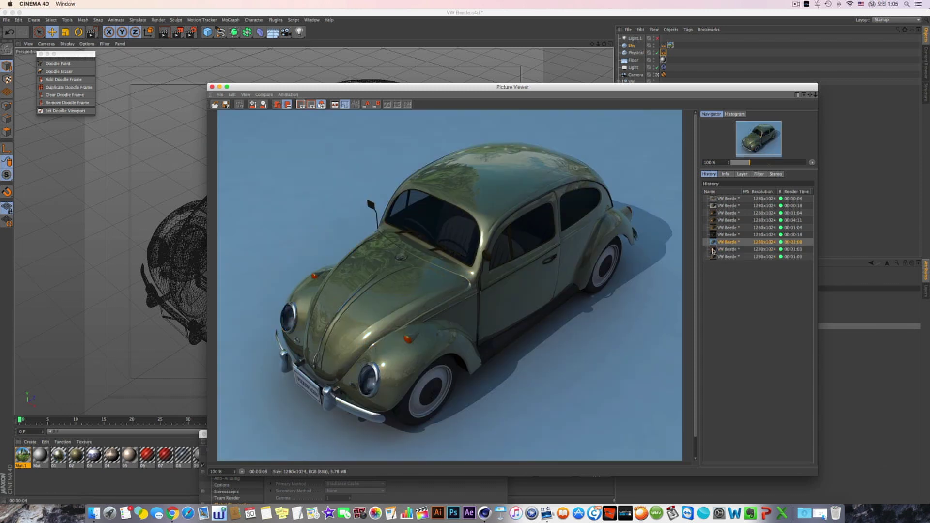
{"action": "left_click", "coordinate": [720, 250]}
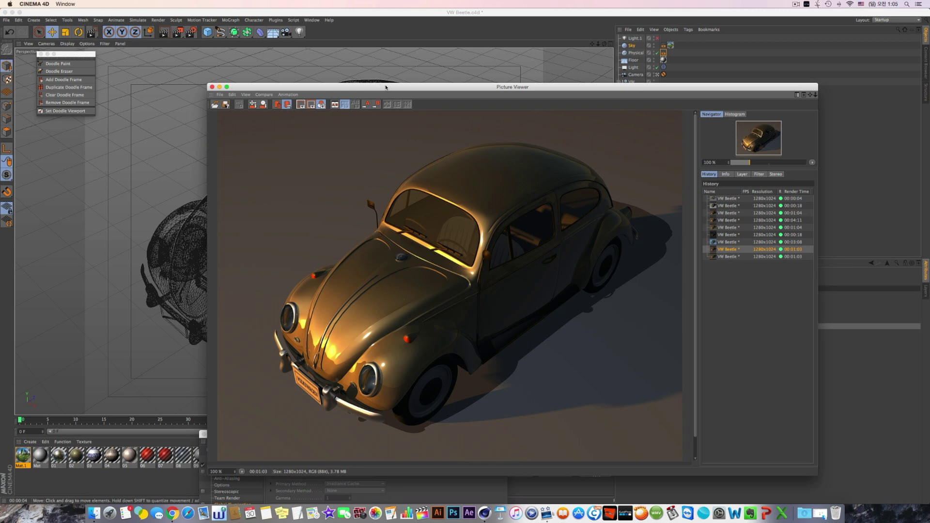
- Move the Picture Viewer aside to uncover the object settings and set the Physical Sky's time to 12:18:00
{"action": "left_click_drag", "start_coordinate": [385, 87], "coordinate": [306, 88]}
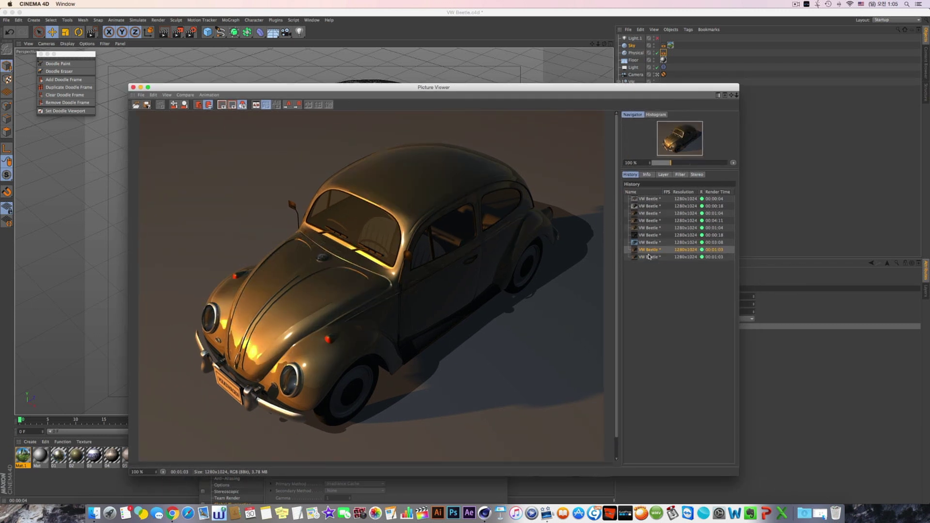
{"action": "left_click_drag", "start_coordinate": [665, 91], "coordinate": [519, 83]}
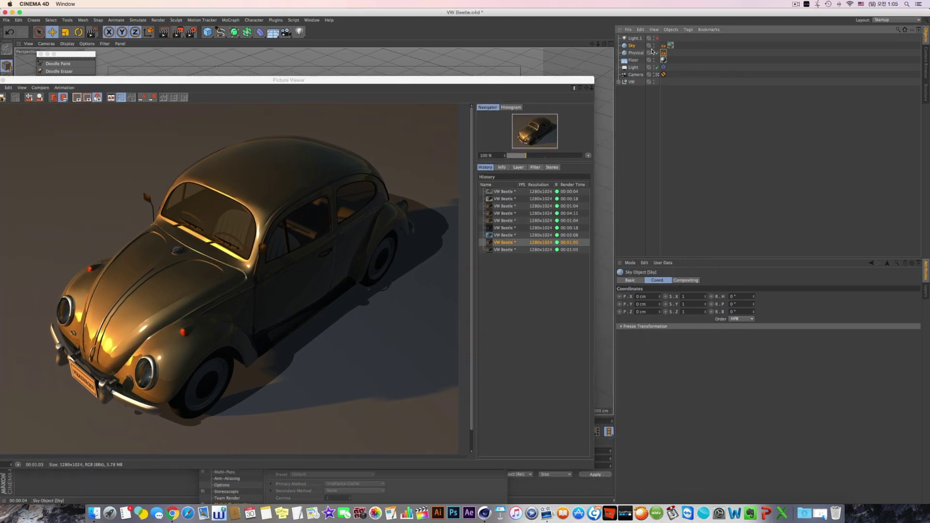
{"action": "left_click", "coordinate": [636, 52]}
{"action": "left_click", "coordinate": [716, 281]}
{"action": "left_click", "coordinate": [738, 281]}
{"action": "left_click", "coordinate": [718, 281]}
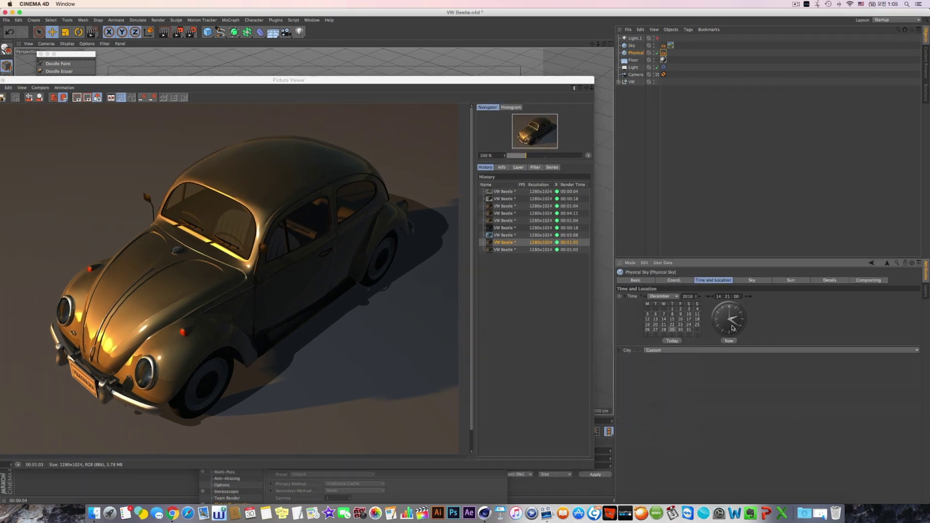
{"action": "left_click_drag", "start_coordinate": [738, 316], "coordinate": [733, 310]}
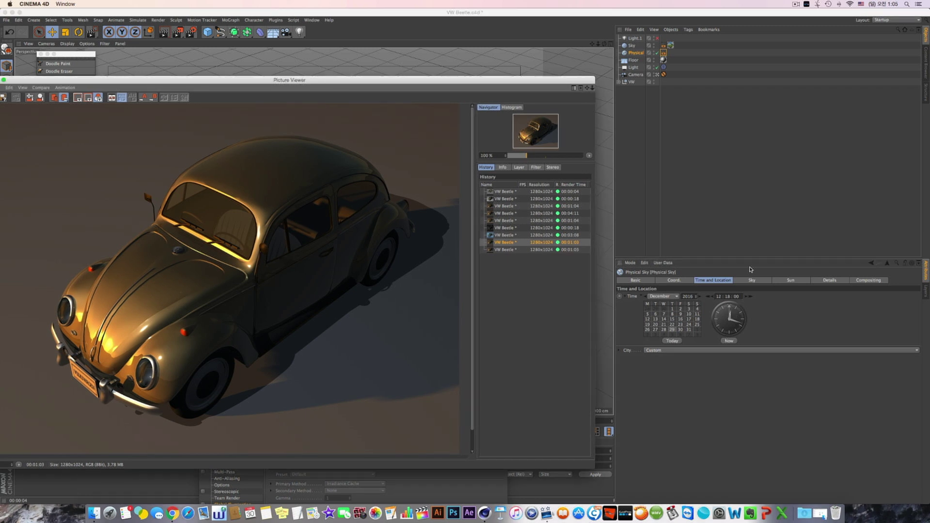
- Try to change the Physical Sky's sun preview color to light blue
{"action": "left_click", "coordinate": [797, 281]}
{"action": "left_click", "coordinate": [678, 297]}
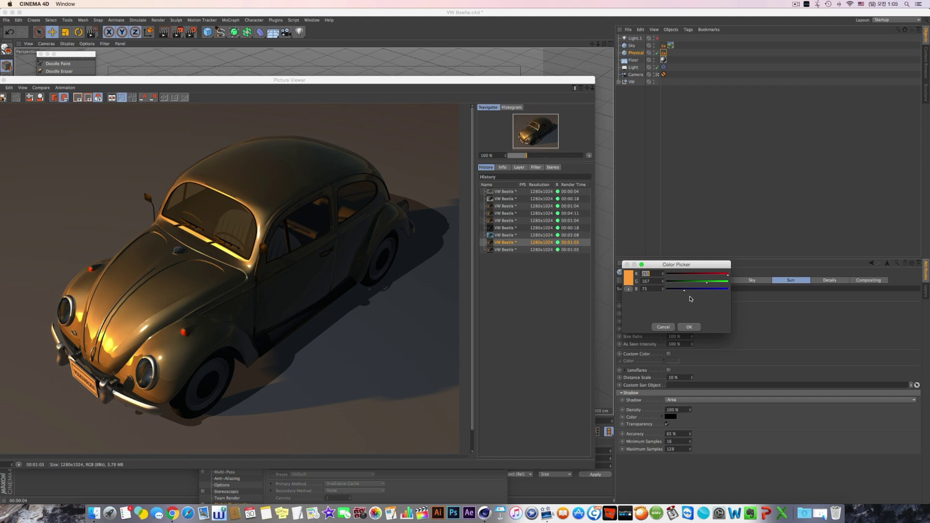
{"action": "left_click", "coordinate": [631, 281]}
{"action": "mouse_move", "coordinate": [678, 351]}
{"action": "left_mouse_down"}
{"action": "mouse_move", "coordinate": [682, 362]}
{"action": "mouse_move", "coordinate": [672, 364]}
{"action": "left_mouse_up"}
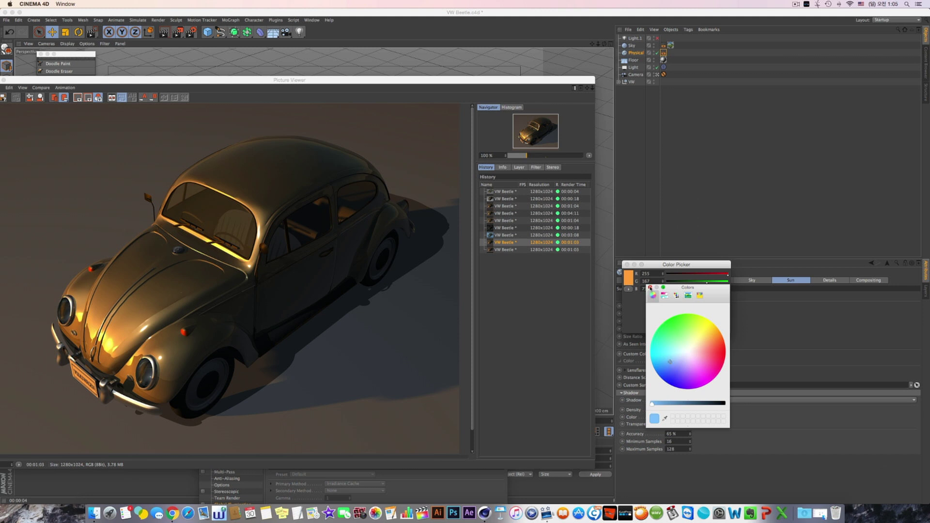
{"action": "left_click", "coordinate": [650, 288]}
{"action": "left_click", "coordinate": [690, 332]}
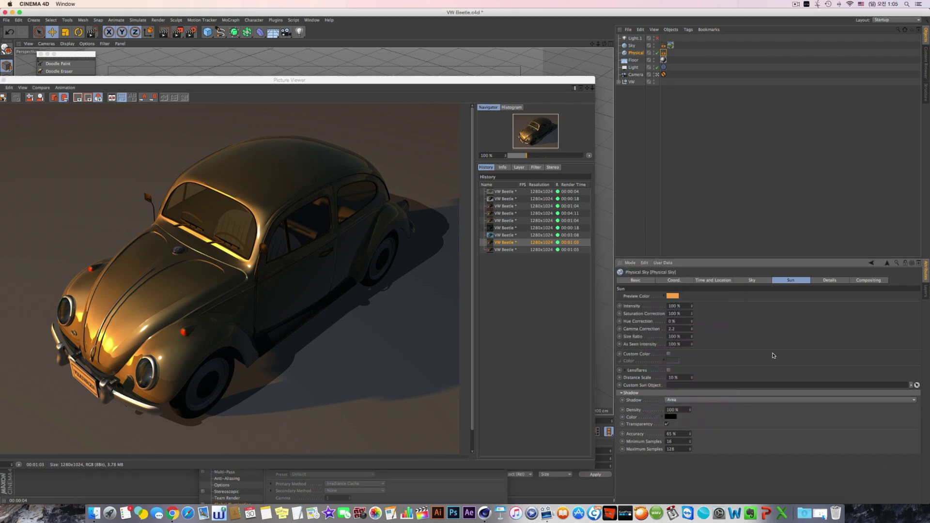
- Enable a custom sun color for the Physical Sky and set it to light peach
{"action": "left_click", "coordinate": [821, 280]}
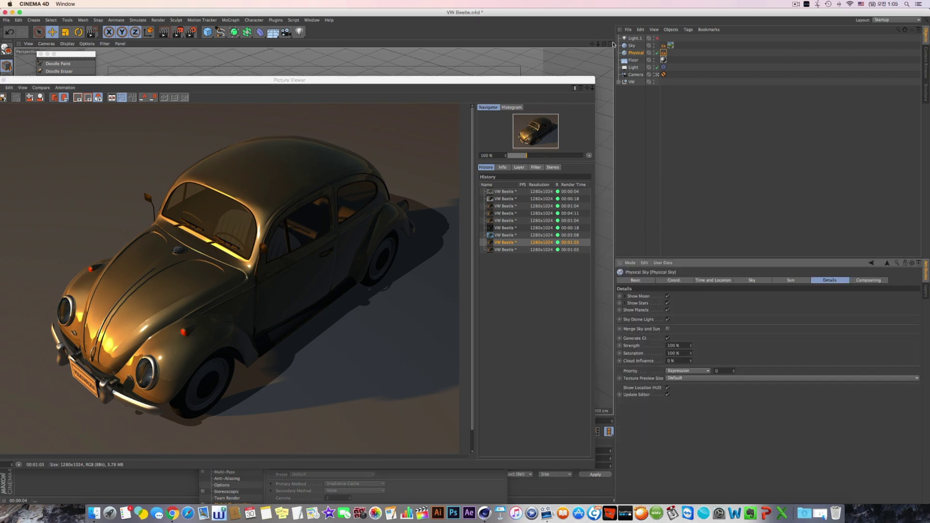
{"action": "left_click", "coordinate": [714, 280]}
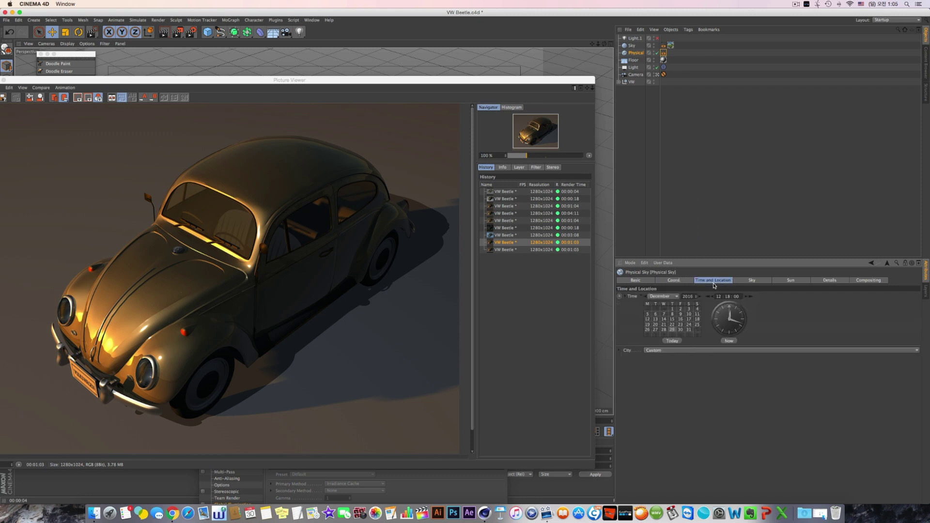
{"action": "left_click", "coordinate": [761, 281]}
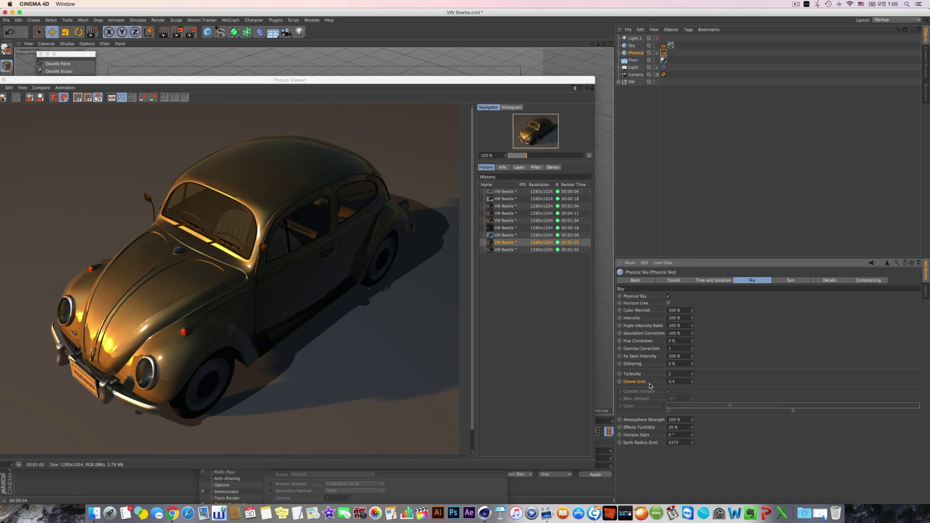
{"action": "left_click", "coordinate": [786, 283]}
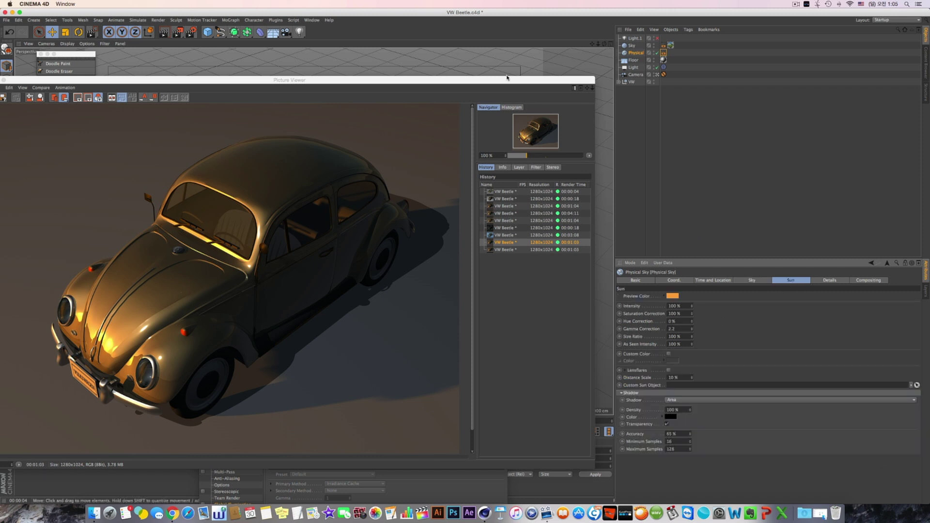
{"action": "left_click", "coordinate": [673, 361]}
{"action": "left_click", "coordinate": [626, 343]}
{"action": "left_click", "coordinate": [702, 407]}
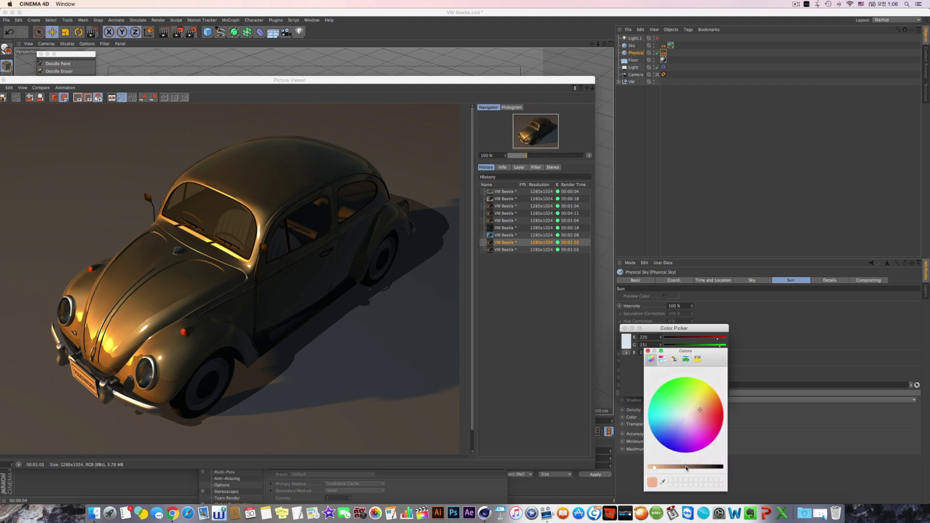
{"action": "left_click", "coordinate": [649, 350]}
{"action": "left_click", "coordinate": [695, 391]}
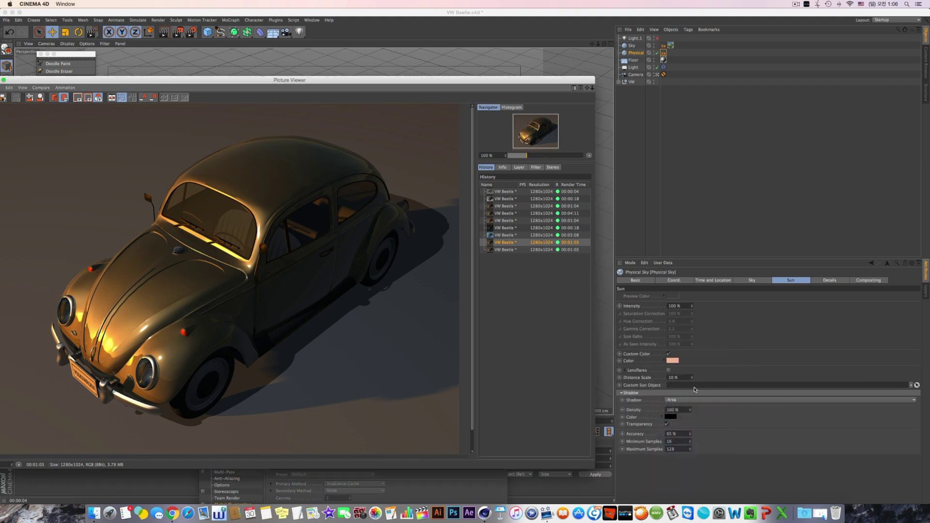
- Change the Physical Sky's custom sun color to light sky blue
{"action": "left_click", "coordinate": [674, 362]}
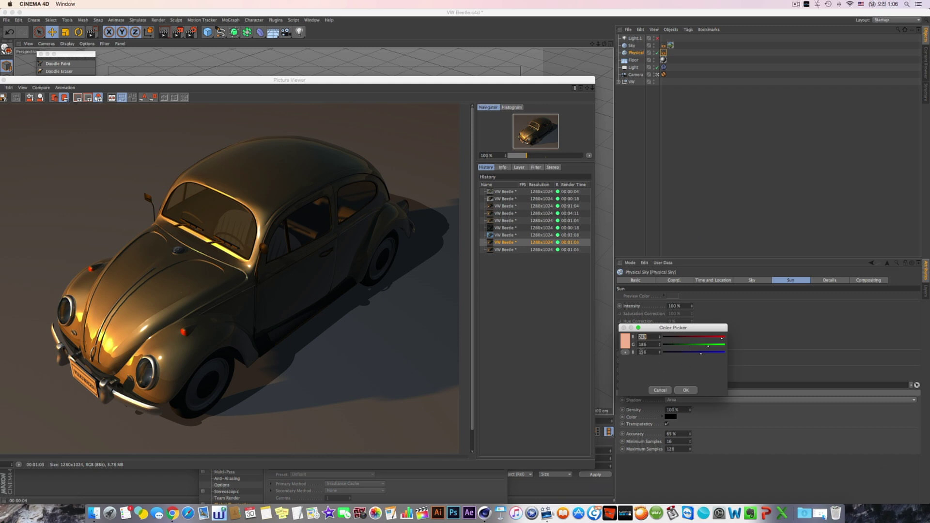
{"action": "left_click", "coordinate": [625, 342]}
{"action": "left_click_drag", "start_coordinate": [665, 401], "coordinate": [666, 424]}
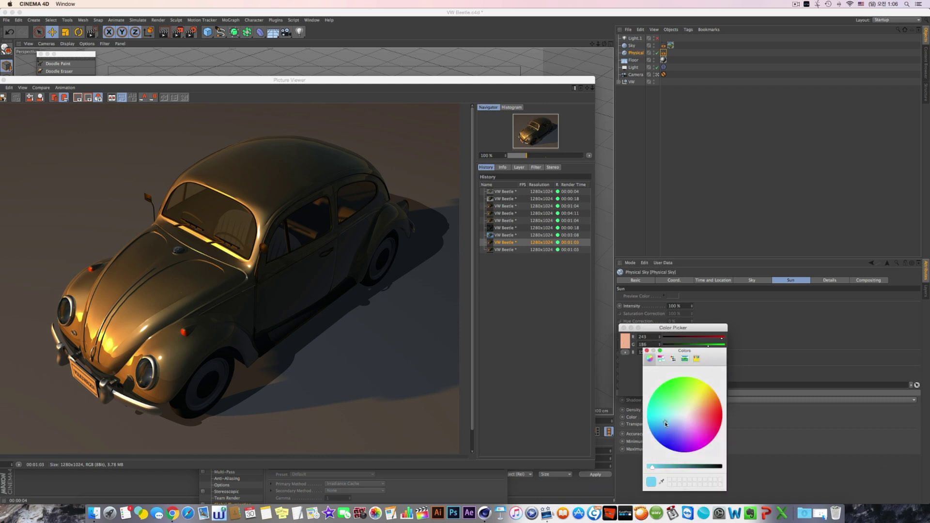
{"action": "left_click", "coordinate": [647, 351]}
{"action": "left_click", "coordinate": [689, 391]}
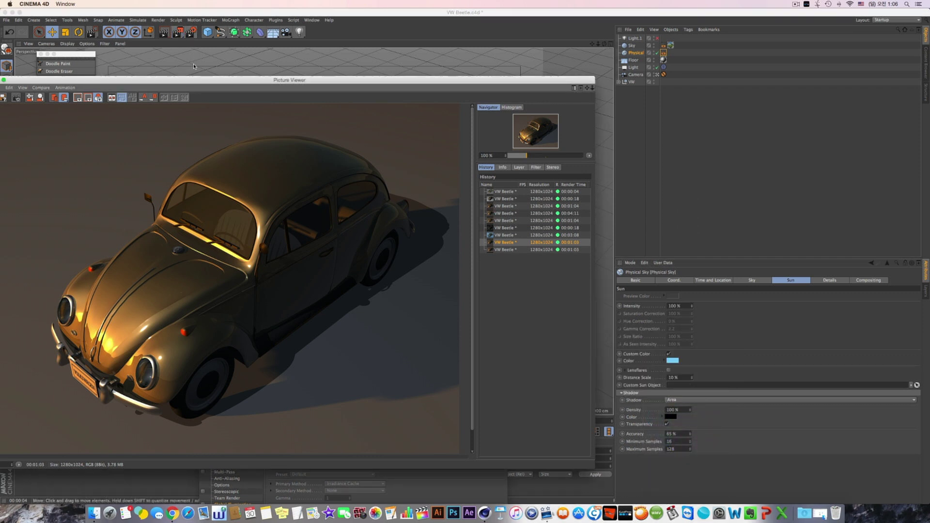
- Render the scene to the Picture Viewer and bring its window fully back into view
{"action": "key", "text": "shift+r"}
{"action": "left_click_drag", "start_coordinate": [201, 82], "coordinate": [397, 96]}
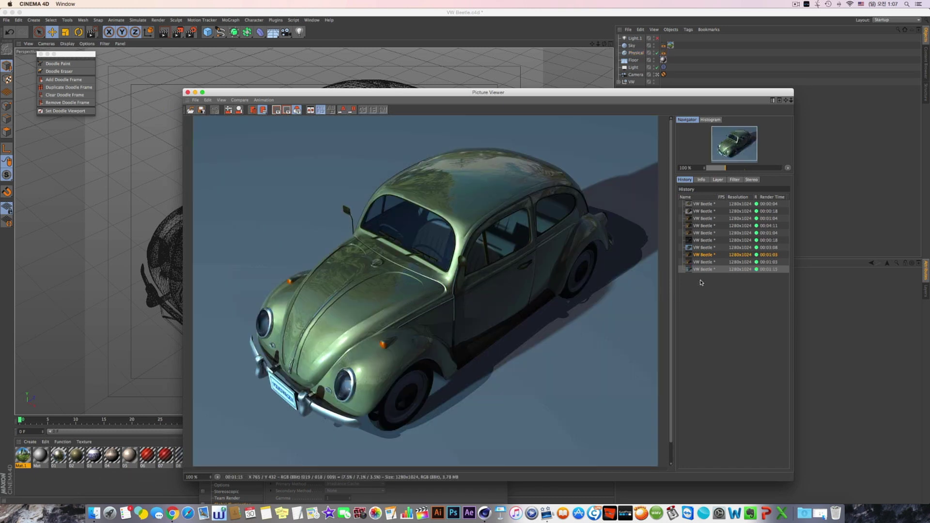
- Compare the new blue-sun render with the earlier blue-lit render, and move the Picture Viewer aside again
{"action": "left_click", "coordinate": [703, 248]}
{"action": "left_click", "coordinate": [702, 270]}
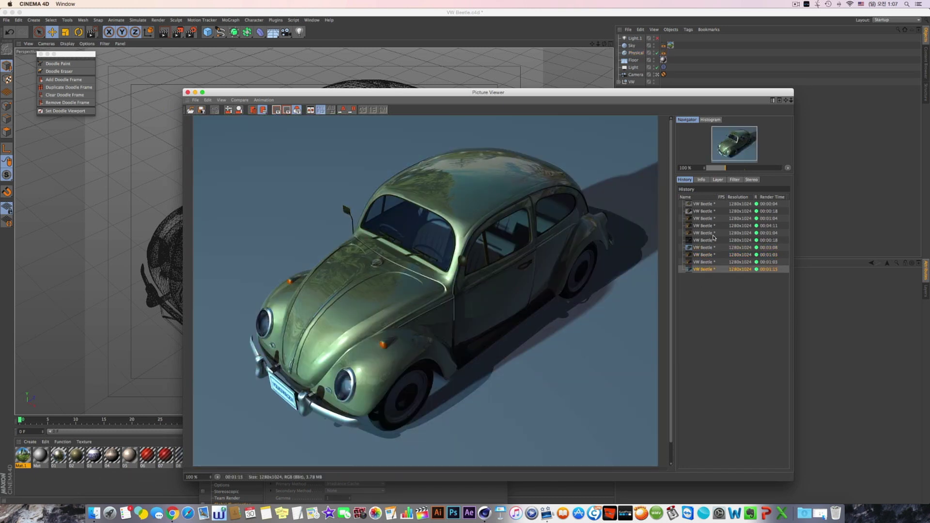
{"action": "left_click", "coordinate": [703, 248]}
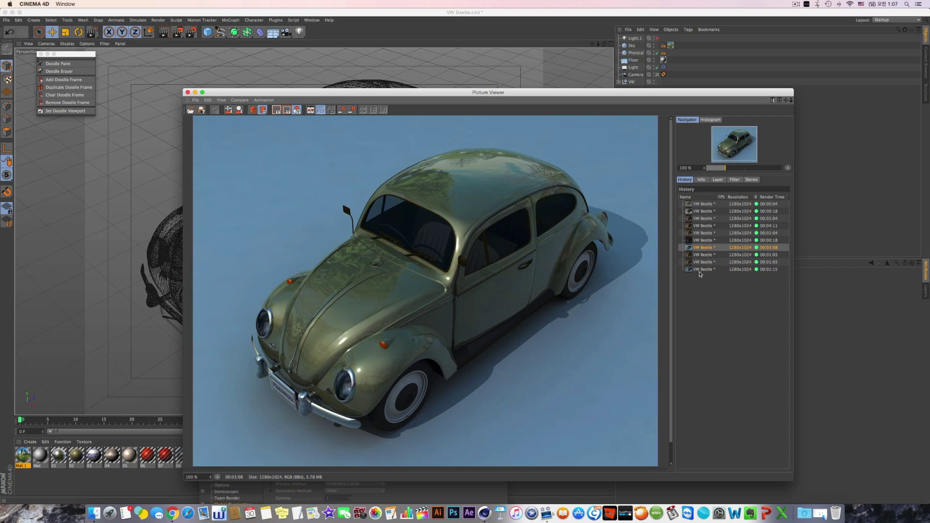
{"action": "left_click", "coordinate": [702, 270]}
{"action": "left_click", "coordinate": [704, 247]}
{"action": "left_click", "coordinate": [705, 270]}
{"action": "left_click", "coordinate": [706, 248]}
{"action": "left_click", "coordinate": [706, 271]}
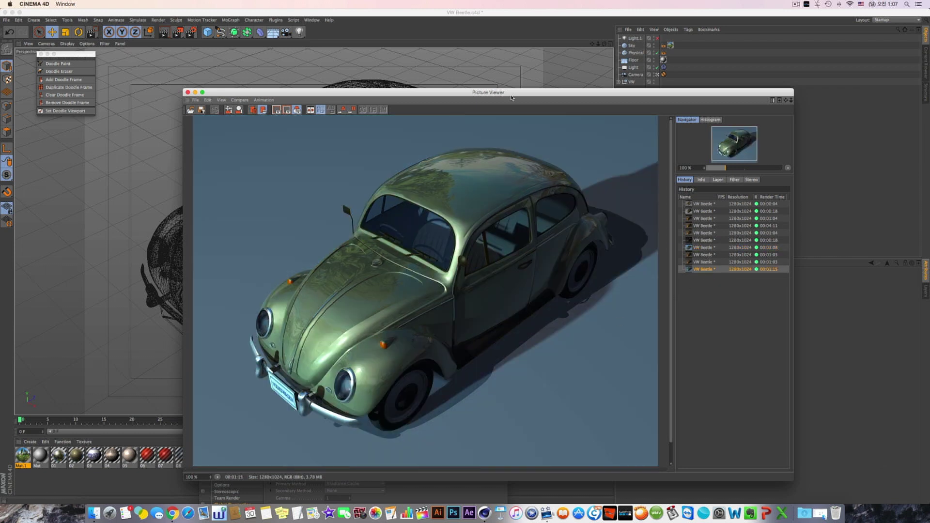
{"action": "left_click_drag", "start_coordinate": [514, 93], "coordinate": [361, 85]}
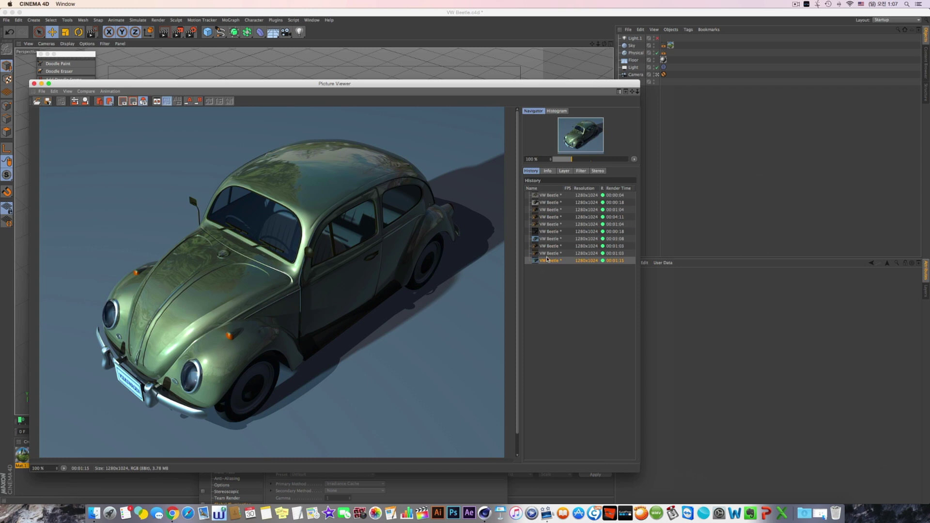
- Compare the newest blue-sun render with the two earlier custom-sun and blue-lit renders in the Picture Viewer history
{"action": "left_click", "coordinate": [549, 239]}
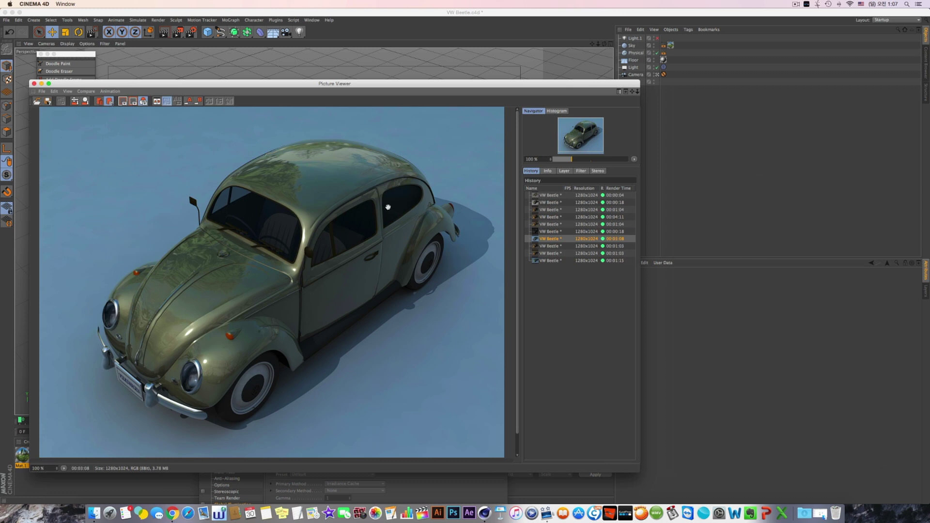
{"action": "left_click_drag", "start_coordinate": [378, 91], "coordinate": [446, 112]}
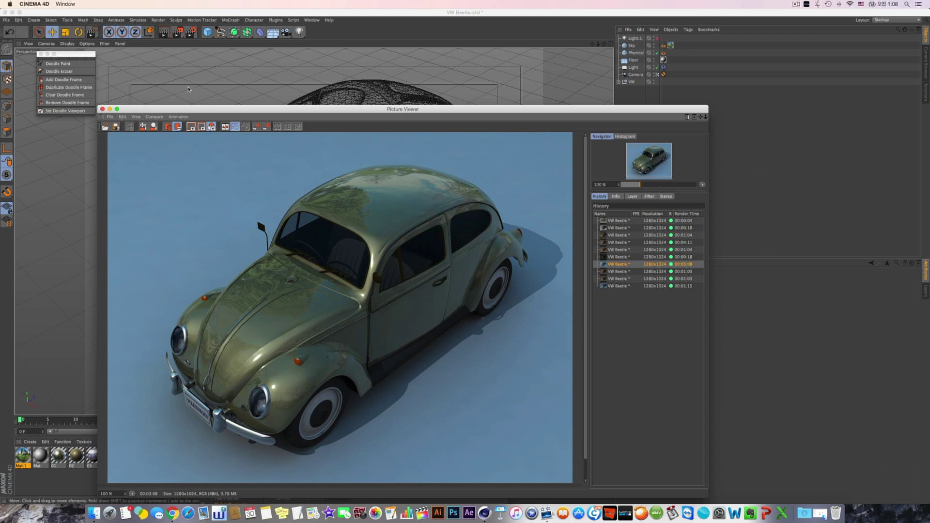
{"action": "left_click", "coordinate": [611, 286]}
{"action": "left_click", "coordinate": [614, 280]}
{"action": "left_click", "coordinate": [614, 286]}
{"action": "left_click", "coordinate": [617, 280]}
{"action": "left_click", "coordinate": [618, 287]}
{"action": "left_click", "coordinate": [617, 280]}
{"action": "left_click", "coordinate": [620, 286]}
{"action": "left_click", "coordinate": [618, 280]}
{"action": "left_click", "coordinate": [620, 265]}
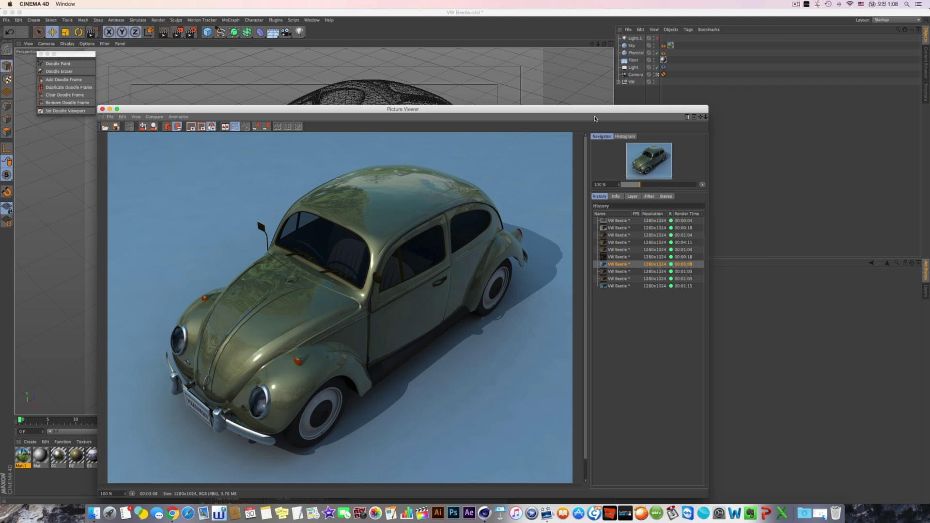
- Delete the Light.1 object and the Physical Sky from the scene
{"action": "left_click", "coordinate": [635, 38]}
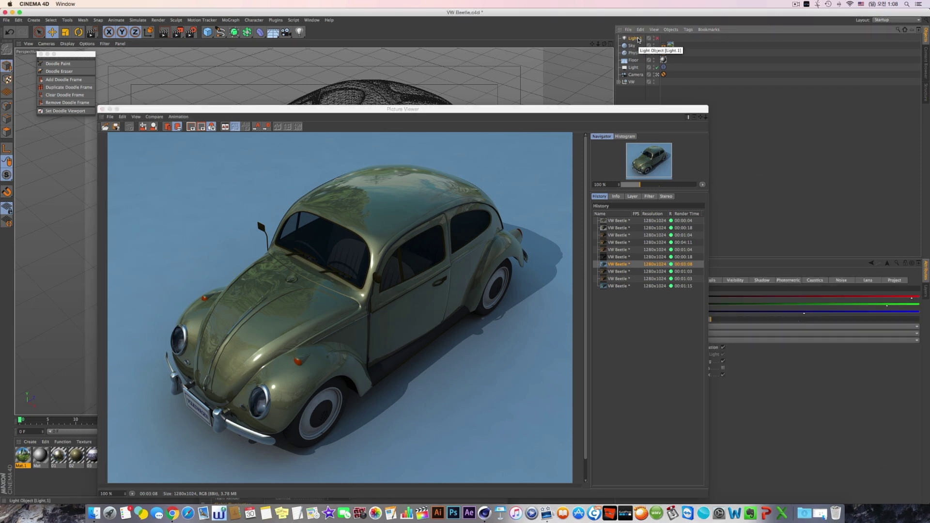
{"action": "key", "text": "Delete"}
{"action": "left_click", "coordinate": [636, 46]}
{"action": "key", "text": "Delete"}
{"action": "left_click", "coordinate": [643, 53]}
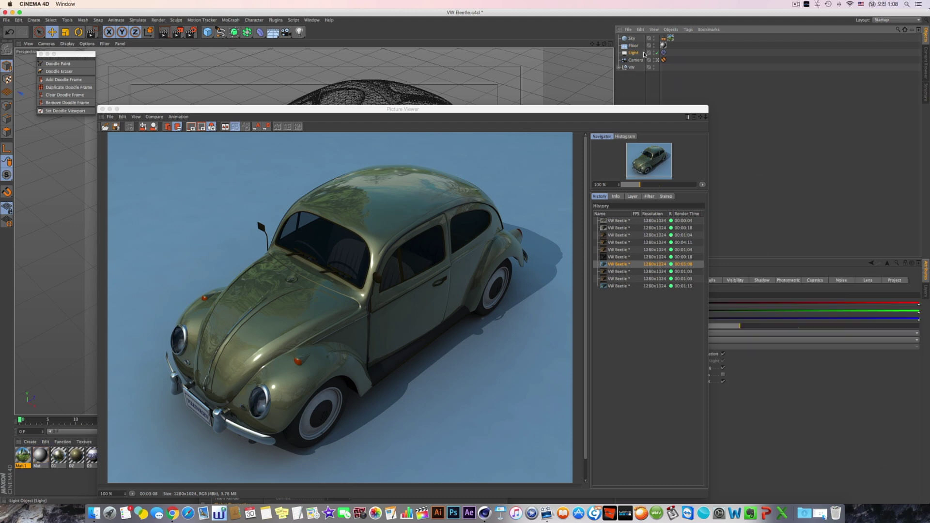
- Enable Global Illumination in the render settings and close both the settings window and the Picture Viewer
{"action": "left_click_drag", "start_coordinate": [611, 110], "coordinate": [743, 51]}
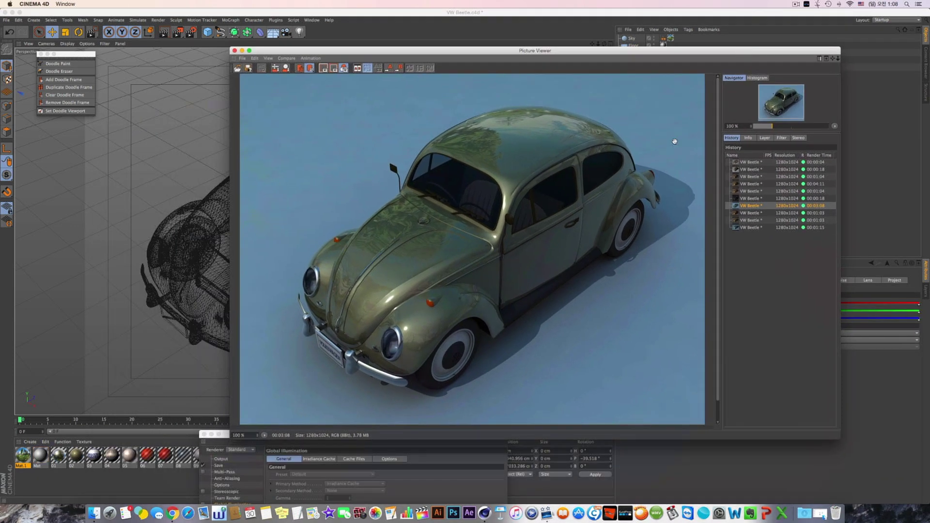
{"action": "left_click_drag", "start_coordinate": [508, 53], "coordinate": [448, 81]}
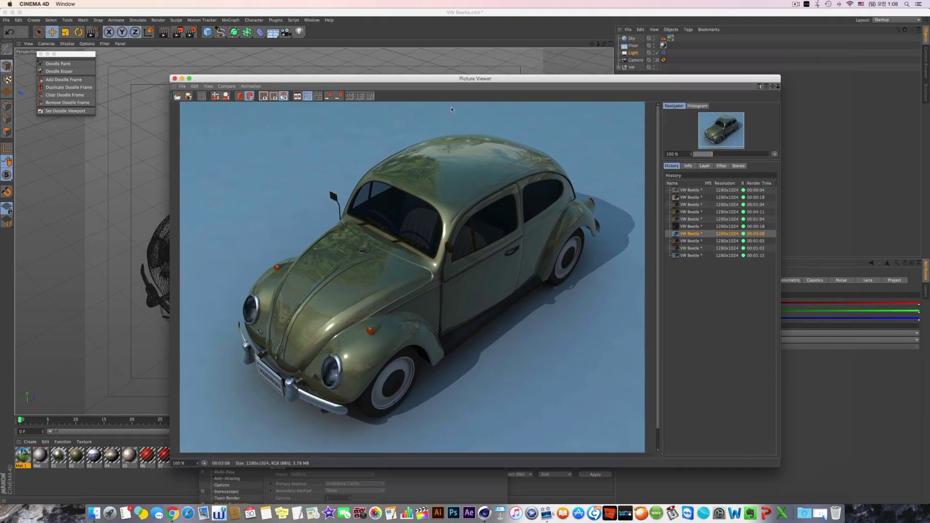
{"action": "left_click", "coordinate": [193, 34]}
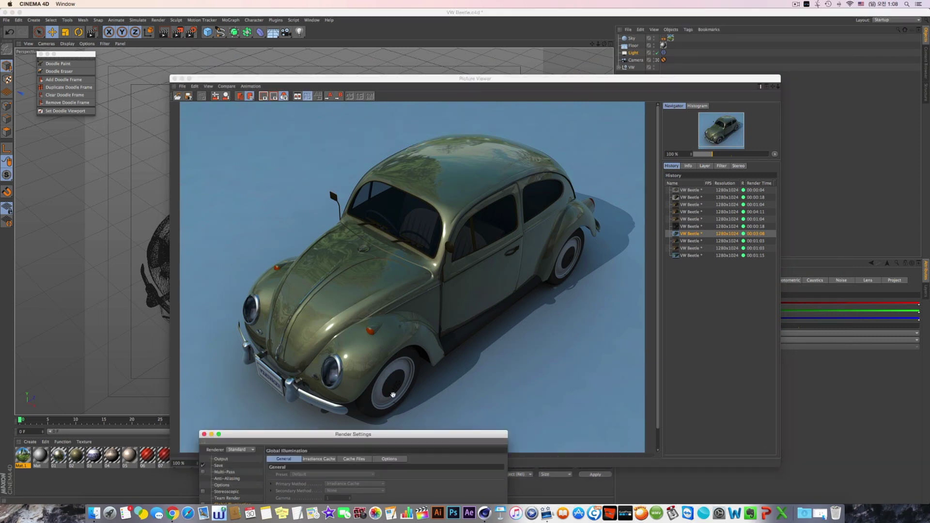
{"action": "left_click_drag", "start_coordinate": [367, 435], "coordinate": [692, 259]}
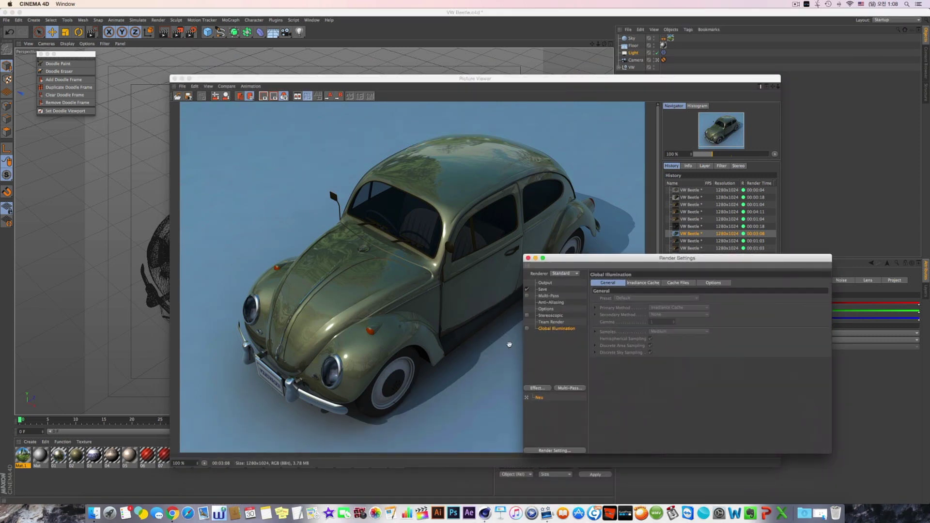
{"action": "left_click", "coordinate": [527, 329]}
{"action": "left_click", "coordinate": [528, 258]}
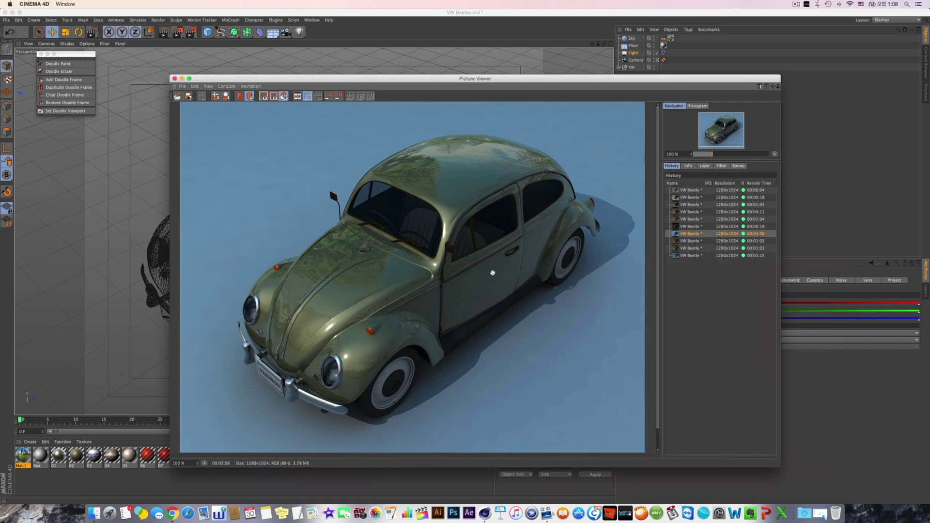
{"action": "left_click", "coordinate": [175, 78]}
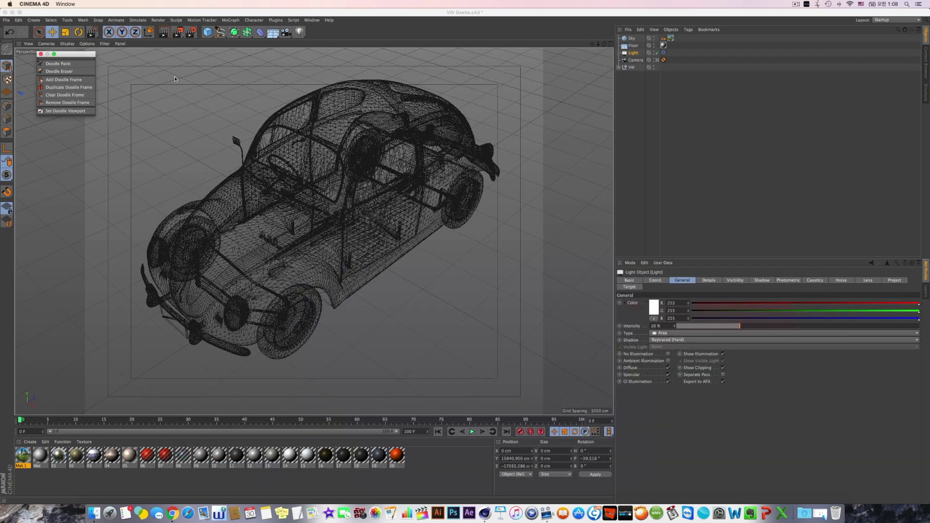
- Turn off Seen by GI in the Sky's Compositing tag and test-render a region over the front half of the car
{"action": "left_click", "coordinate": [694, 93]}
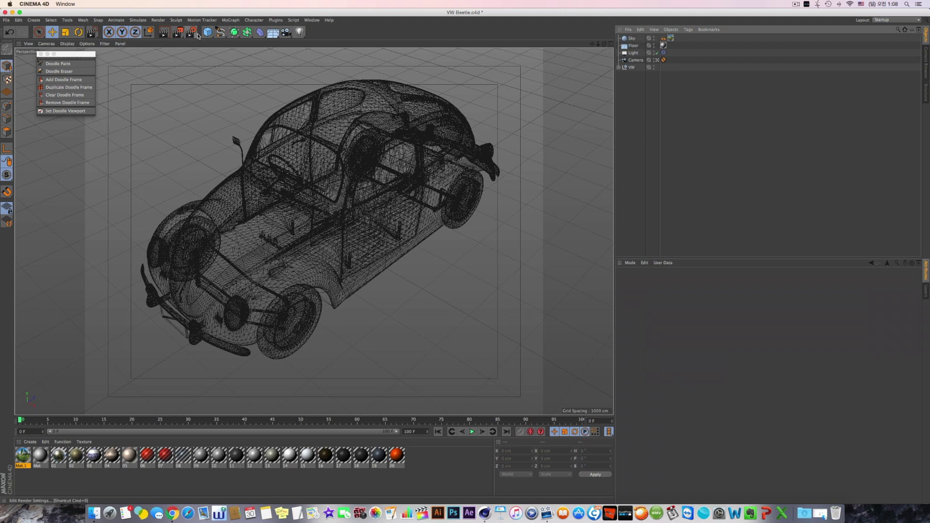
{"action": "left_click", "coordinate": [671, 37]}
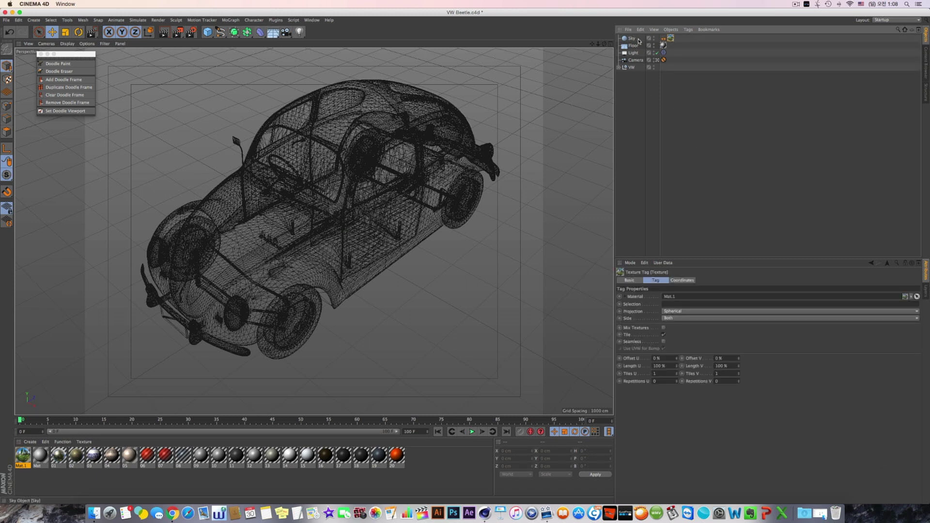
{"action": "left_click", "coordinate": [663, 37]}
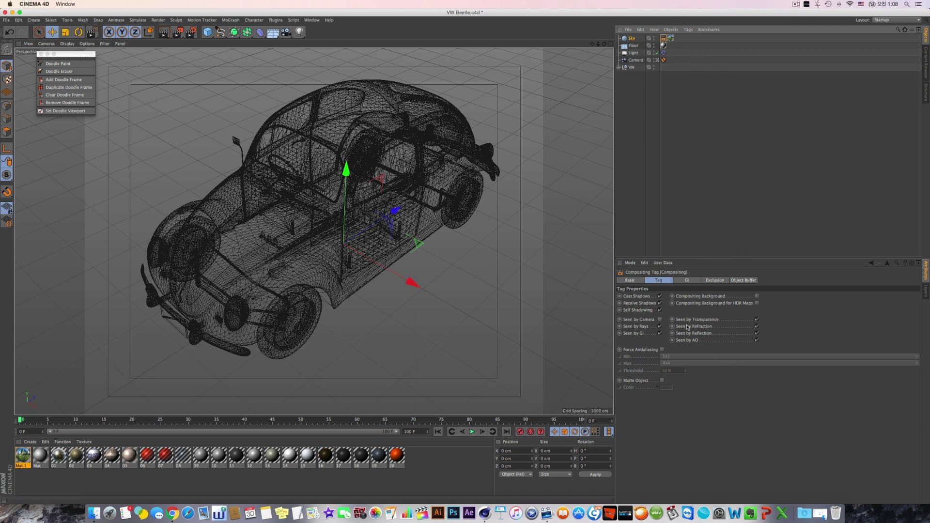
{"action": "left_click", "coordinate": [660, 333]}
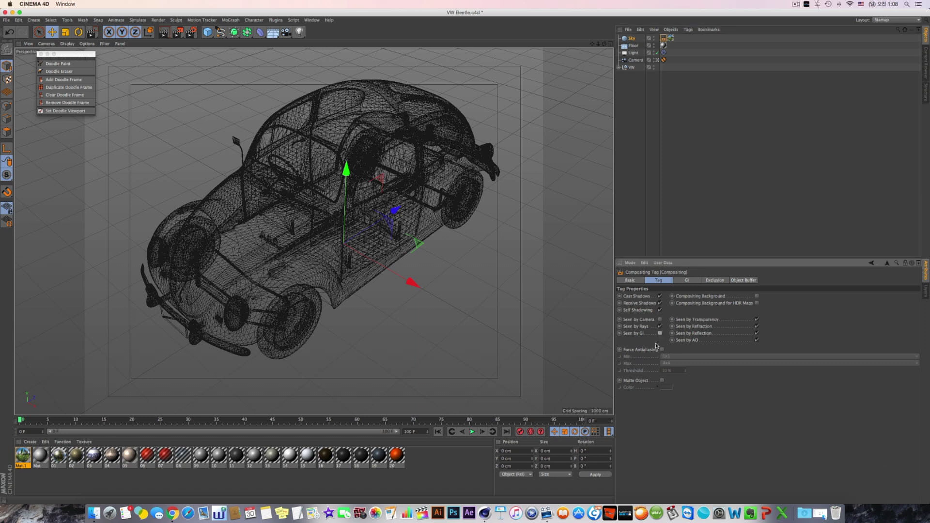
{"action": "left_click", "coordinate": [178, 33]}
{"action": "left_click", "coordinate": [208, 42]}
{"action": "left_click_drag", "start_coordinate": [267, 155], "coordinate": [397, 391]}
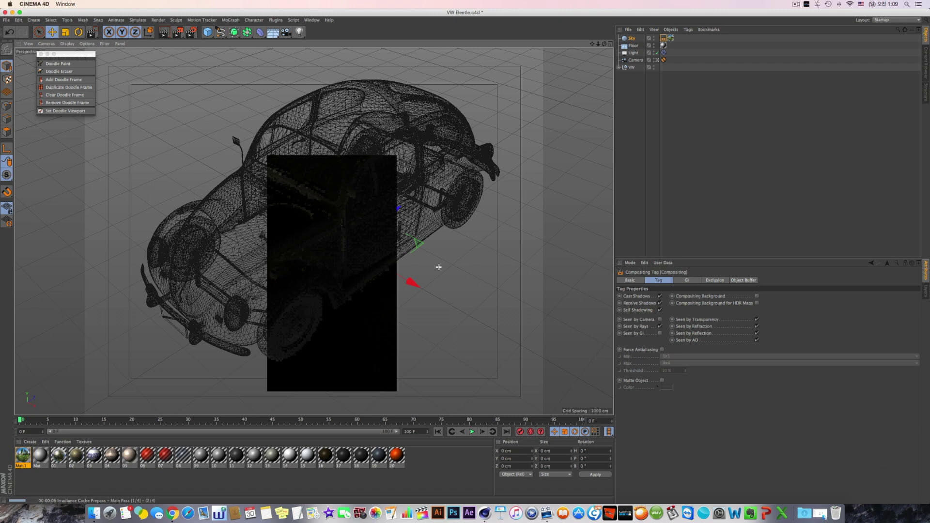
- Turn Seen by GI back on for the Sky and test-render a similar region over the car
{"action": "left_click", "coordinate": [660, 333]}
{"action": "left_click", "coordinate": [178, 32]}
{"action": "left_click", "coordinate": [204, 42]}
{"action": "left_click_drag", "start_coordinate": [279, 166], "coordinate": [379, 359]}
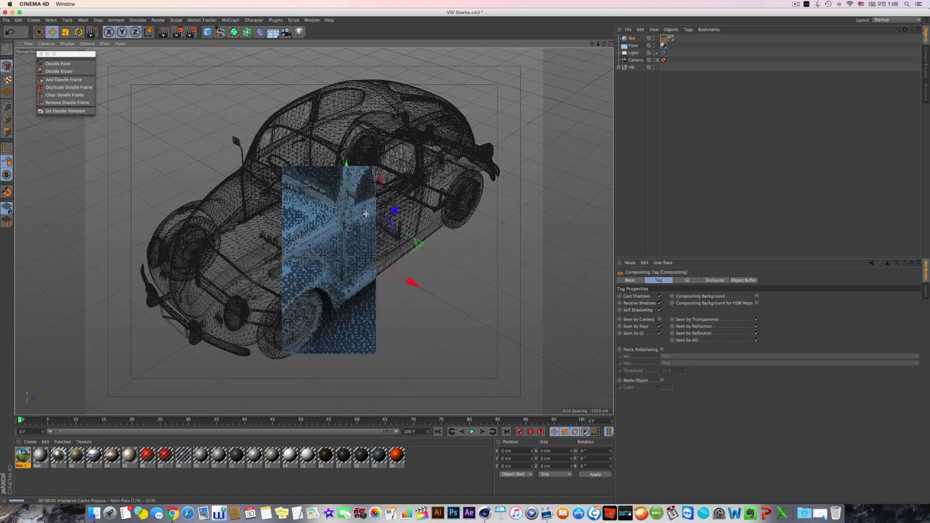
{"action": "left_click", "coordinate": [713, 146]}
- Add a sphere primitive with a radius of 70000 cm and 10 segments
{"action": "left_click", "coordinate": [207, 31]}
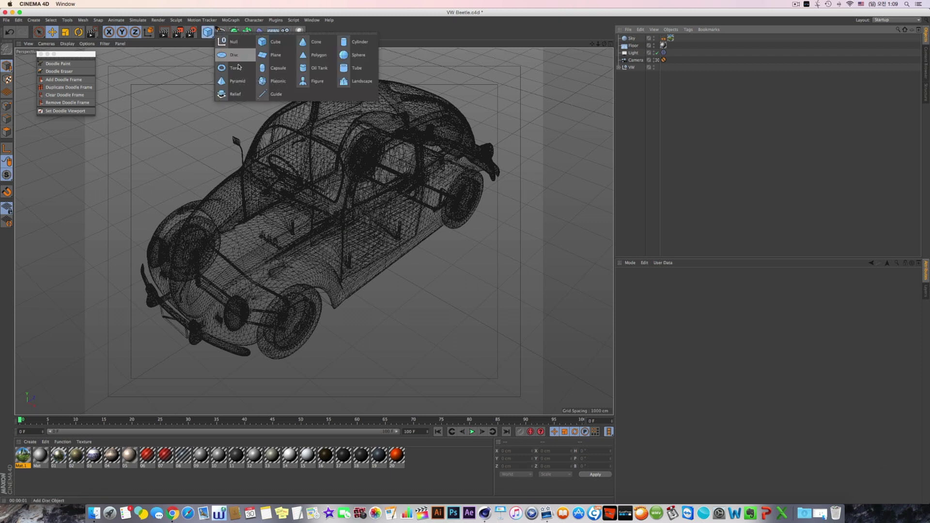
{"action": "left_click", "coordinate": [357, 55]}
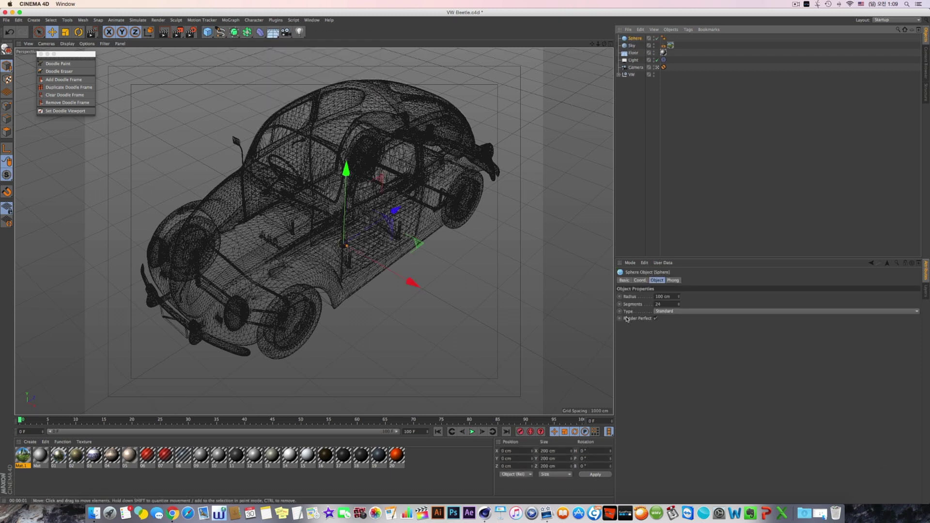
{"action": "left_click", "coordinate": [669, 296]}
{"action": "type", "text": "6000"}
{"action": "key", "text": "Return"}
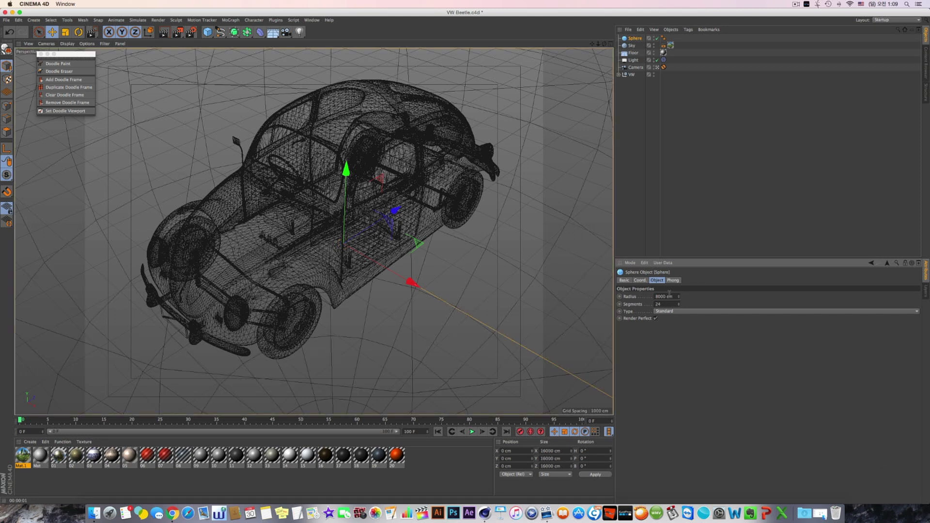
{"action": "type", "text": "0"}
{"action": "key", "text": "Return"}
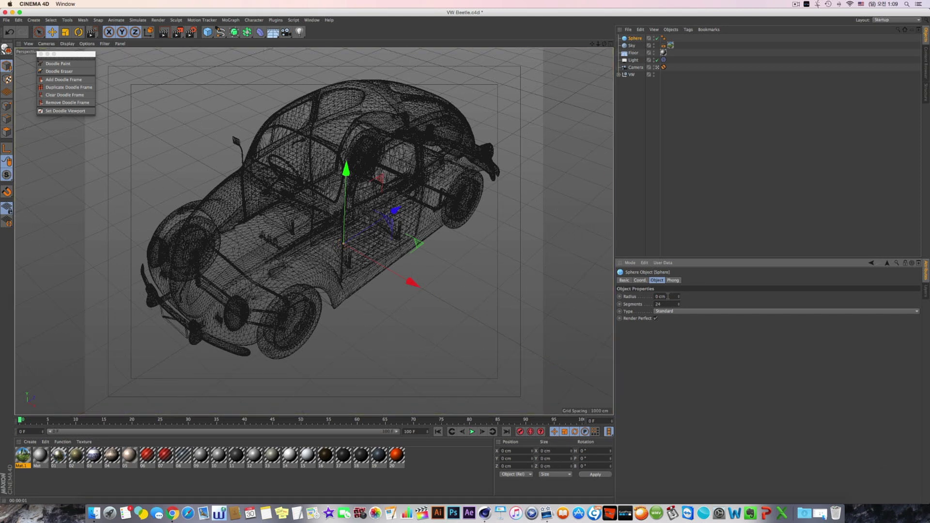
{"action": "type", "text": "10"}
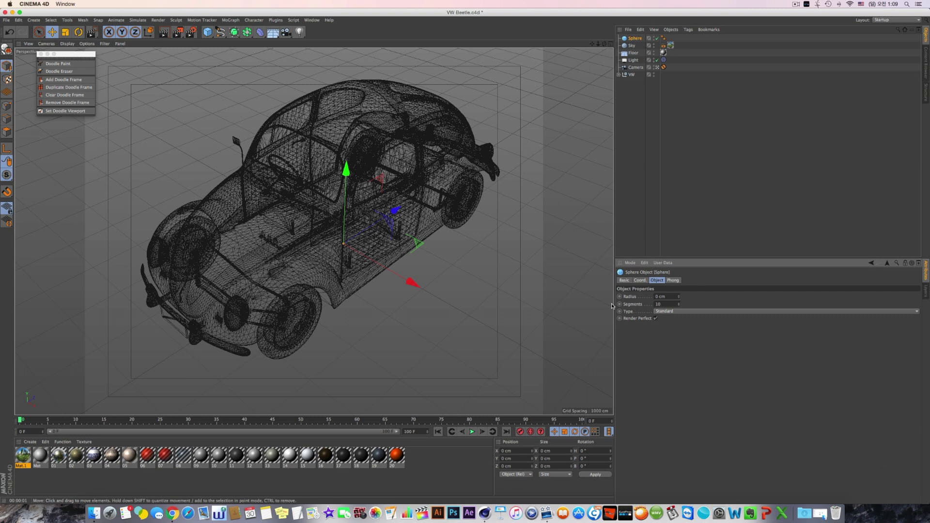
{"action": "left_click", "coordinate": [672, 296]}
{"action": "type", "text": "70000"}
{"action": "key", "text": "Return"}
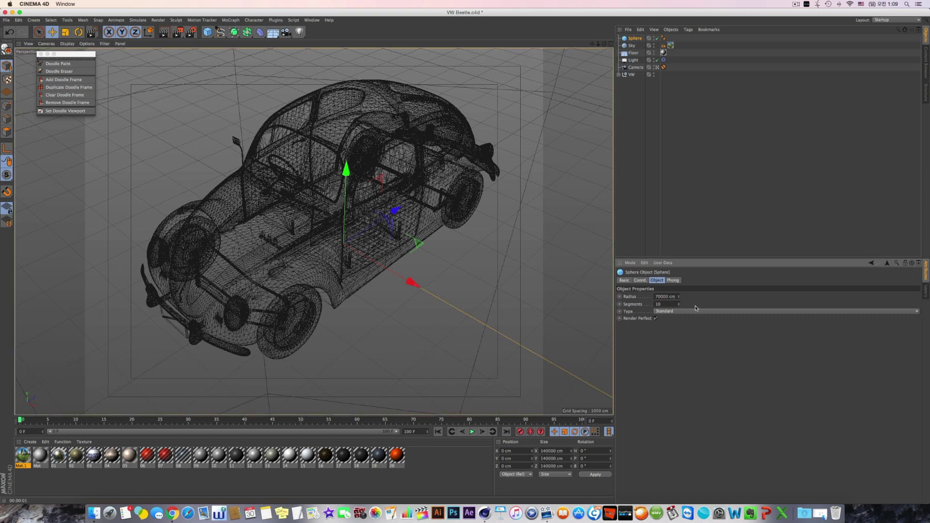
- Turn off Render Perfect for the sphere and make it editable
{"action": "left_click", "coordinate": [610, 43]}
{"action": "scroll", "coordinate": [197, 285], "scroll_direction": "down", "scroll_amount": 5}
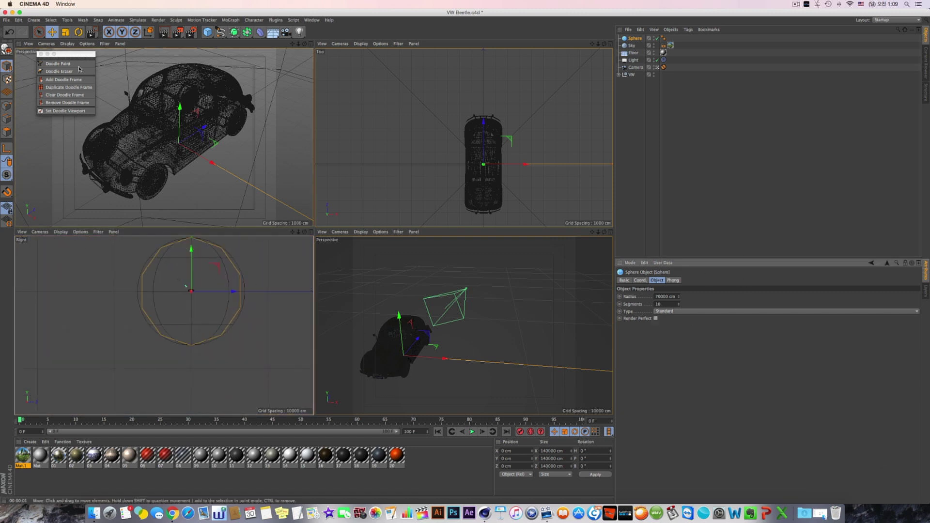
{"action": "key", "text": "c"}
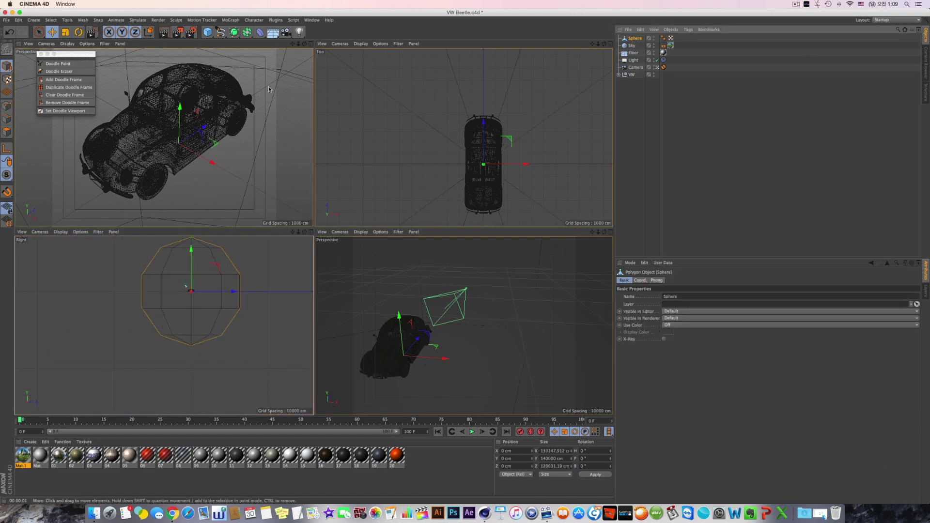
- Delete the sphere's polygons below its middle band, using Rectangle Selection in polygon mode with hidden elements included
{"action": "mouse_move", "coordinate": [592, 44]}
{"action": "left_mouse_down"}
{"action": "mouse_move", "coordinate": [584, 66]}
{"action": "mouse_move", "coordinate": [588, 58]}
{"action": "left_mouse_up"}
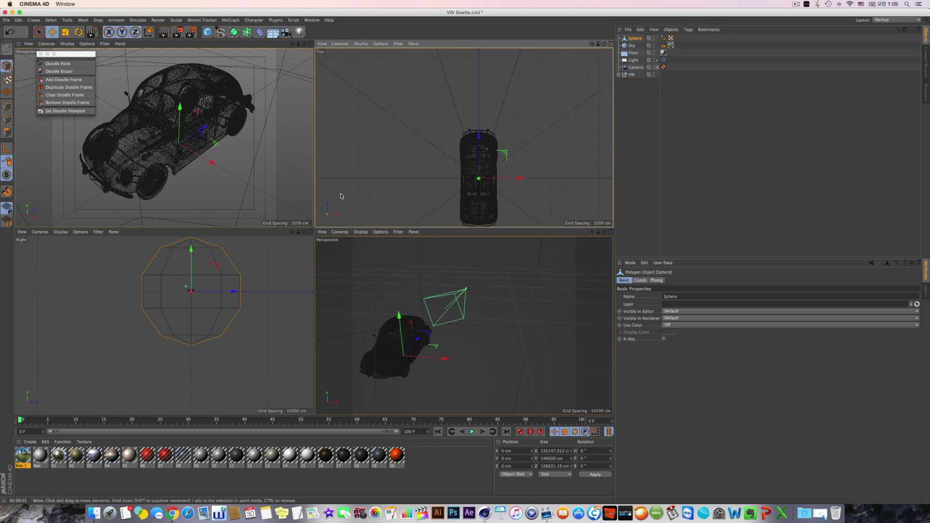
{"action": "left_click_drag", "start_coordinate": [292, 232], "coordinate": [280, 251]}
{"action": "left_click", "coordinate": [39, 32]}
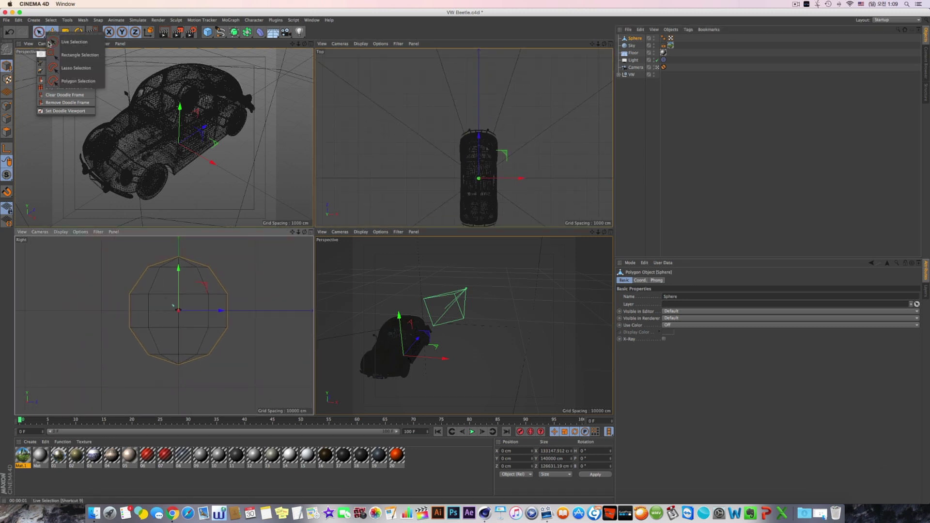
{"action": "left_click", "coordinate": [85, 58]}
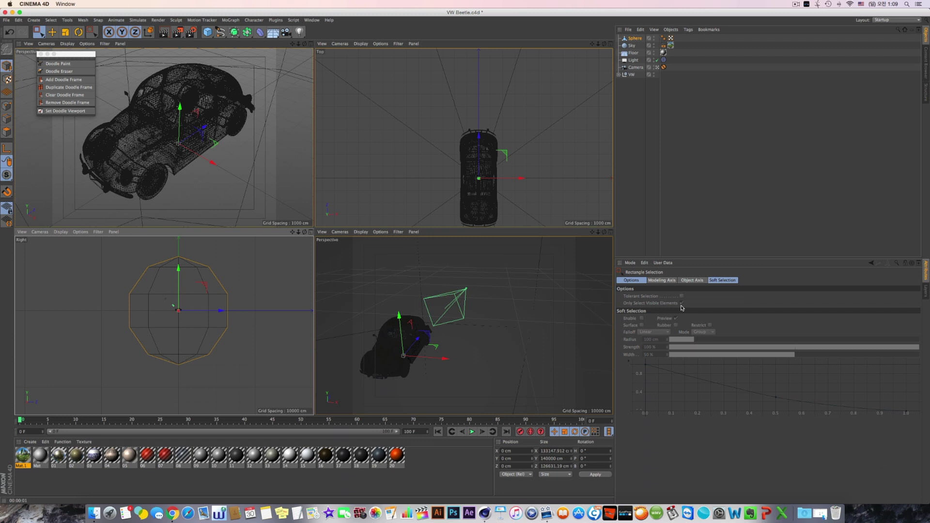
{"action": "left_click", "coordinate": [7, 132]}
{"action": "left_click", "coordinate": [682, 304]}
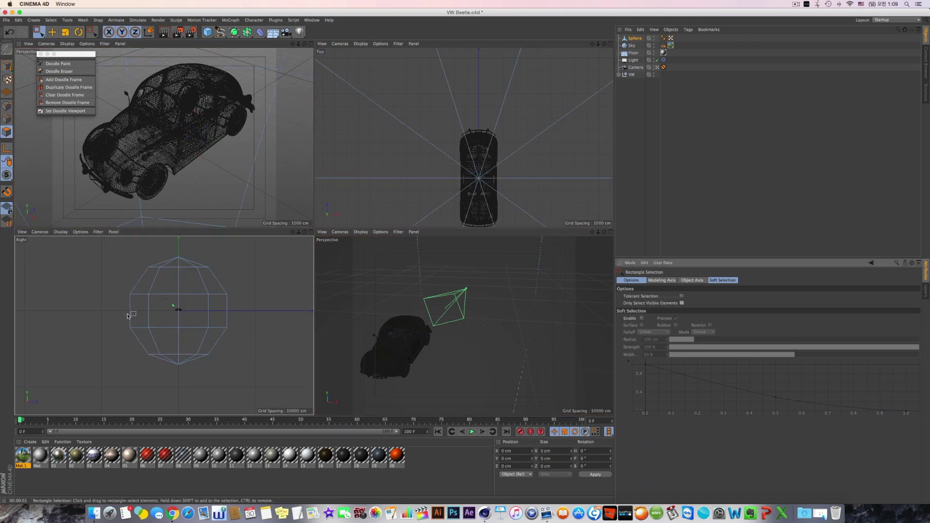
{"action": "left_click_drag", "start_coordinate": [116, 318], "coordinate": [293, 401]}
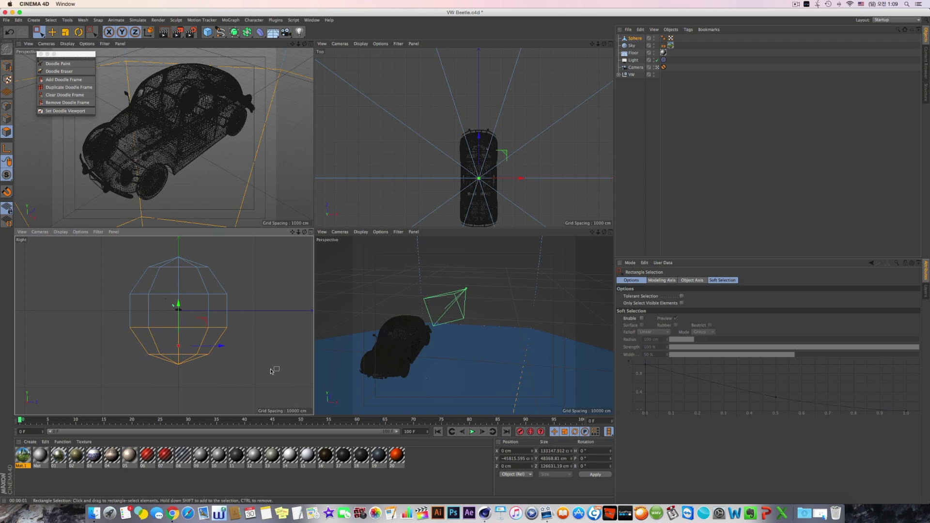
{"action": "key", "text": "Delete"}
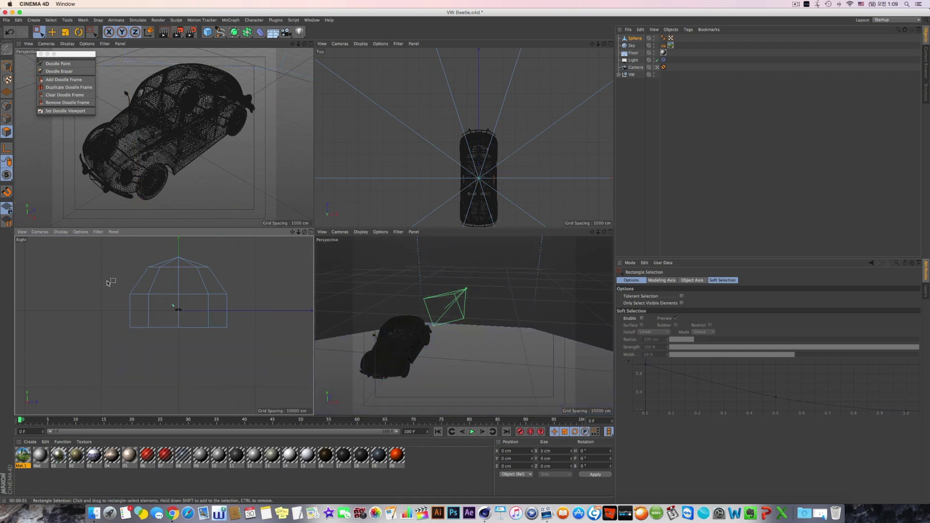
{"action": "left_click_drag", "start_coordinate": [108, 280], "coordinate": [283, 379]}
{"action": "key", "text": "Delete"}
{"action": "key", "text": "super+z"}
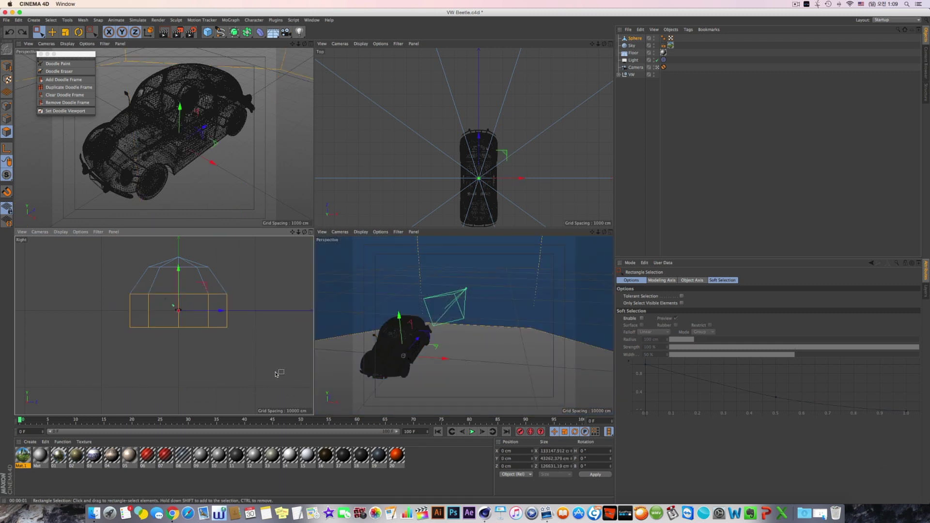
- Switch back to model mode with the Move tool and show the perspective view full size, outside the scene camera
{"action": "left_click", "coordinate": [7, 66]}
{"action": "left_click", "coordinate": [51, 32]}
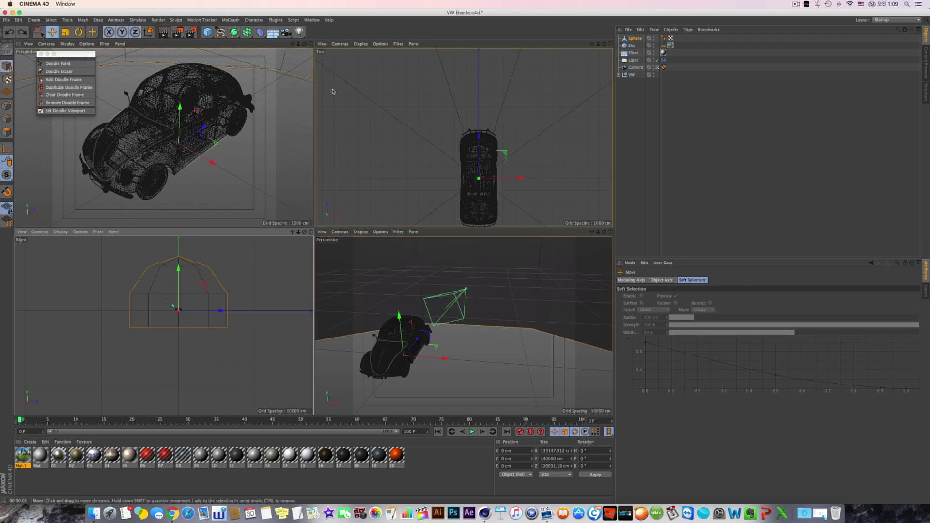
{"action": "left_click", "coordinate": [310, 44]}
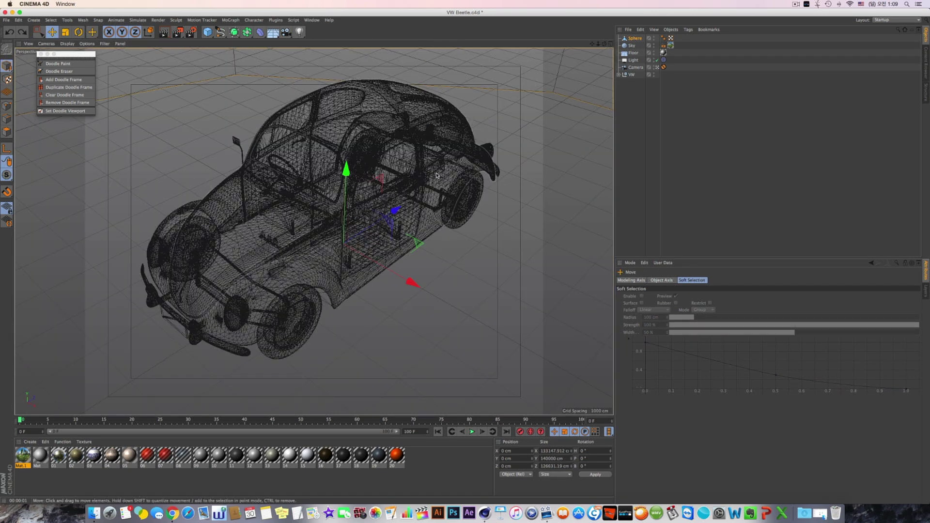
{"action": "left_click", "coordinate": [657, 67]}
{"action": "left_click", "coordinate": [657, 67]}
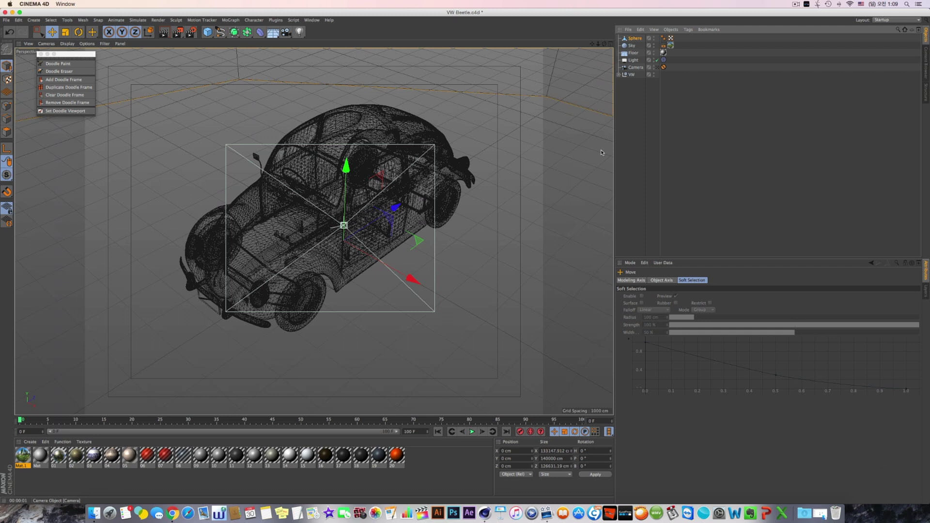
- Rename the sphere dome object to Tone_Sky
{"action": "left_click", "coordinate": [611, 45]}
{"action": "left_click", "coordinate": [611, 53]}
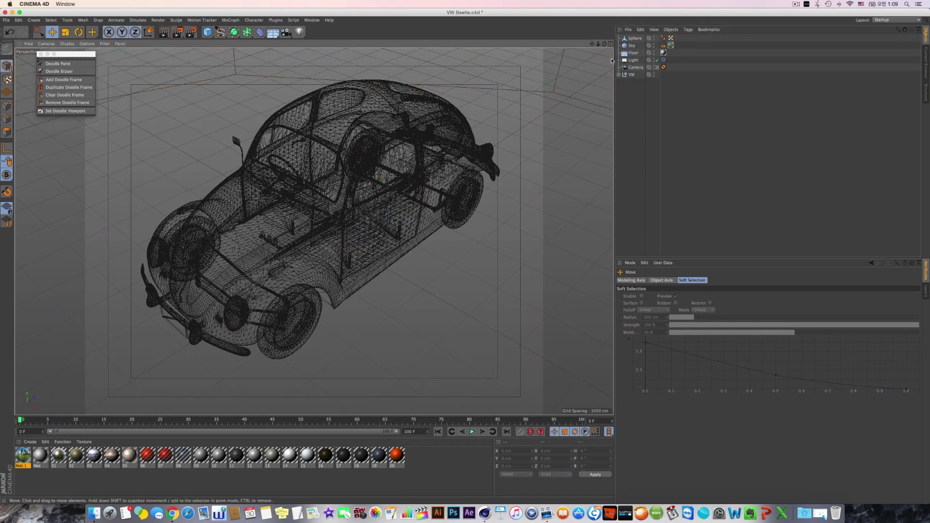
{"action": "left_click", "coordinate": [611, 44]}
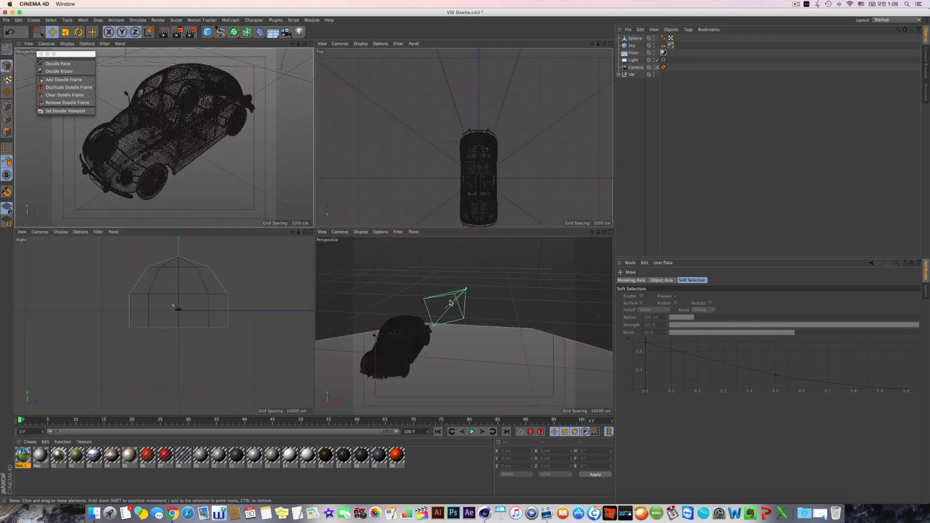
{"action": "left_click_drag", "start_coordinate": [435, 301], "coordinate": [388, 290], "text": "alt"}
{"action": "double_click", "coordinate": [636, 38]}
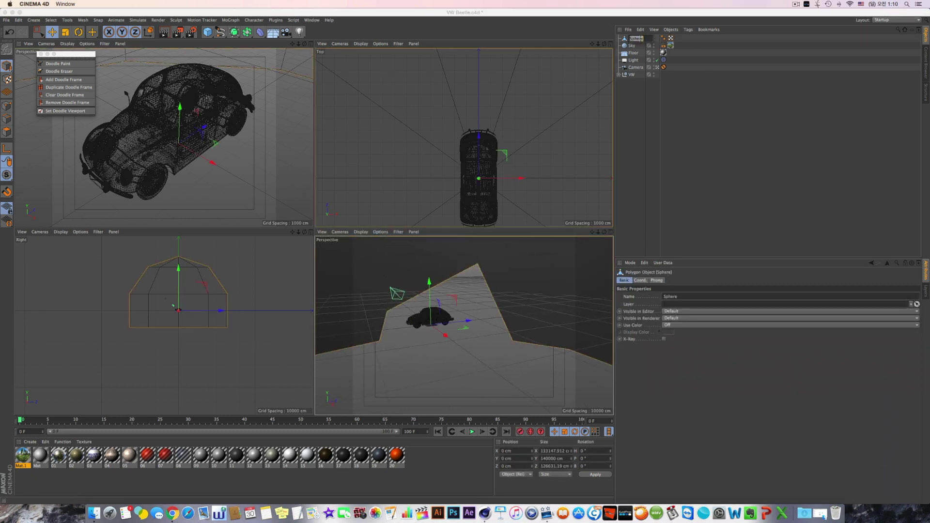
{"action": "type", "text": "sky"}
{"action": "key", "text": "Return"}
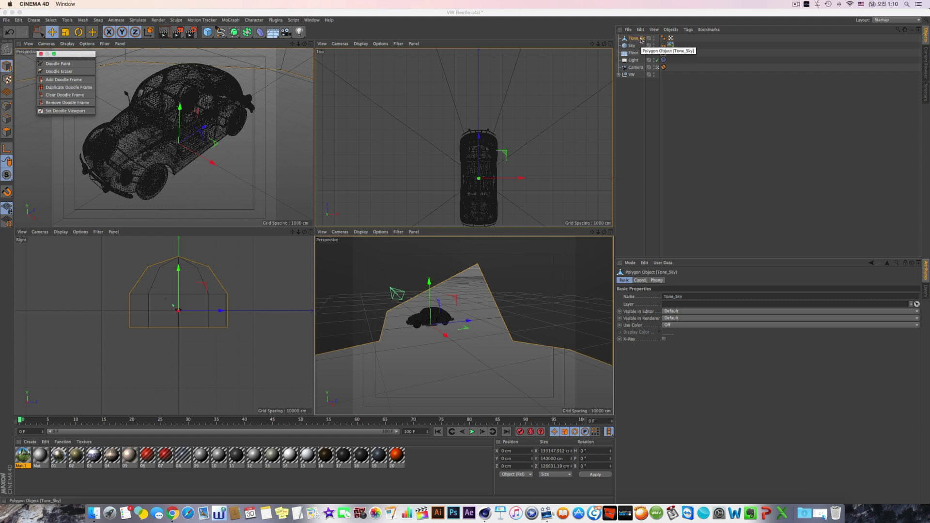
- Create a new material, assign it to Tone_Sky, and leave only its Luminance channel enabled
{"action": "double_click", "coordinate": [417, 466]}
{"action": "left_click_drag", "start_coordinate": [23, 464], "coordinate": [639, 39]}
{"action": "double_click", "coordinate": [23, 456]}
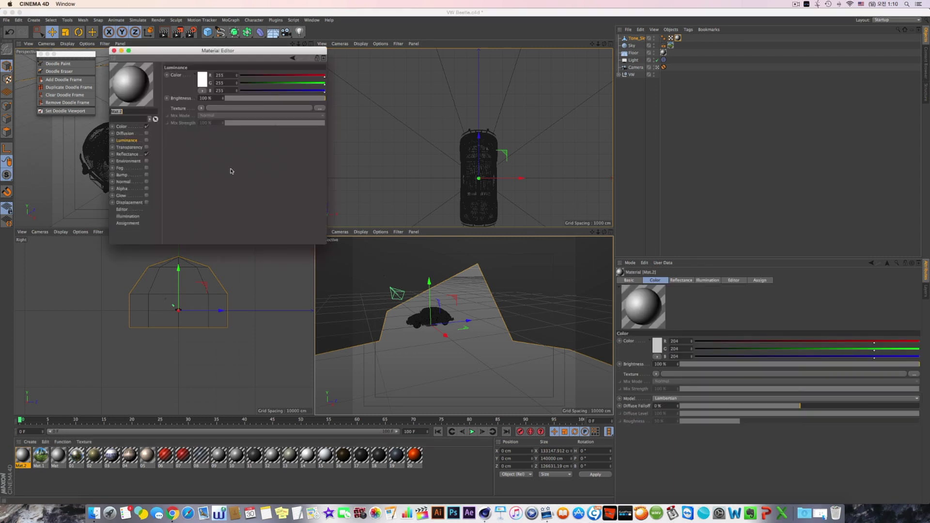
{"action": "left_click", "coordinate": [147, 127]}
{"action": "left_click_drag", "start_coordinate": [206, 54], "coordinate": [585, 148]}
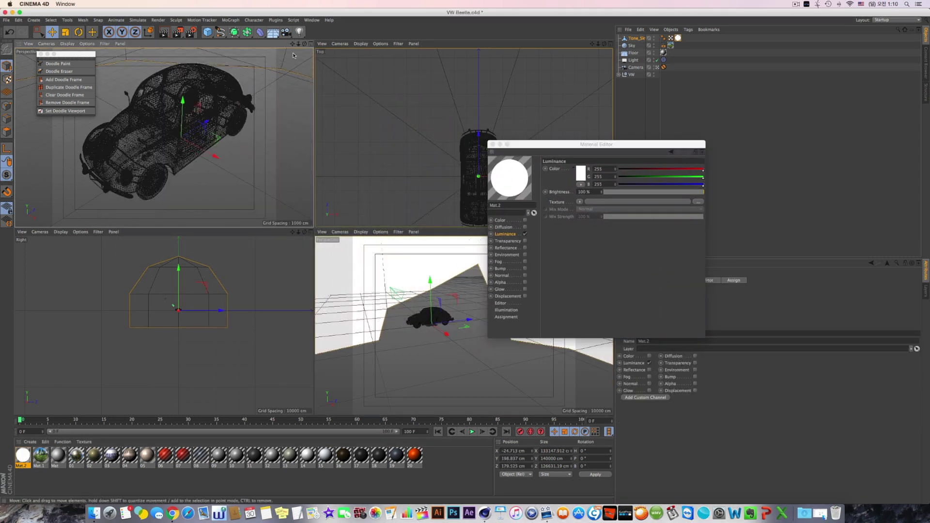
{"action": "left_click", "coordinate": [309, 44]}
{"action": "left_click", "coordinate": [507, 238]}
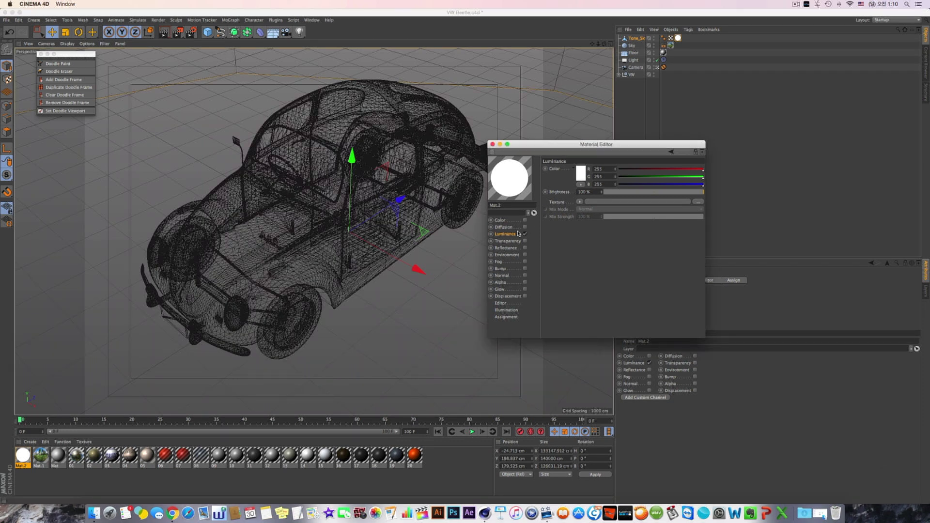
- Load a Gradient shader into the material's luminance texture and open its shader properties
{"action": "left_click", "coordinate": [578, 203]}
{"action": "left_click", "coordinate": [594, 287]}
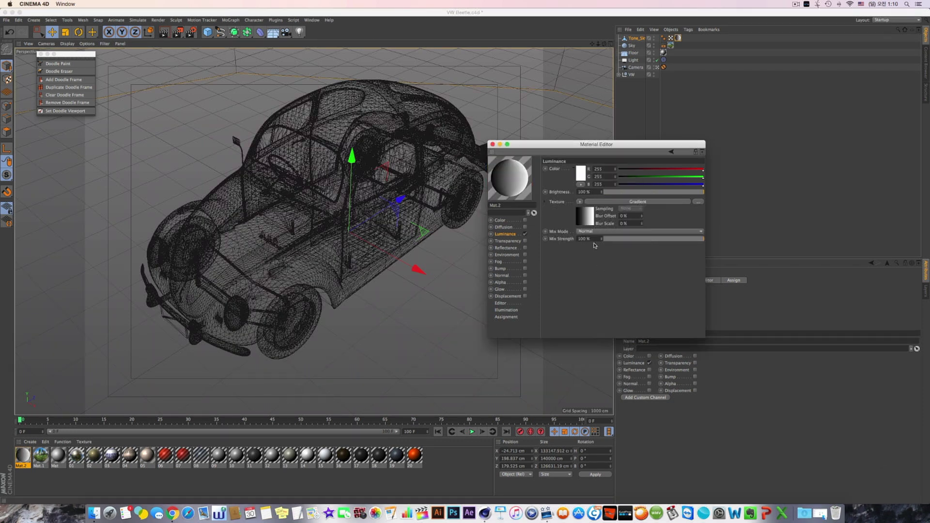
{"action": "left_click", "coordinate": [589, 212]}
- Set the gradient's black starting knot to light blue, picking the colour from the Spectrum palette
{"action": "double_click", "coordinate": [574, 226]}
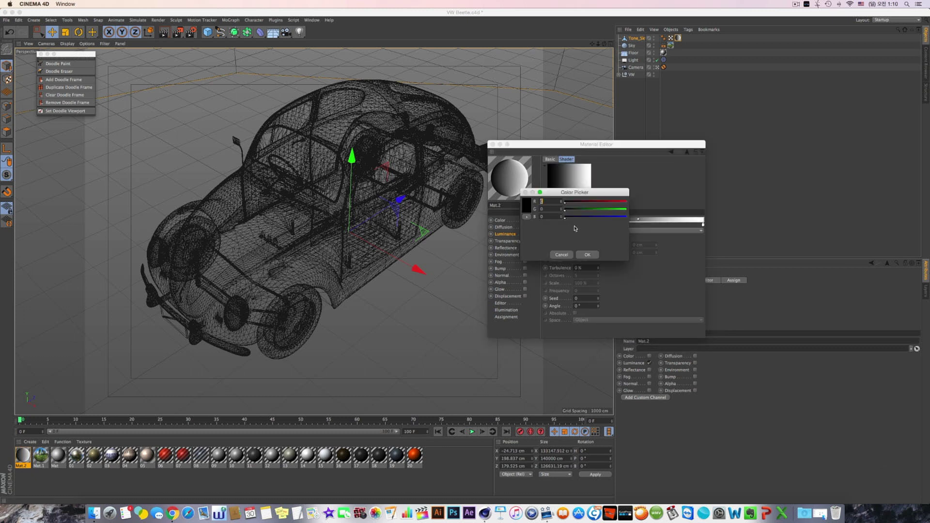
{"action": "left_click", "coordinate": [530, 208]}
{"action": "left_click", "coordinate": [573, 332]}
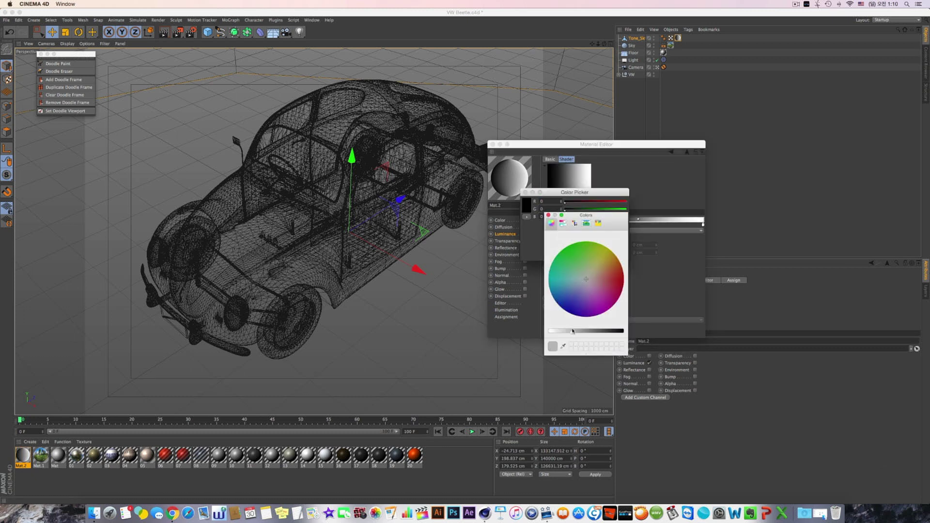
{"action": "left_click", "coordinate": [562, 224]}
{"action": "left_click", "coordinate": [587, 223]}
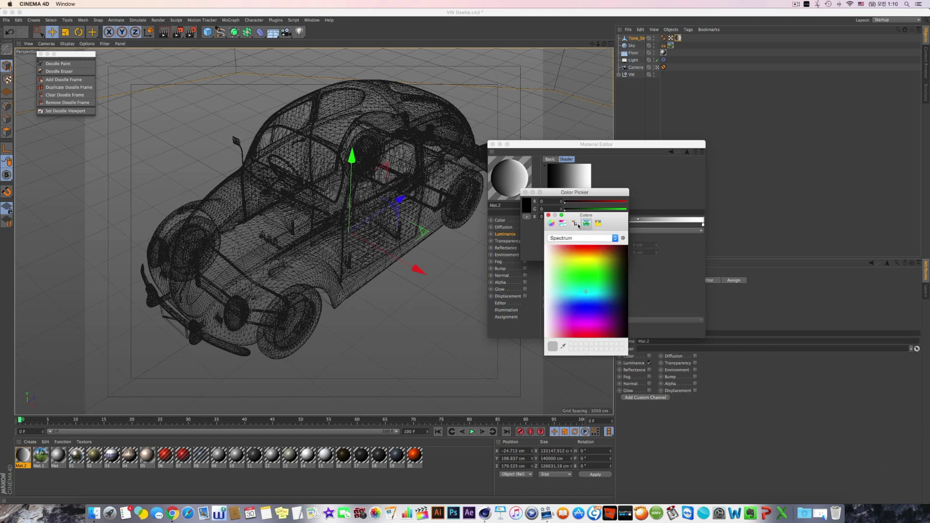
{"action": "left_click", "coordinate": [575, 223]}
{"action": "left_click", "coordinate": [598, 223]}
{"action": "left_click", "coordinate": [575, 223]}
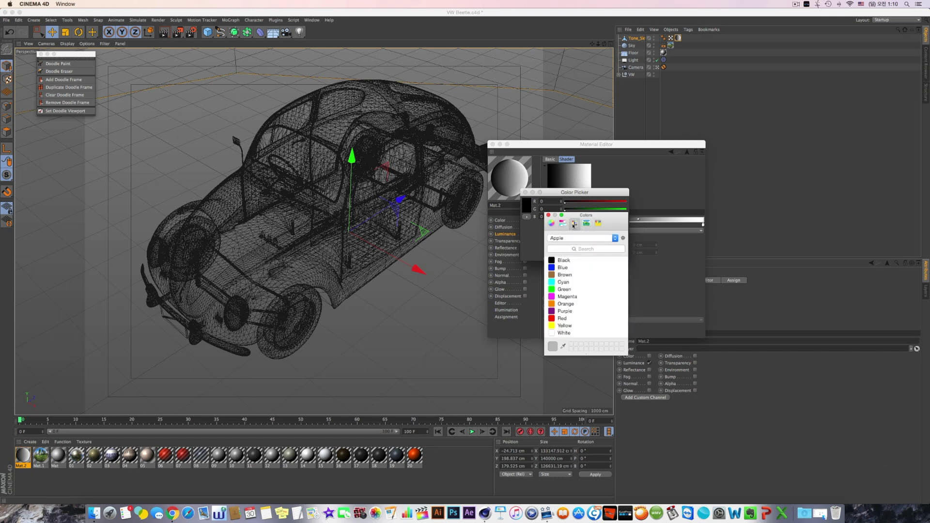
{"action": "left_click", "coordinate": [586, 223]}
{"action": "left_click", "coordinate": [571, 302]}
{"action": "left_click", "coordinate": [570, 300]}
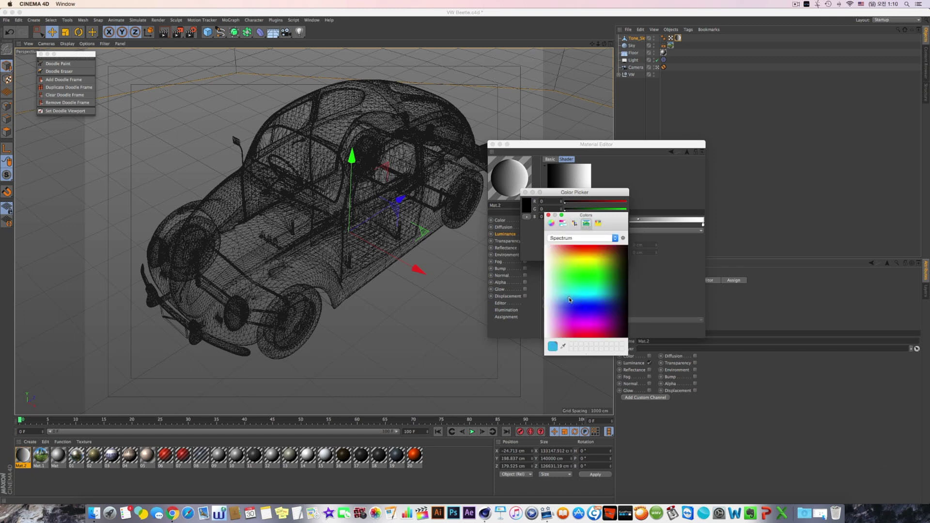
{"action": "left_click", "coordinate": [548, 216]}
{"action": "left_click", "coordinate": [588, 255]}
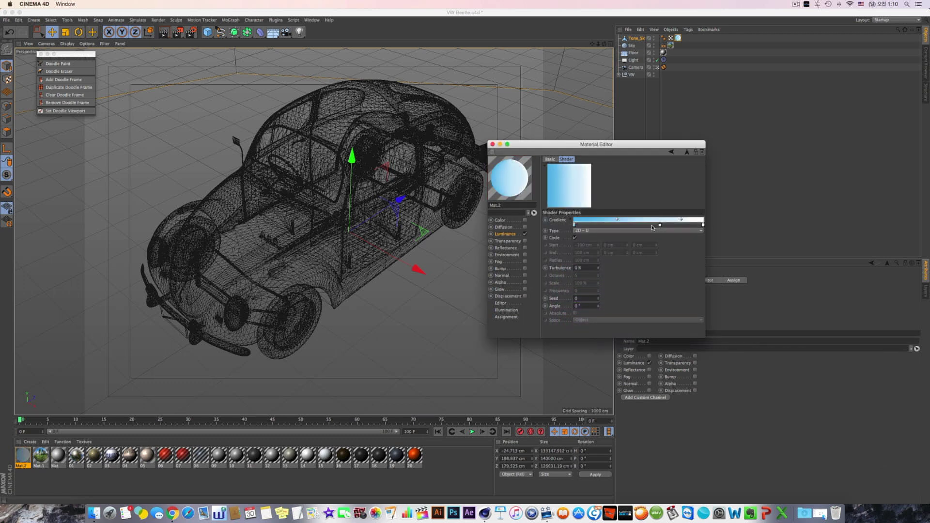
- Add a knot near the middle of the gradient and colour it a saturated blue
{"action": "double_click", "coordinate": [661, 225]}
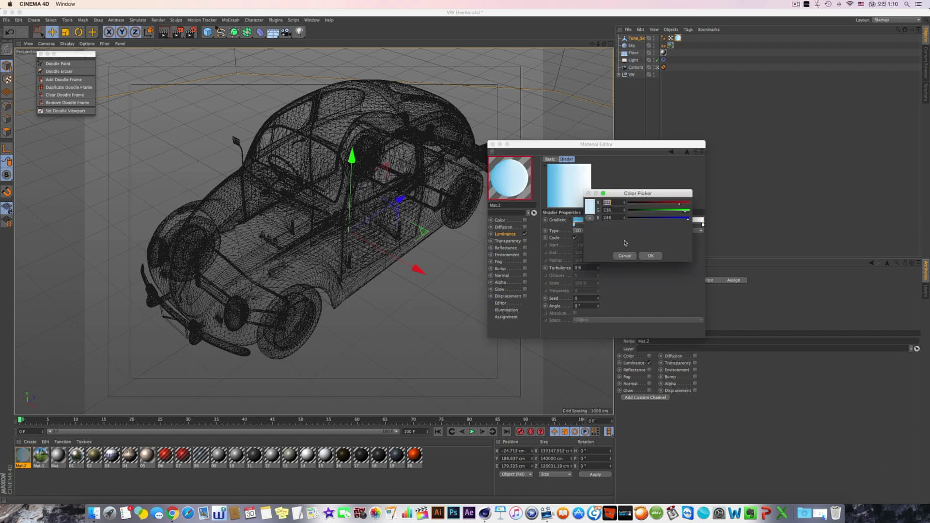
{"action": "left_click", "coordinate": [590, 207]}
{"action": "left_click_drag", "start_coordinate": [671, 298], "coordinate": [648, 303]}
{"action": "left_click", "coordinate": [613, 216]}
{"action": "left_click", "coordinate": [651, 257]}
- Add another gradient knot between the saturated blue and white ones and colour it orange
{"action": "double_click", "coordinate": [667, 224]}
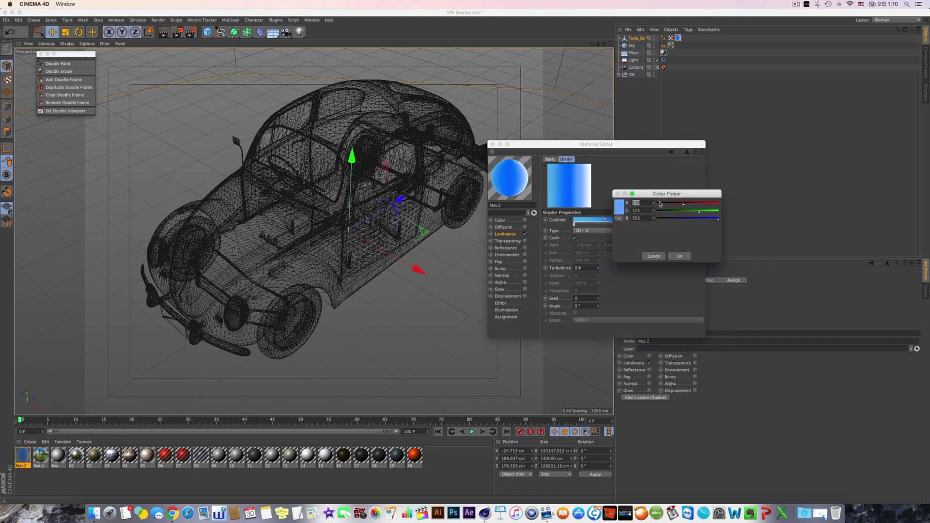
{"action": "left_click", "coordinate": [671, 212]}
{"action": "left_click", "coordinate": [621, 211]}
{"action": "left_click", "coordinate": [683, 285]}
{"action": "left_click", "coordinate": [669, 318]}
{"action": "left_click", "coordinate": [661, 301]}
{"action": "left_click", "coordinate": [660, 256]}
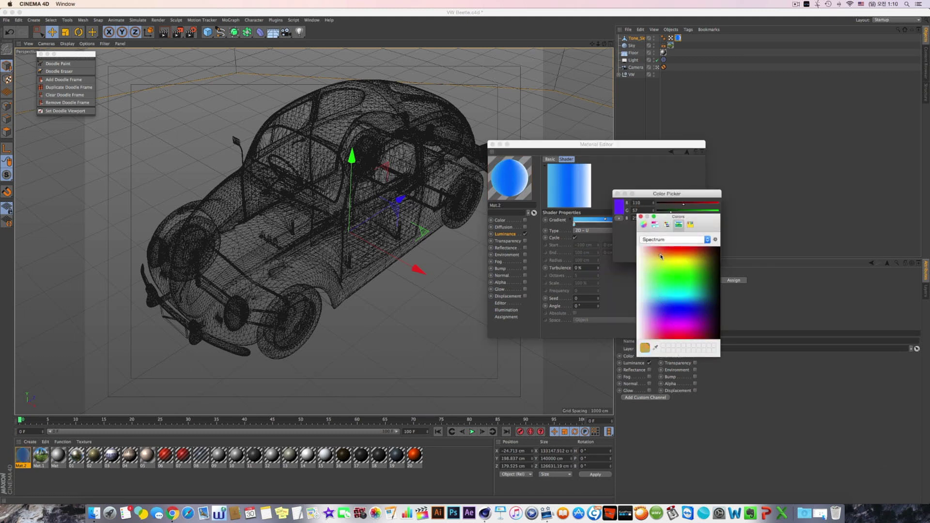
{"action": "left_click", "coordinate": [640, 217]}
{"action": "left_click", "coordinate": [684, 257]}
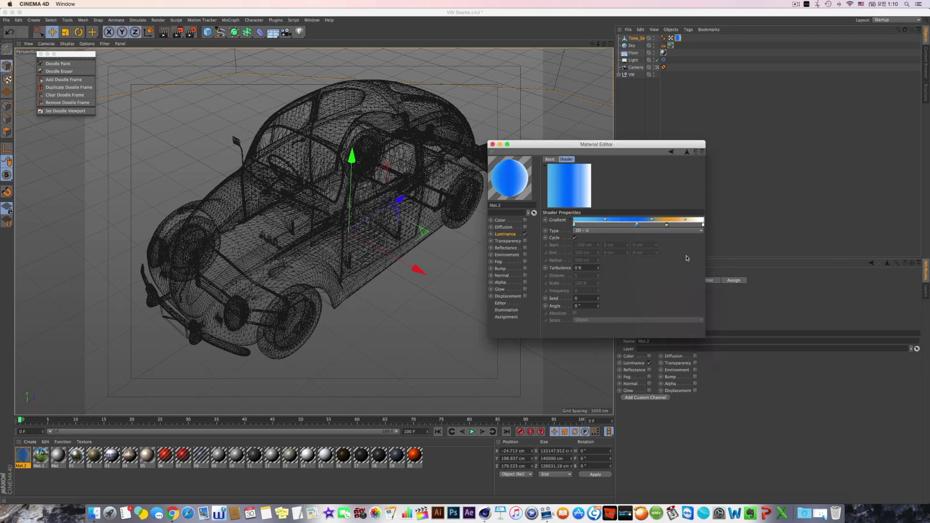
- Spread the two inner gradient knots apart, moving blue towards the start and orange towards the white end
{"action": "left_click_drag", "start_coordinate": [638, 225], "coordinate": [628, 225]}
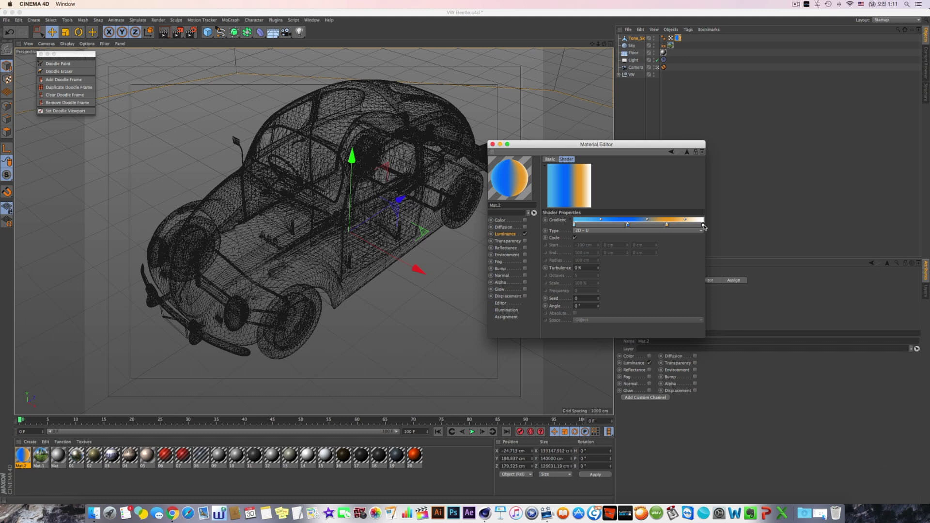
{"action": "left_click_drag", "start_coordinate": [667, 225], "coordinate": [675, 225]}
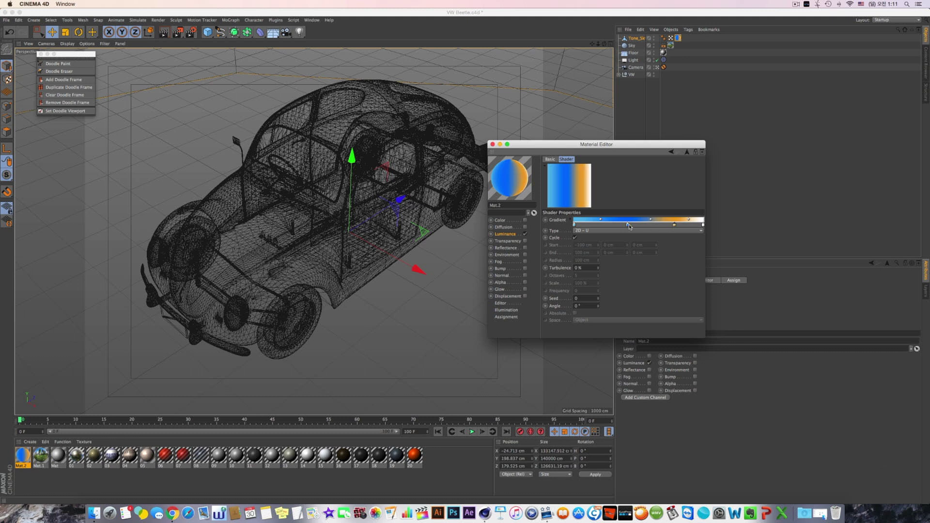
{"action": "left_click", "coordinate": [443, 121]}
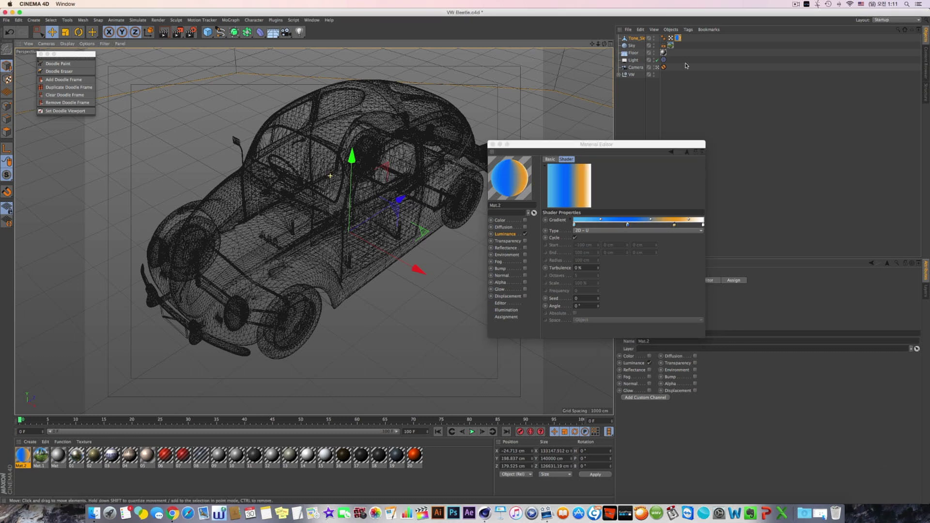
- Add a Compositing tag to Tone_Sky and move the material editor clear of the tag's settings
{"action": "right_click", "coordinate": [643, 41]}
{"action": "mouse_move", "coordinate": [708, 45]}
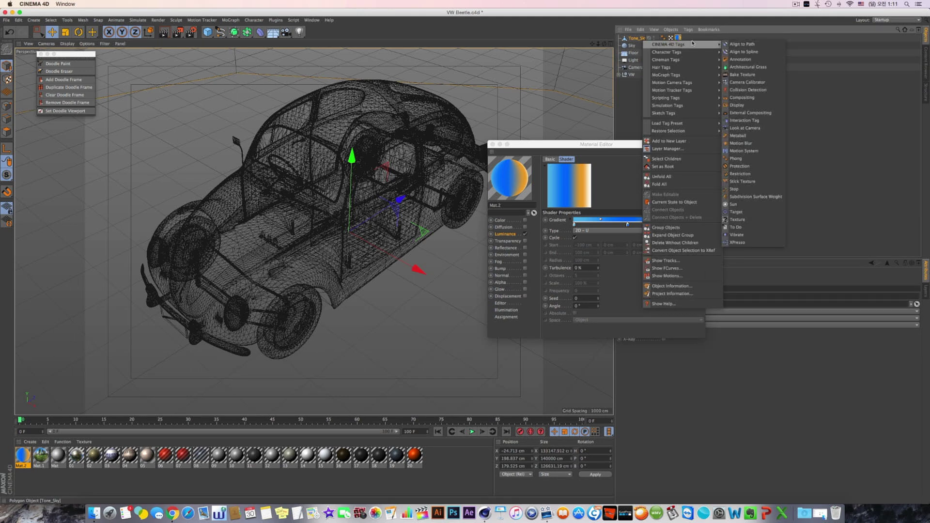
{"action": "left_click", "coordinate": [733, 99]}
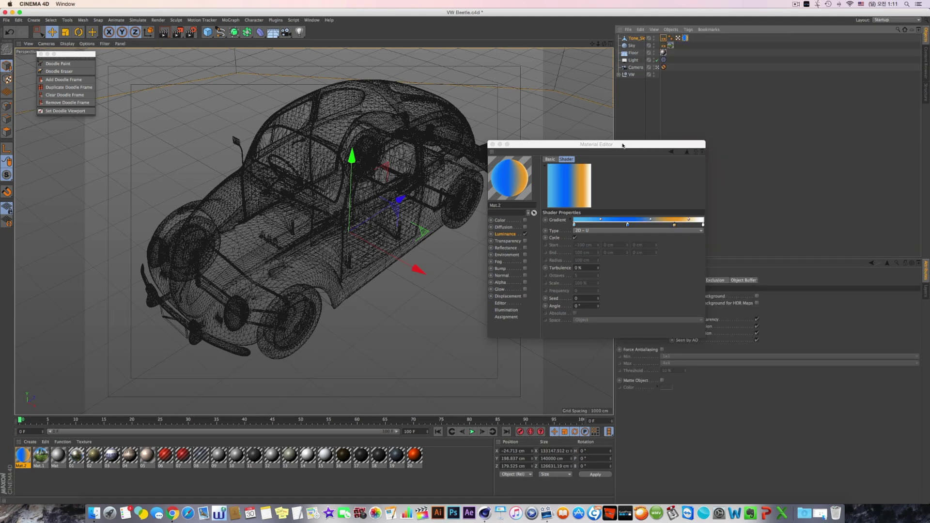
{"action": "left_click_drag", "start_coordinate": [623, 145], "coordinate": [547, 287]}
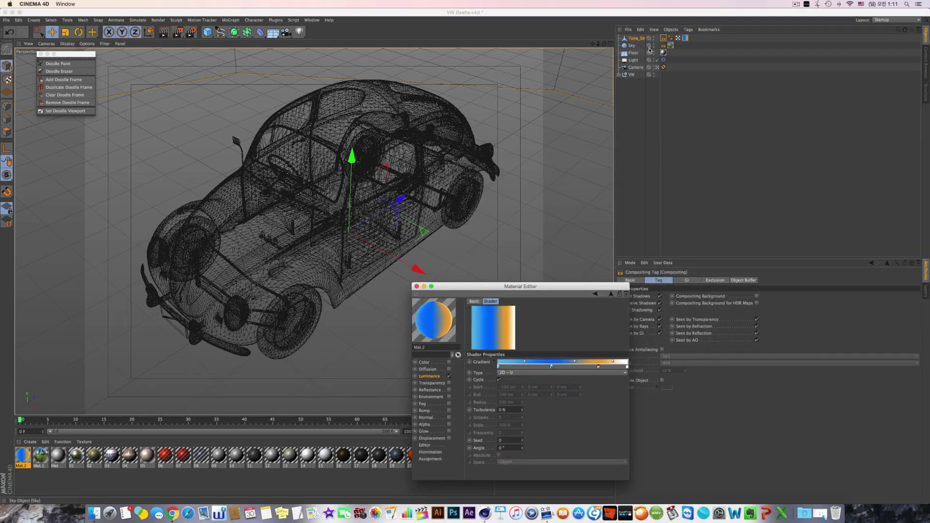
- Turn off Seen by GI in the Sky object's Compositing tag
{"action": "left_click", "coordinate": [664, 46]}
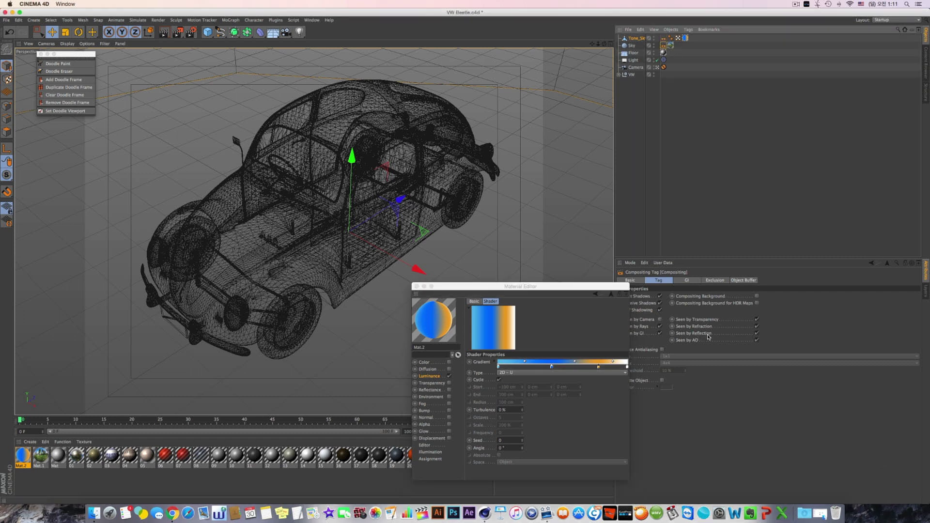
{"action": "left_click", "coordinate": [660, 333]}
{"action": "left_click", "coordinate": [757, 333]}
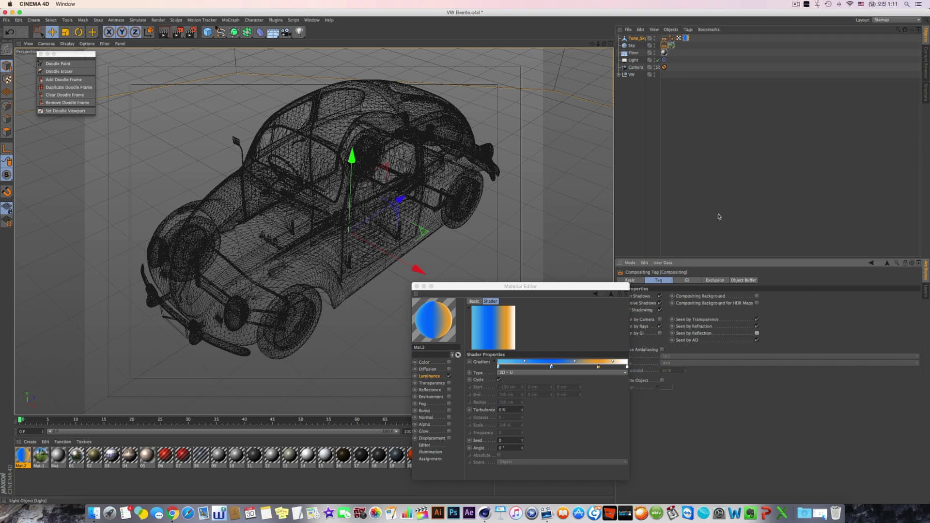
{"action": "left_click", "coordinate": [757, 334]}
- Turn off Seen by Reflection in Tone_Sky's Compositing tag
{"action": "left_click", "coordinate": [664, 38]}
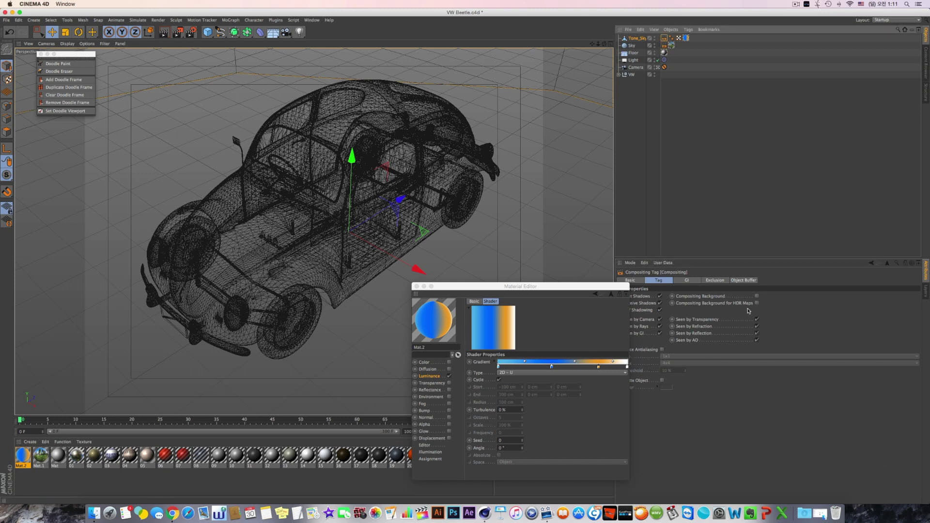
{"action": "left_click", "coordinate": [660, 333]}
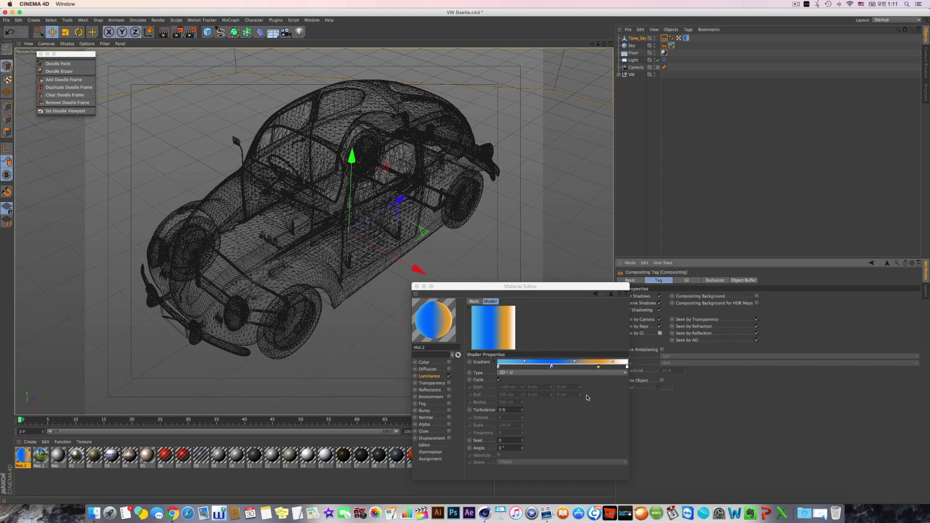
{"action": "left_click", "coordinate": [757, 333]}
- Render a test region over the car's windshield and door in the full-size perspective view
{"action": "left_click", "coordinate": [180, 35]}
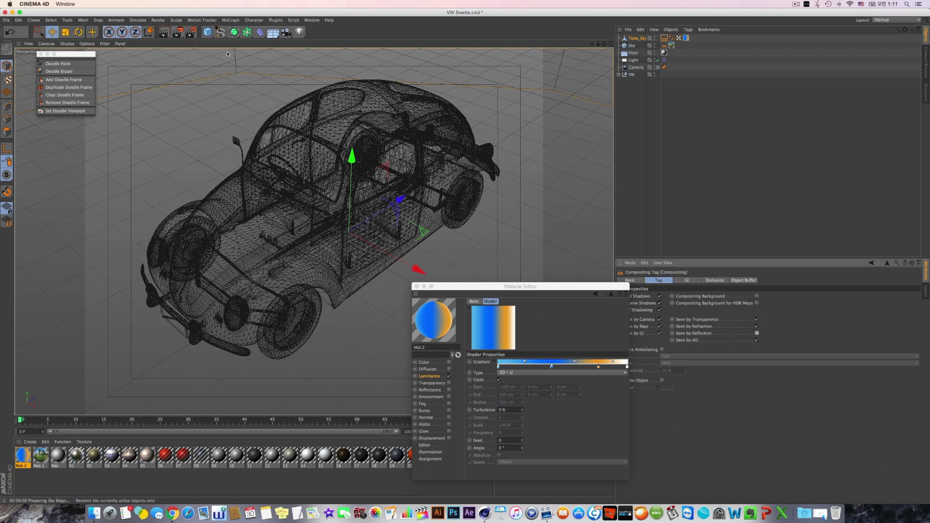
{"action": "left_click_drag", "start_coordinate": [180, 35], "coordinate": [210, 41]}
{"action": "left_click_drag", "start_coordinate": [308, 83], "coordinate": [425, 358]}
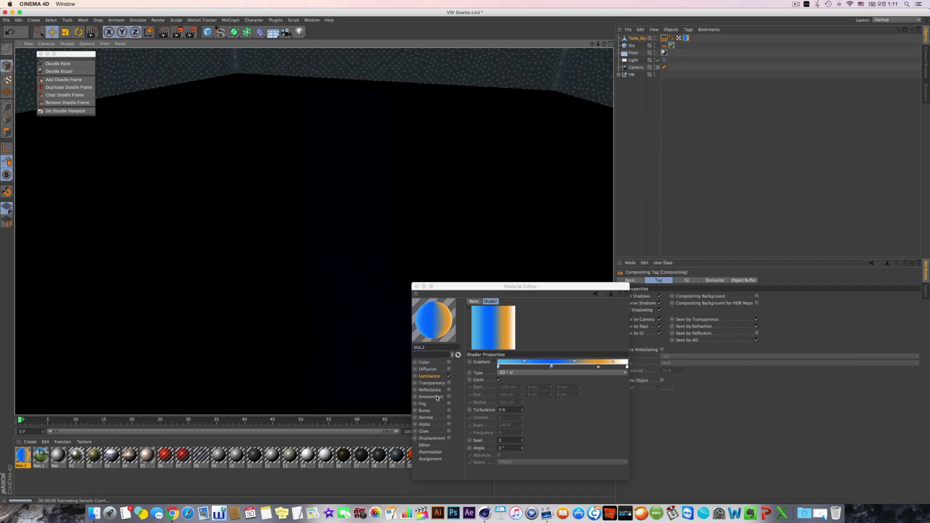
{"action": "left_click", "coordinate": [610, 44]}
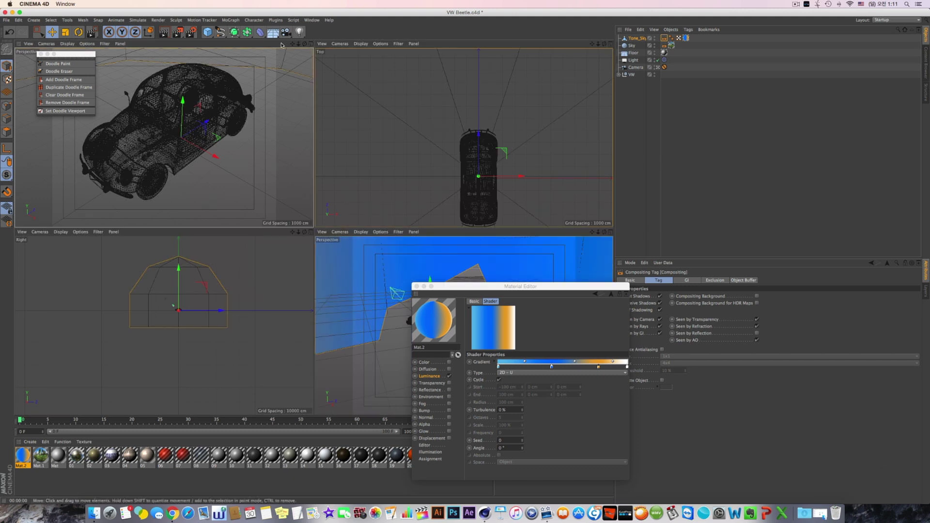
{"action": "left_click", "coordinate": [310, 45]}
{"action": "left_click_drag", "start_coordinate": [179, 34], "coordinate": [209, 42]}
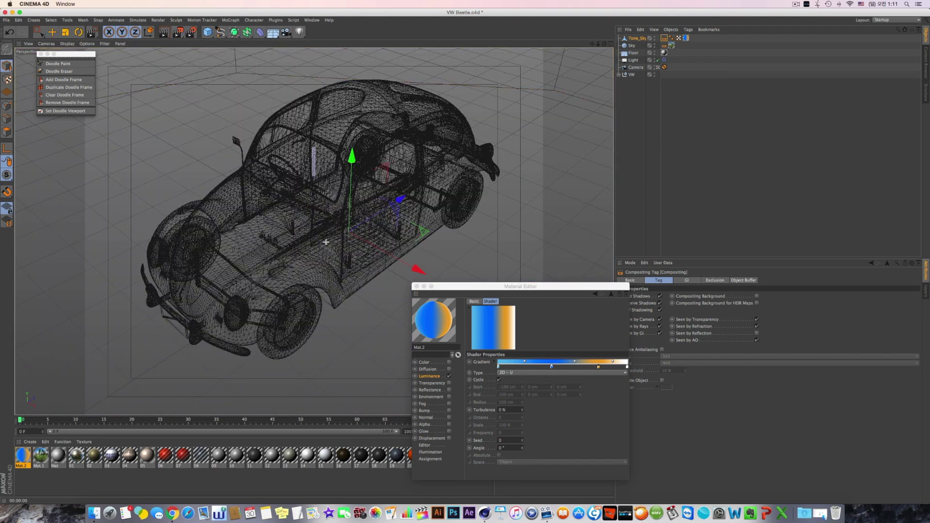
{"action": "left_click_drag", "start_coordinate": [311, 147], "coordinate": [368, 344]}
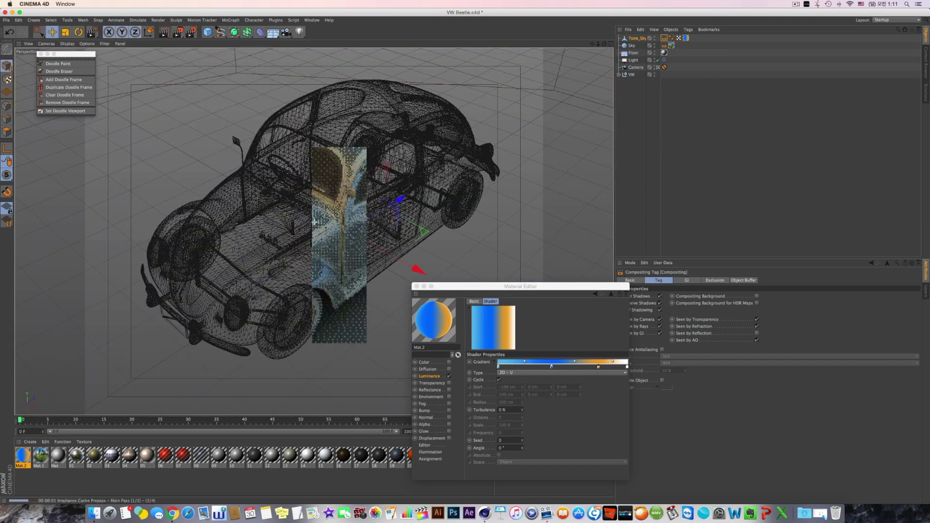
- Render the scene to the Picture Viewer and display the newest render from the history
{"action": "left_click", "coordinate": [181, 34]}
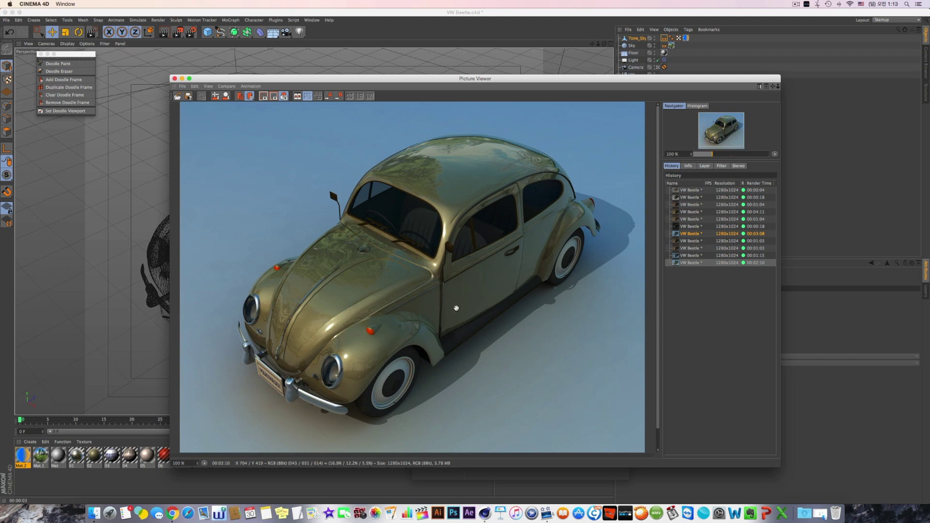
{"action": "left_click", "coordinate": [703, 264]}
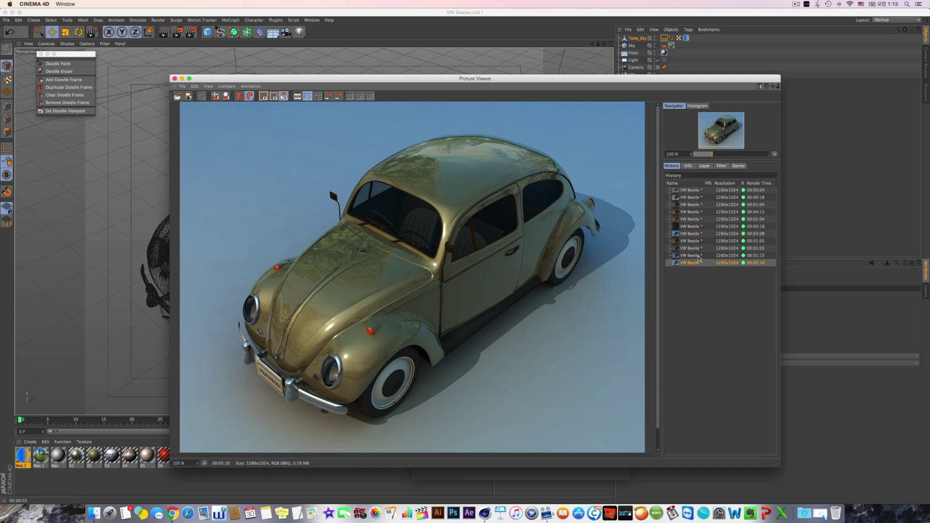
- Compare the newest render with the previous renders in the Picture Viewer history, especially the 03:08 one
{"action": "left_click", "coordinate": [699, 256]}
{"action": "left_click", "coordinate": [694, 263]}
{"action": "left_click", "coordinate": [698, 256]}
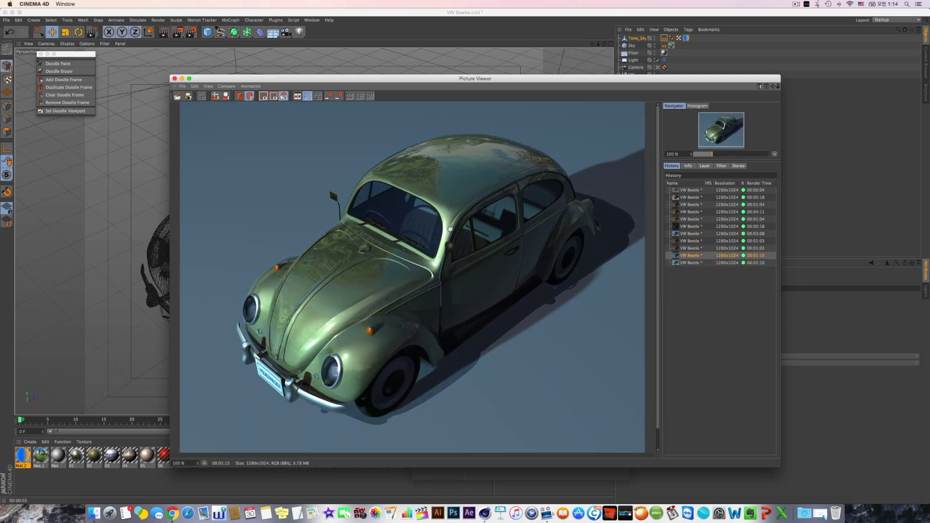
{"action": "left_click", "coordinate": [697, 248]}
{"action": "left_click", "coordinate": [696, 241]}
{"action": "left_click", "coordinate": [694, 234]}
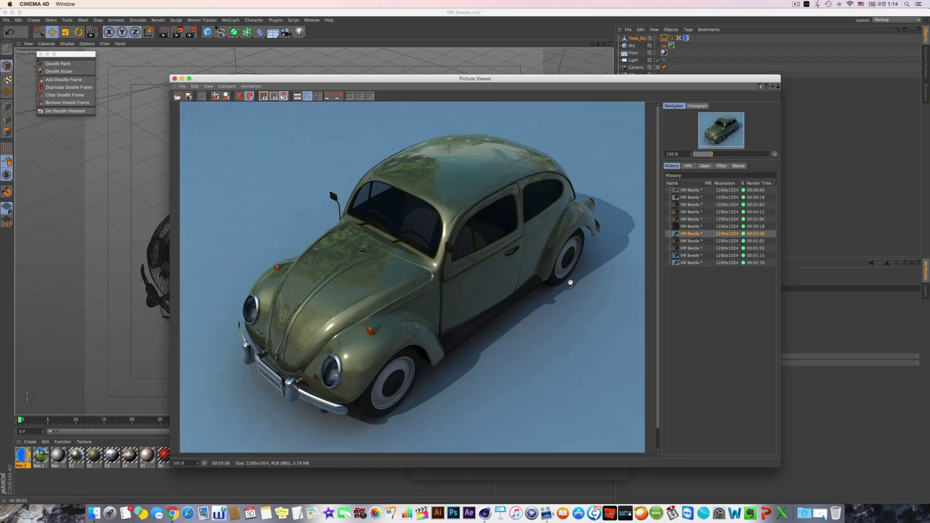
{"action": "left_click", "coordinate": [682, 263]}
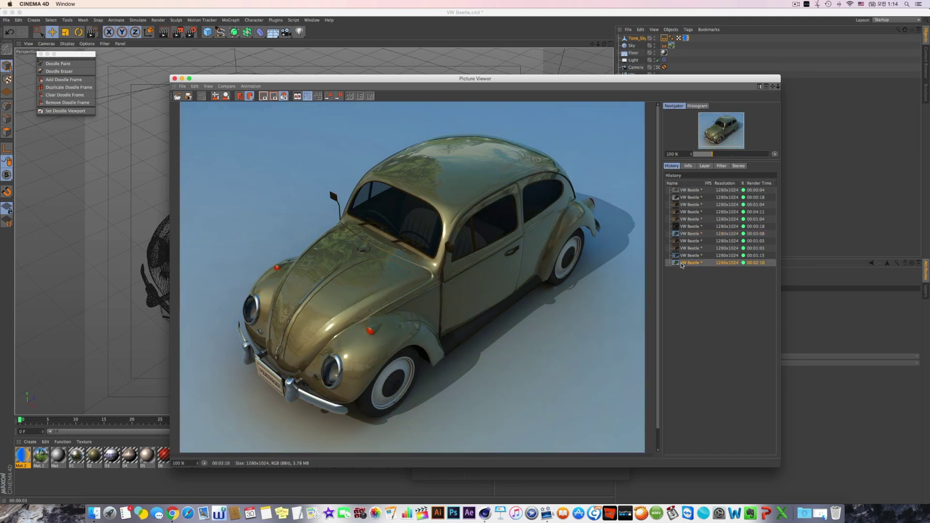
{"action": "left_click", "coordinate": [626, 13]}
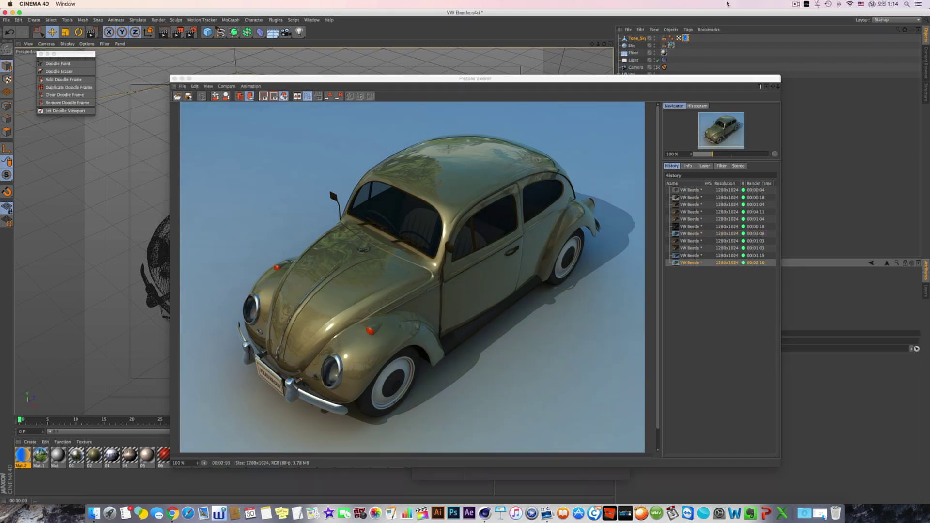
{"action": "left_click", "coordinate": [688, 233]}
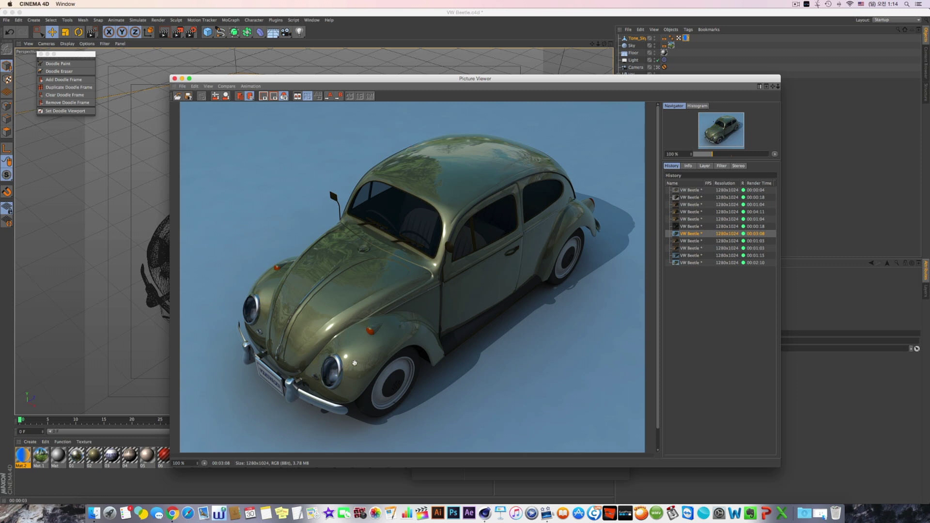
{"action": "left_click", "coordinate": [694, 264]}
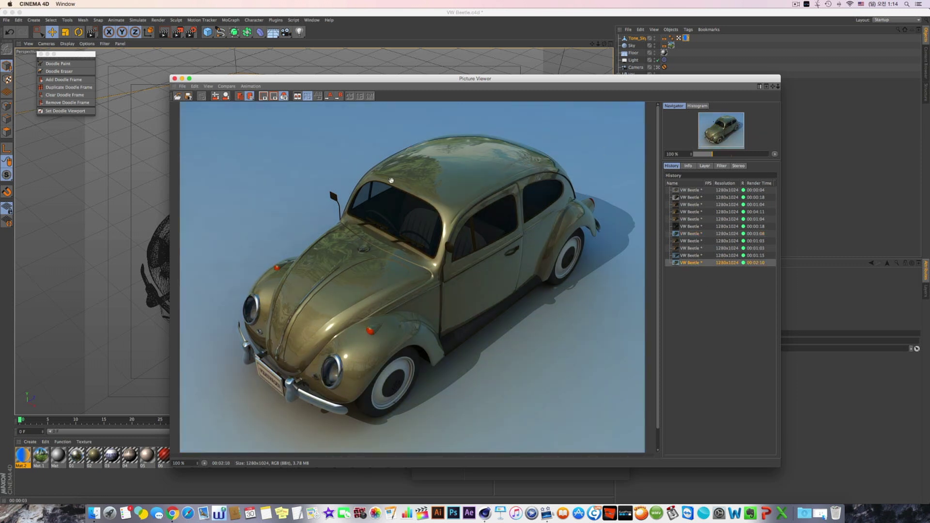
- Rotate the Tone_Sky dome about its vertical axis to a heading of about 138°
{"action": "left_click", "coordinate": [17, 466]}
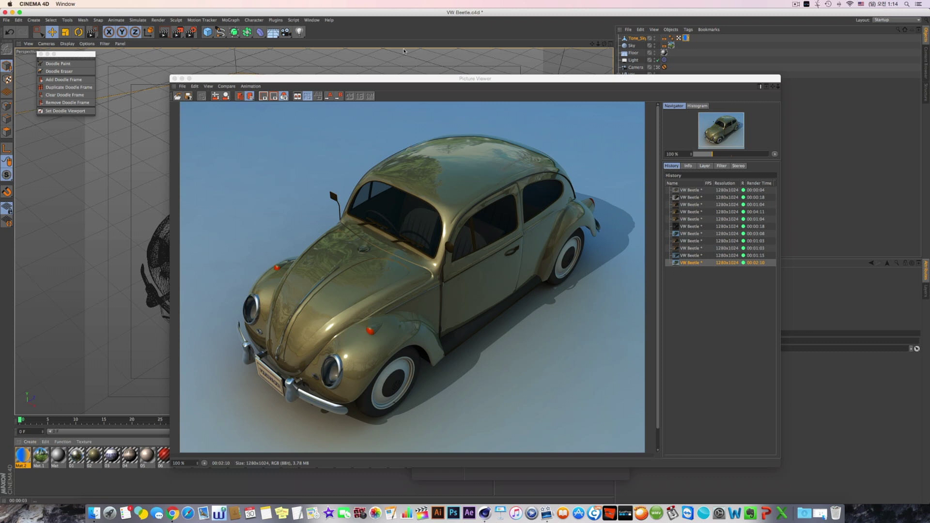
{"action": "left_click_drag", "start_coordinate": [613, 82], "coordinate": [595, 227]}
{"action": "left_click", "coordinate": [78, 32]}
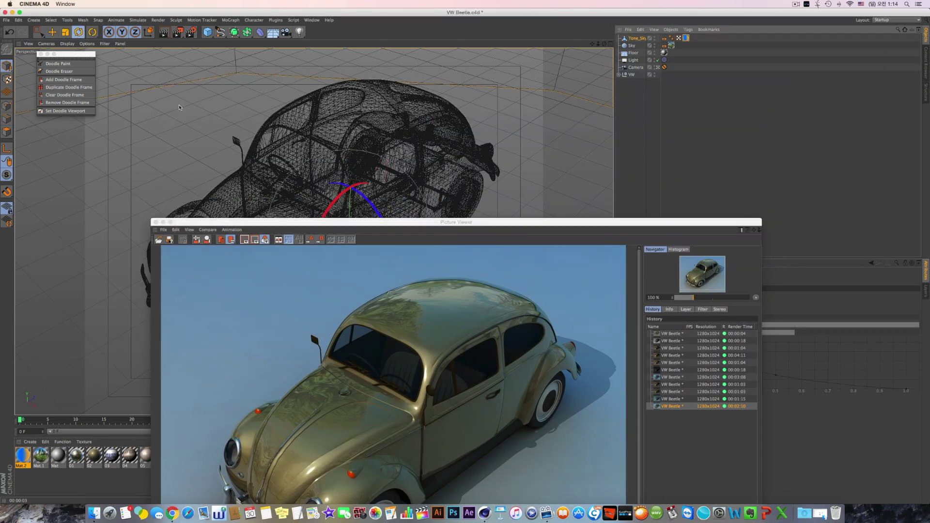
{"action": "left_click_drag", "start_coordinate": [350, 206], "coordinate": [475, 203]}
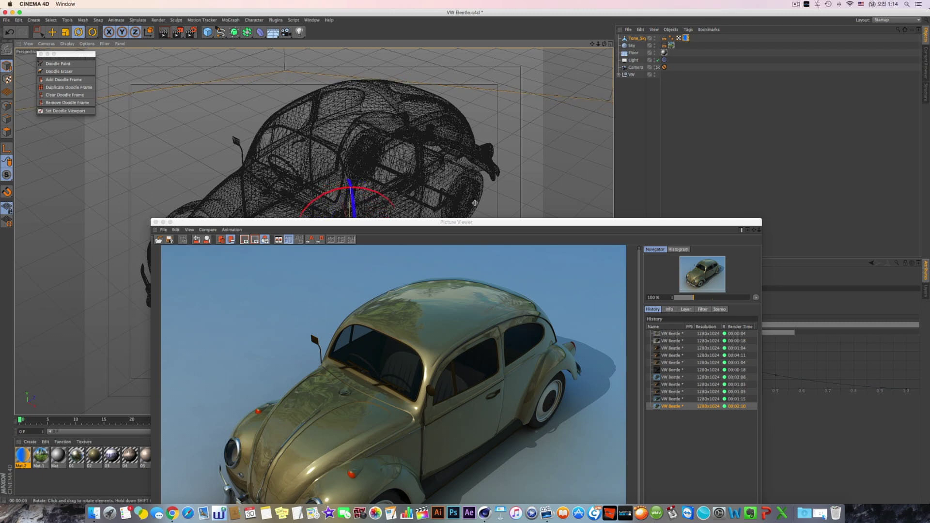
- Render the scene with the rotated dome to the Picture Viewer
{"action": "left_click", "coordinate": [178, 32]}
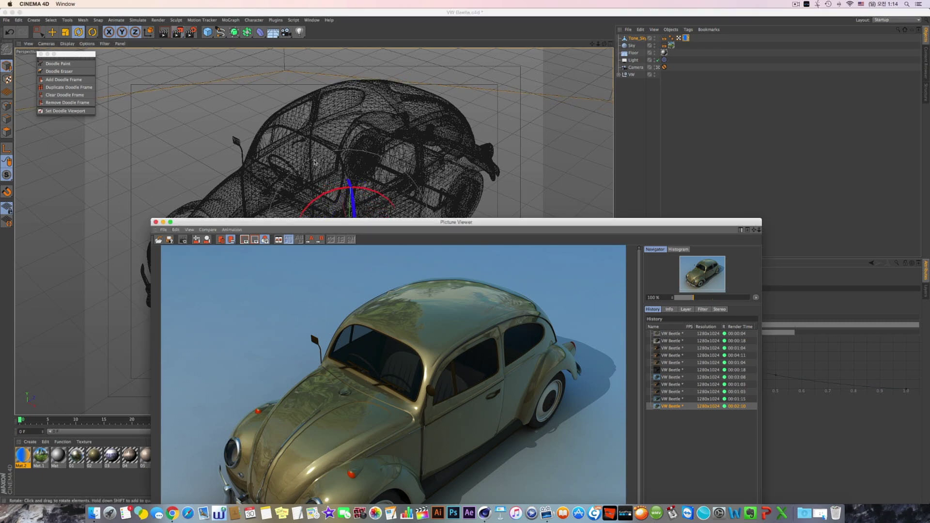
{"action": "left_click_drag", "start_coordinate": [426, 222], "coordinate": [434, 37]}
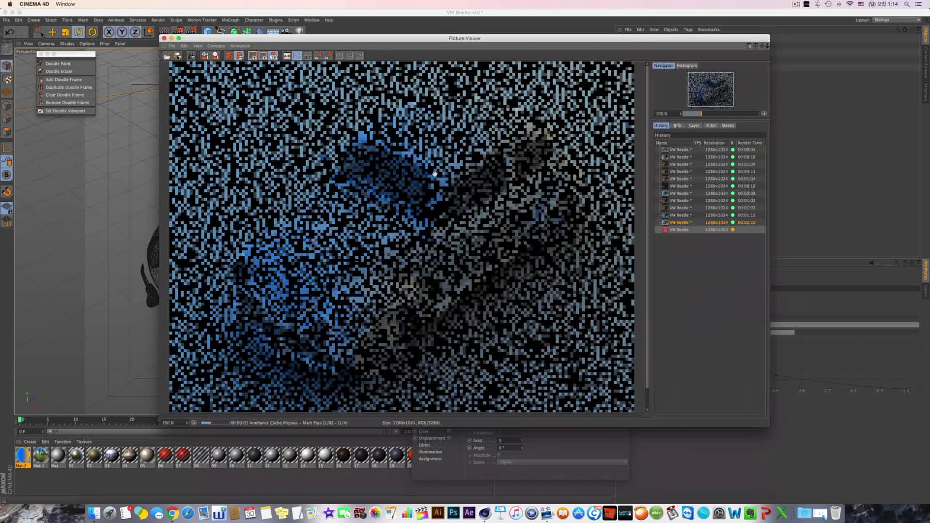
{"action": "left_click", "coordinate": [489, 168]}
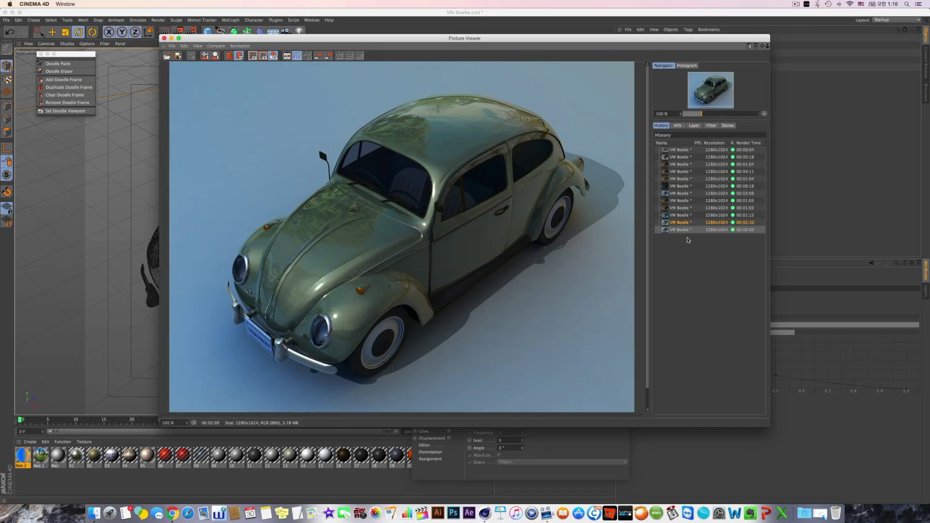
- Compare the two most recent renders by alternating between them in the render history
{"action": "left_click", "coordinate": [680, 223]}
{"action": "left_click", "coordinate": [680, 230]}
{"action": "left_click", "coordinate": [680, 224]}
{"action": "left_click", "coordinate": [680, 229]}
{"action": "left_click", "coordinate": [688, 224]}
{"action": "left_click", "coordinate": [688, 230]}
- Close the Picture Viewer and the Material Editor
{"action": "left_click_drag", "start_coordinate": [549, 41], "coordinate": [544, 165]}
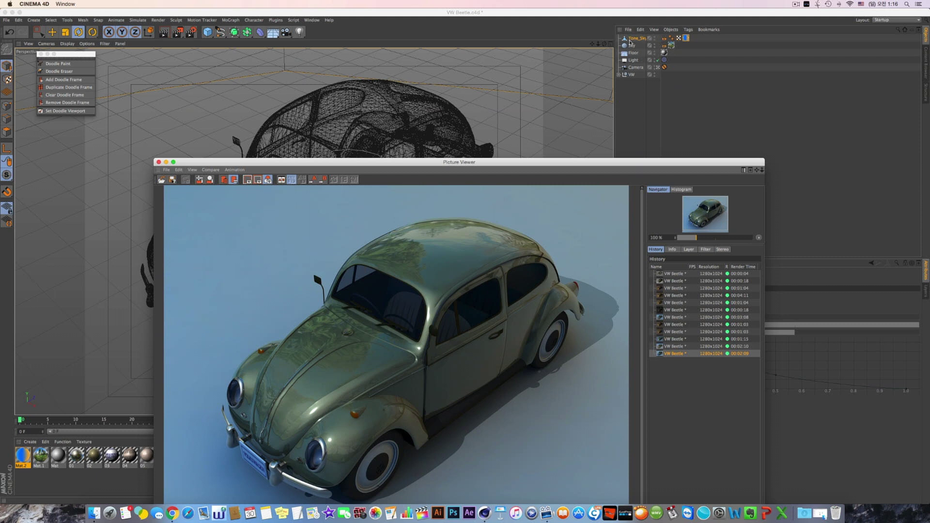
{"action": "left_click", "coordinate": [159, 163]}
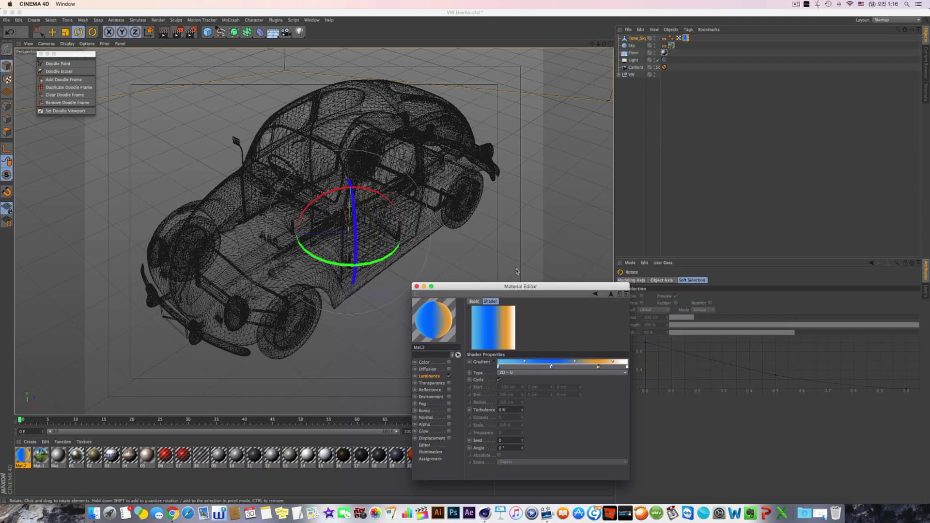
{"action": "left_click", "coordinate": [417, 287]}
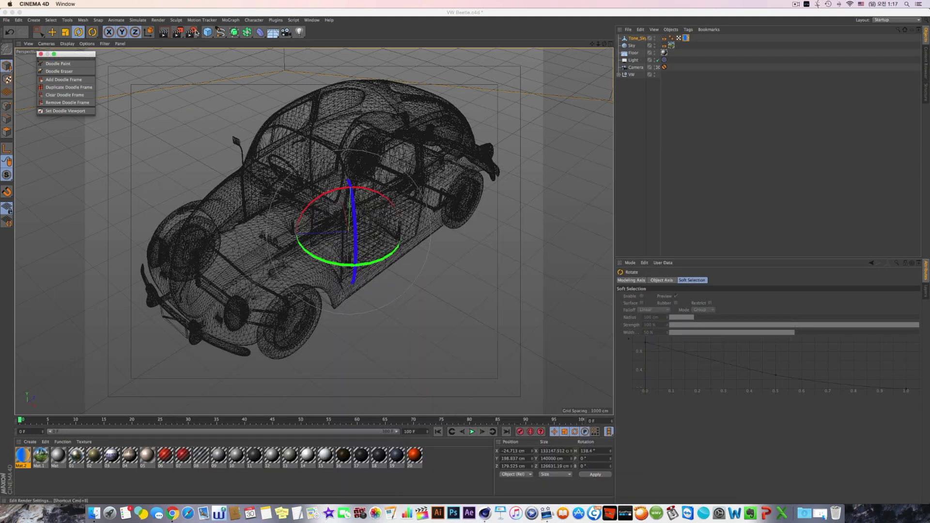
- Open the render settings and clear the object selection
{"action": "key", "text": "super+b"}
{"action": "left_click", "coordinate": [527, 328]}
{"action": "left_click", "coordinate": [528, 258]}
{"action": "left_click", "coordinate": [713, 66]}
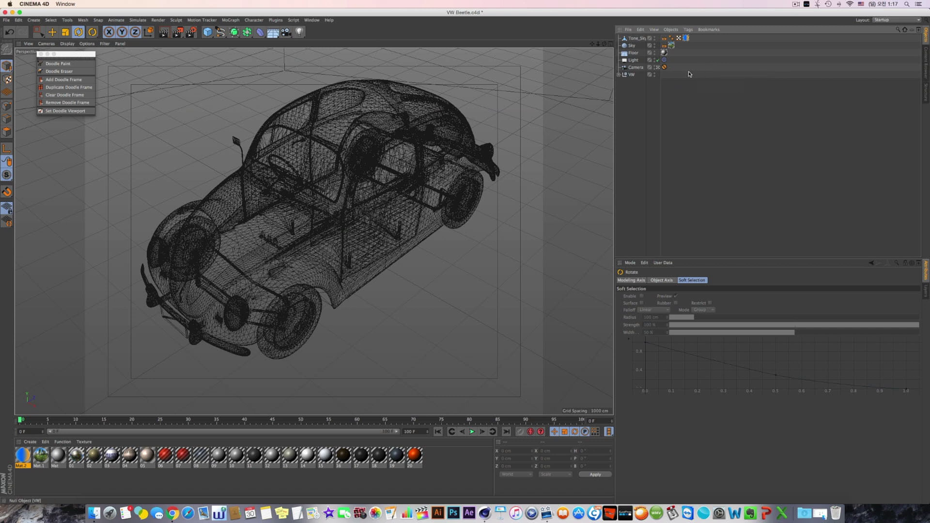
- Add a MoGraph Cloner to the scene and set its mode to Object
{"action": "left_click", "coordinate": [636, 39]}
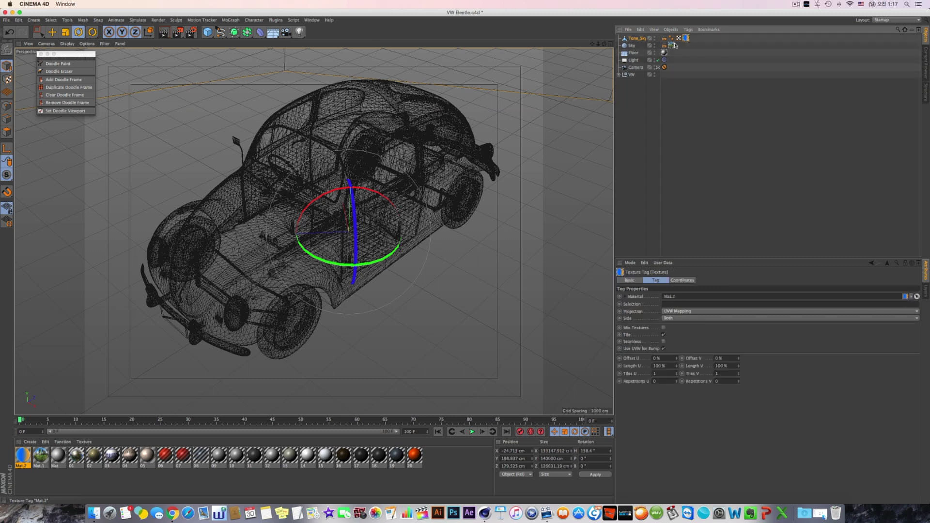
{"action": "left_click", "coordinate": [254, 19]}
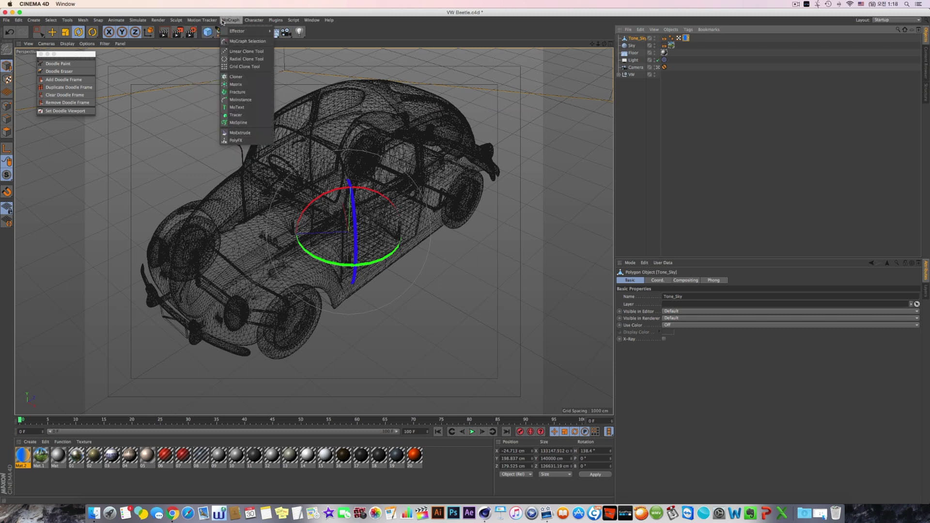
{"action": "left_click", "coordinate": [236, 77]}
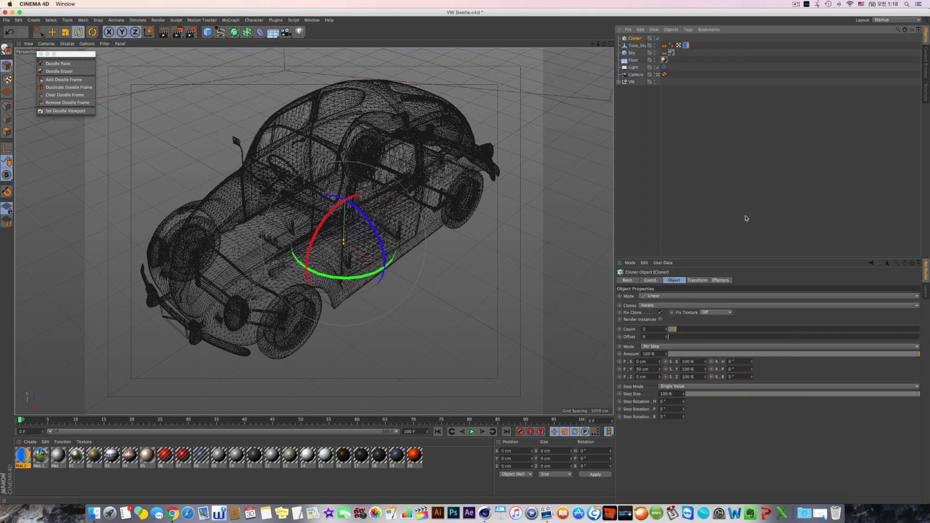
{"action": "left_click", "coordinate": [673, 296]}
{"action": "left_click", "coordinate": [673, 290]}
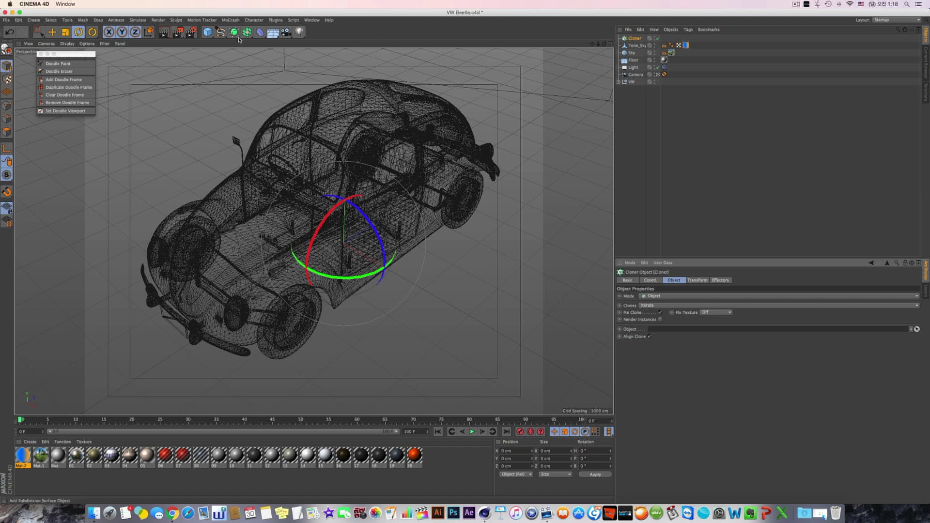
- Add a light as a child of the Cloner, with type Spot and intensity 11%
{"action": "left_click", "coordinate": [299, 32], "text": "alt"}
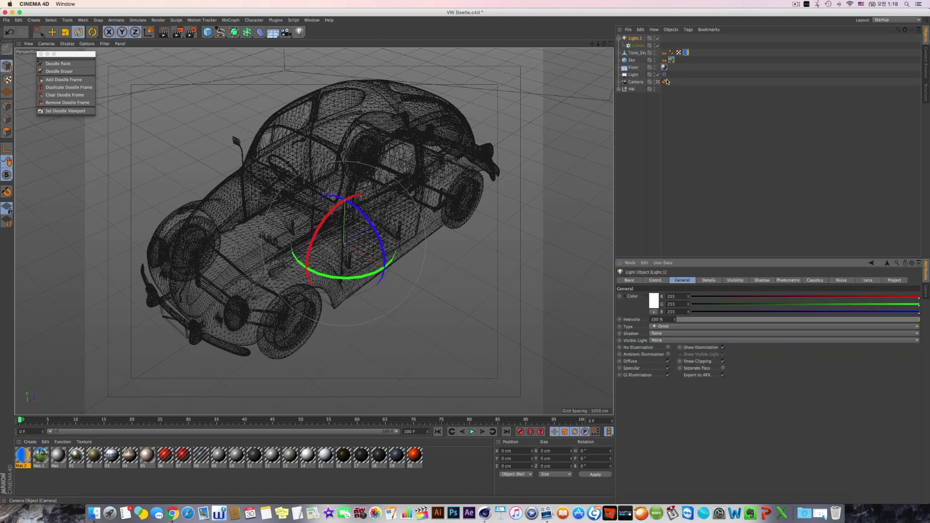
{"action": "key", "text": "super+z"}
{"action": "left_click", "coordinate": [299, 32], "text": "shift"}
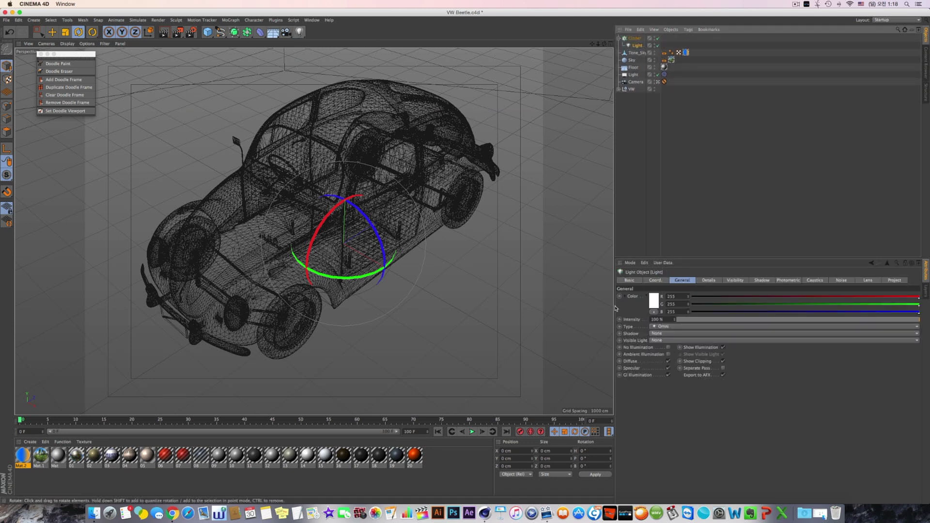
{"action": "left_click", "coordinate": [678, 327]}
{"action": "left_click", "coordinate": [680, 355]}
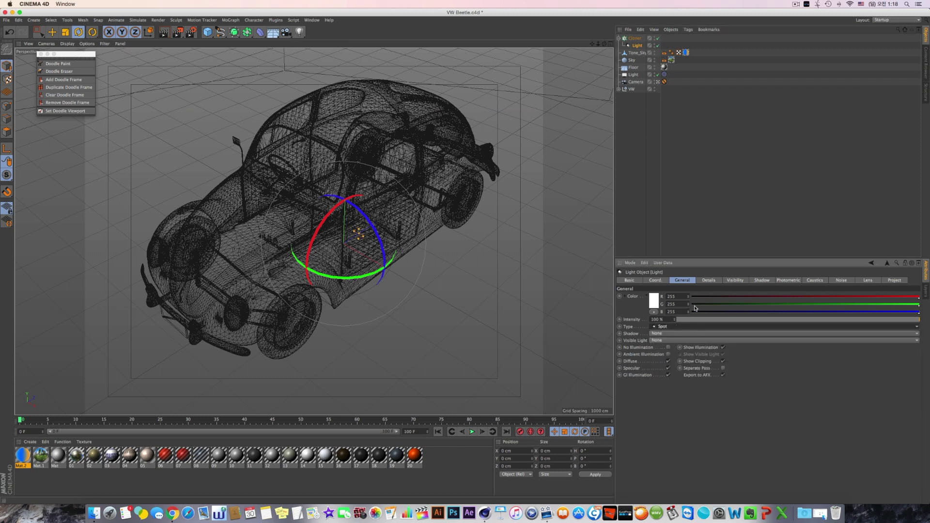
{"action": "left_click_drag", "start_coordinate": [694, 321], "coordinate": [703, 329]}
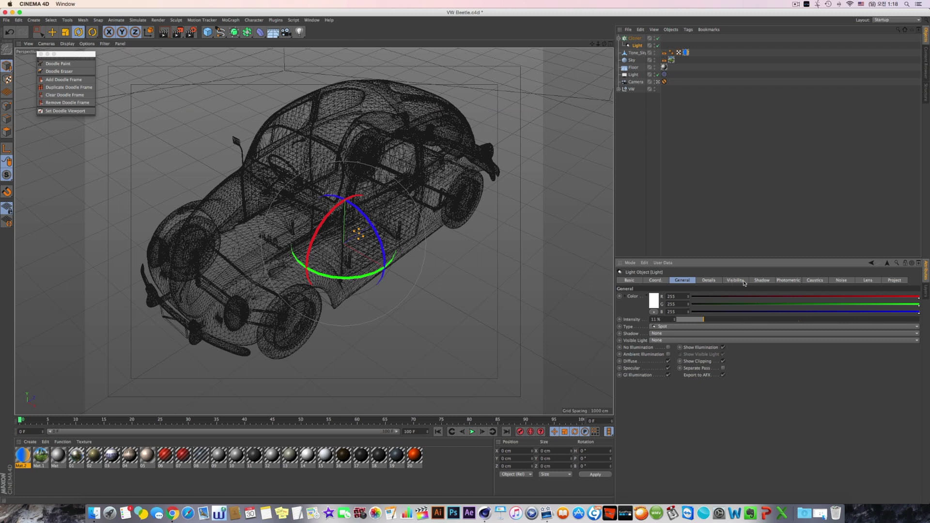
- Assign Tone_Sky as the Cloner's target object
{"action": "left_click", "coordinate": [635, 38]}
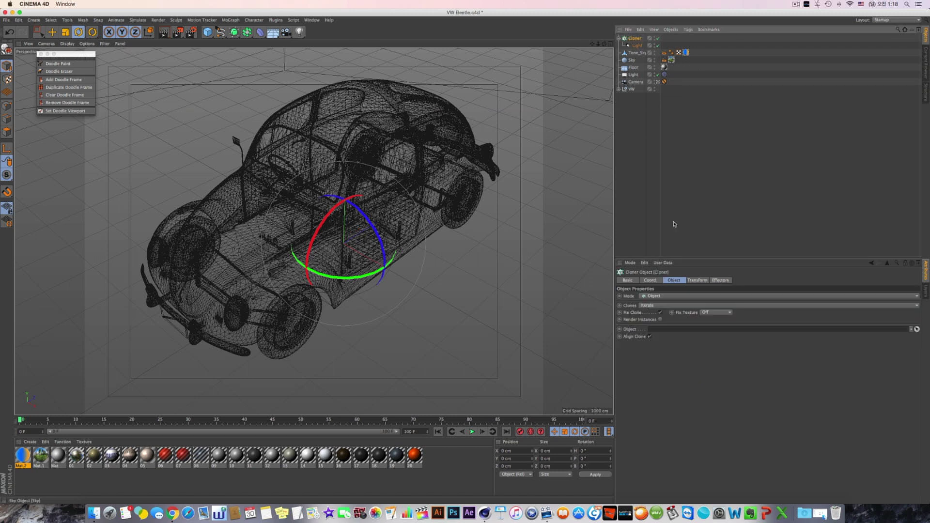
{"action": "left_click_drag", "start_coordinate": [635, 52], "coordinate": [678, 329]}
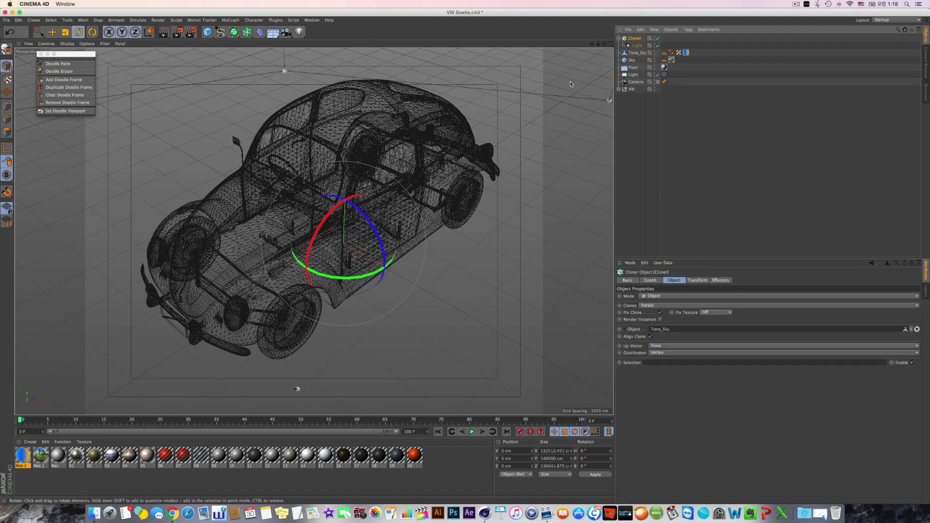
- Set the Cloner's Transform rotation R.P to 180° to reverse the direction of the cloned spotlights
{"action": "left_click", "coordinate": [609, 44]}
{"action": "right_click_drag", "start_coordinate": [186, 281], "coordinate": [282, 316], "text": "alt"}
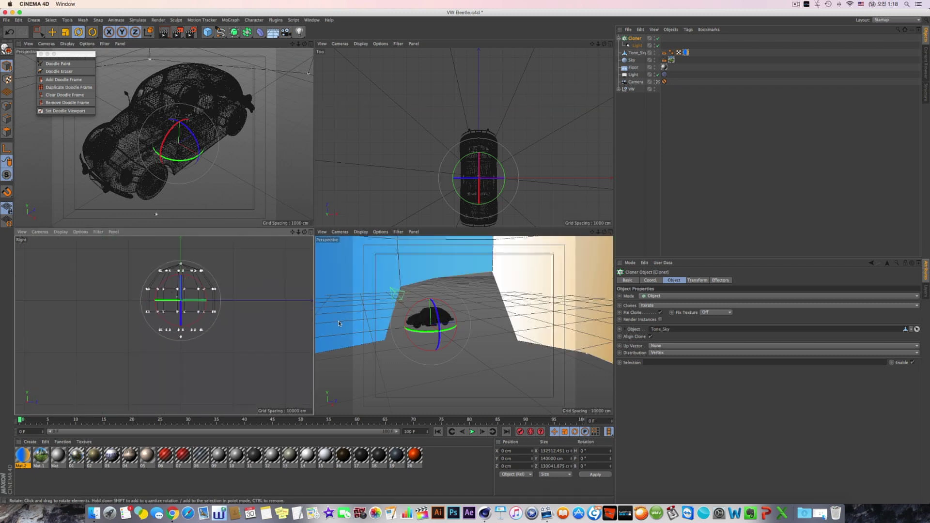
{"action": "scroll", "coordinate": [431, 296], "scroll_direction": "up", "scroll_amount": 8}
{"action": "scroll", "coordinate": [409, 296], "scroll_direction": "down", "scroll_amount": 10}
{"action": "left_click_drag", "start_coordinate": [409, 297], "coordinate": [382, 321], "text": "alt"}
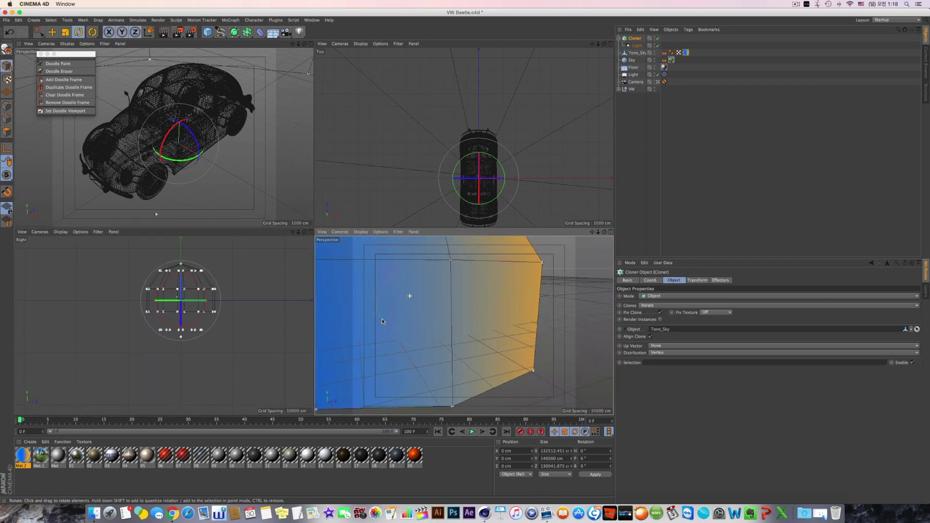
{"action": "left_click_drag", "start_coordinate": [592, 233], "coordinate": [594, 285]}
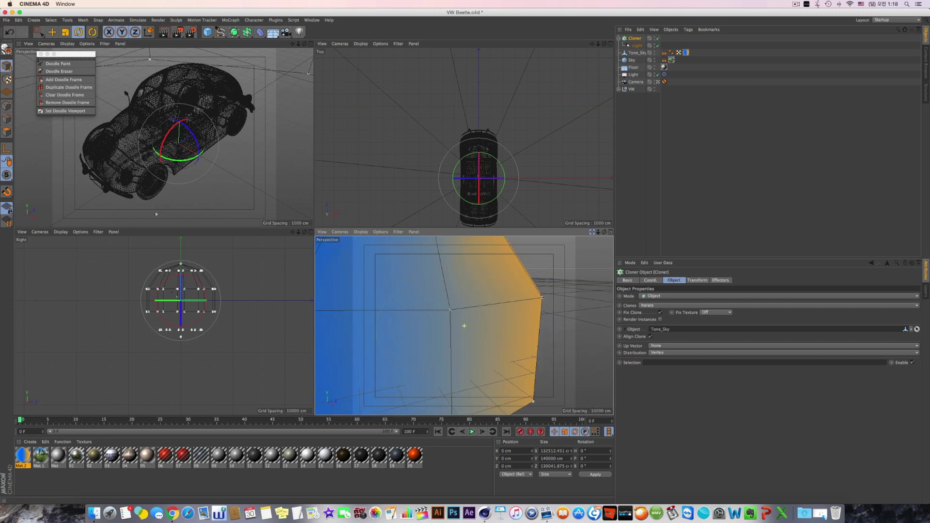
{"action": "right_click_drag", "start_coordinate": [431, 286], "coordinate": [455, 288], "text": "alt"}
{"action": "left_click_drag", "start_coordinate": [455, 289], "coordinate": [521, 289], "text": "alt"}
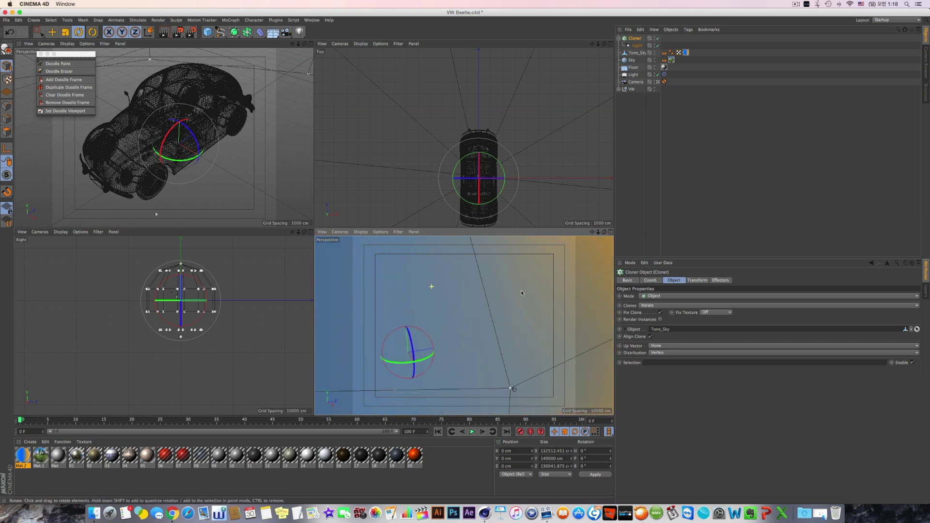
{"action": "left_click_drag", "start_coordinate": [523, 387], "coordinate": [571, 350], "text": "alt"}
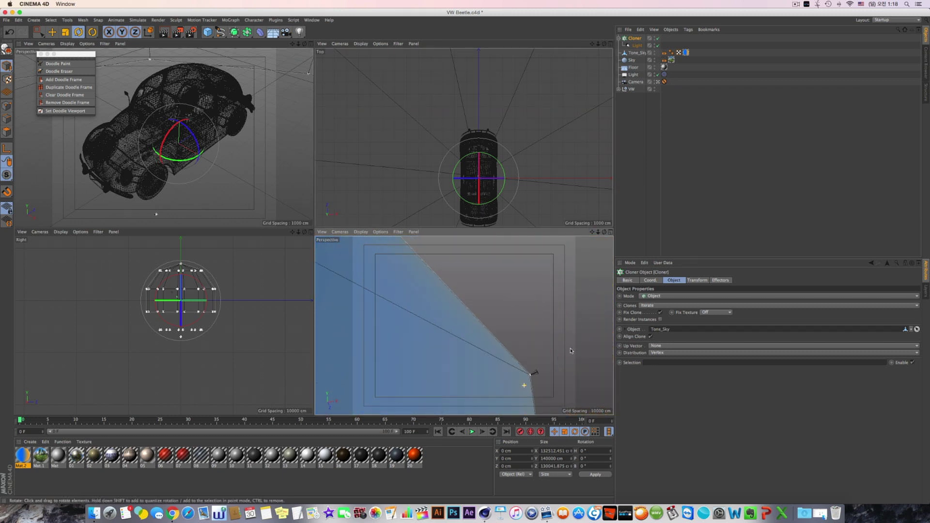
{"action": "left_click", "coordinate": [697, 280]}
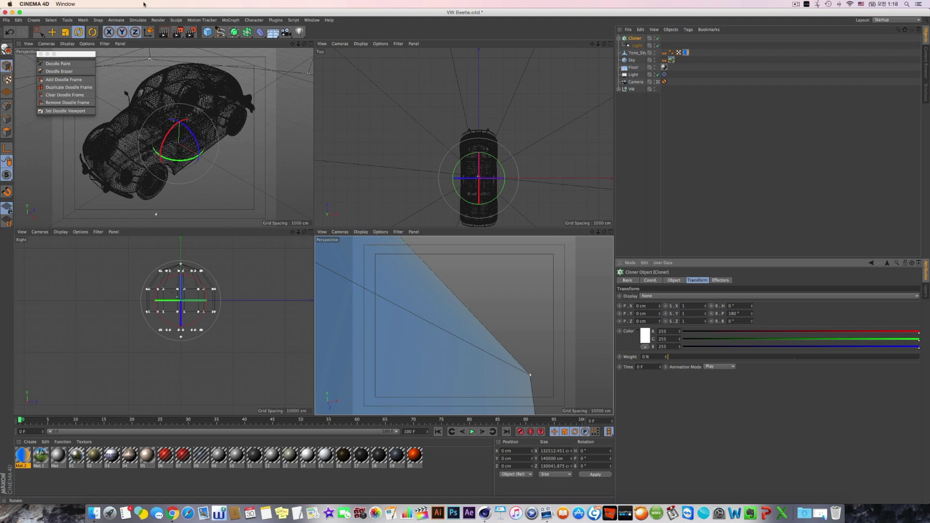
{"action": "left_click", "coordinate": [311, 44]}
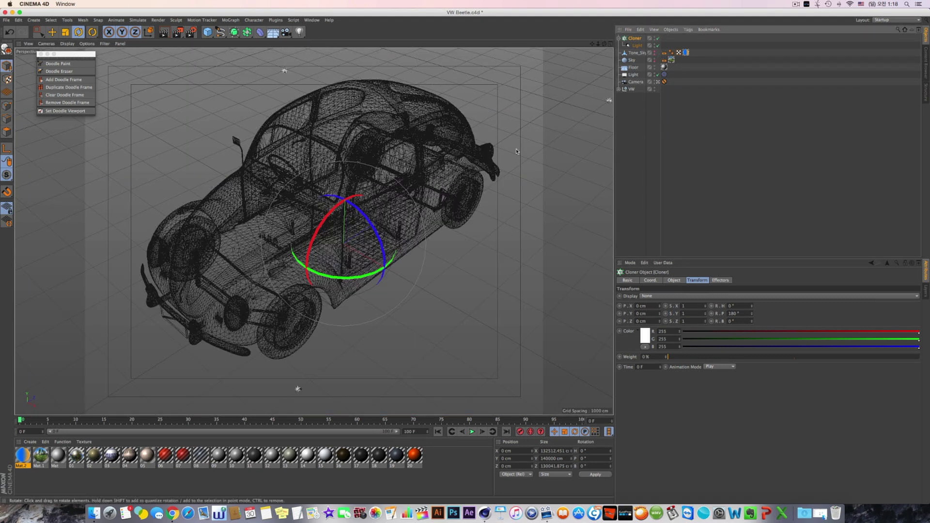
- Set the intensity of the spotlight inside the Cloner to 13%
{"action": "left_click", "coordinate": [637, 45]}
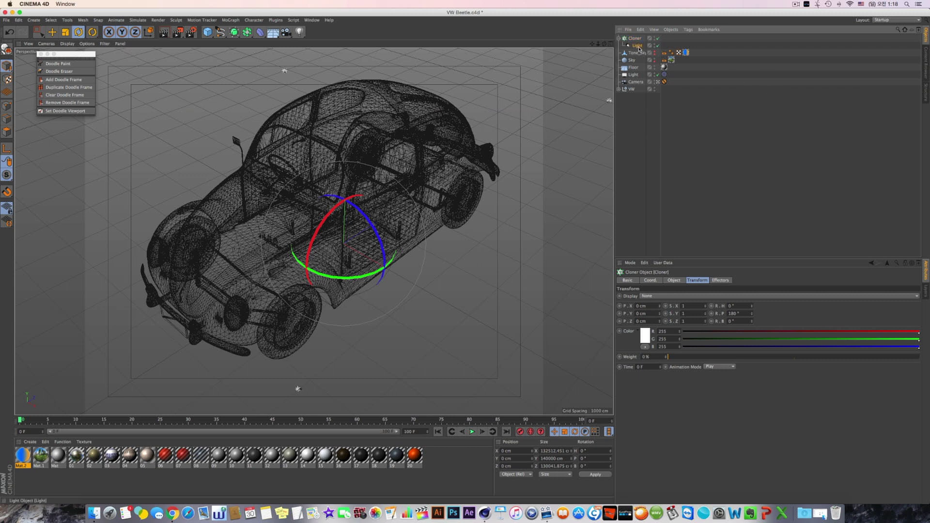
{"action": "left_click", "coordinate": [708, 320]}
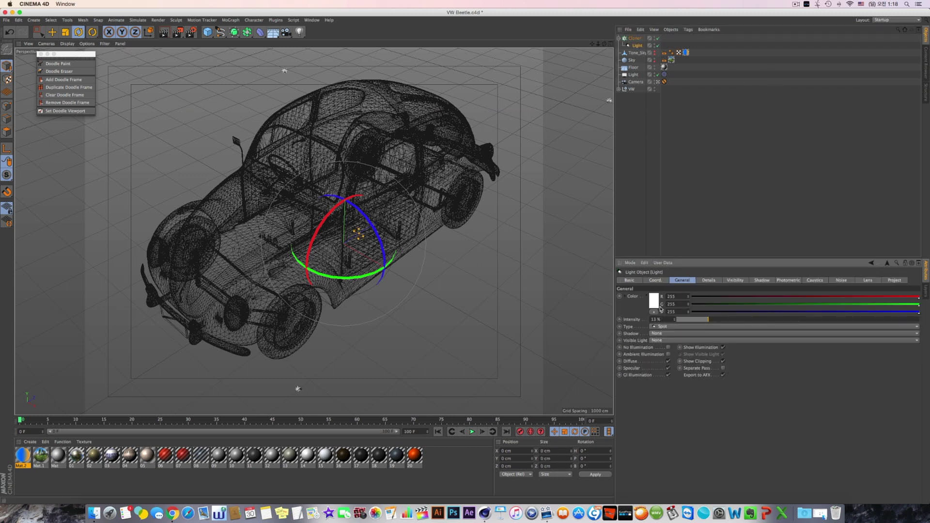
- Set the cloned spotlight's color to cyan with R 85, G 255 and B 255
{"action": "left_click", "coordinate": [655, 302]}
{"action": "left_click", "coordinate": [666, 280]}
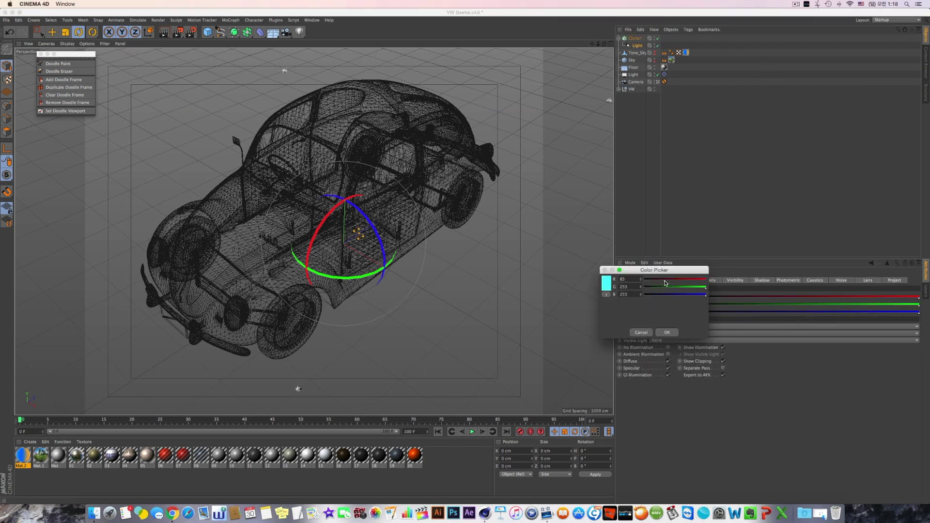
{"action": "left_click", "coordinate": [669, 332]}
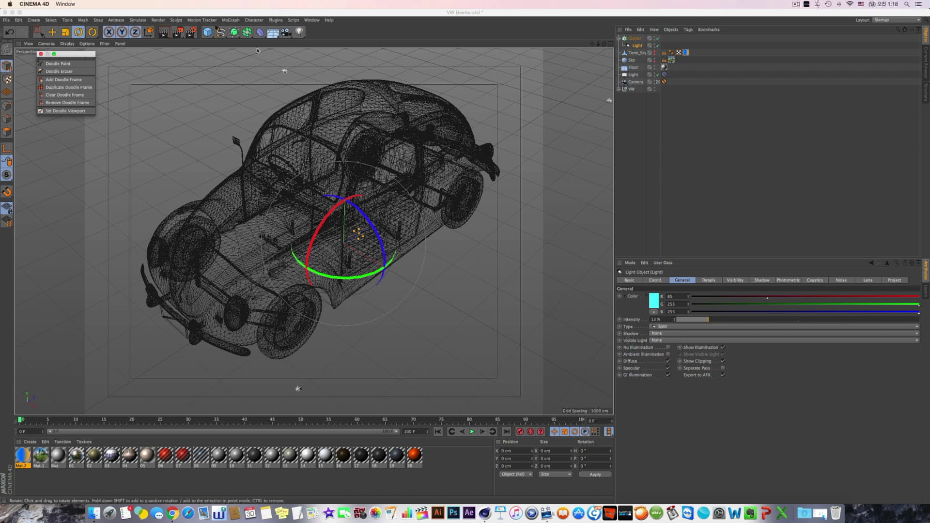
- Select the Sky's compositing tag and render a region around the Beetle's front wheel to check the cyan lighting
{"action": "left_click", "coordinate": [657, 61]}
{"action": "left_click", "coordinate": [664, 59]}
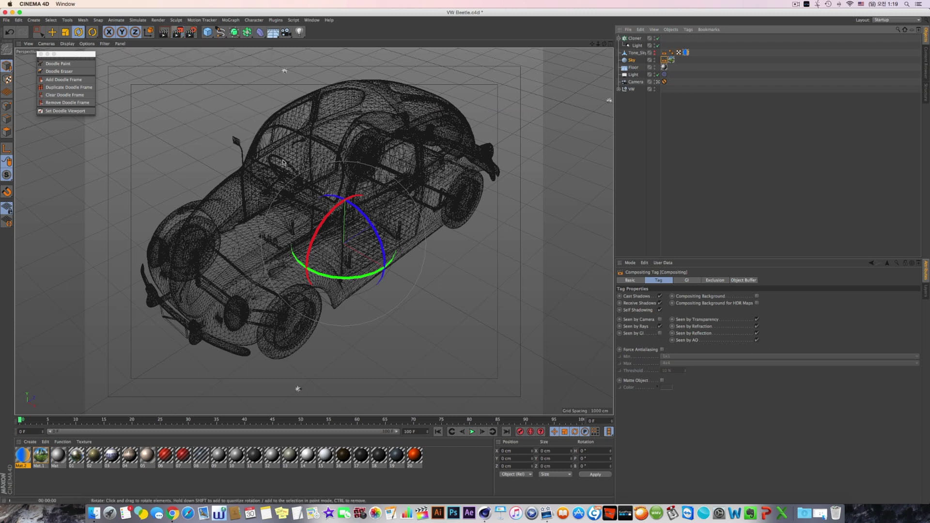
{"action": "left_click", "coordinate": [179, 33]}
{"action": "left_click_drag", "start_coordinate": [179, 36], "coordinate": [192, 39]}
{"action": "left_click_drag", "start_coordinate": [245, 199], "coordinate": [397, 377]}
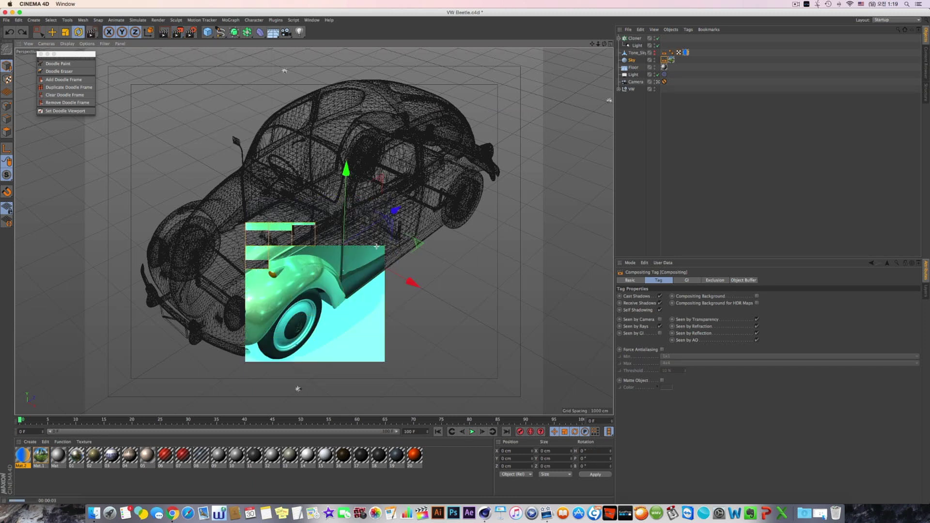
- Show all four viewports and rename the Cloner as Dome_1
{"action": "left_click", "coordinate": [609, 49]}
{"action": "left_click", "coordinate": [611, 45]}
{"action": "left_click", "coordinate": [633, 59]}
{"action": "left_click", "coordinate": [637, 53]}
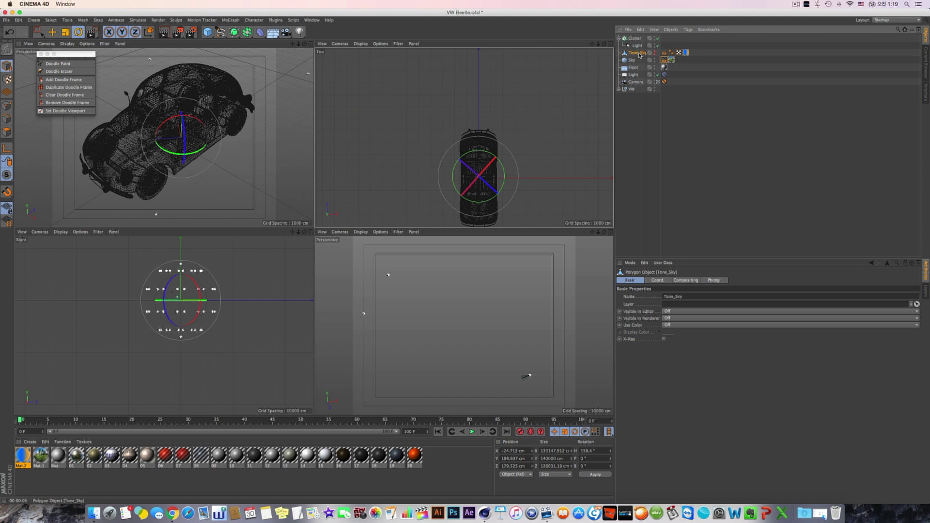
{"action": "left_click", "coordinate": [635, 39]}
{"action": "left_click", "coordinate": [619, 38]}
{"action": "double_click", "coordinate": [636, 38]}
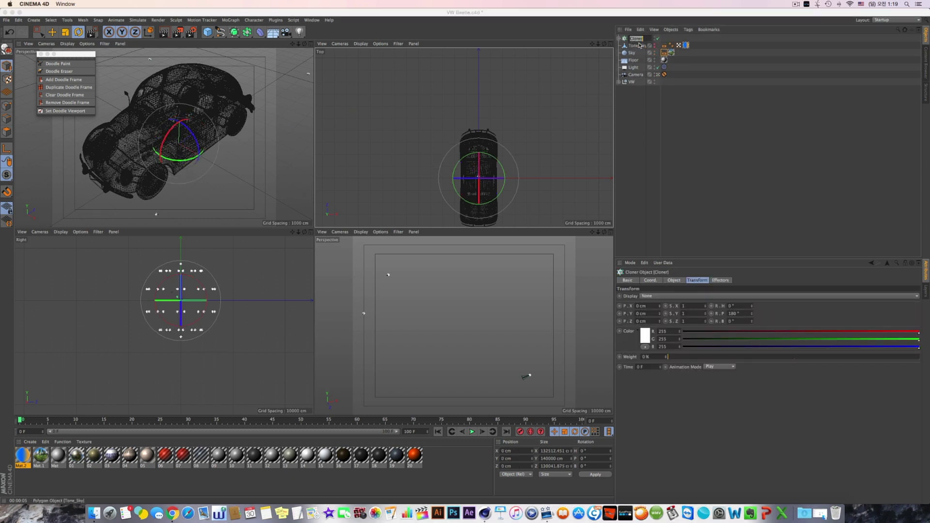
{"action": "key", "text": "BackSpace"}
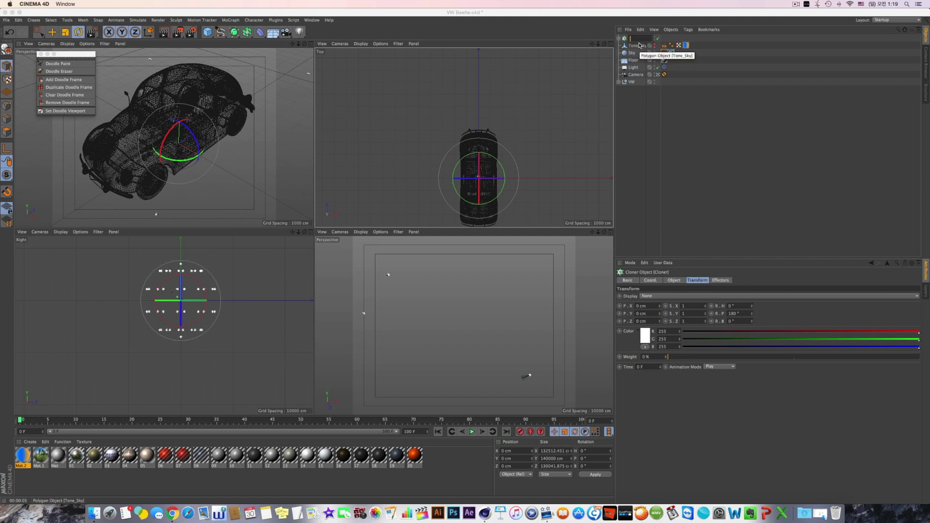
{"action": "type", "text": "Dome"}
{"action": "key", "text": "Return"}
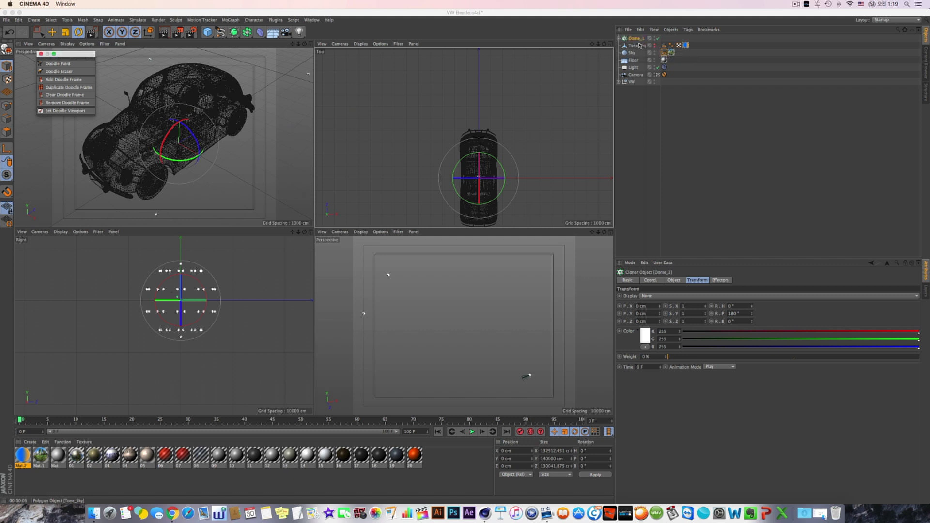
- Duplicate Dome_1 together with its light and rename the copy as Dome_2
{"action": "left_click_drag", "start_coordinate": [635, 38], "coordinate": [638, 47], "text": "ctrl"}
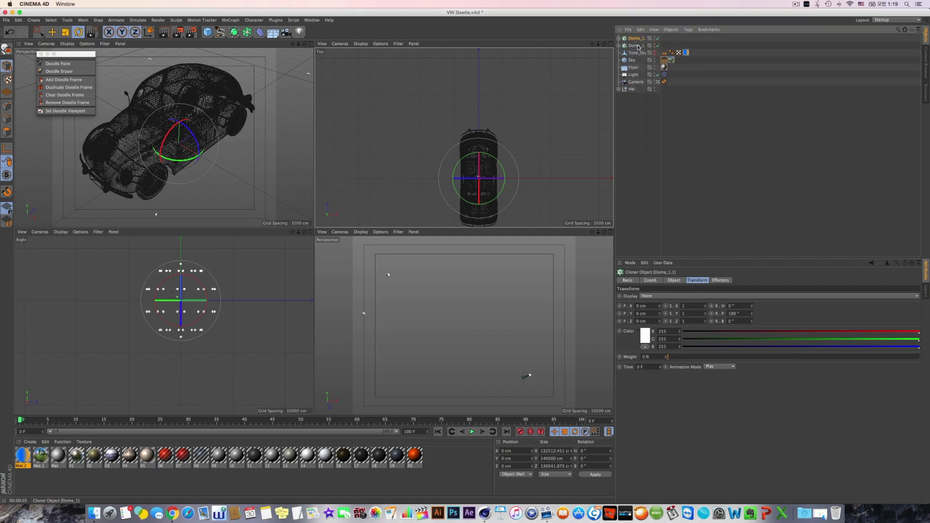
{"action": "left_click", "coordinate": [619, 46]}
{"action": "left_click", "coordinate": [619, 39]}
{"action": "double_click", "coordinate": [637, 38]}
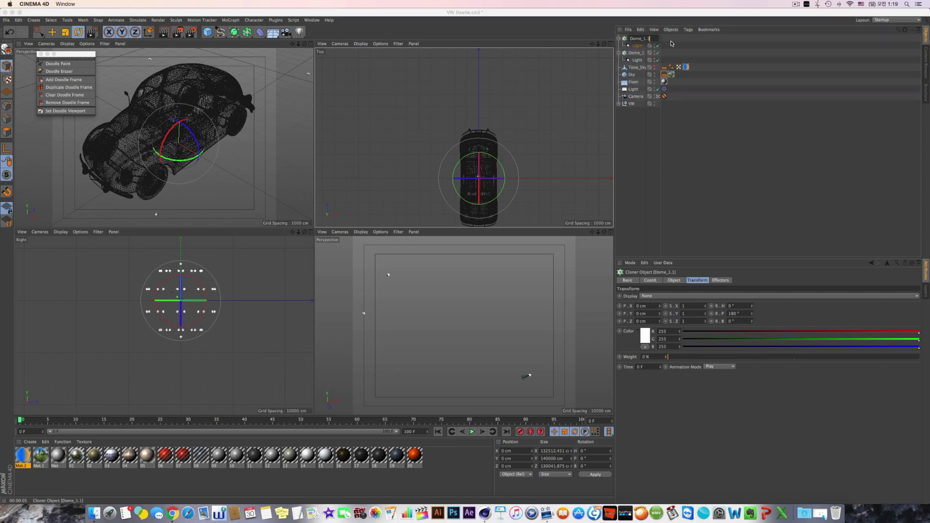
{"action": "type", "text": "2"}
{"action": "key", "text": "Return"}
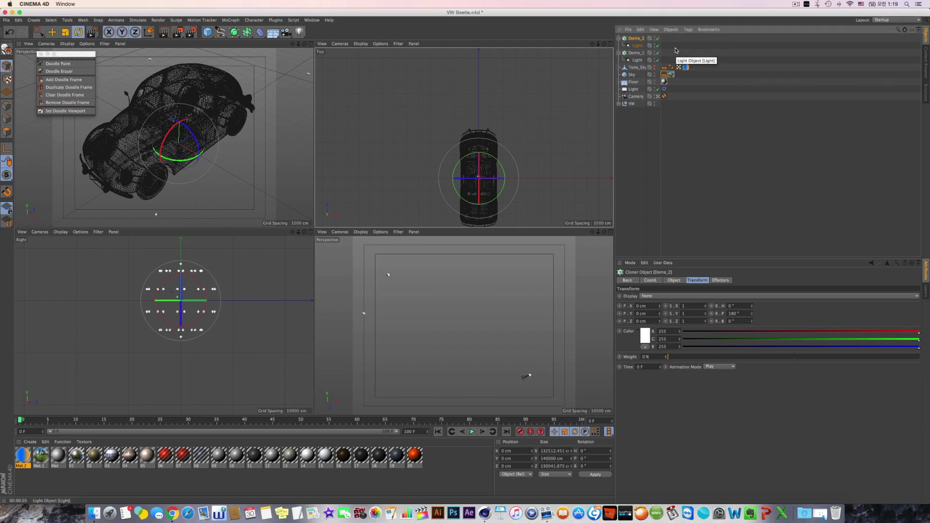
- Rename the Tone_Sky polygon object as Dome dummy_1
{"action": "left_click", "coordinate": [640, 69]}
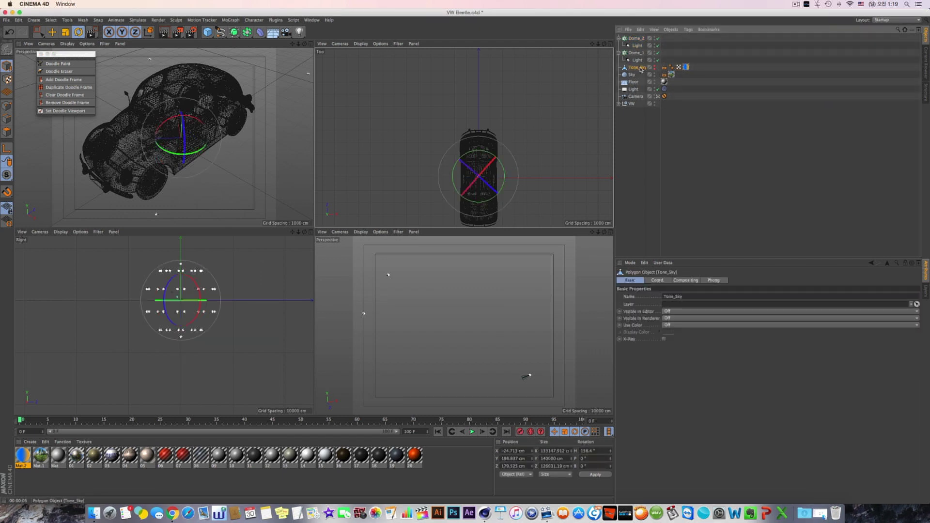
{"action": "double_click", "coordinate": [640, 67]}
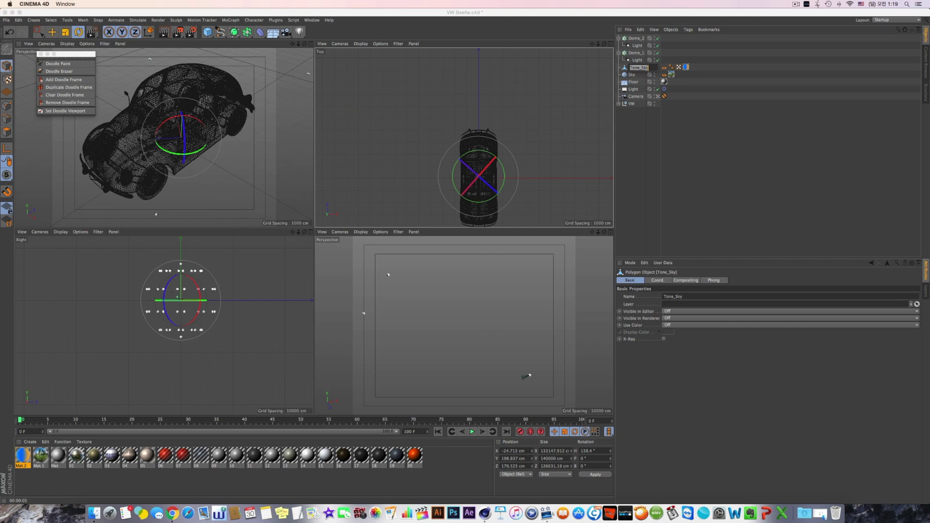
{"action": "type", "text": "Dom"}
{"action": "type", "text": "e dummy_1"}
{"action": "key", "text": "Return"}
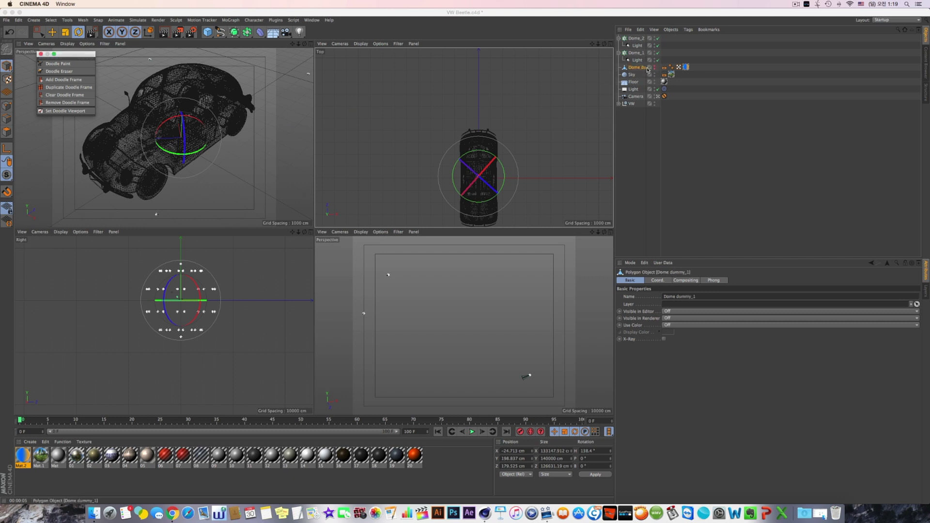
- Duplicate Dome dummy_1 and rename the copy as Dome dummy_2
{"action": "left_click_drag", "start_coordinate": [643, 74], "coordinate": [647, 75], "text": "ctrl"}
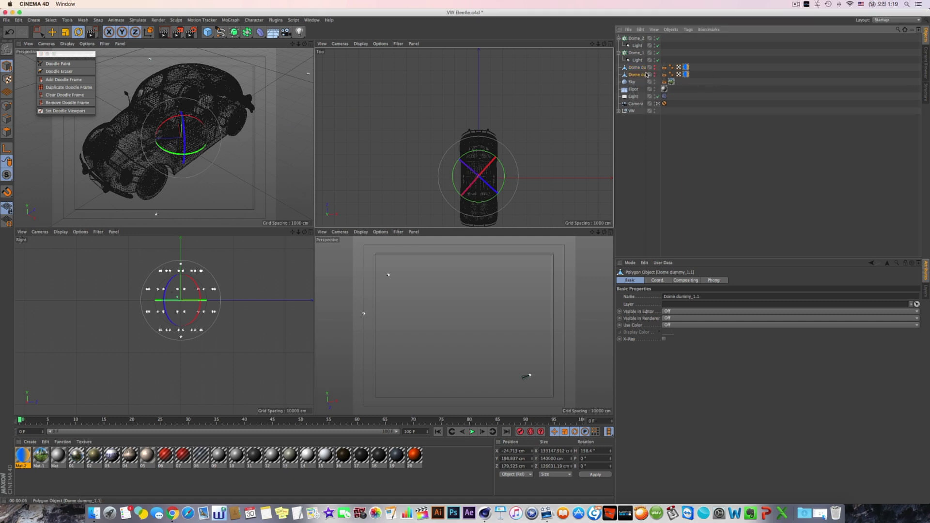
{"action": "double_click", "coordinate": [643, 74]}
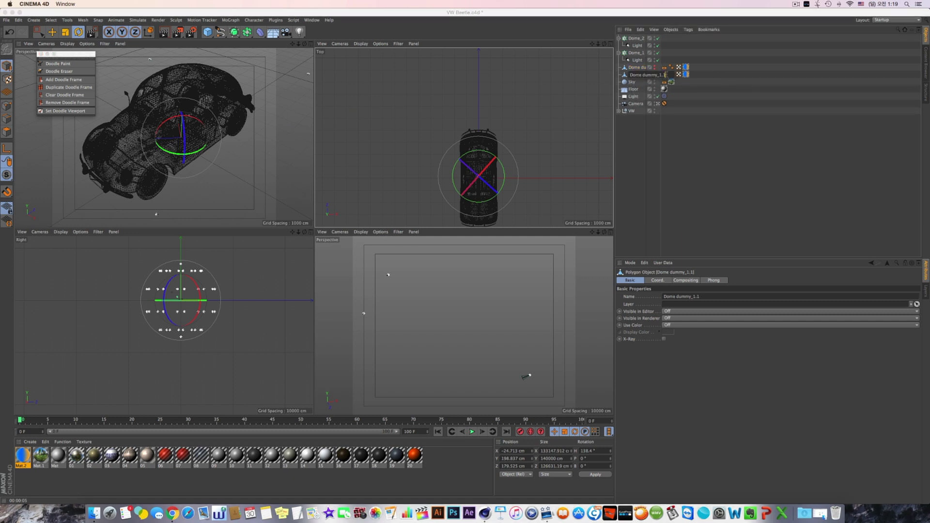
{"action": "type", "text": "Dome dummy_2"}
{"action": "key", "text": "Return"}
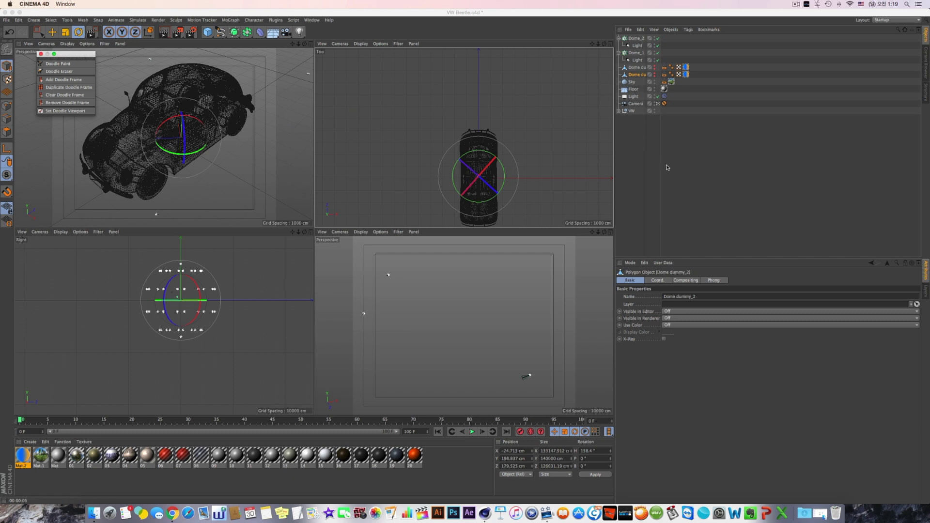
- Set the editor and renderer visibility of both dome dummies to Default and frame the whole dome in the Top view
{"action": "left_click_drag", "start_coordinate": [660, 165], "coordinate": [721, 165]}
{"action": "left_click", "coordinate": [703, 162]}
{"action": "left_click", "coordinate": [654, 68]}
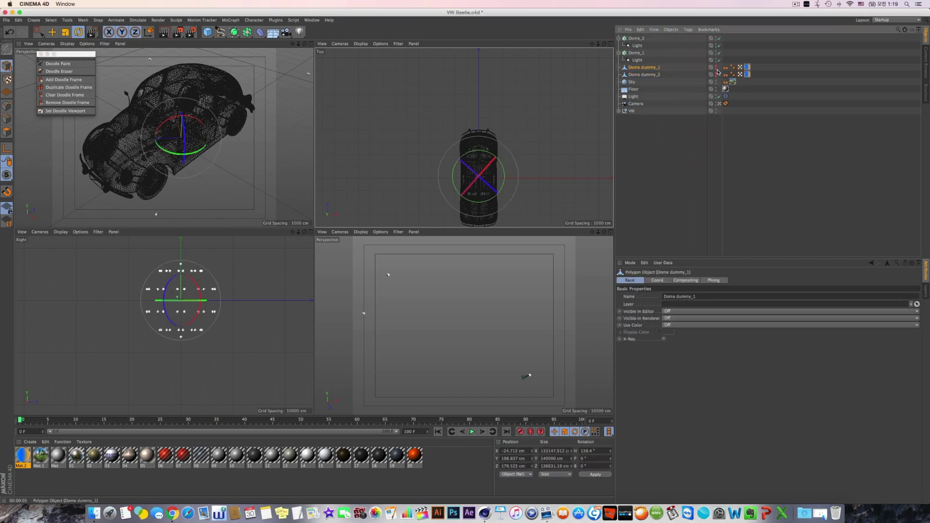
{"action": "left_click", "coordinate": [716, 67]}
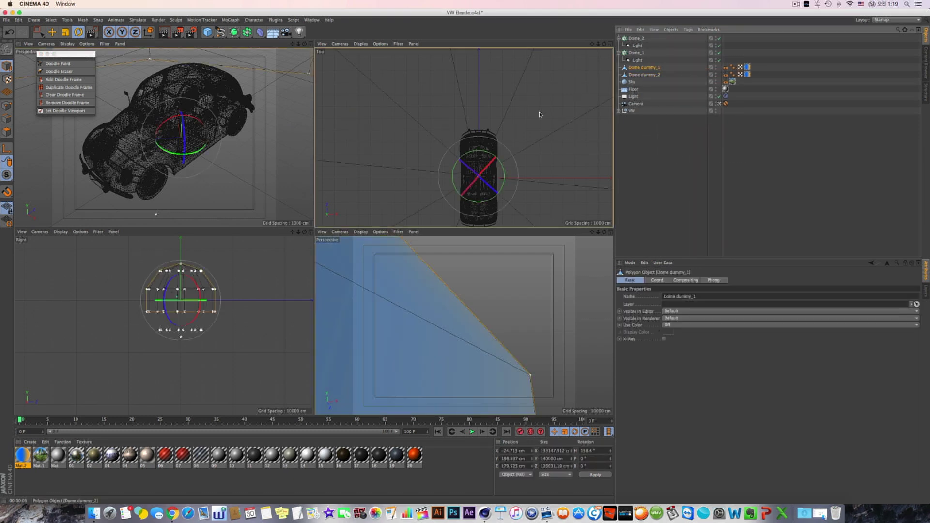
{"action": "left_click_drag", "start_coordinate": [592, 45], "coordinate": [508, 44]}
{"action": "mouse_move", "coordinate": [605, 44]}
{"action": "left_mouse_down"}
{"action": "mouse_move", "coordinate": [629, 44]}
{"action": "mouse_move", "coordinate": [603, 44]}
{"action": "left_mouse_up"}
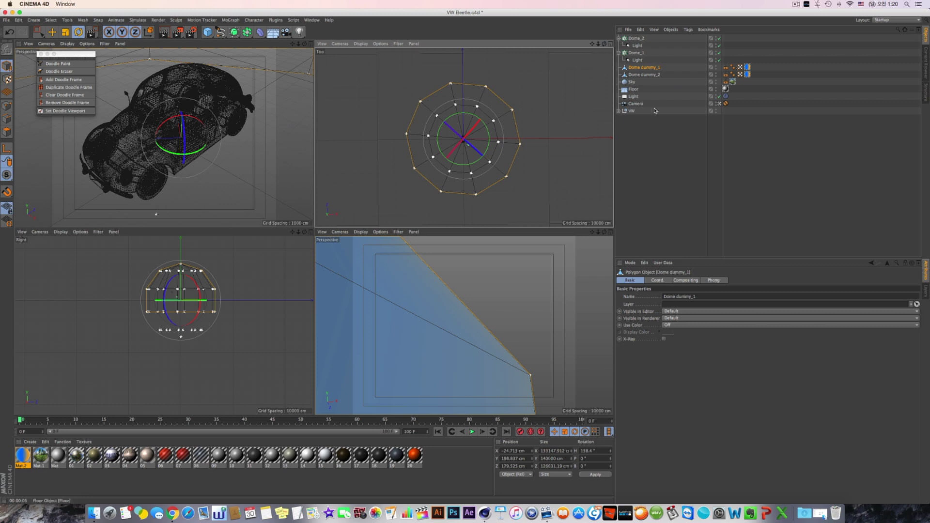
- Delete the polygons of Dome dummy_1's upper-left half as seen in the Top view, including non-visible elements in the selection
{"action": "left_click", "coordinate": [7, 131]}
{"action": "left_click", "coordinate": [52, 32]}
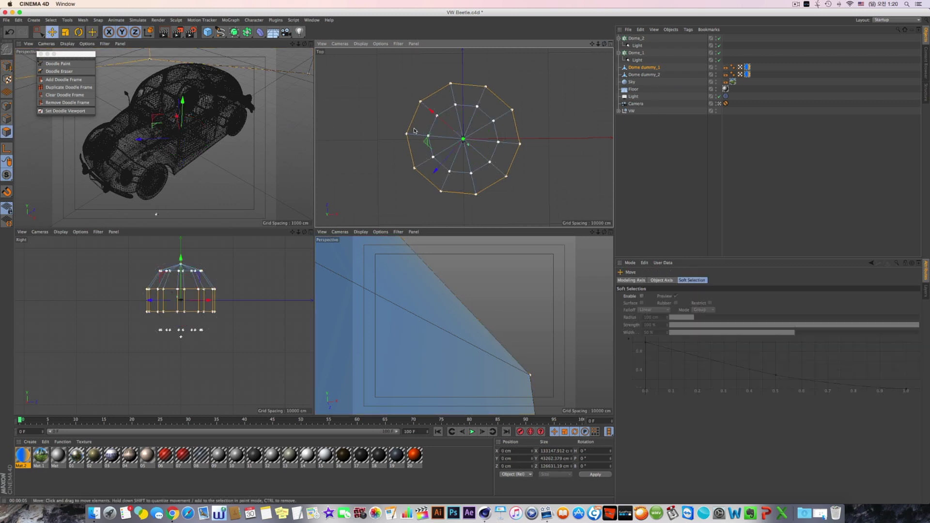
{"action": "left_click_drag", "start_coordinate": [380, 75], "coordinate": [427, 97]}
{"action": "key", "text": "ctrl+z"}
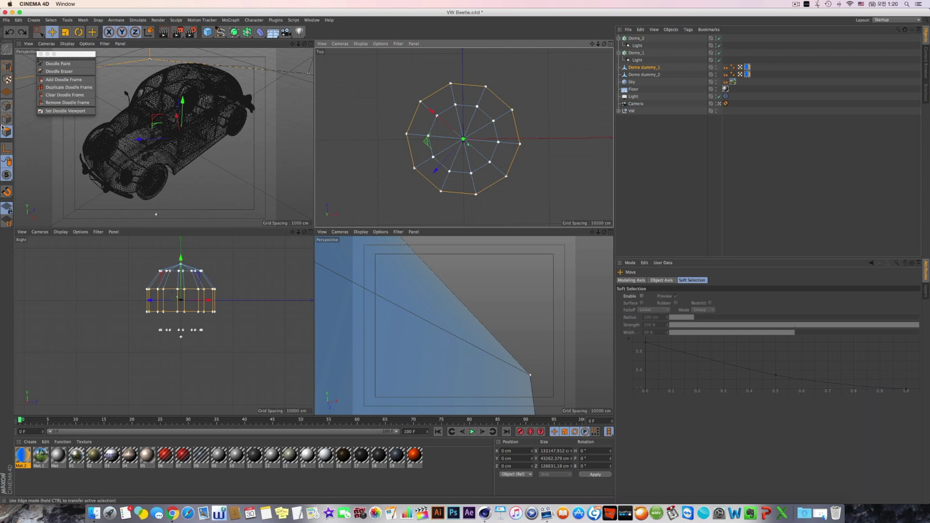
{"action": "left_click_drag", "start_coordinate": [41, 32], "coordinate": [70, 46]}
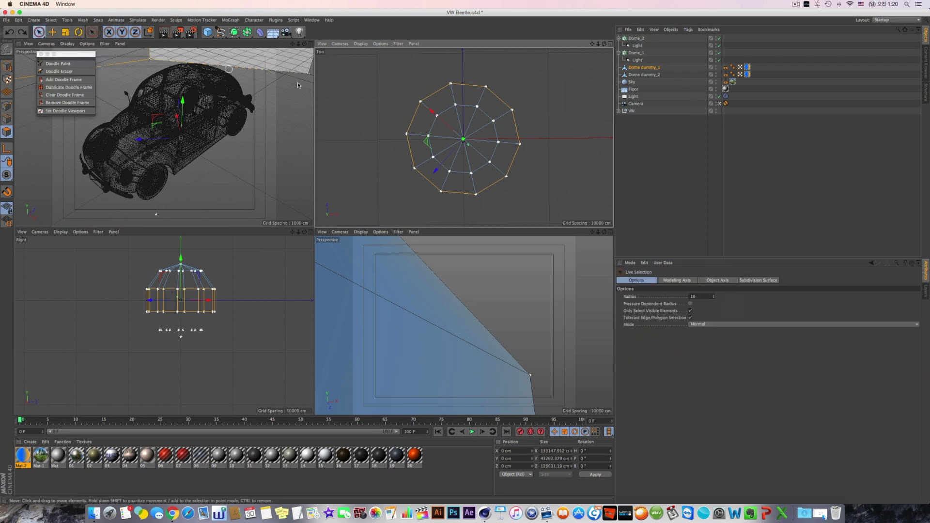
{"action": "left_click_drag", "start_coordinate": [516, 88], "coordinate": [479, 111]}
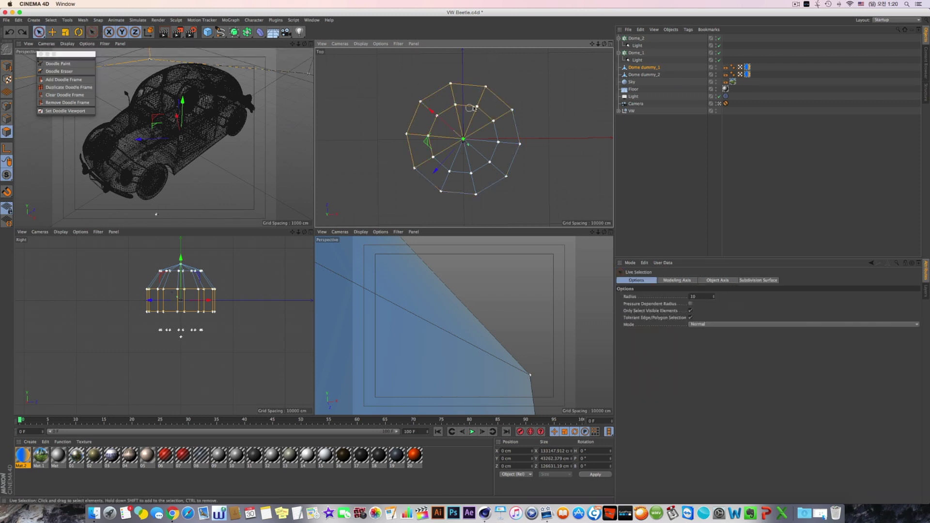
{"action": "left_click", "coordinate": [457, 118]}
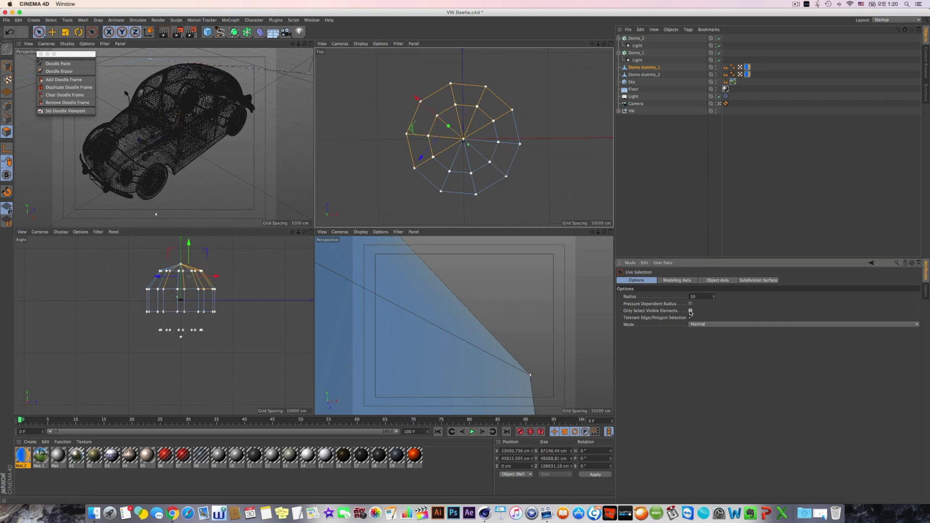
{"action": "key", "text": "Delete"}
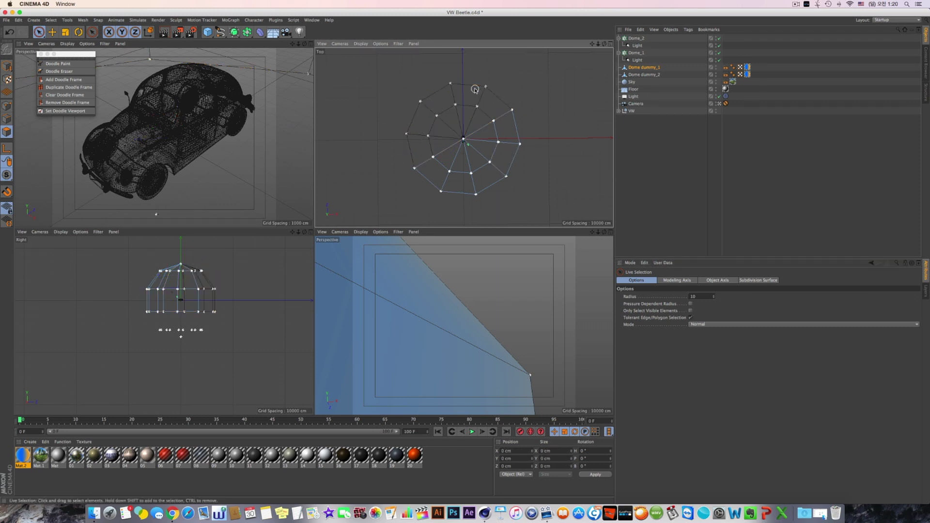
{"action": "left_click", "coordinate": [7, 66]}
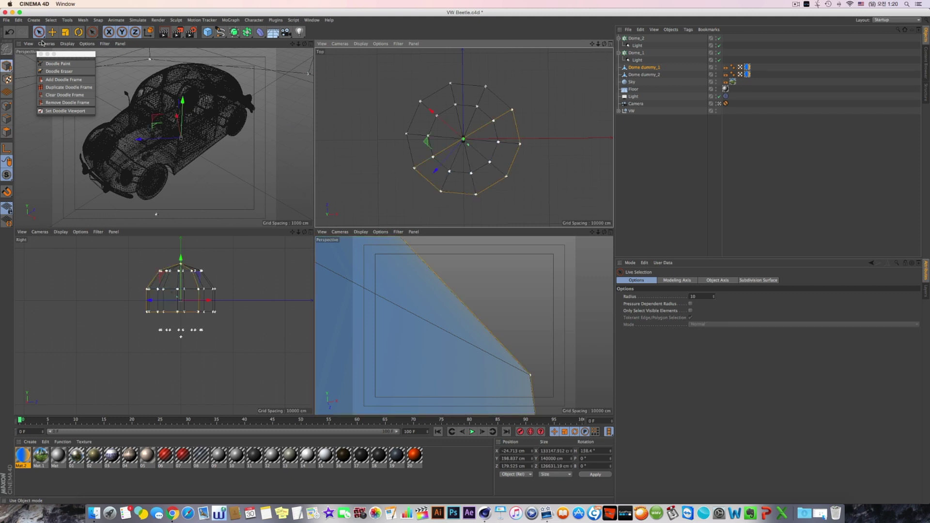
{"action": "left_click", "coordinate": [52, 33]}
- Delete the polygons of Dome dummy_2's lower-right half as seen in the Top view
{"action": "left_click", "coordinate": [658, 75]}
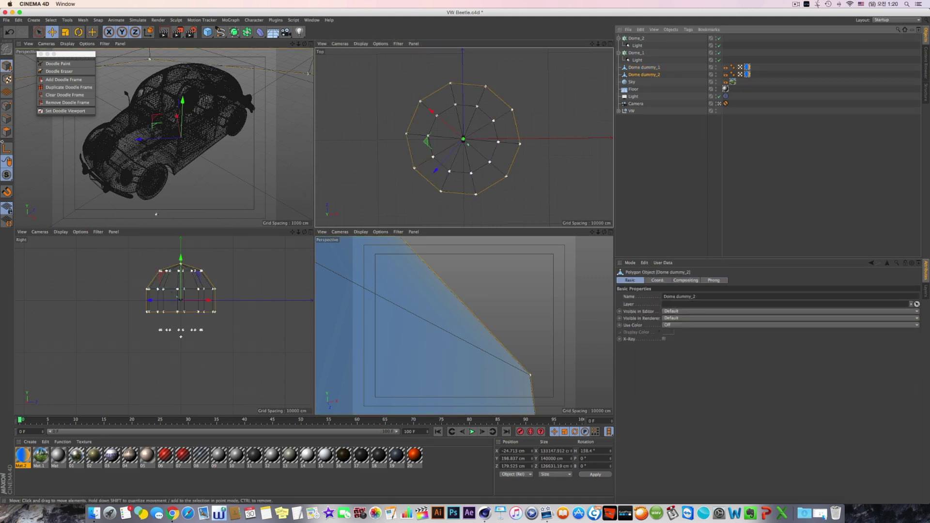
{"action": "left_click", "coordinate": [7, 132]}
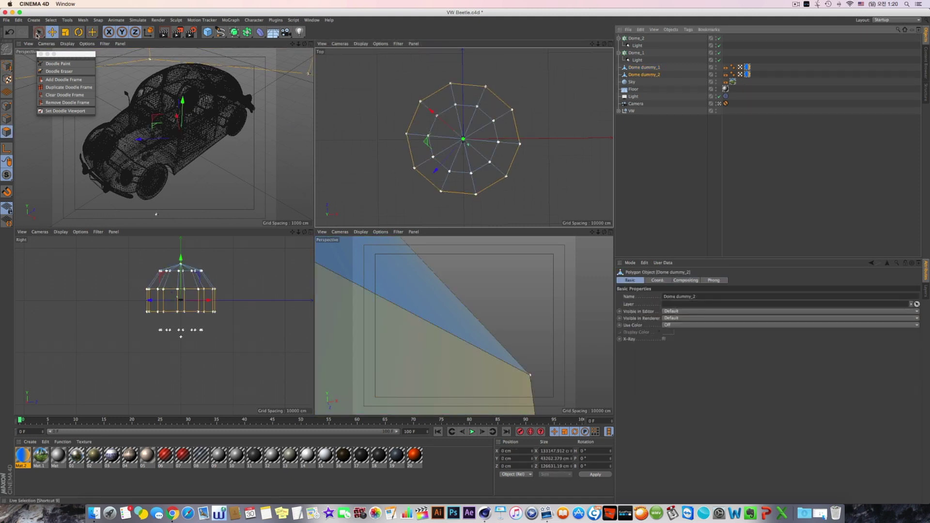
{"action": "left_click", "coordinate": [37, 33]}
{"action": "left_click", "coordinate": [72, 42]}
{"action": "left_click_drag", "start_coordinate": [530, 125], "coordinate": [452, 186]}
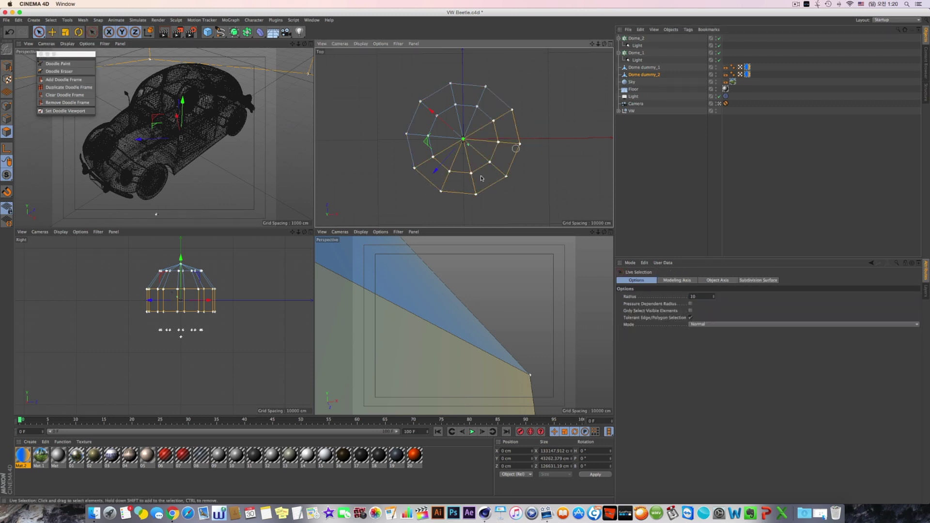
{"action": "left_click", "coordinate": [531, 154]}
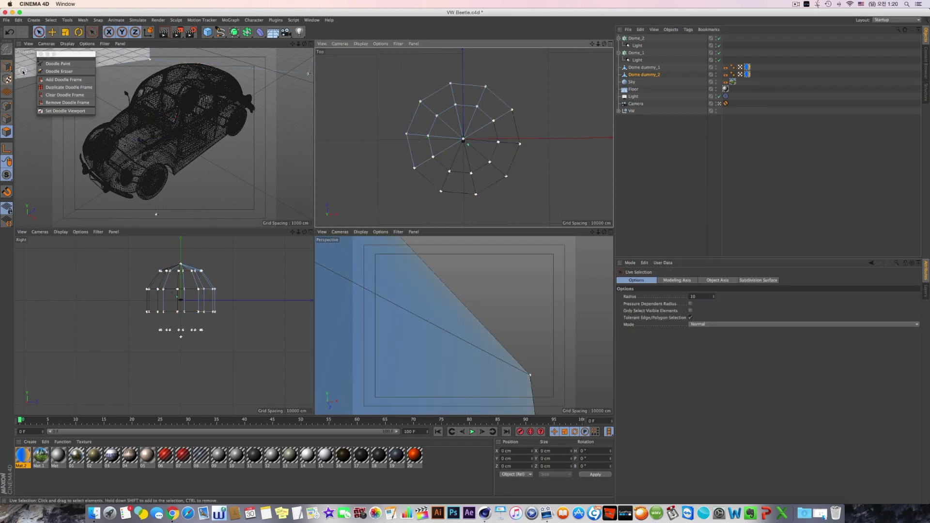
- Select all points of Dome dummy_2 and run Optimize to remove the leftover points of the deleted polygons
{"action": "left_click", "coordinate": [53, 34]}
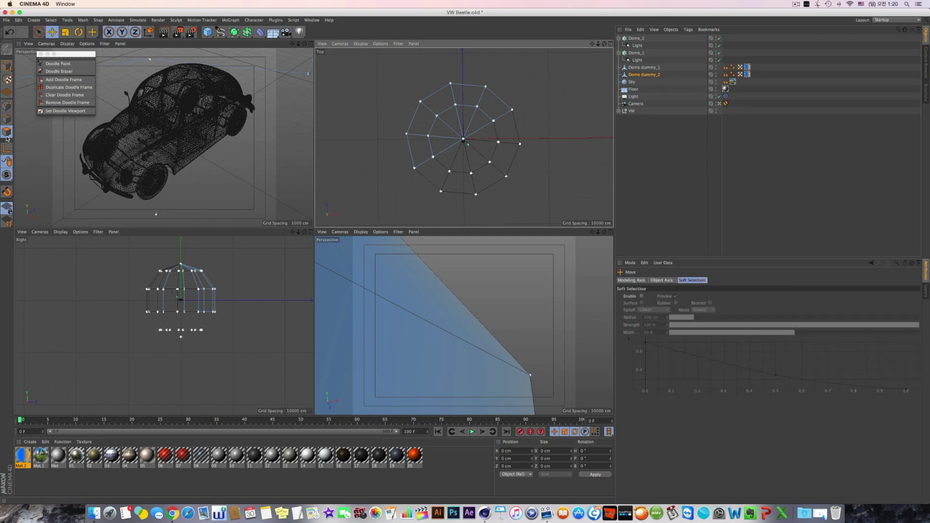
{"action": "left_click", "coordinate": [7, 105]}
{"action": "key", "text": "ctrl+a"}
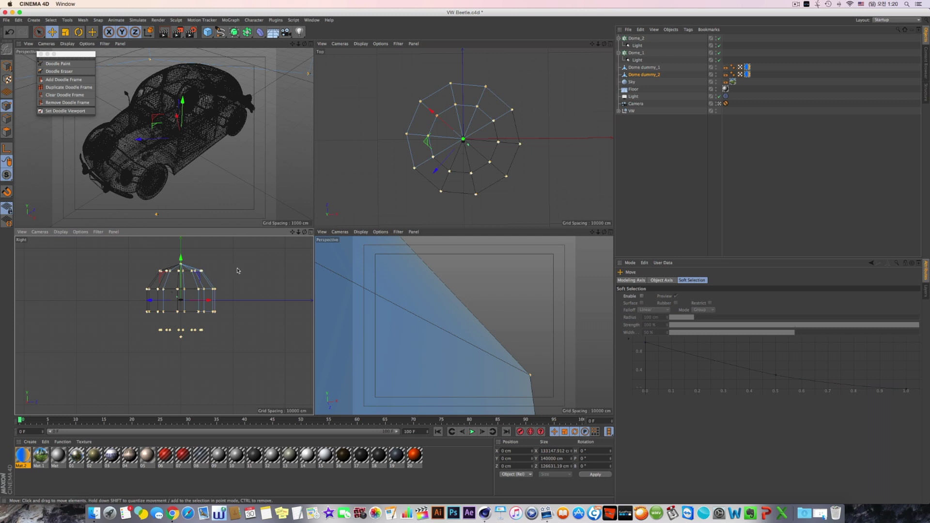
{"action": "right_click", "coordinate": [235, 269]}
{"action": "left_click", "coordinate": [251, 458]}
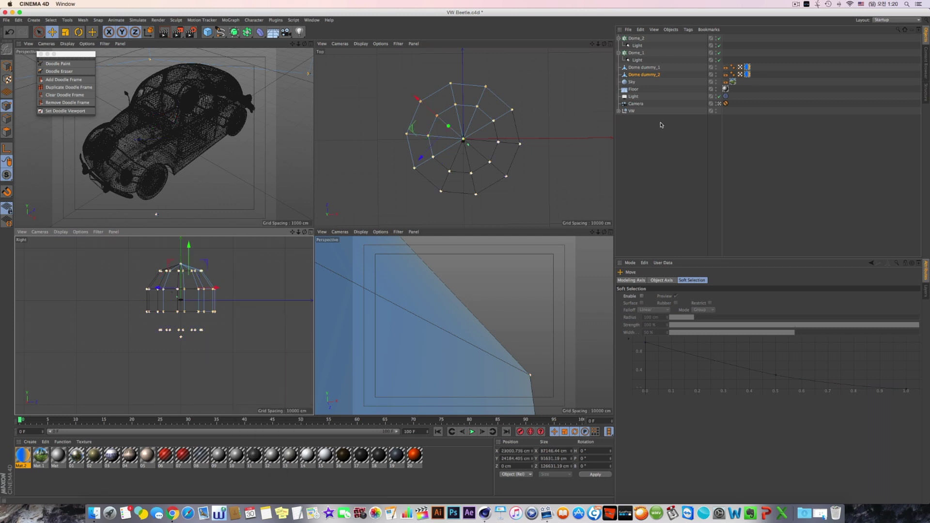
- Run Optimize on Dome dummy_1 to remove its leftover points, and return to Model mode
{"action": "left_click", "coordinate": [644, 67]}
{"action": "right_click", "coordinate": [245, 289]}
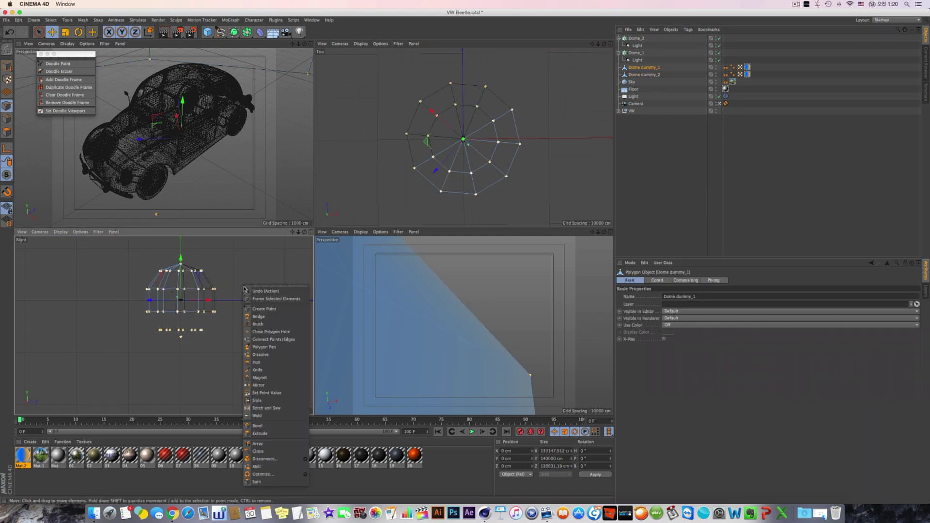
{"action": "left_click", "coordinate": [261, 475]}
{"action": "left_click", "coordinate": [6, 66]}
- Add Dome dummy_1 as the Dome_1 cloner's selection and set Dome dummy_2 as the Dome_2 cloner's object
{"action": "left_click", "coordinate": [661, 62]}
{"action": "left_click", "coordinate": [636, 52]}
{"action": "left_click_drag", "start_coordinate": [644, 67], "coordinate": [676, 362]}
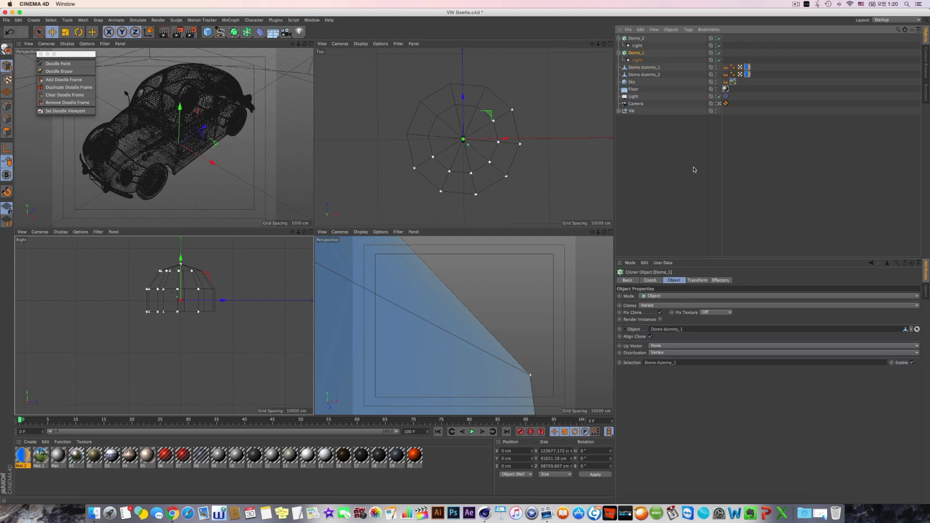
{"action": "left_click", "coordinate": [636, 38]}
{"action": "left_click_drag", "start_coordinate": [716, 342], "coordinate": [681, 332]}
- Clear the selection entry of the Dome_1 cloner so that only its object link remains
{"action": "left_click", "coordinate": [636, 53]}
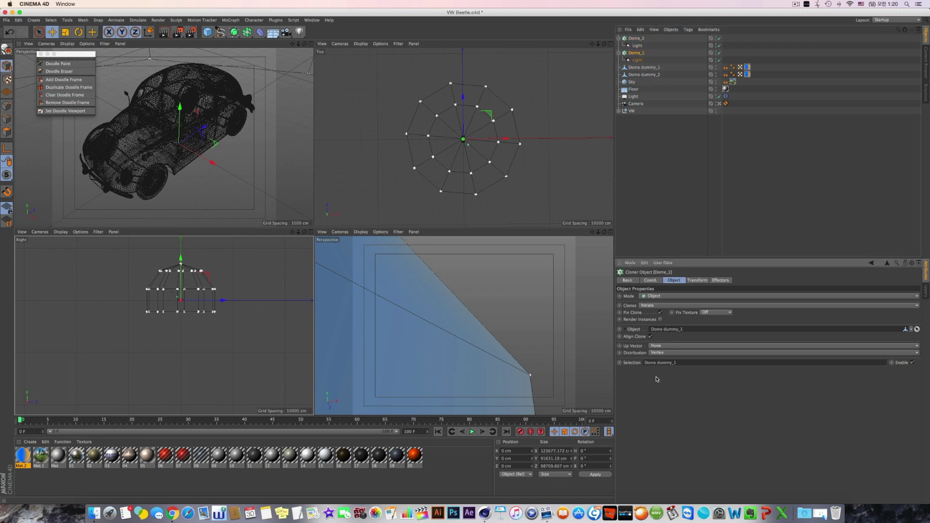
{"action": "left_click_drag", "start_coordinate": [682, 363], "coordinate": [630, 364]}
{"action": "key", "text": "BackSpace"}
{"action": "left_click", "coordinate": [534, 370]}
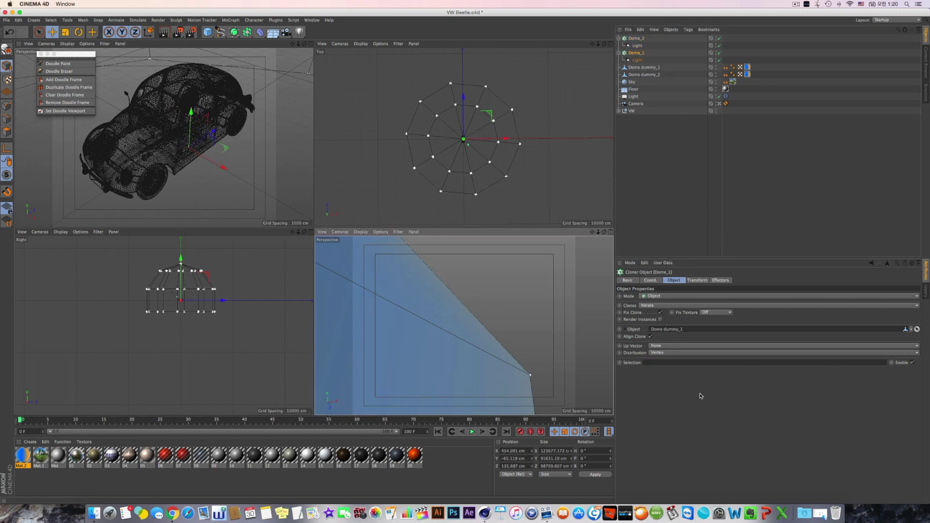
- Set the color of the spotlight inside Dome_2 to orange with R 195, G 105 and B 43
{"action": "left_click", "coordinate": [637, 60]}
{"action": "left_click", "coordinate": [637, 45]}
{"action": "left_click", "coordinate": [658, 304]}
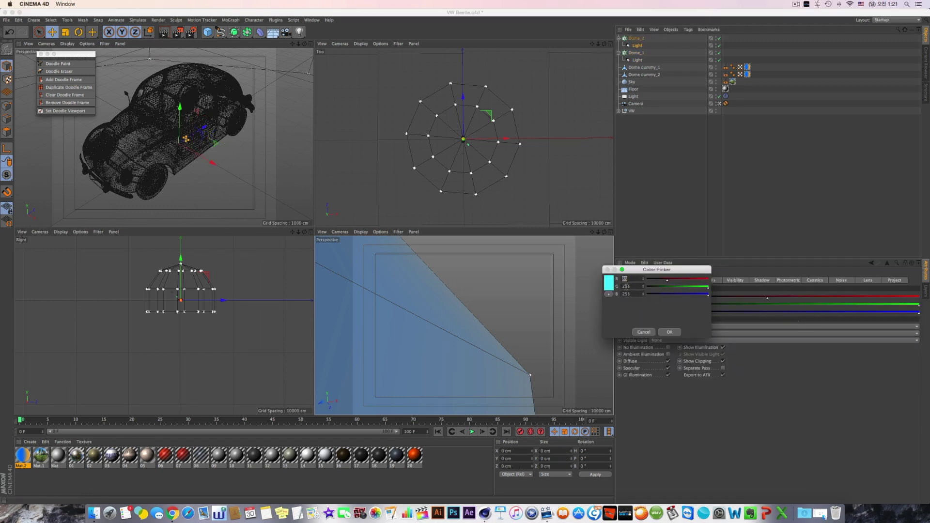
{"action": "left_click_drag", "start_coordinate": [669, 282], "coordinate": [650, 289]}
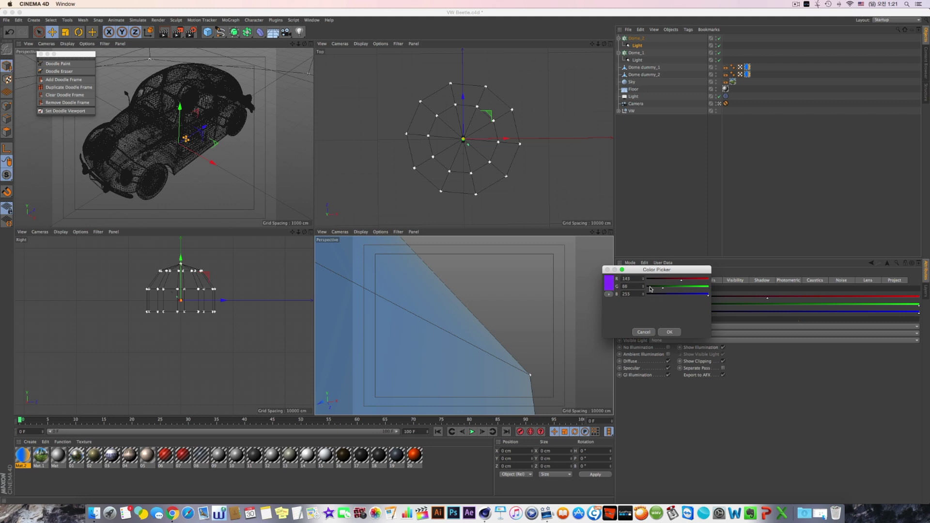
{"action": "left_click_drag", "start_coordinate": [662, 292], "coordinate": [673, 290]}
{"action": "left_click", "coordinate": [697, 282]}
{"action": "key", "text": "Return"}
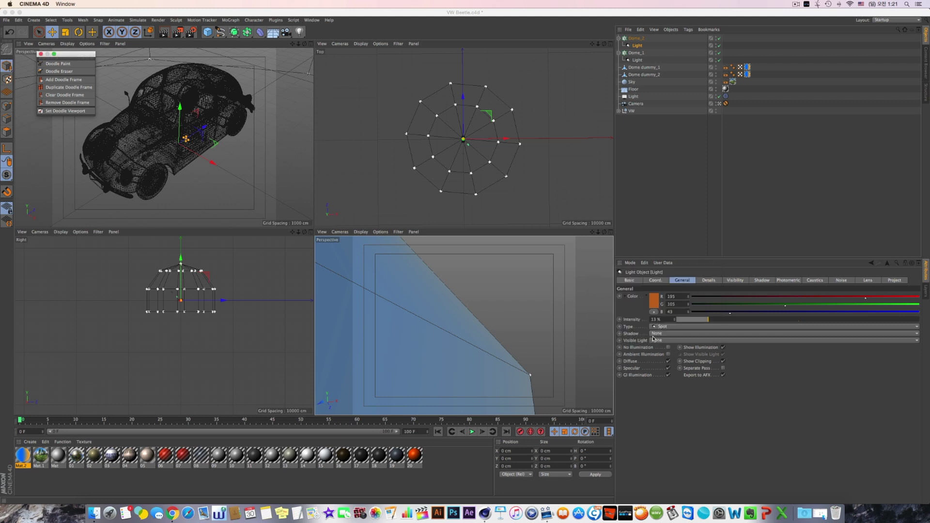
- Maximize the Perspective view and render the two-colored dome lighting to the Picture Viewer
{"action": "left_click", "coordinate": [277, 64]}
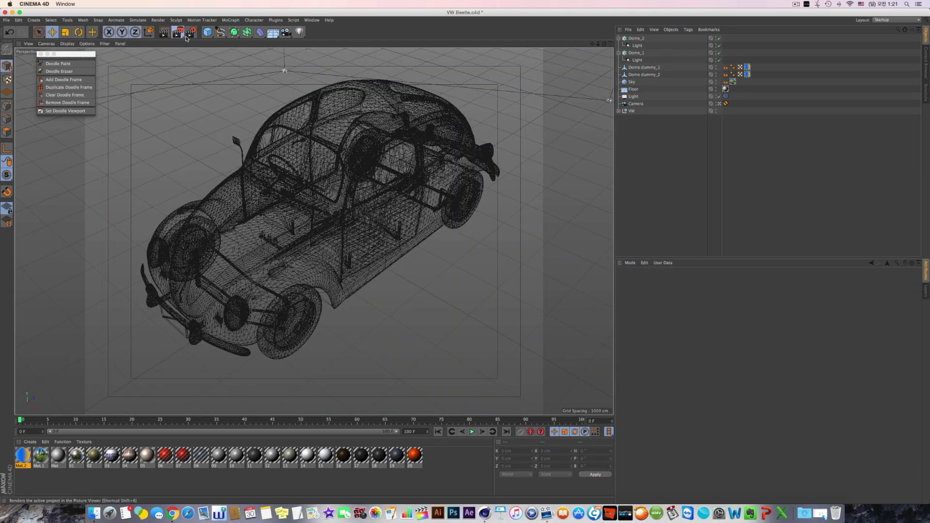
{"action": "left_click_drag", "start_coordinate": [181, 33], "coordinate": [203, 37]}
{"action": "left_click_drag", "start_coordinate": [88, 147], "coordinate": [608, 286]}
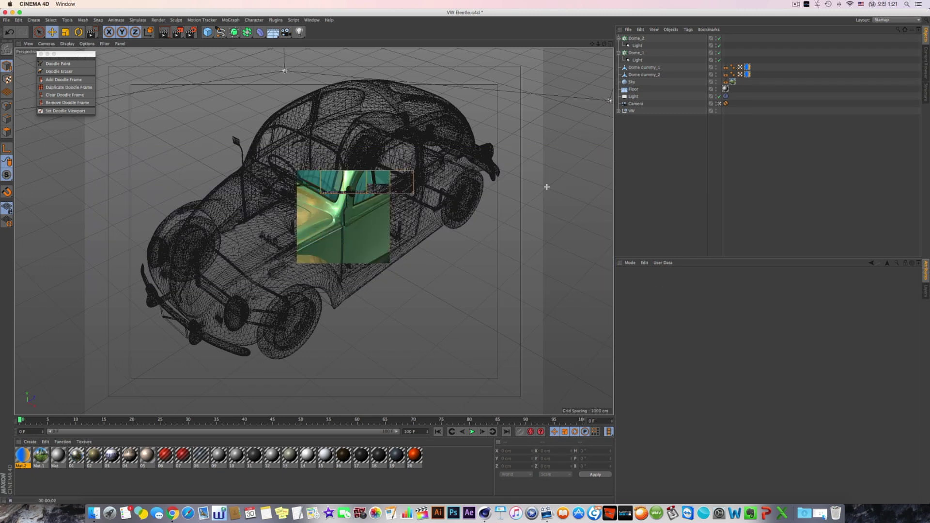
{"action": "left_click", "coordinate": [211, 48]}
{"action": "left_click", "coordinate": [178, 32]}
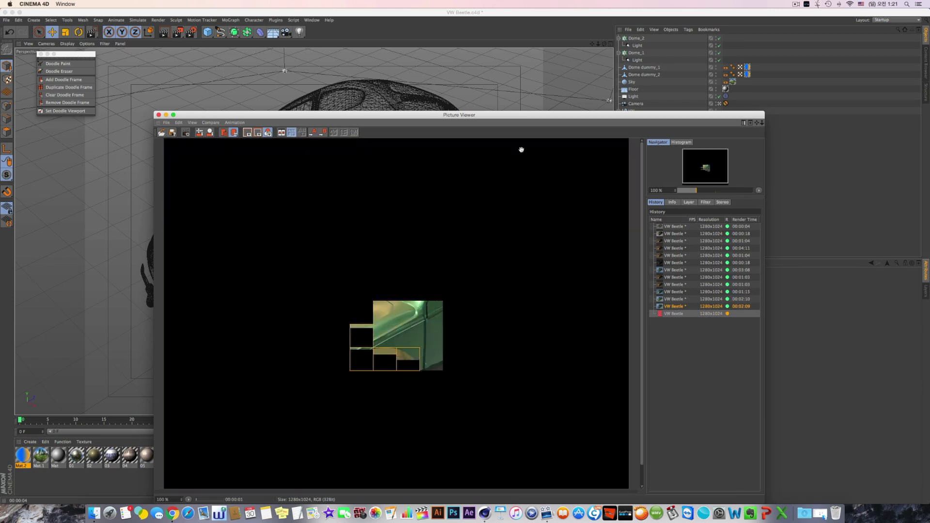
{"action": "left_click_drag", "start_coordinate": [514, 115], "coordinate": [503, 64]}
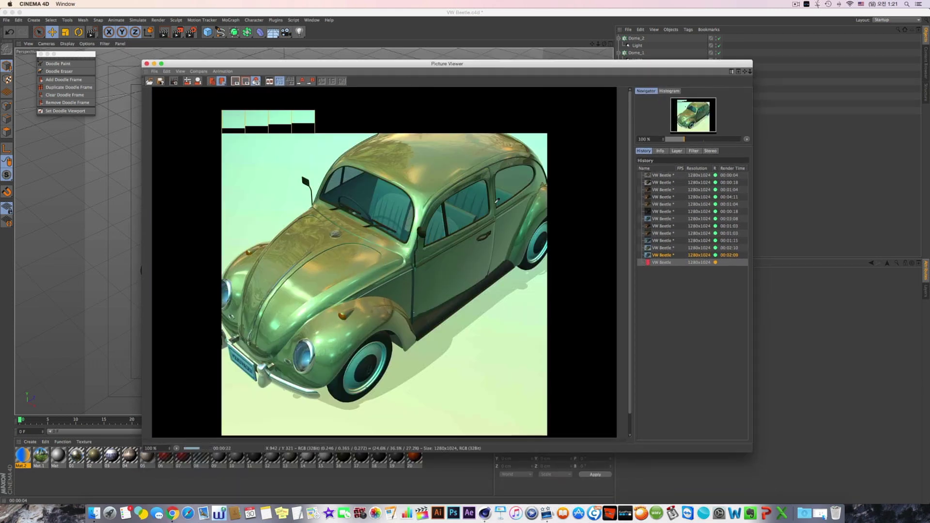
- Compare the current render with the previous one, stop rendering and close the Picture Viewer
{"action": "left_click", "coordinate": [659, 255]}
{"action": "left_click", "coordinate": [660, 262]}
{"action": "left_click", "coordinate": [666, 255]}
{"action": "left_click", "coordinate": [672, 262]}
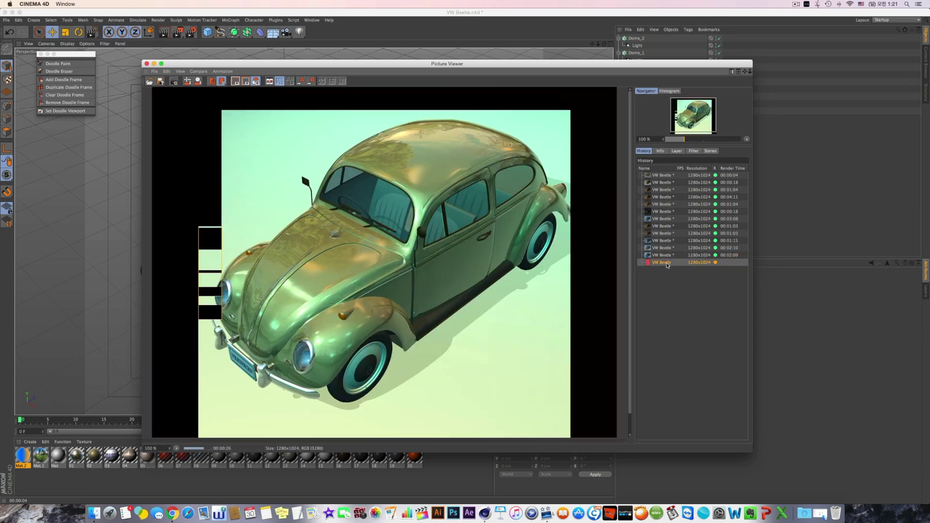
{"action": "key", "text": "Escape"}
{"action": "left_click", "coordinate": [519, 163]}
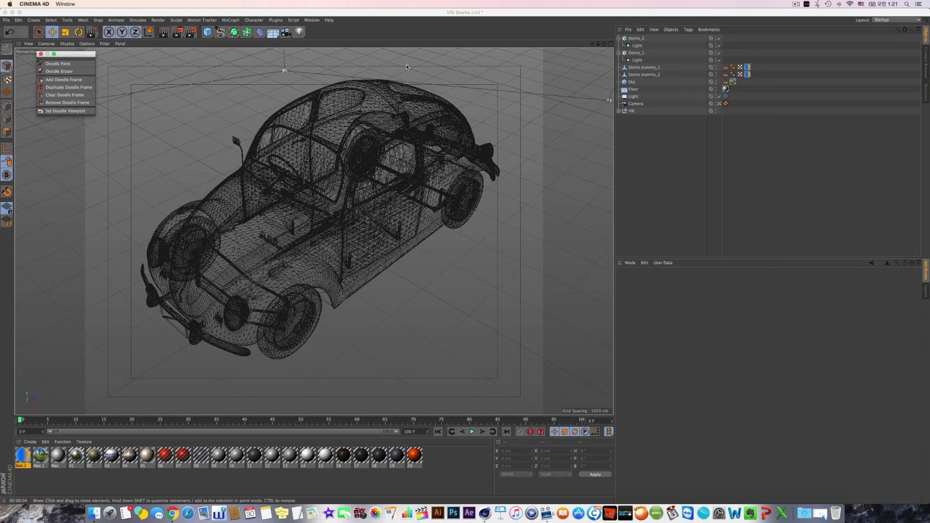
{"action": "left_click", "coordinate": [147, 63]}
- Lower the intensity of the spotlights in Dome_1 and Dome_2 together
{"action": "left_click", "coordinate": [637, 46]}
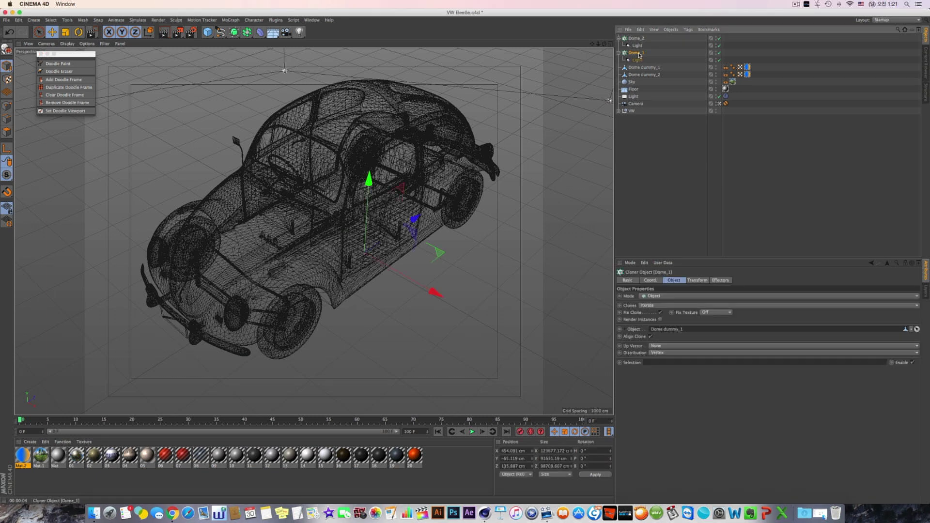
{"action": "left_click", "coordinate": [638, 60], "text": "shift"}
{"action": "left_click", "coordinate": [696, 320]}
{"action": "left_click_drag", "start_coordinate": [661, 319], "coordinate": [623, 319]}
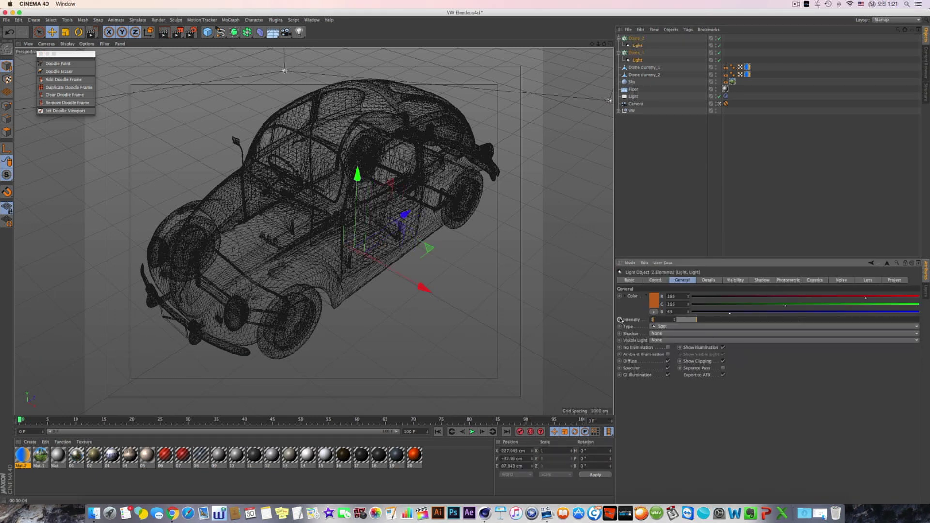
{"action": "left_click", "coordinate": [779, 209]}
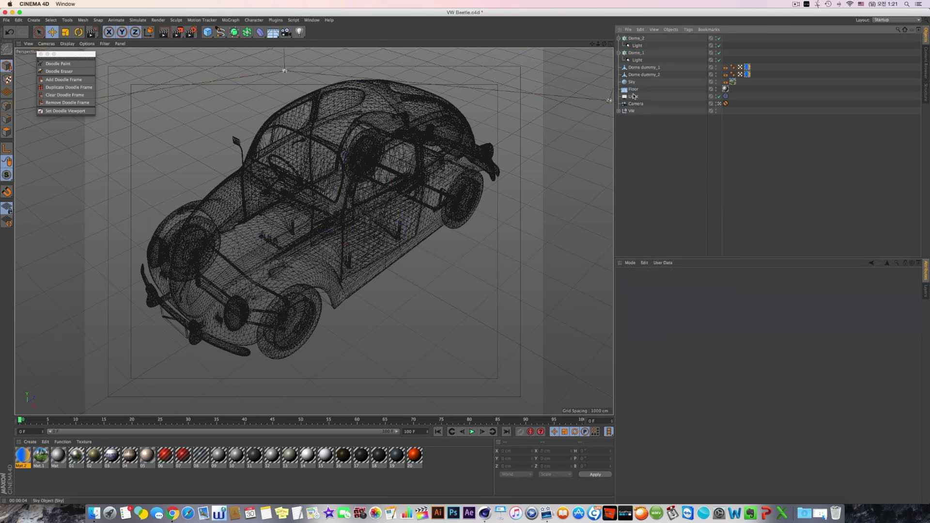
- Set the intensity of the separate area light to 10%
{"action": "left_click", "coordinate": [633, 97]}
{"action": "left_click_drag", "start_coordinate": [665, 327], "coordinate": [600, 327]}
{"action": "type", "text": "10"}
{"action": "key", "text": "Return"}
- Preview the dimmed lighting in the viewport and render it to the Picture Viewer
{"action": "key", "text": "ctrl+r"}
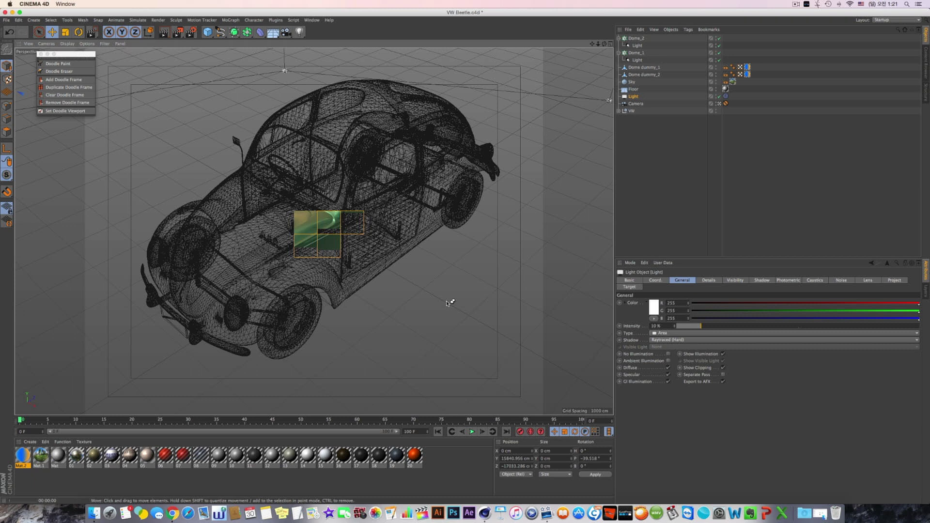
{"action": "left_click", "coordinate": [219, 49]}
{"action": "left_click_drag", "start_coordinate": [178, 32], "coordinate": [250, 131]}
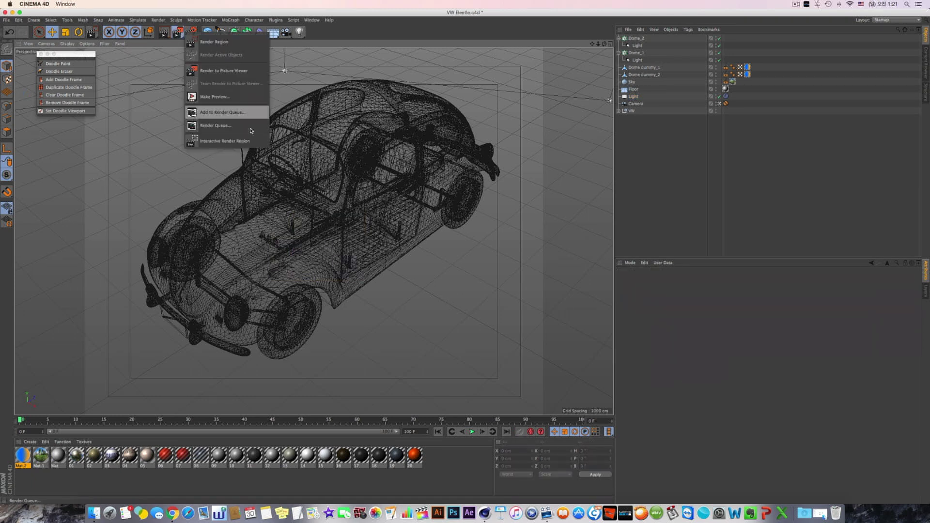
{"action": "left_click", "coordinate": [178, 32]}
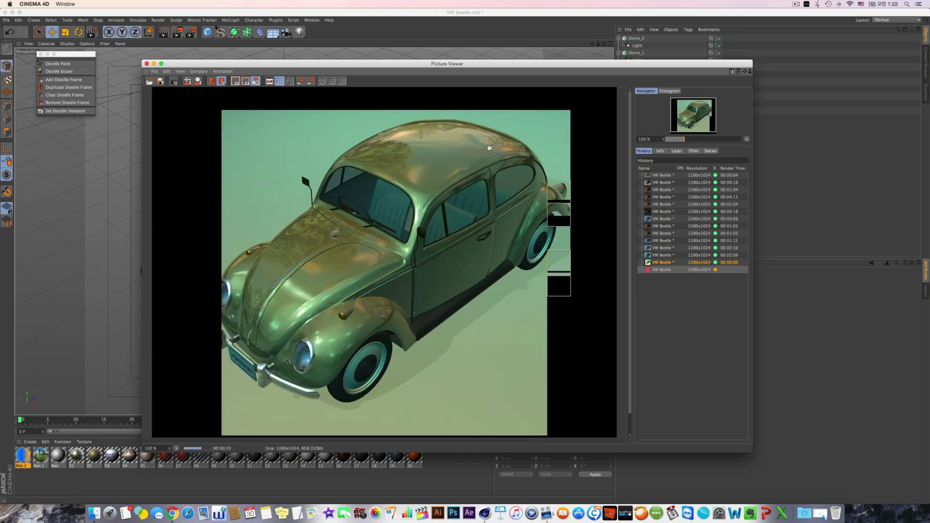
- Compare the dimmed render with the two preceding renders in the history
{"action": "left_click", "coordinate": [666, 264]}
{"action": "left_click", "coordinate": [665, 270]}
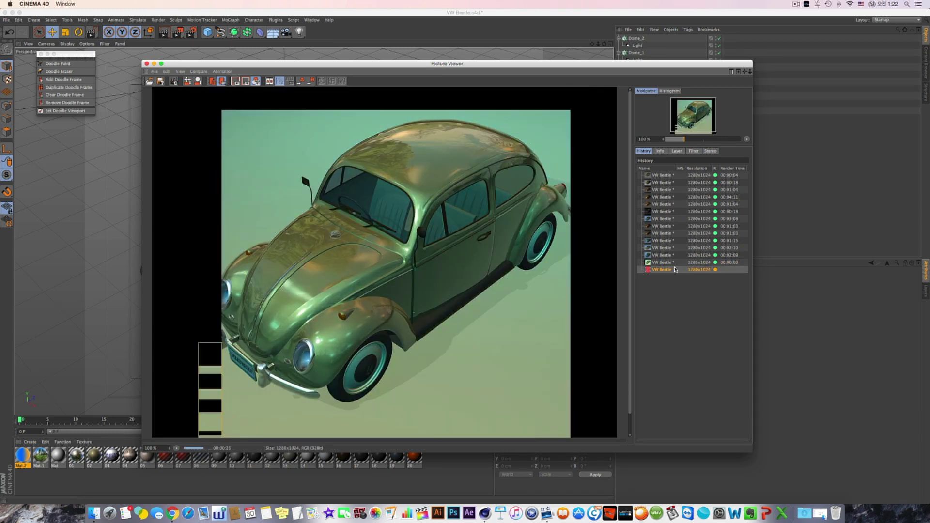
{"action": "left_click", "coordinate": [673, 255]}
{"action": "left_click", "coordinate": [669, 270]}
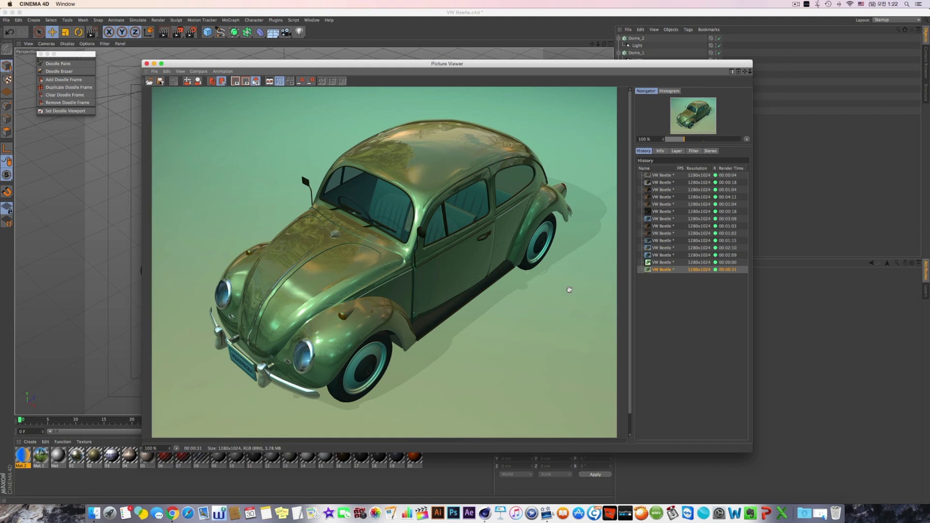
- Add the Ambient Occlusion effect to the render settings and render the scene to the Picture Viewer
{"action": "left_click", "coordinate": [193, 37]}
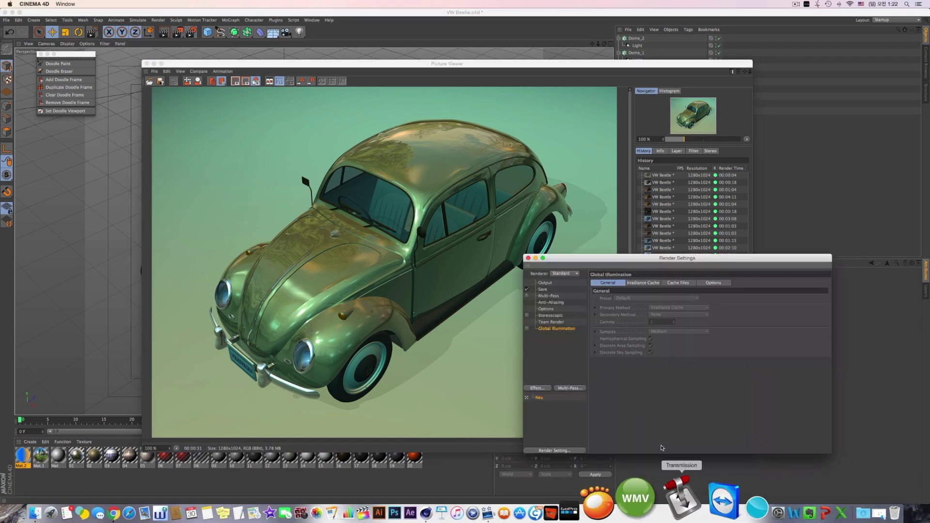
{"action": "left_click", "coordinate": [542, 388]}
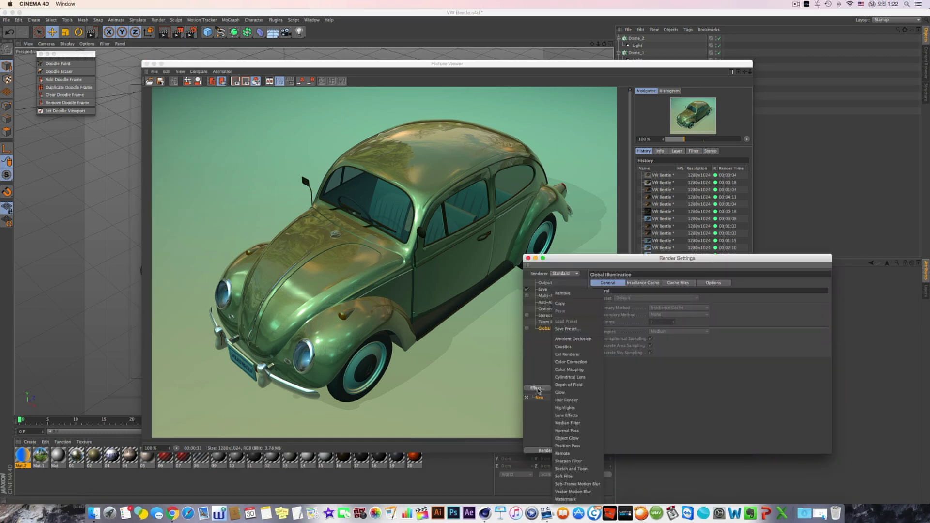
{"action": "left_click", "coordinate": [573, 340]}
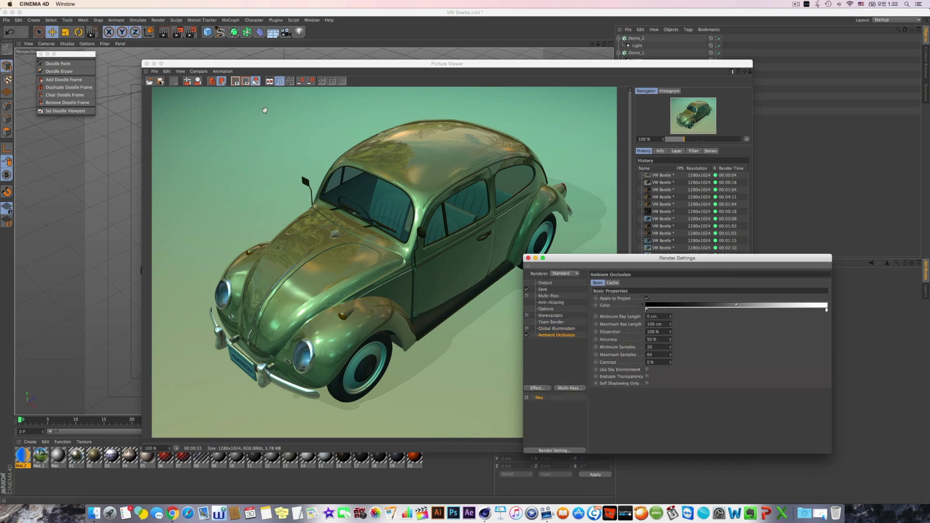
{"action": "left_click", "coordinate": [178, 32]}
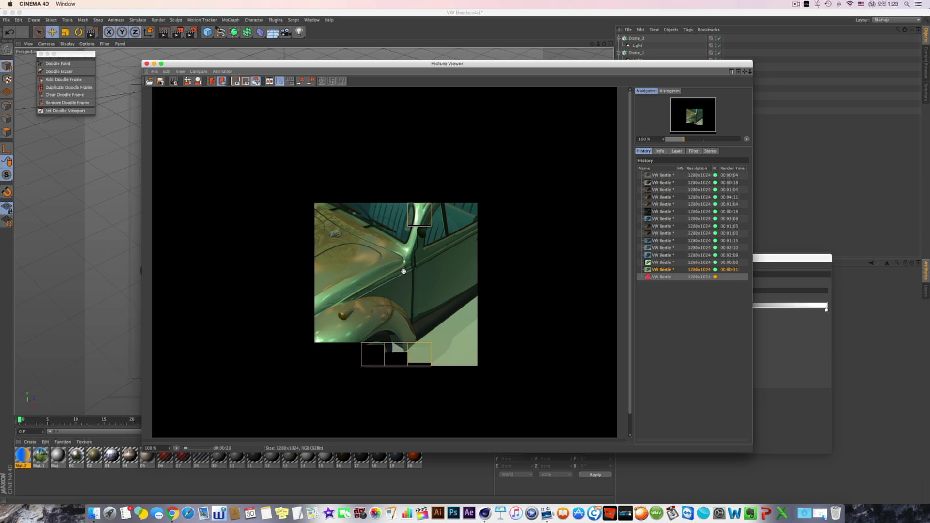
- Review the earlier blue and sunset Beetle renders in the history and return to the running render
{"action": "left_click", "coordinate": [672, 219]}
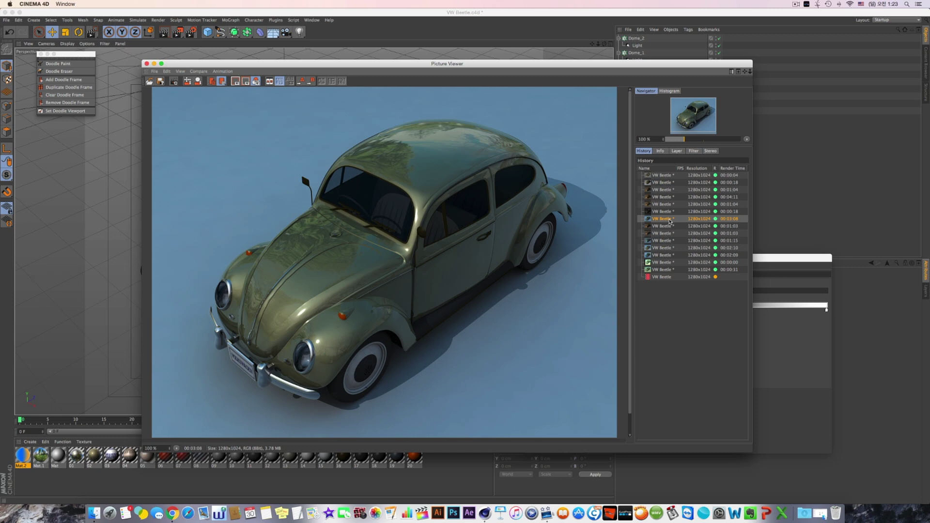
{"action": "left_click", "coordinate": [670, 226]}
{"action": "left_click", "coordinate": [667, 234]}
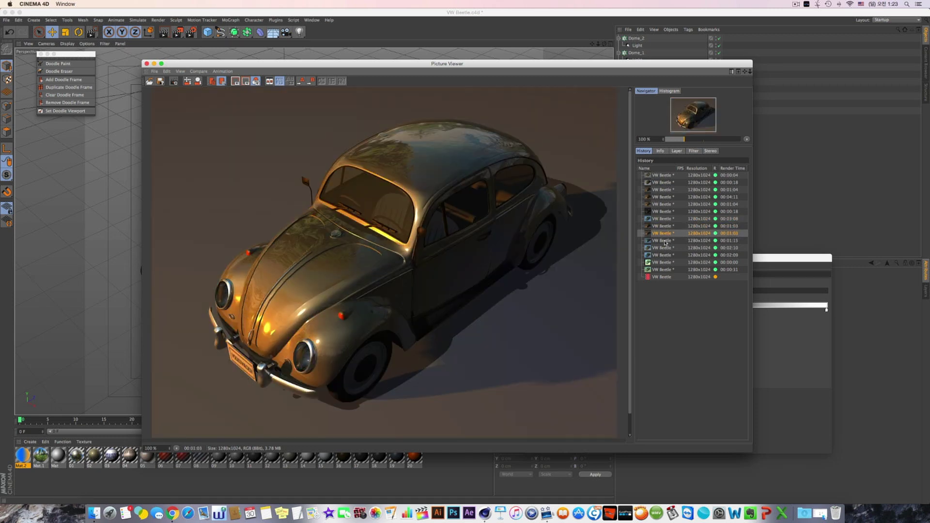
{"action": "left_click", "coordinate": [666, 241]}
{"action": "left_click", "coordinate": [664, 248]}
{"action": "left_click", "coordinate": [660, 262]}
{"action": "left_click", "coordinate": [661, 277]}
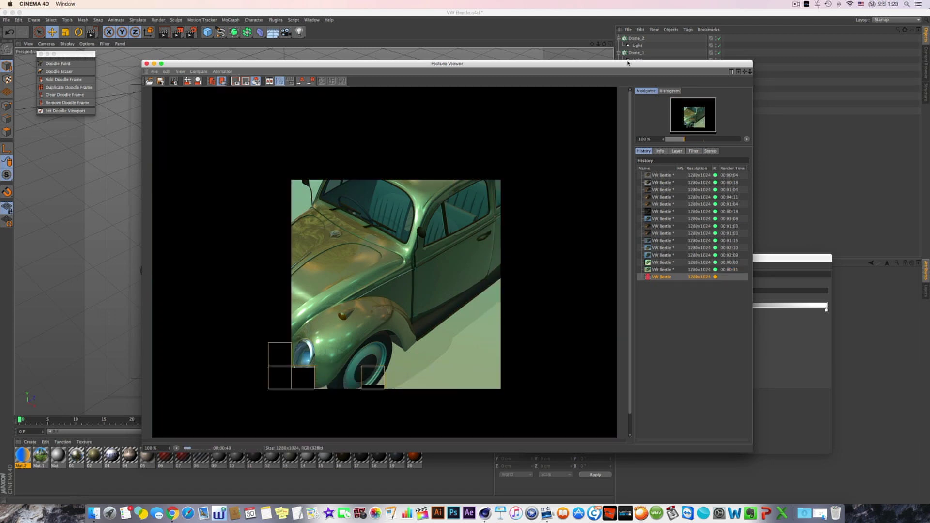
- Rearrange the Picture Viewer and Render Settings windows and inspect the Compositing tags of both dome dummies
{"action": "left_click_drag", "start_coordinate": [485, 63], "coordinate": [299, 59]}
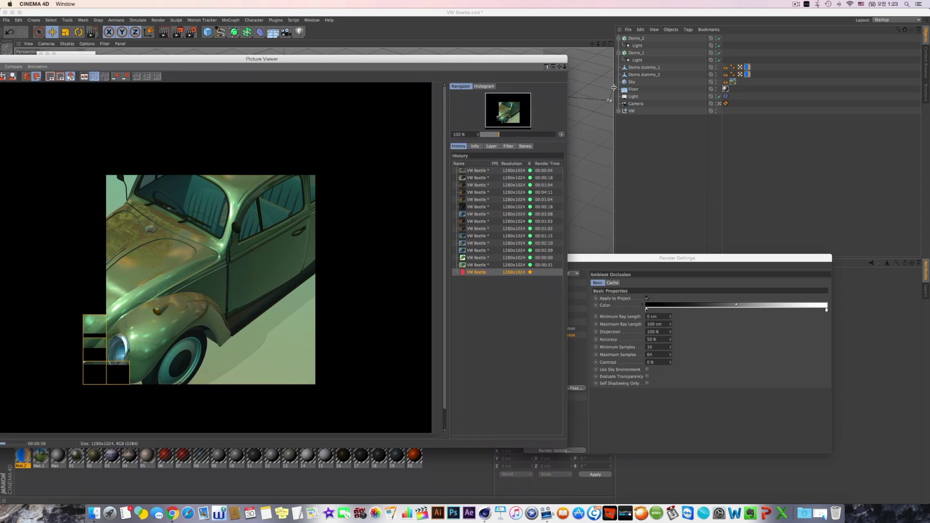
{"action": "left_click_drag", "start_coordinate": [543, 59], "coordinate": [588, 60]}
{"action": "left_click_drag", "start_coordinate": [728, 62], "coordinate": [726, 76]}
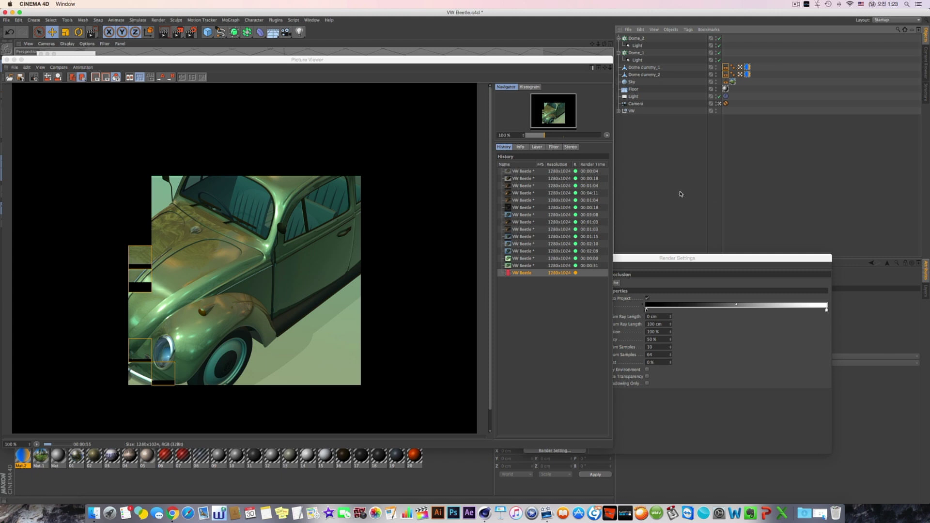
{"action": "left_click_drag", "start_coordinate": [636, 261], "coordinate": [704, 280]}
{"action": "left_click_drag", "start_coordinate": [451, 63], "coordinate": [583, 67]}
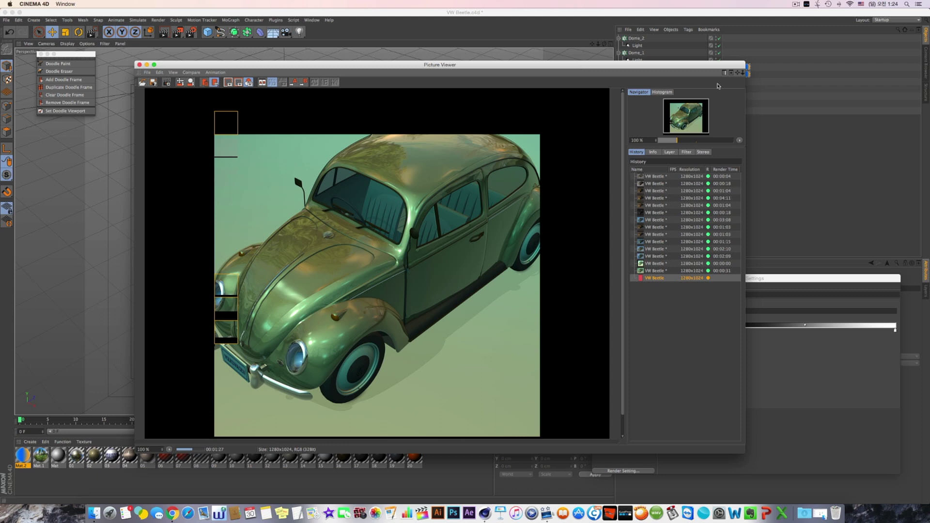
- Step through the stored Beetle renders in the history to compare their lighting with the running ambient occlusion render
{"action": "left_click", "coordinate": [660, 198]}
{"action": "left_click", "coordinate": [658, 212]}
{"action": "left_click", "coordinate": [657, 220]}
{"action": "left_click", "coordinate": [654, 227]}
{"action": "left_click", "coordinate": [652, 235]}
{"action": "left_click", "coordinate": [649, 242]}
{"action": "left_click", "coordinate": [647, 249]}
{"action": "left_click", "coordinate": [647, 257]}
{"action": "left_click", "coordinate": [649, 271]}
{"action": "left_click", "coordinate": [650, 279]}
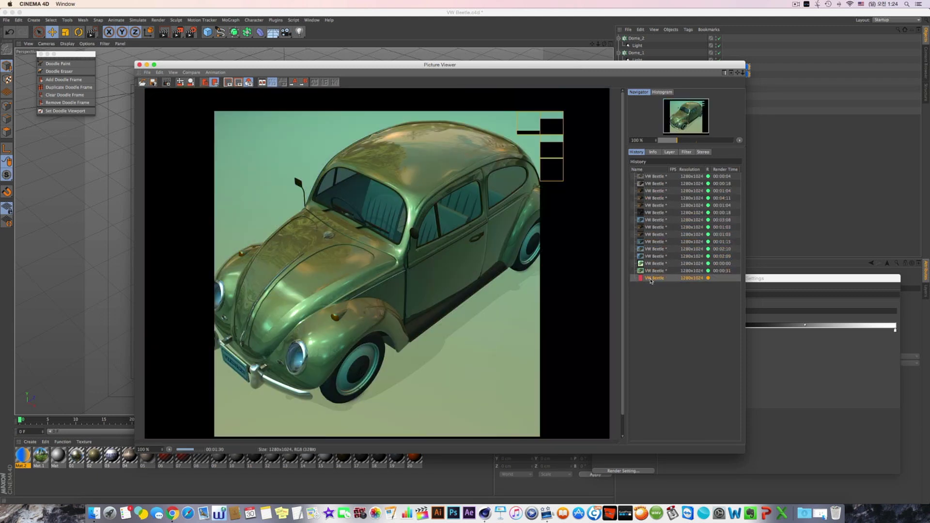
- Compare the ambient occlusion render with the version rendered without it and with earlier lighting versions
{"action": "left_click", "coordinate": [658, 263]}
{"action": "left_click", "coordinate": [662, 235]}
{"action": "left_click", "coordinate": [658, 249]}
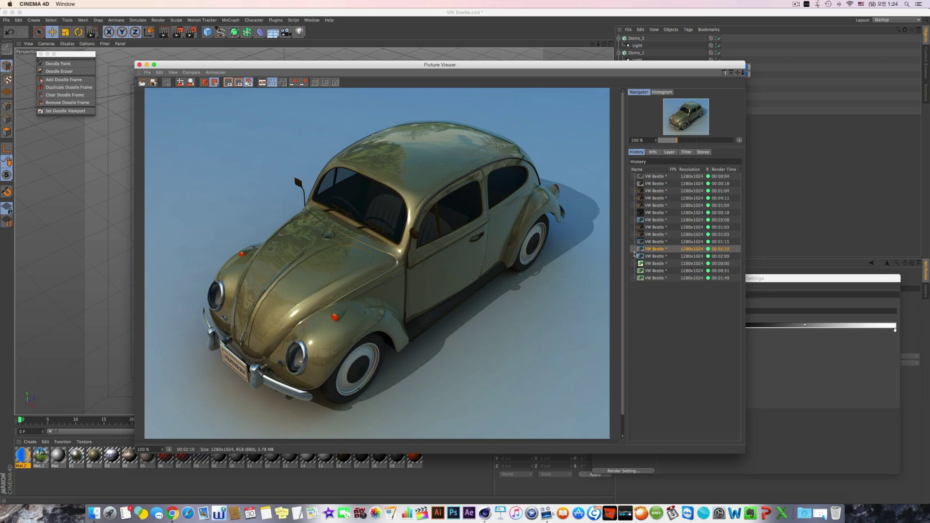
{"action": "left_click", "coordinate": [655, 271]}
{"action": "left_click", "coordinate": [657, 278]}
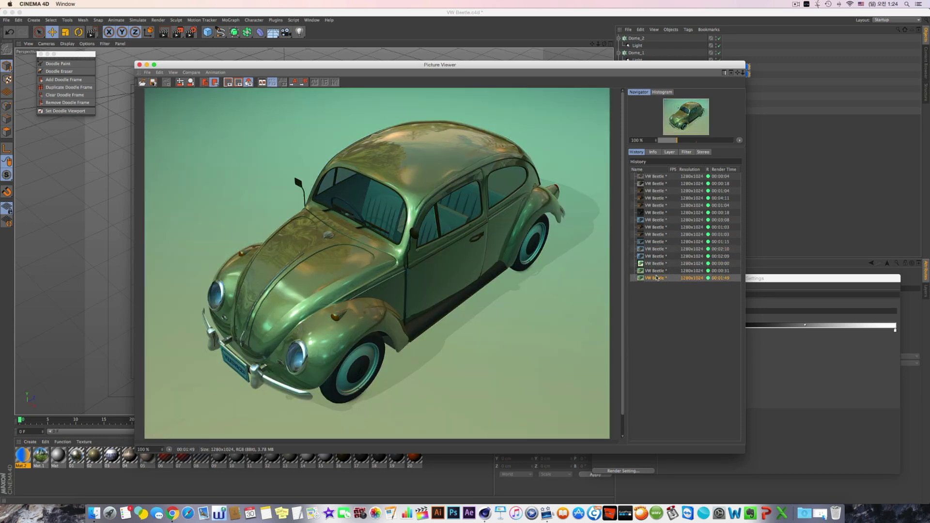
- Close the Picture Viewer and the render settings, and deselect everything in the scene
{"action": "left_click_drag", "start_coordinate": [246, 69], "coordinate": [348, 69]}
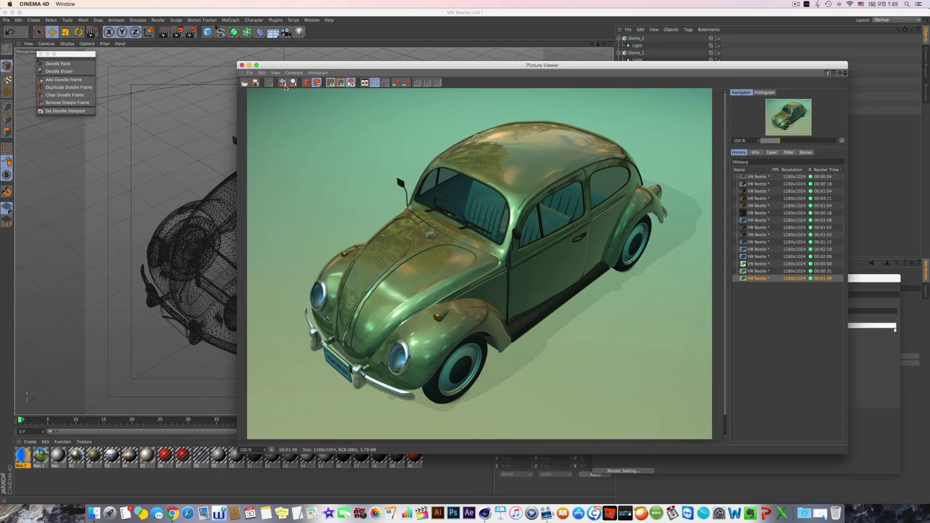
{"action": "left_click", "coordinate": [242, 66]}
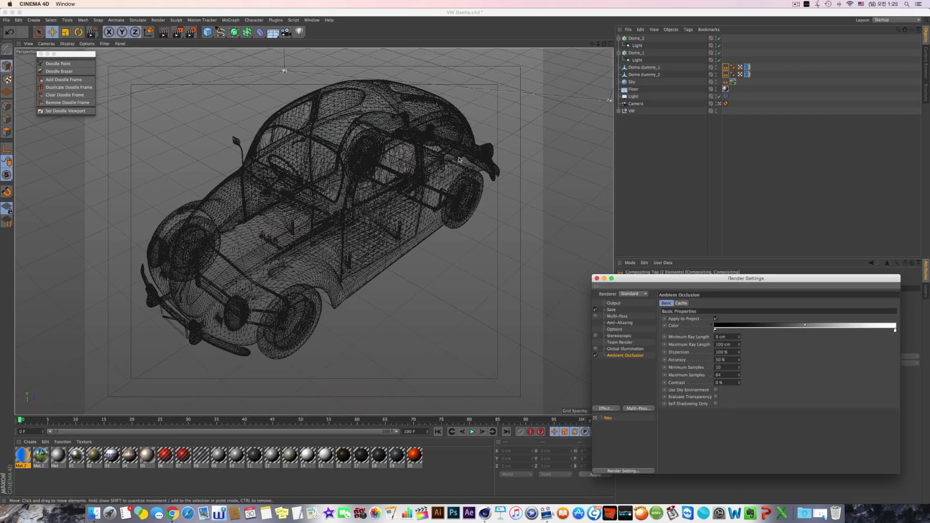
{"action": "left_click", "coordinate": [598, 278]}
{"action": "left_click_drag", "start_coordinate": [662, 147], "coordinate": [616, 19]}
{"action": "left_click", "coordinate": [651, 178]}
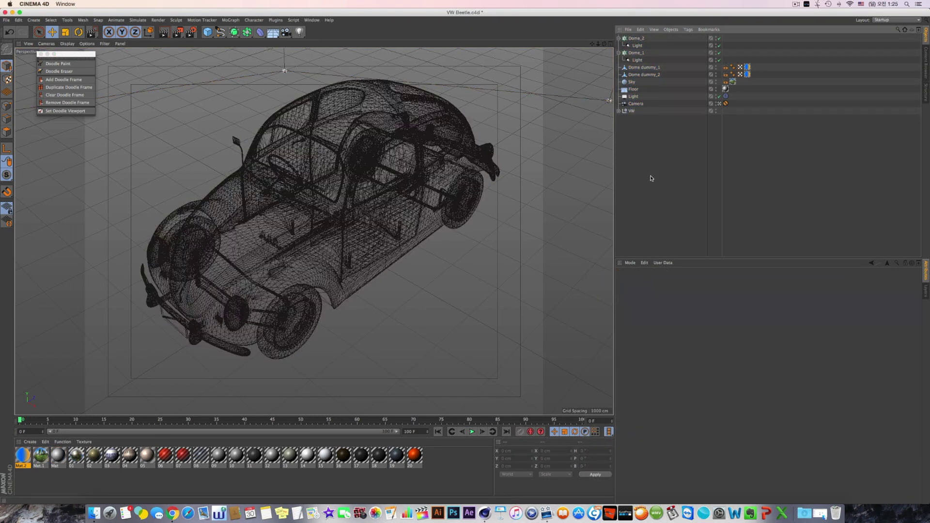